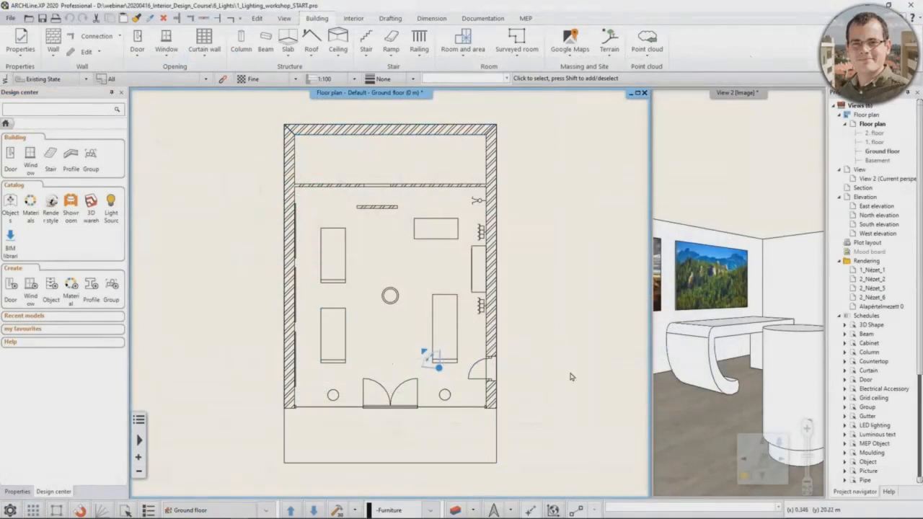
# Step: Magnify the 3D view of the shop interior and start an integrated real-time draft rendering of it
pyautogui.click(730, 362)
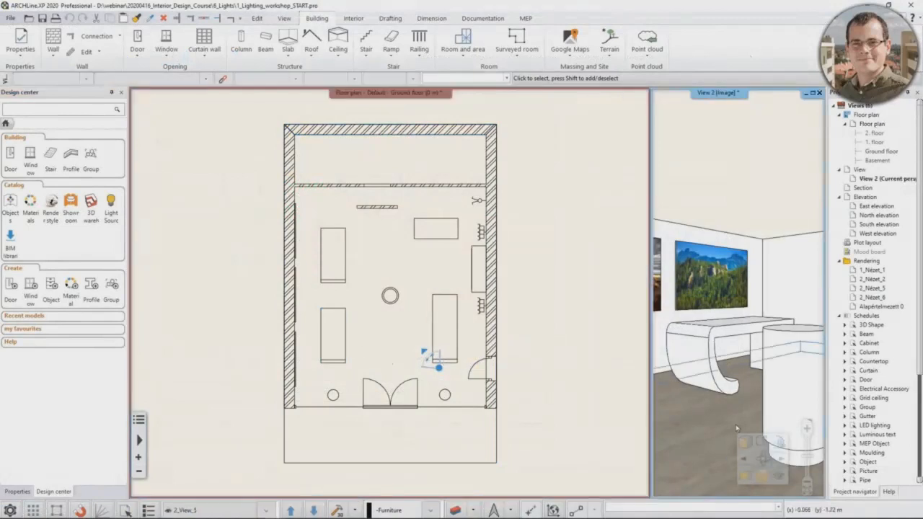
pyautogui.click(746, 477)
pyautogui.moveTo(382, 331)
pyautogui.mouseDown(button='middle')
pyautogui.moveTo(443, 320)
pyautogui.moveTo(526, 337)
pyautogui.moveTo(455, 325)
pyautogui.moveTo(361, 330)
pyautogui.moveTo(437, 345)
pyautogui.moveTo(472, 339)
pyautogui.mouseUp(button='middle')
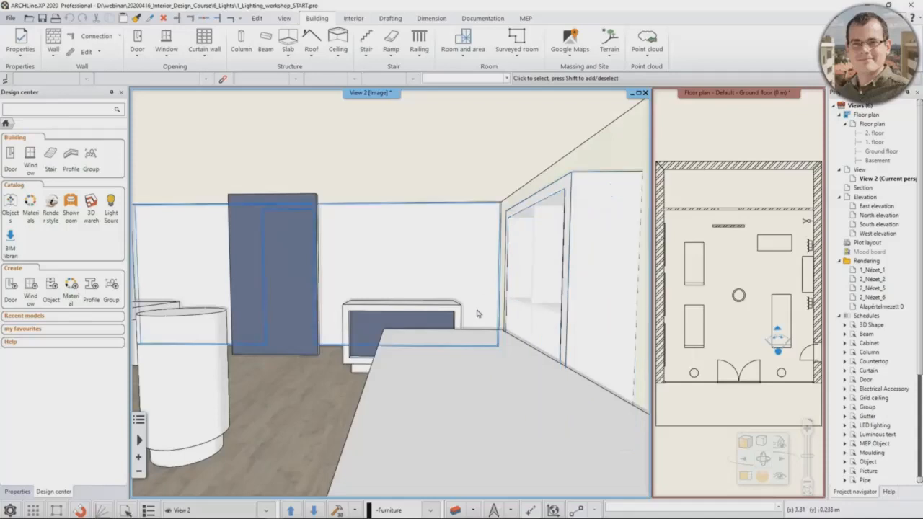
pyautogui.click(763, 474)
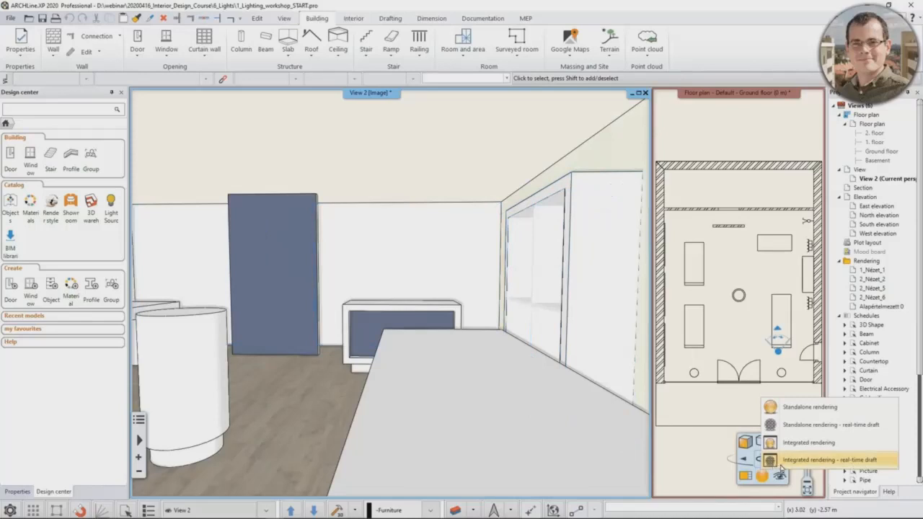
pyautogui.click(782, 461)
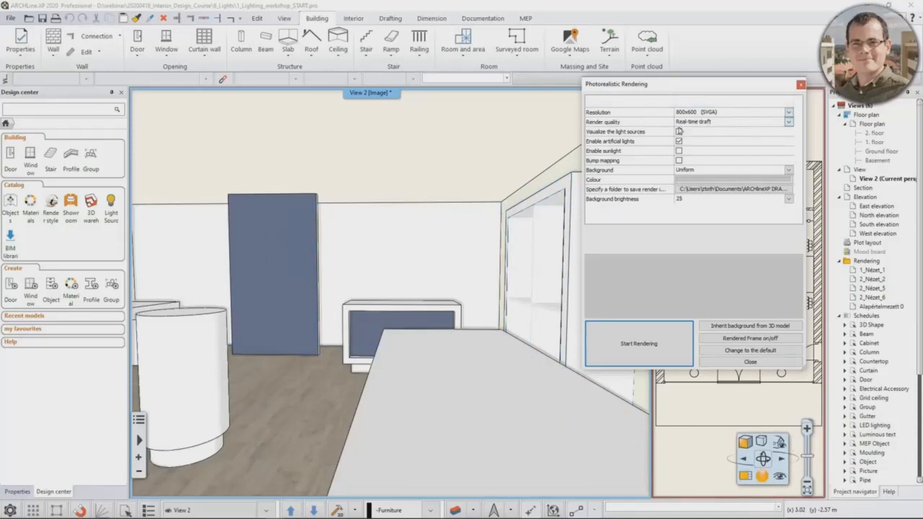
pyautogui.click(654, 344)
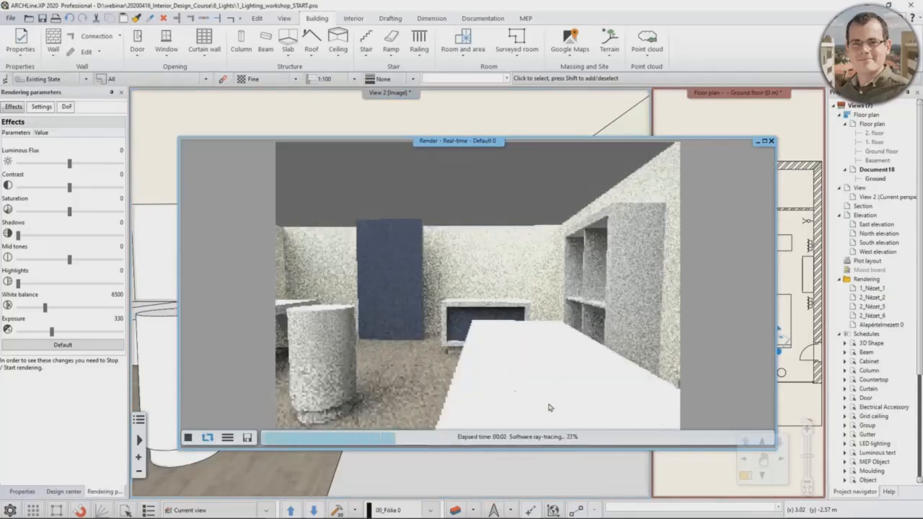
# Step: Magnify the 3D view beside the live rendering and turn it to face the side wall with the shelf unit
pyautogui.click(624, 482)
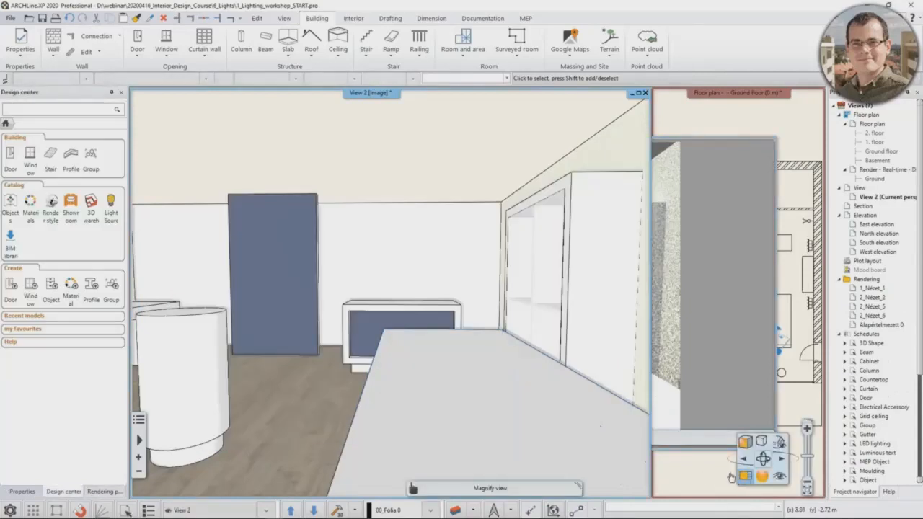
pyautogui.click(744, 478)
pyautogui.moveTo(521, 255); pyautogui.dragTo(535, 291, button='middle')
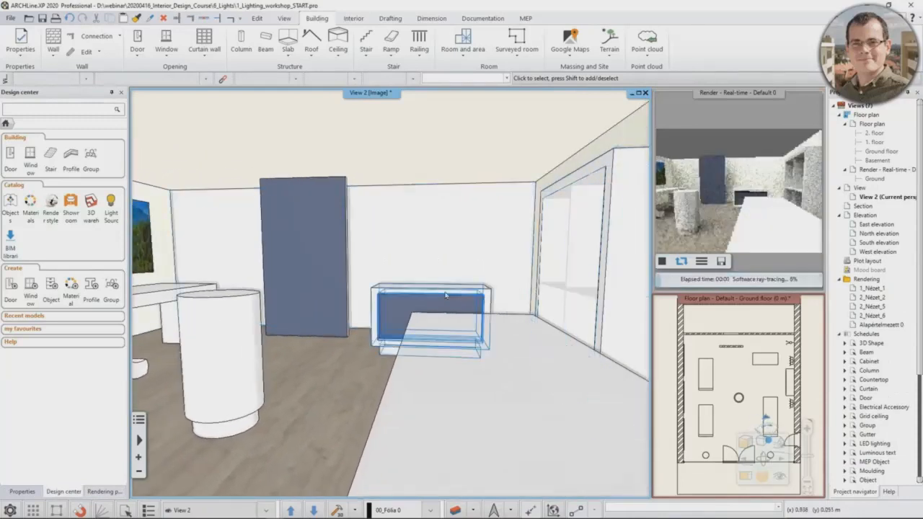
pyautogui.scroll(3, 433, 317)
pyautogui.scroll(-3, 296, 289)
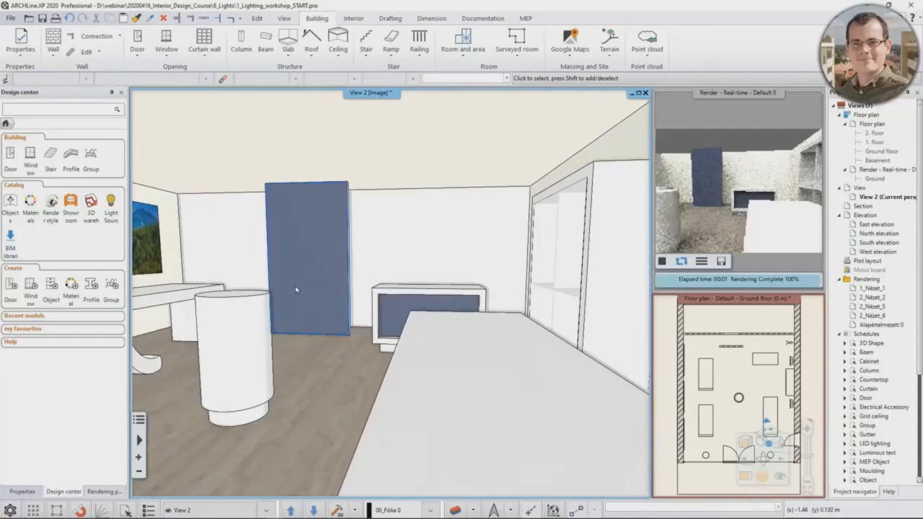
pyautogui.moveTo(258, 311); pyautogui.dragTo(346, 289, button='middle')
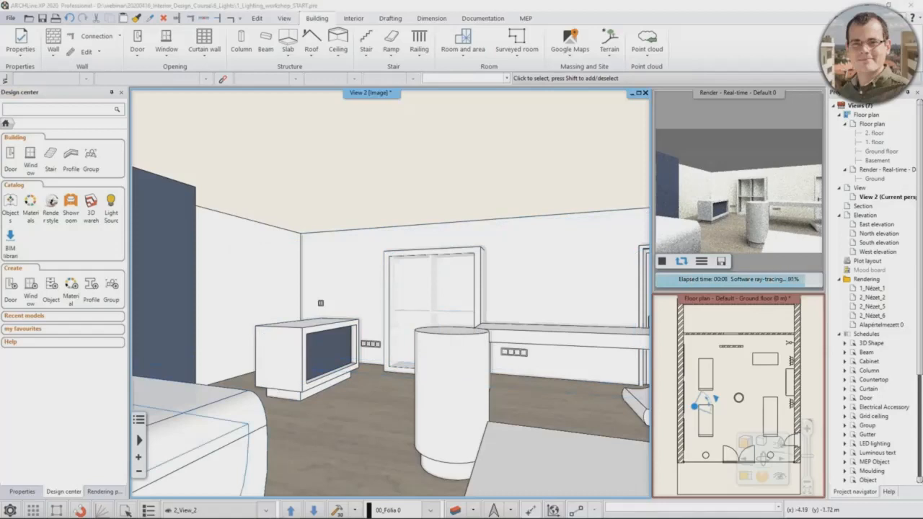
# Step: Search the Design center for wall lamp 3 and magnify the floor plan around the side wall with the shelf unit
pyautogui.click(33, 117)
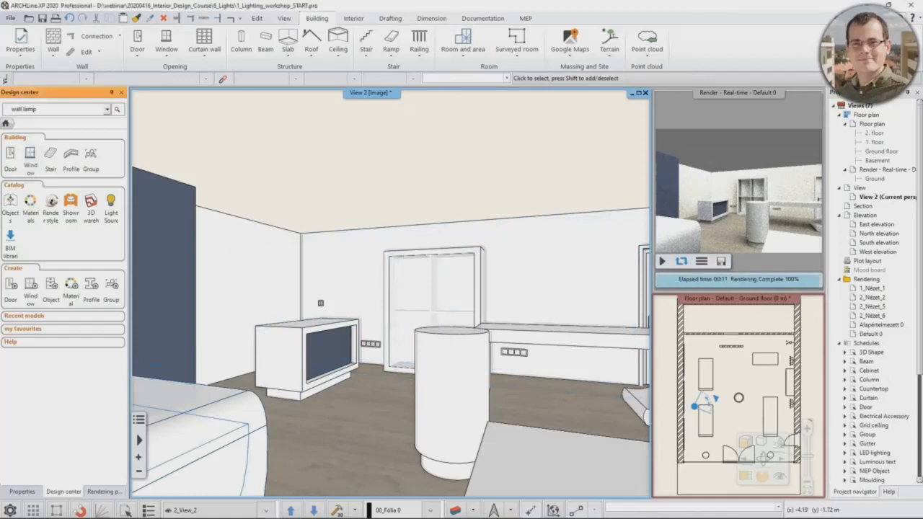
pyautogui.press('Return')
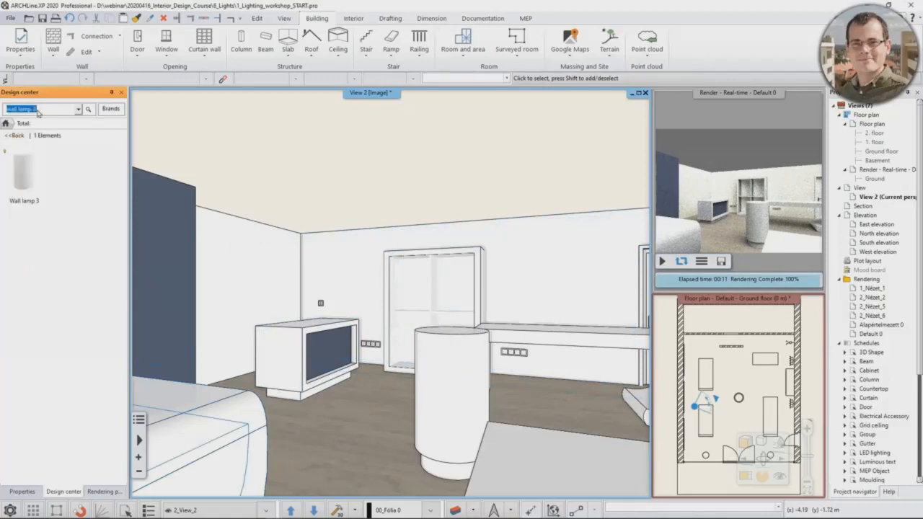
pyautogui.click(686, 356)
pyautogui.click(743, 462)
pyautogui.scroll(3, 403, 231)
pyautogui.scroll(2, 398, 225)
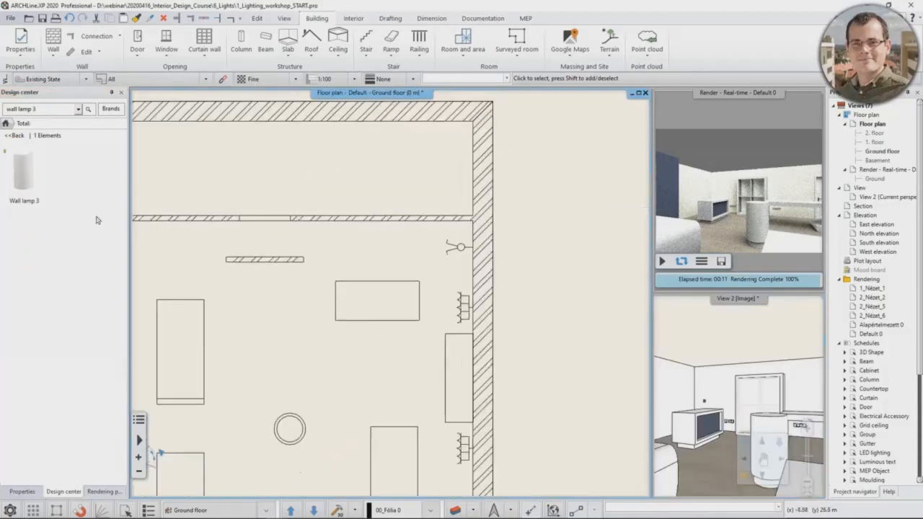
# Step: Set Wall lamp 3's base offset from the floor to 1600 mm and place one lamp against the side wall at the upper socket group
pyautogui.click(28, 177)
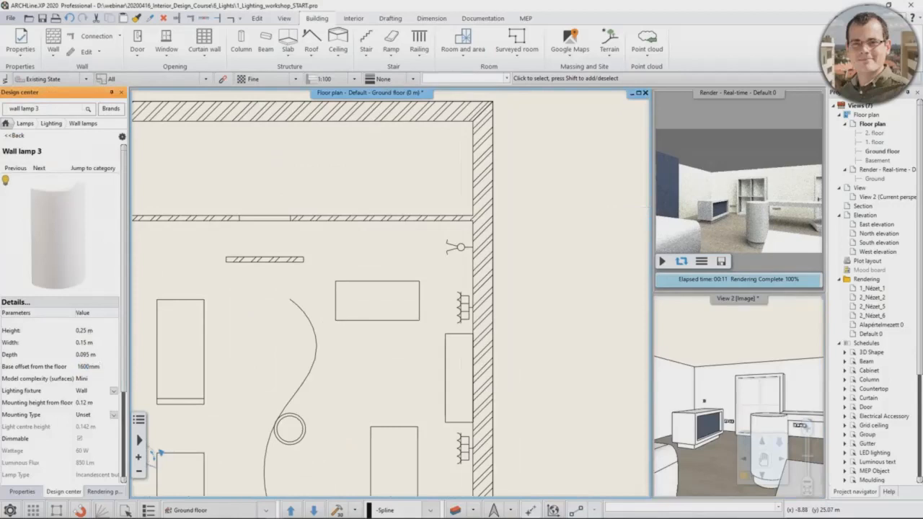
pyautogui.moveTo(80, 235); pyautogui.dragTo(452, 317)
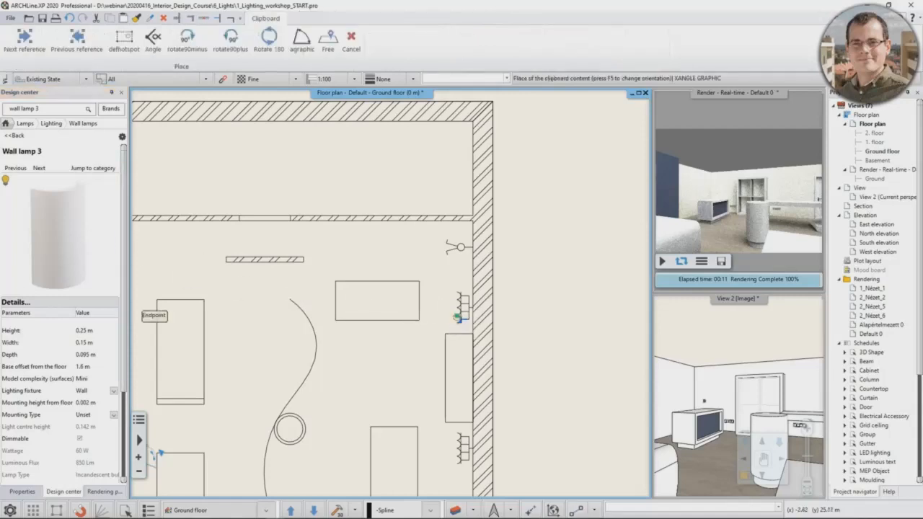
pyautogui.scroll(2, 450, 310)
pyautogui.scroll(2, 386, 245)
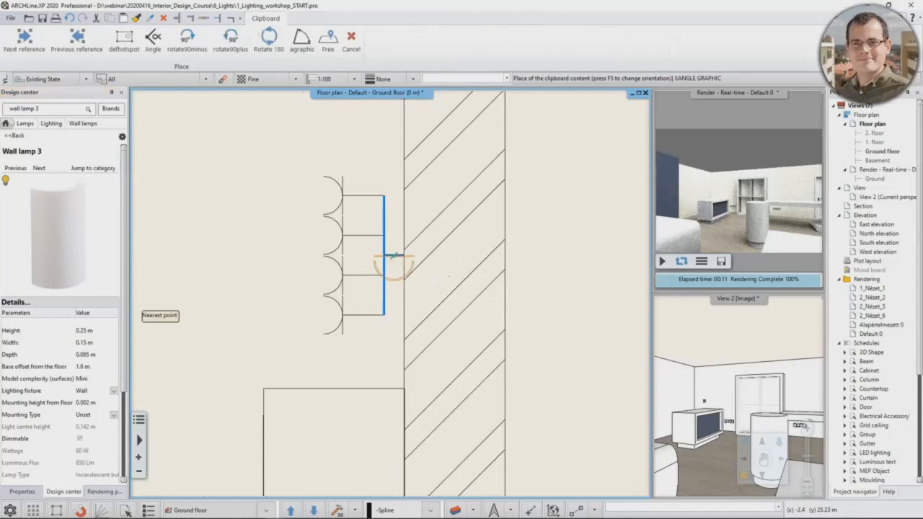
pyautogui.click(403, 256)
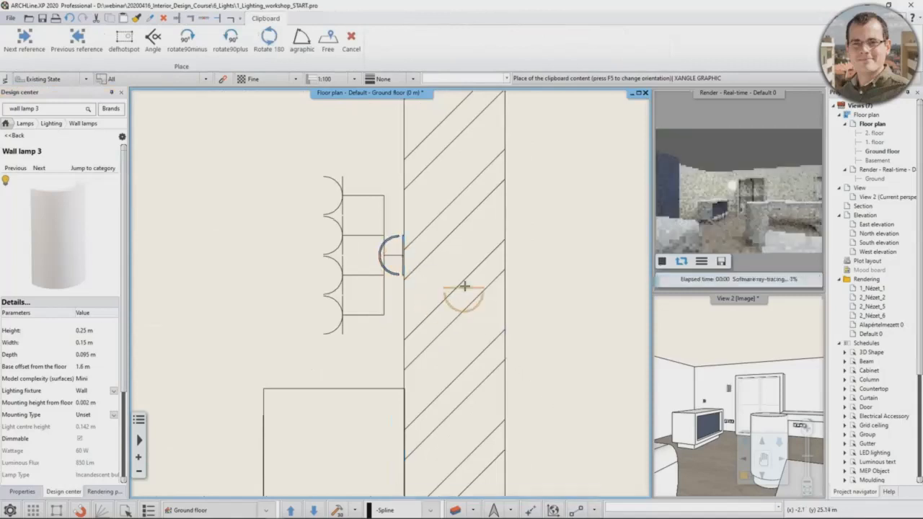
pyautogui.press('Escape')
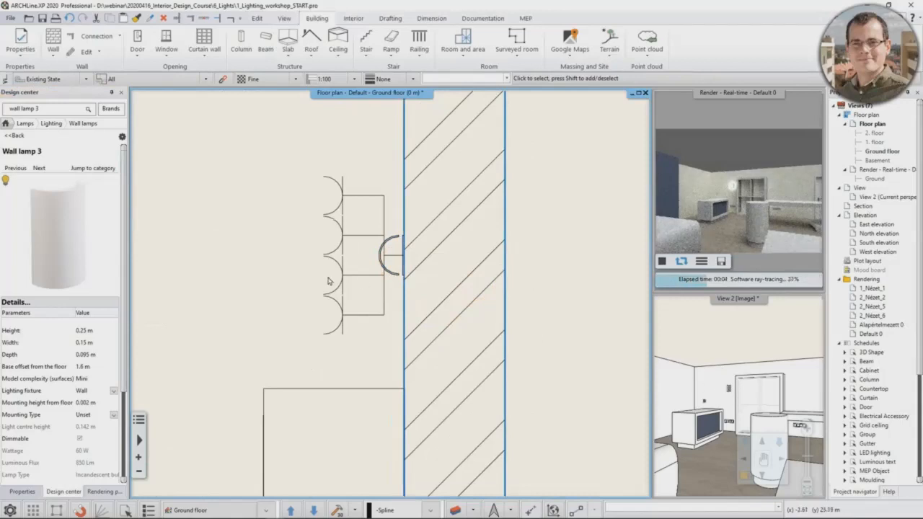
# Step: Place a second Wall lamp 3 directly in the magnified 3D view, on the wall at the other side of the shelf unit
pyautogui.click(753, 355)
pyautogui.click(746, 476)
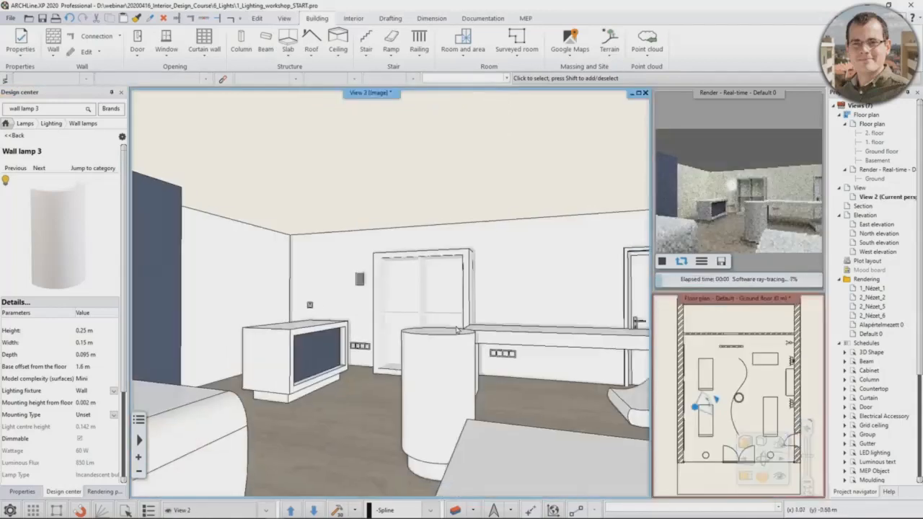
pyautogui.moveTo(457, 330); pyautogui.dragTo(451, 293, button='middle')
pyautogui.scroll(3, 442, 293)
pyautogui.moveTo(56, 239); pyautogui.dragTo(435, 281)
pyautogui.scroll(4, 445, 297)
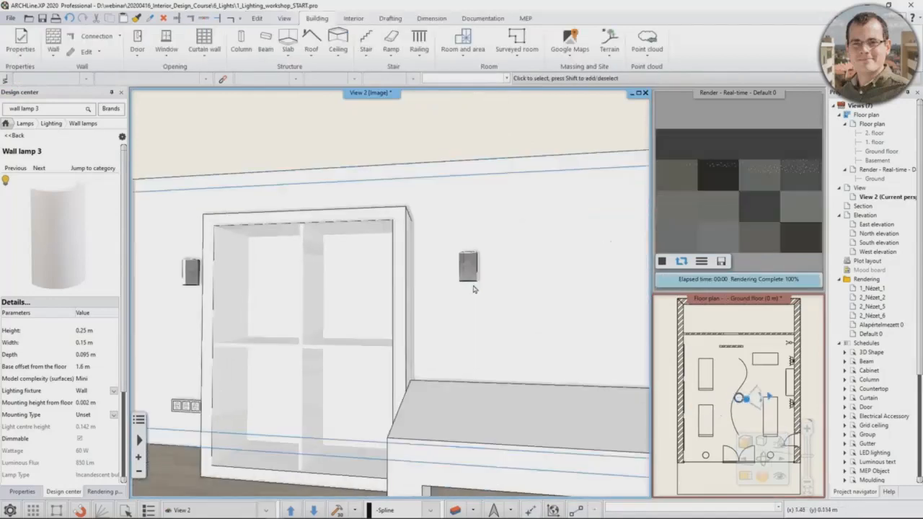
# Step: Set the base elevation of the second wall lamp, above the desk side of the shelf unit, to 1.6 m
pyautogui.scroll(2, 474, 290)
pyautogui.click(482, 273)
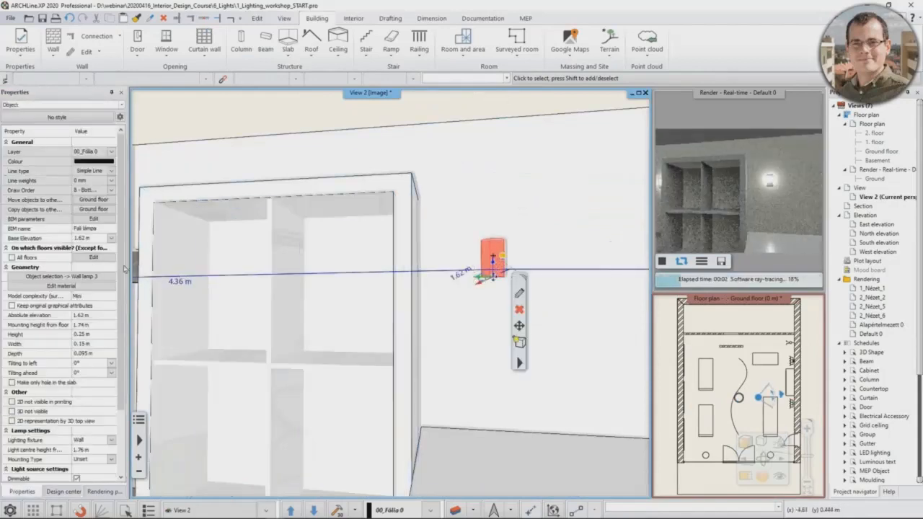
pyautogui.click(94, 239)
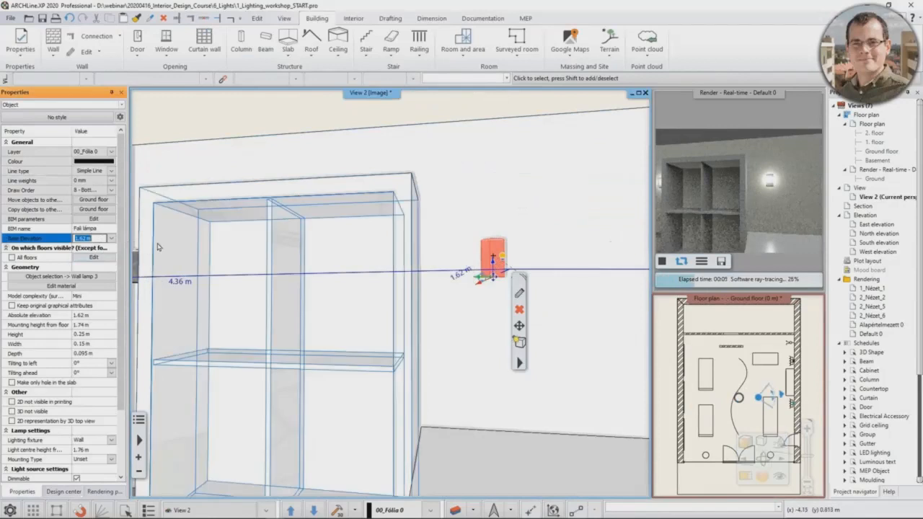
pyautogui.write('1')
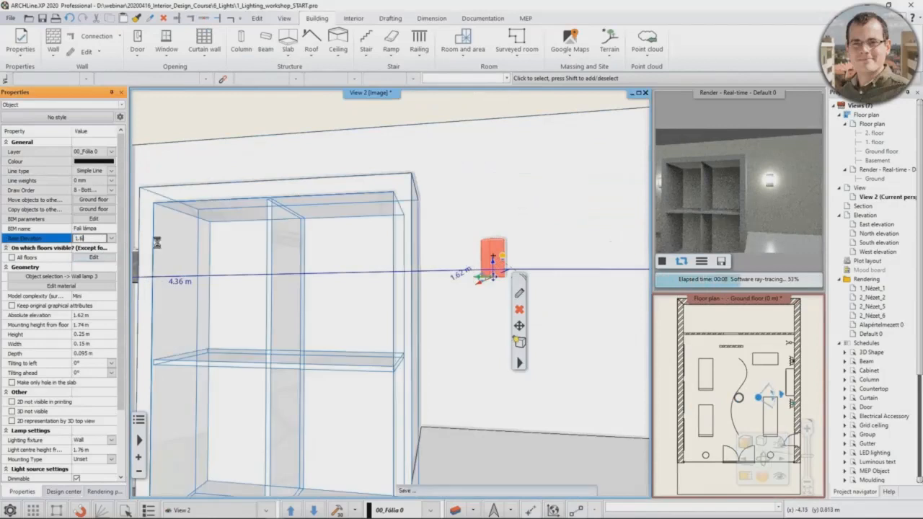
pyautogui.press('Return')
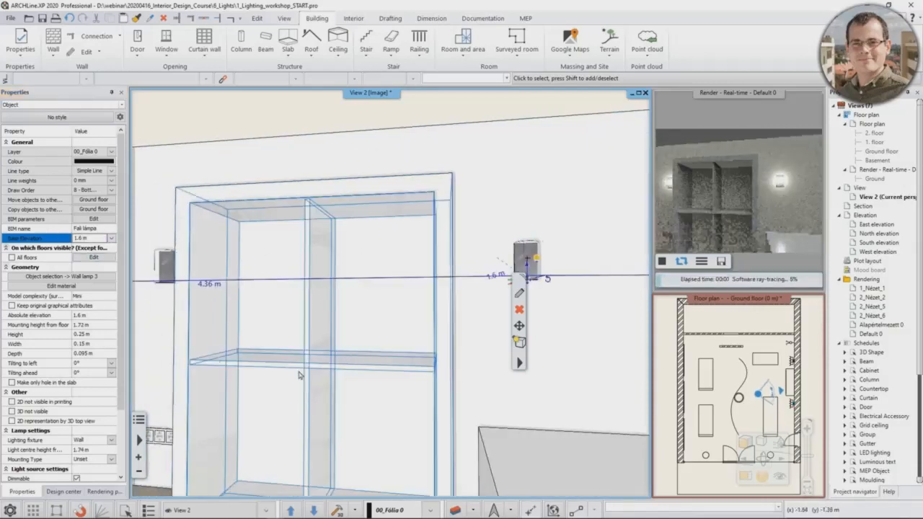
# Step: Change the project's length unit to millimetres in the Units and angles settings
pyautogui.click(10, 510)
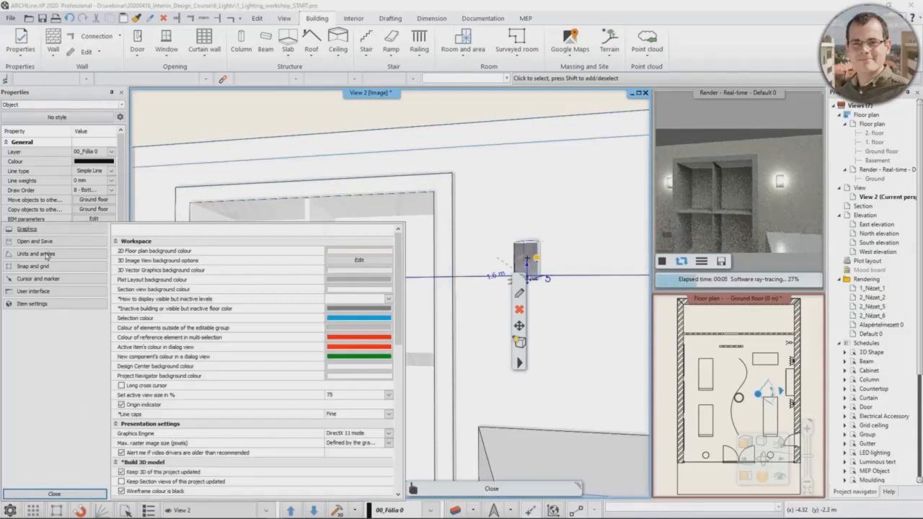
pyautogui.click(45, 254)
pyautogui.click(370, 252)
pyautogui.click(354, 275)
pyautogui.click(54, 494)
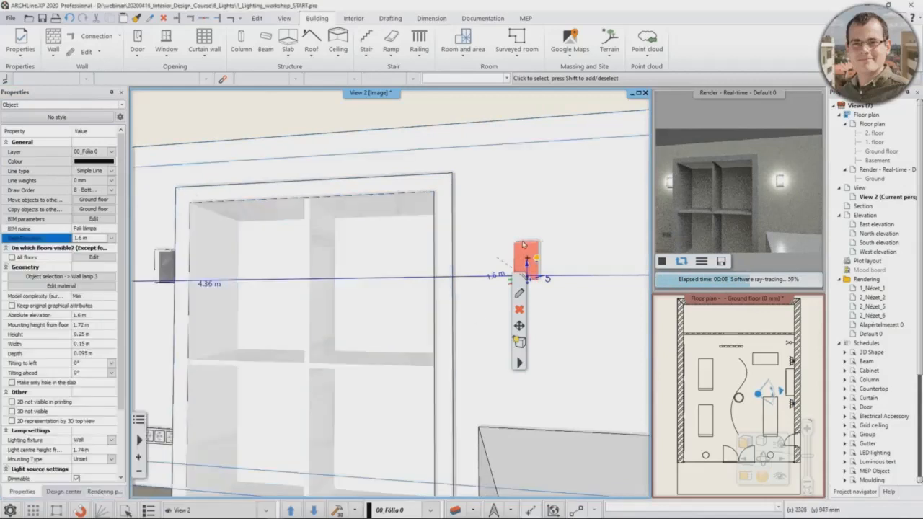
# Step: Bring the whole floor plan into the magnified view and hide the -Spline layer of the central curve using Layer Walk
pyautogui.moveTo(522, 234); pyautogui.dragTo(483, 249, button='middle')
pyautogui.scroll(-2, 482, 282)
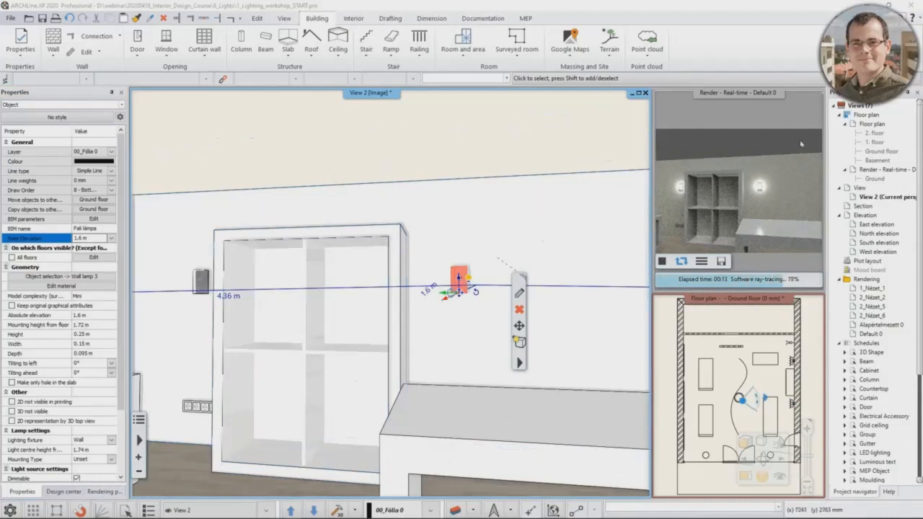
pyautogui.click(774, 378)
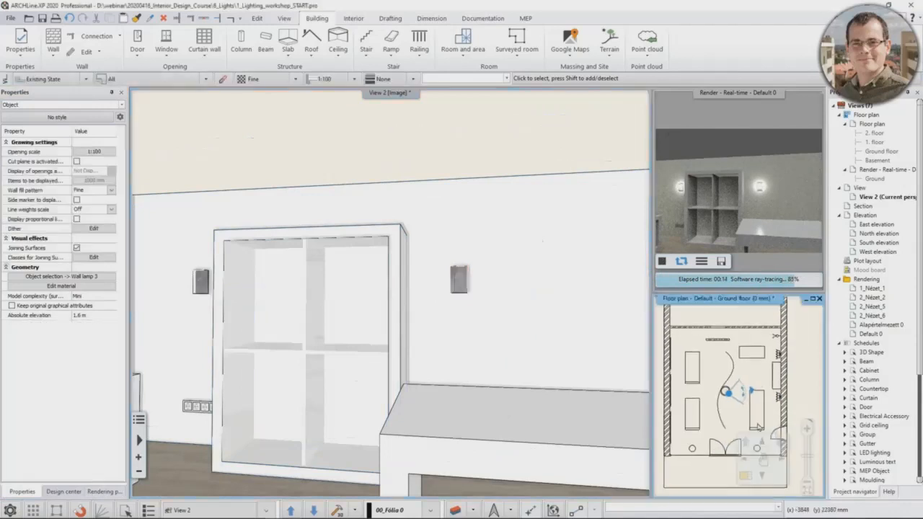
pyautogui.click(746, 476)
pyautogui.moveTo(461, 288); pyautogui.dragTo(463, 300, button='middle')
pyautogui.scroll(-2, 394, 312)
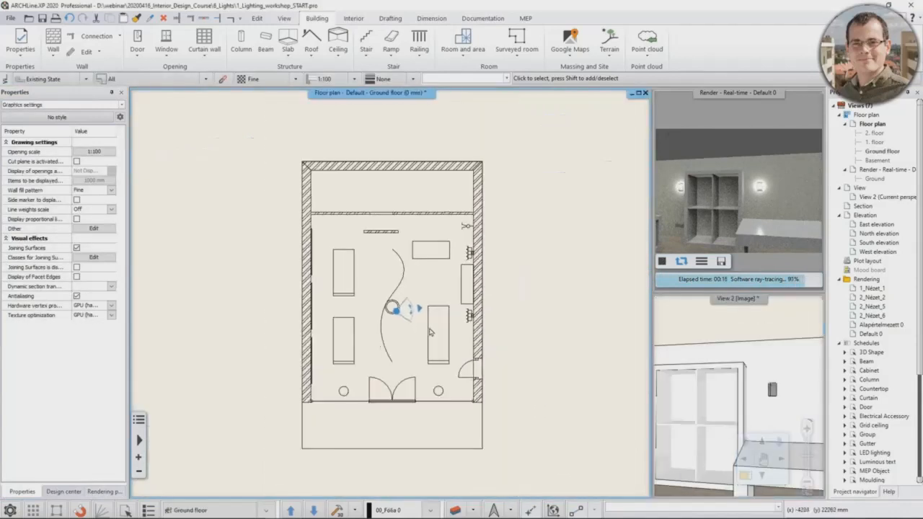
pyautogui.click(386, 353)
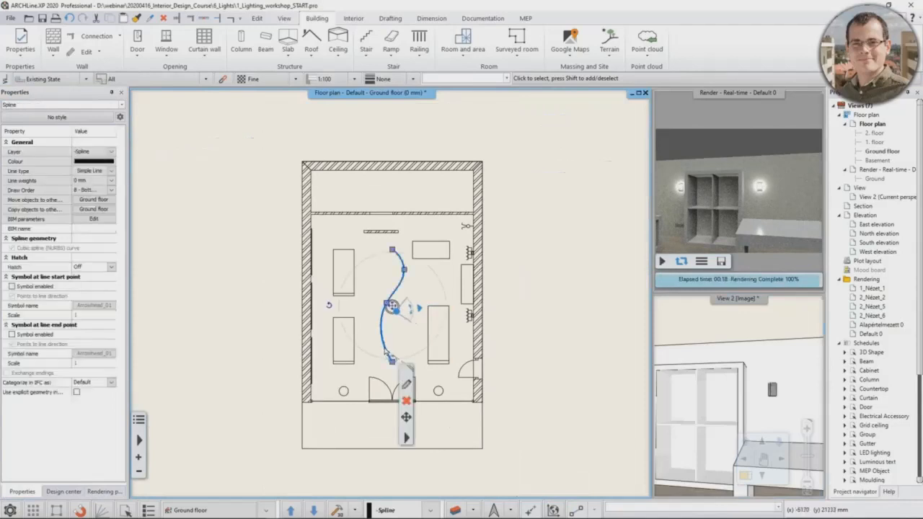
pyautogui.click(93, 152)
pyautogui.click(272, 312)
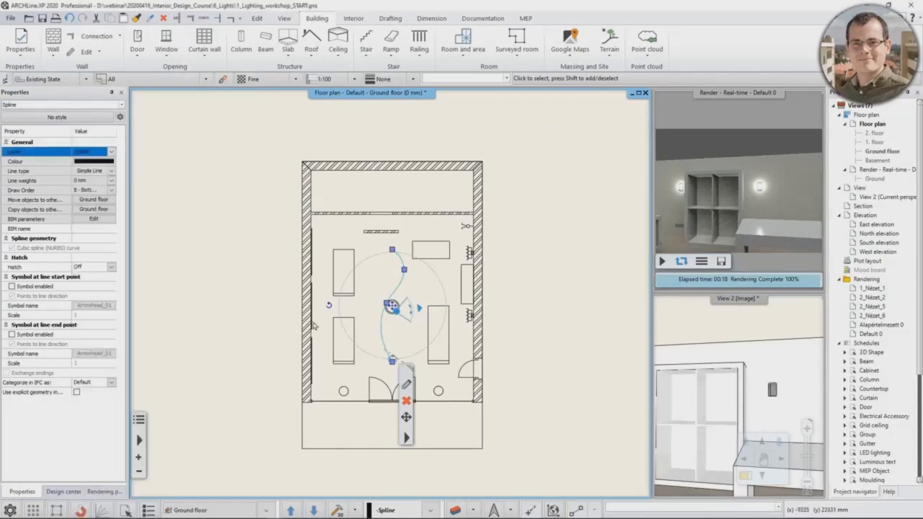
pyautogui.click(406, 438)
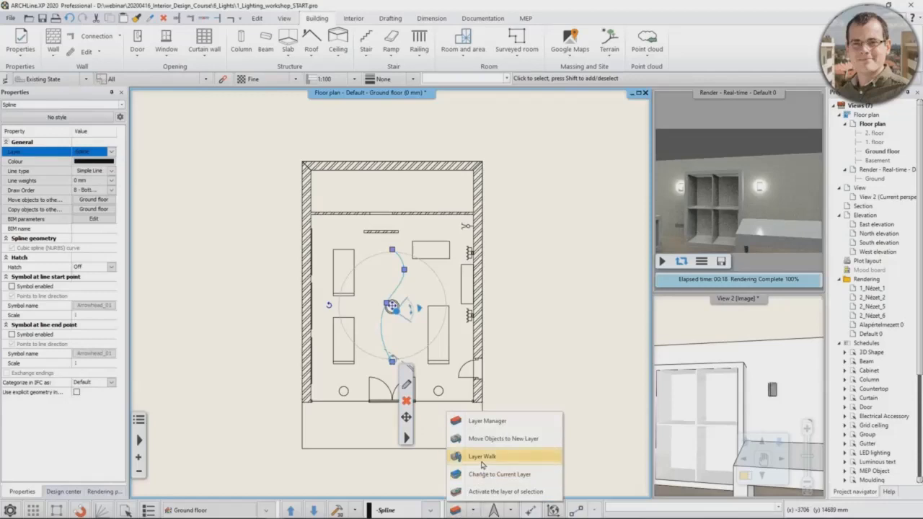
pyautogui.click(487, 459)
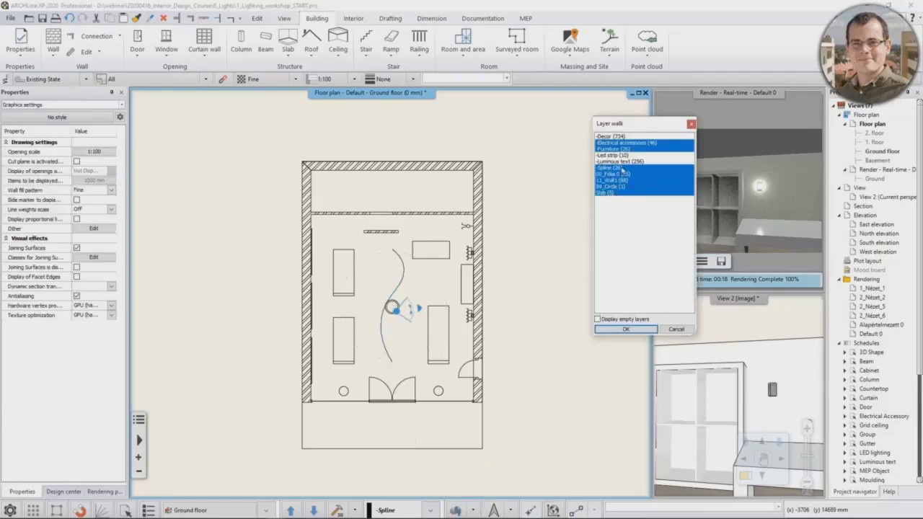
pyautogui.keyDown('ctrl'); pyautogui.click(622, 168); pyautogui.keyUp('ctrl')
pyautogui.click(608, 331)
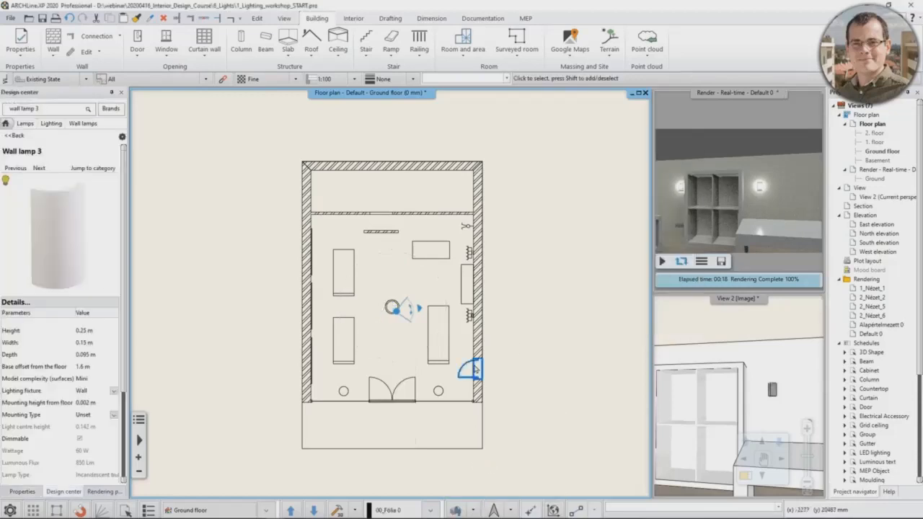
pyautogui.scroll(2, 353, 398)
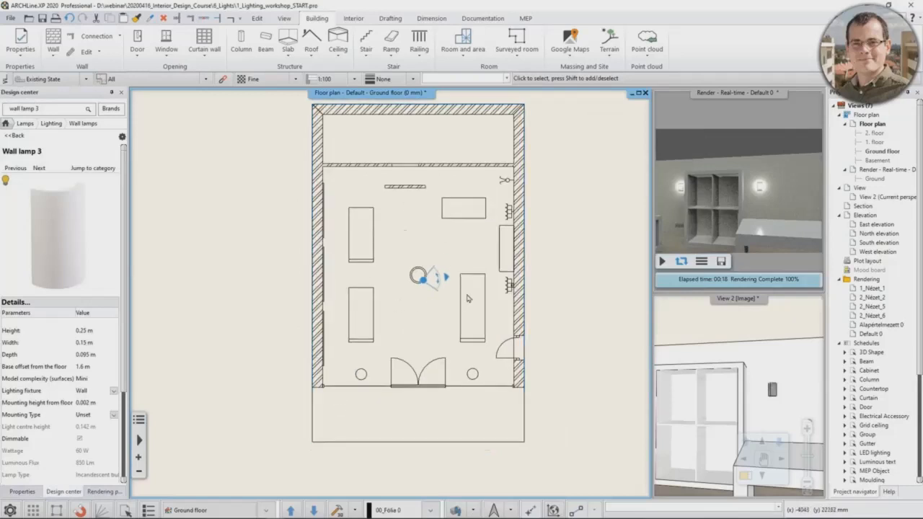
pyautogui.click(707, 350)
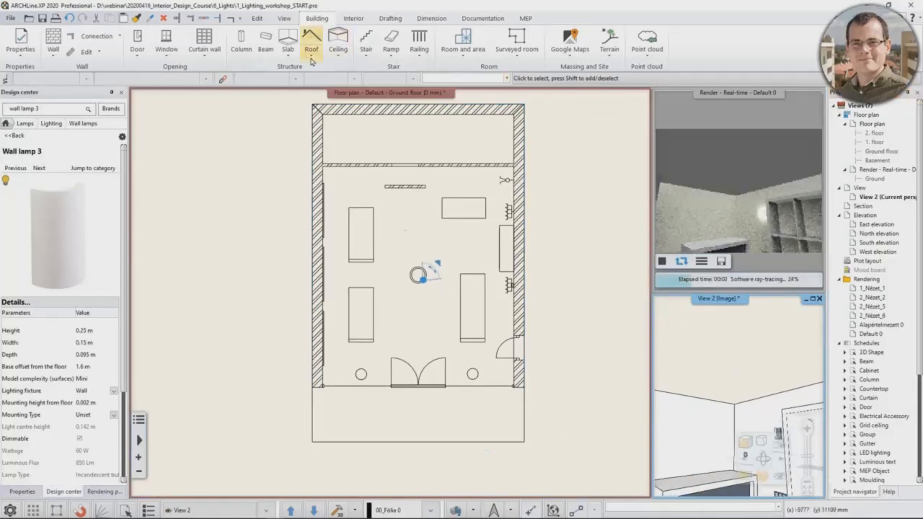
pyautogui.click(338, 52)
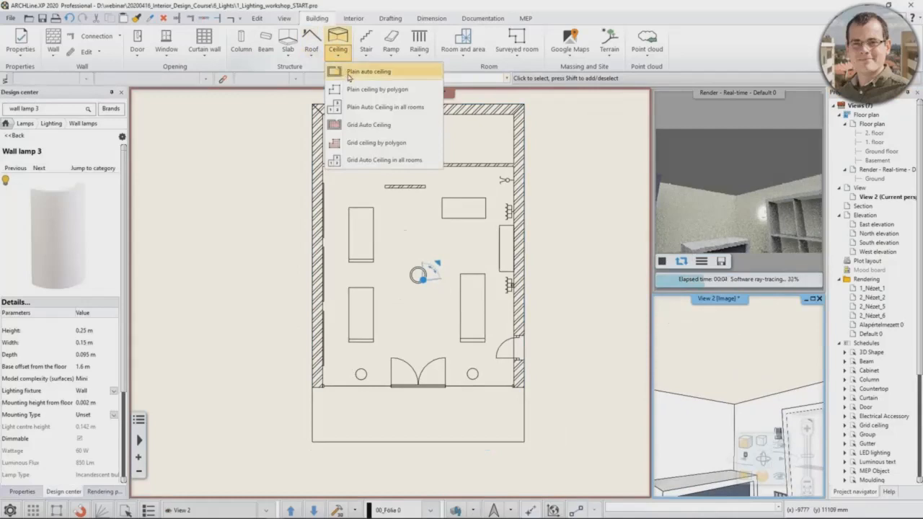
pyautogui.click(350, 72)
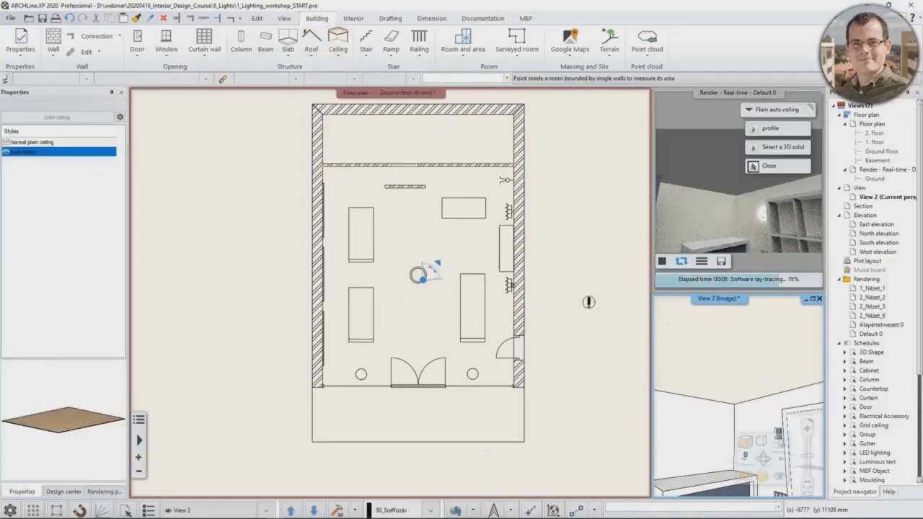
pyautogui.click(422, 236)
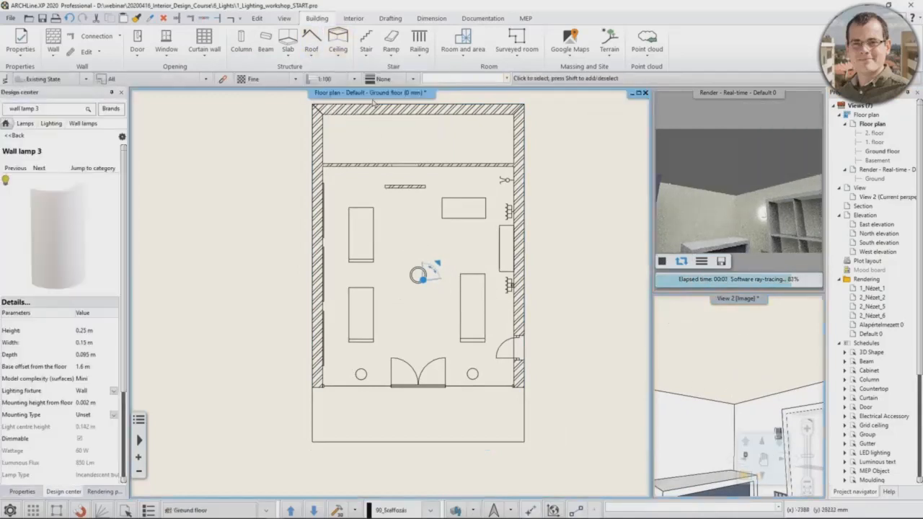
# Step: Create a plain auto ceiling over the main shop room in the ground floor plan
pyautogui.click(336, 58)
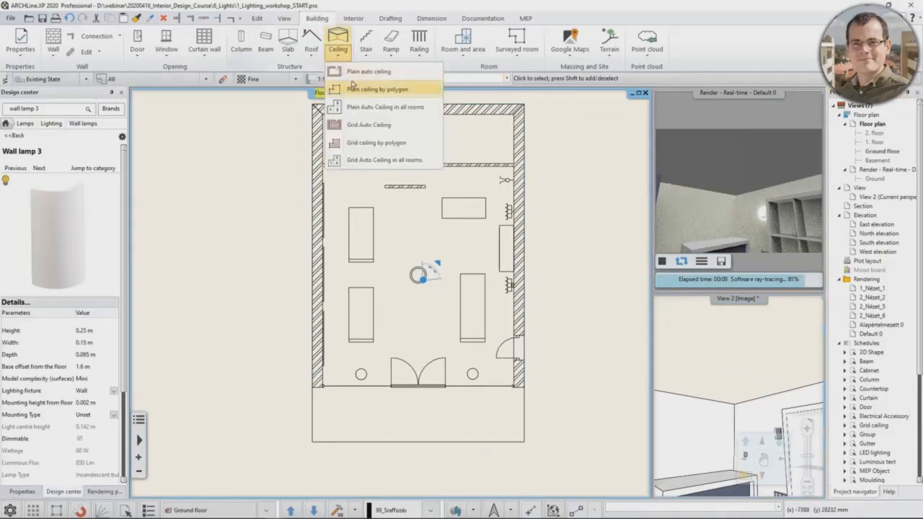
pyautogui.click(352, 73)
pyautogui.click(413, 250)
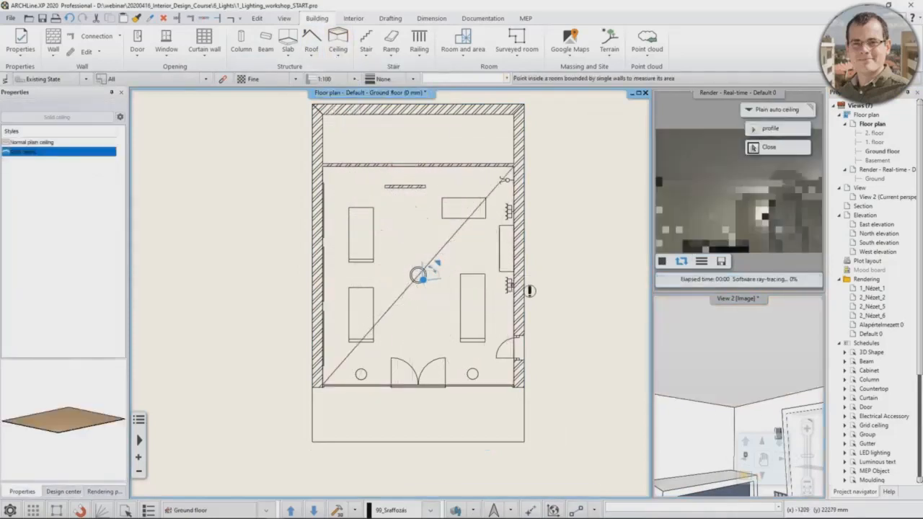
pyautogui.press('Escape')
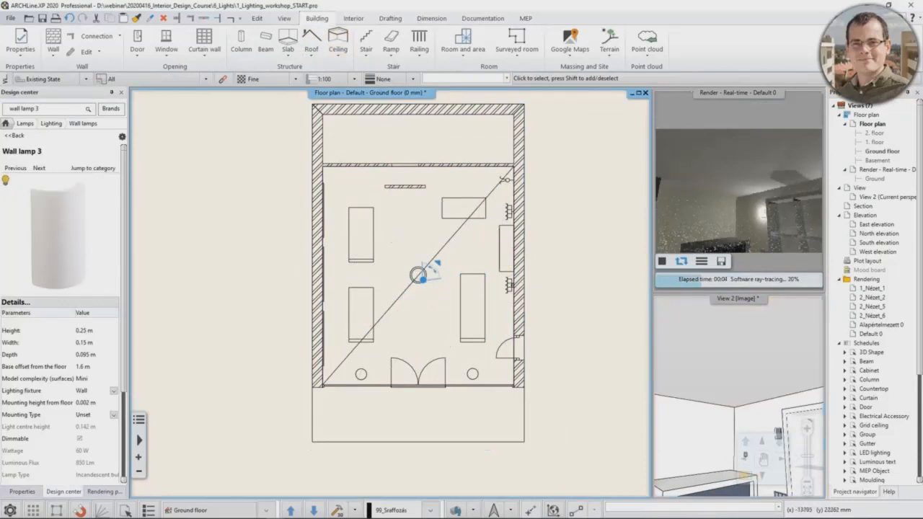
# Step: Set the plain ceiling's relative elevation to 2680 mm and its 2D representation to Top View
pyautogui.click(450, 244)
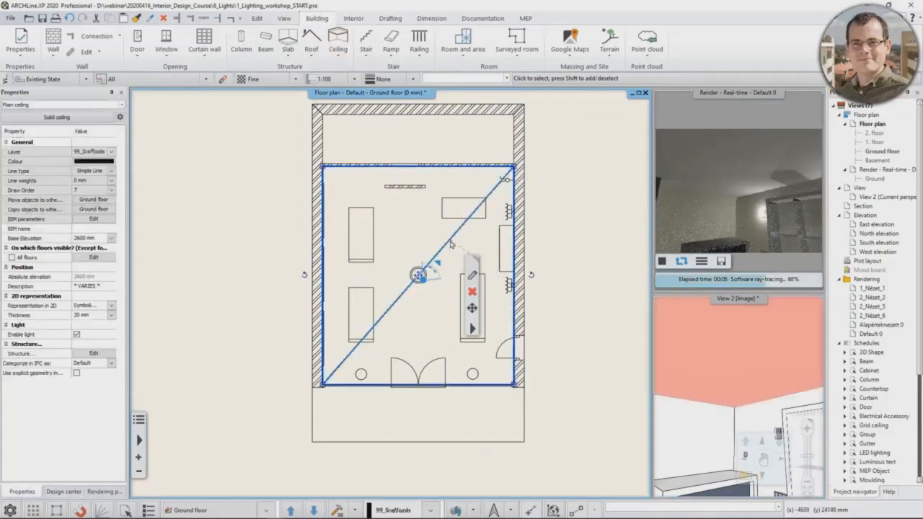
pyautogui.click(475, 296)
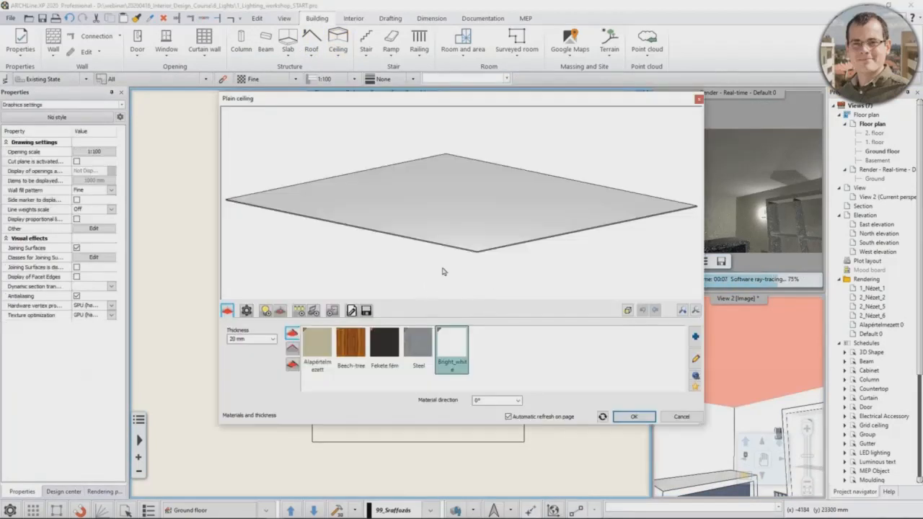
pyautogui.click(351, 310)
pyautogui.click(236, 341)
pyautogui.click(236, 341)
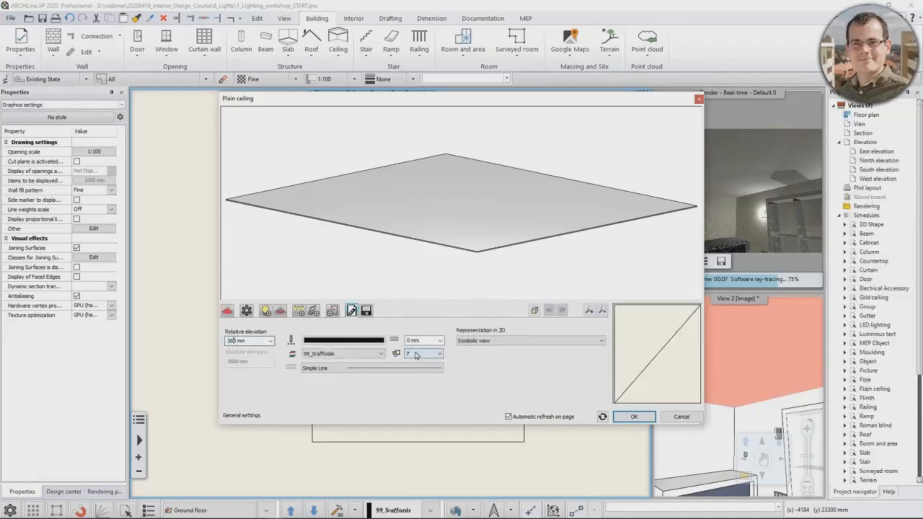
pyautogui.click(262, 341)
pyautogui.press('Return')
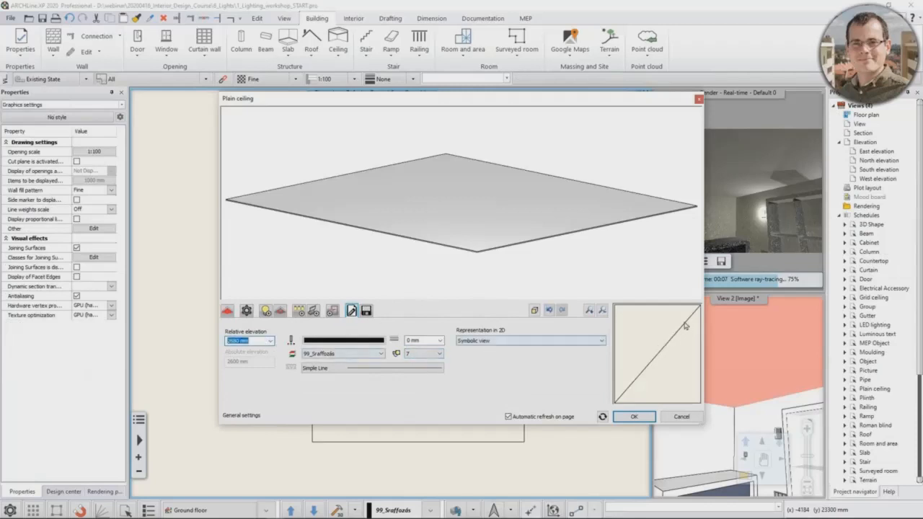
pyautogui.click(602, 342)
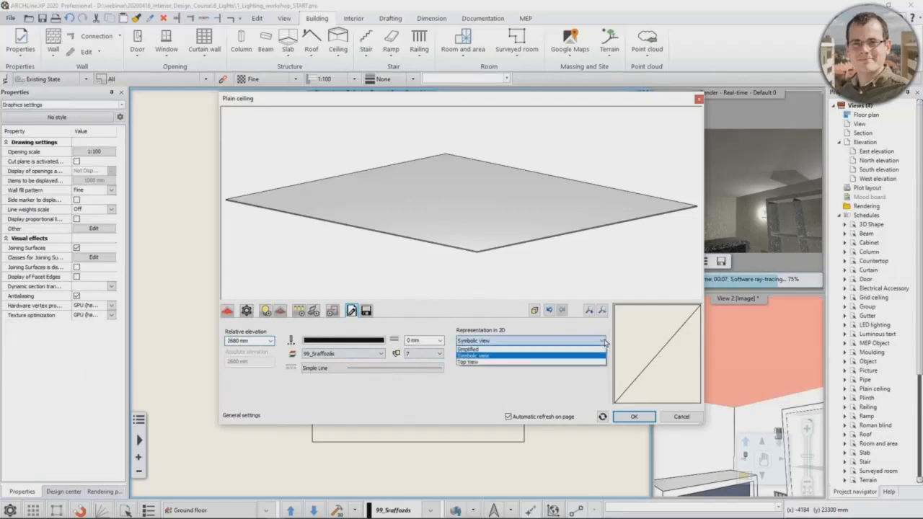
pyautogui.click(485, 362)
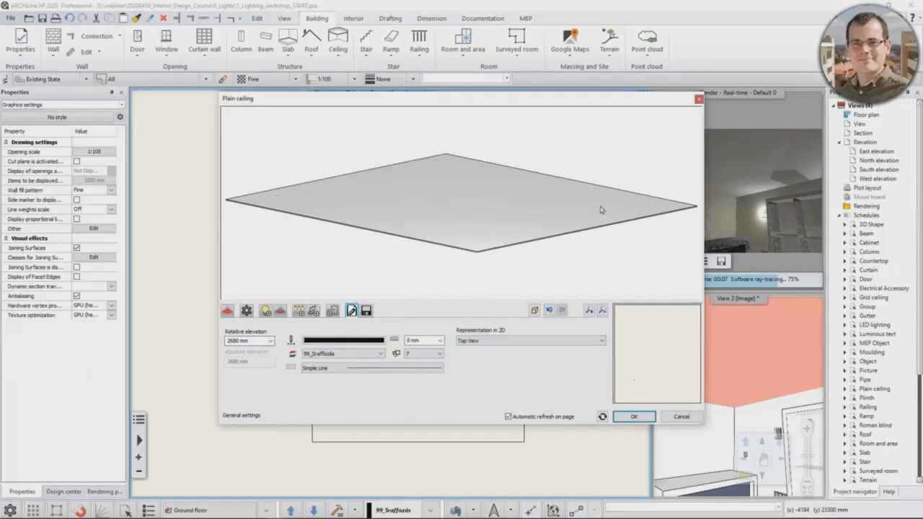
# Step: Choose Series of spot lamps 600mm X 4 as the ceiling's default lamp series and open it for editing
pyautogui.click(246, 314)
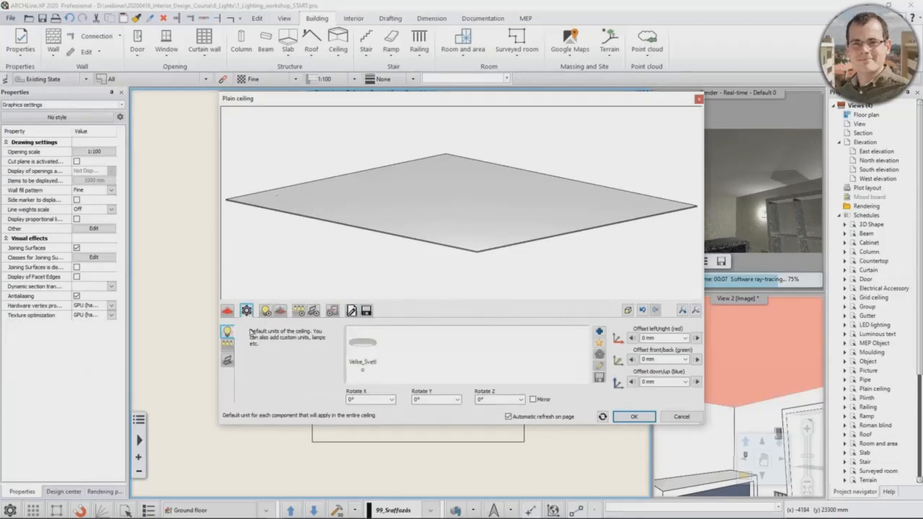
pyautogui.click(227, 347)
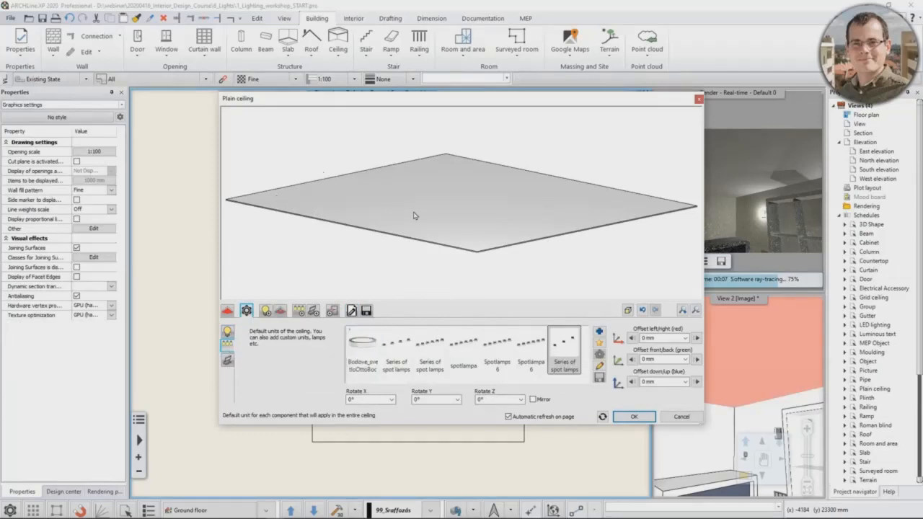
pyautogui.click(401, 359)
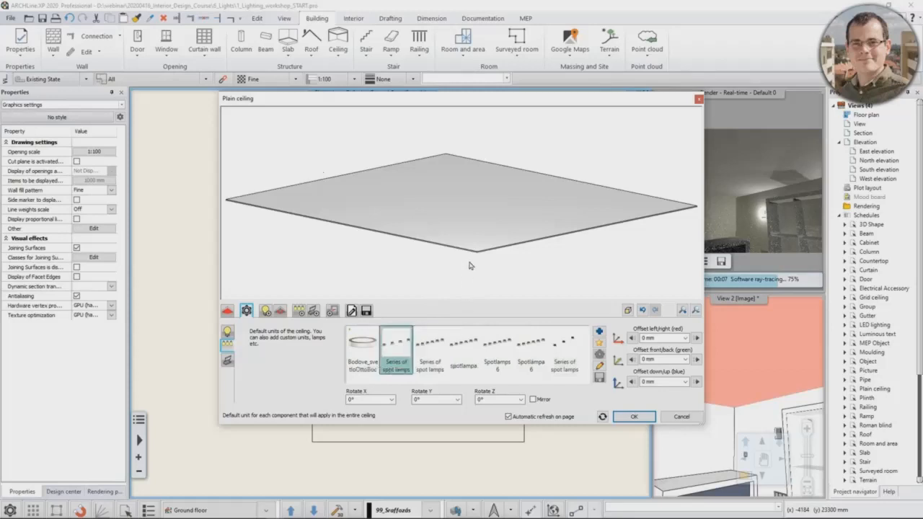
pyautogui.click(599, 366)
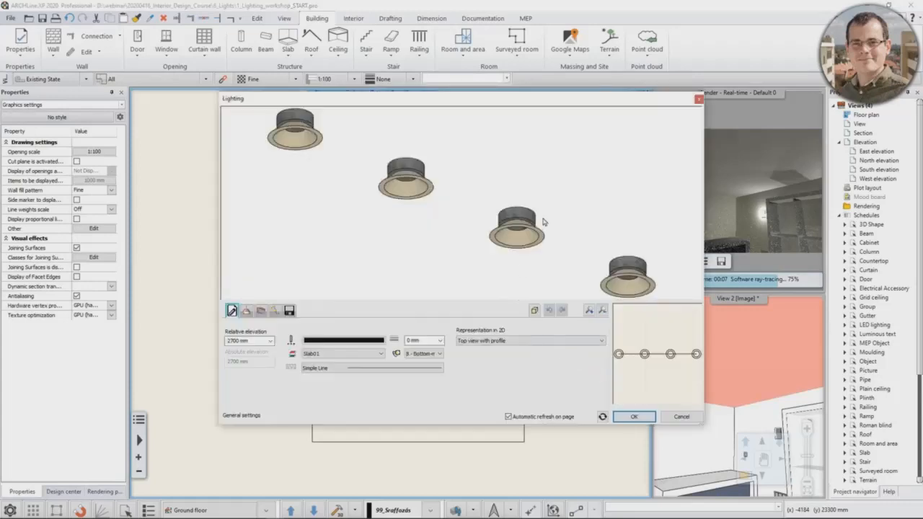
pyautogui.moveTo(543, 219); pyautogui.dragTo(537, 227)
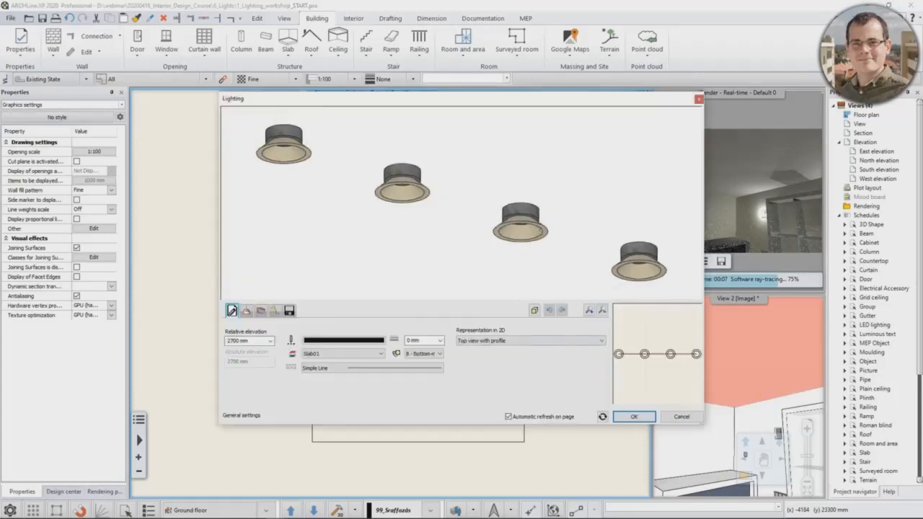
# Step: Set the number of items in the spot lamp series' path distribution to 6
pyautogui.click(277, 311)
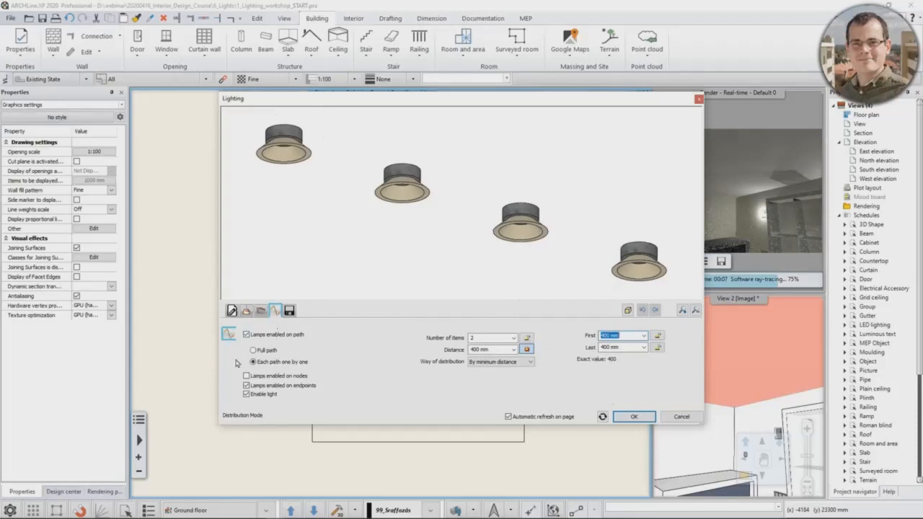
pyautogui.doubleClick(493, 338)
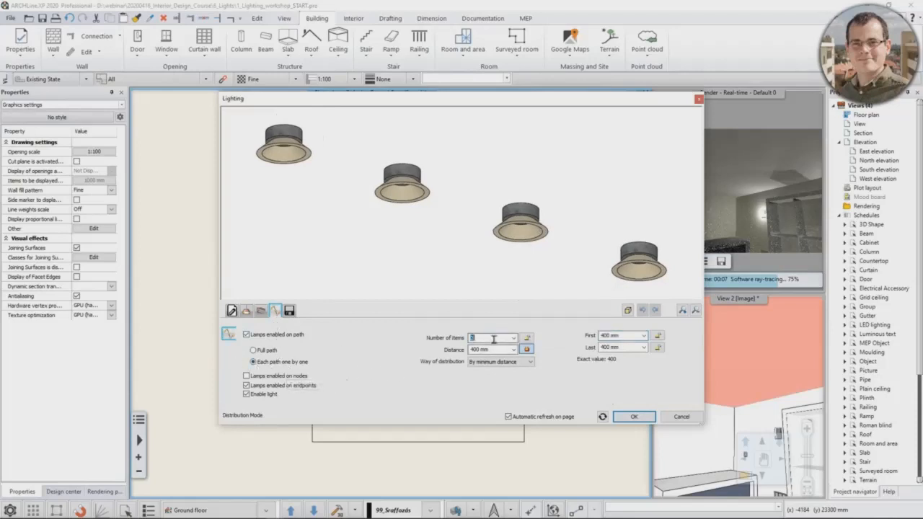
pyautogui.write('4')
pyautogui.press('Return')
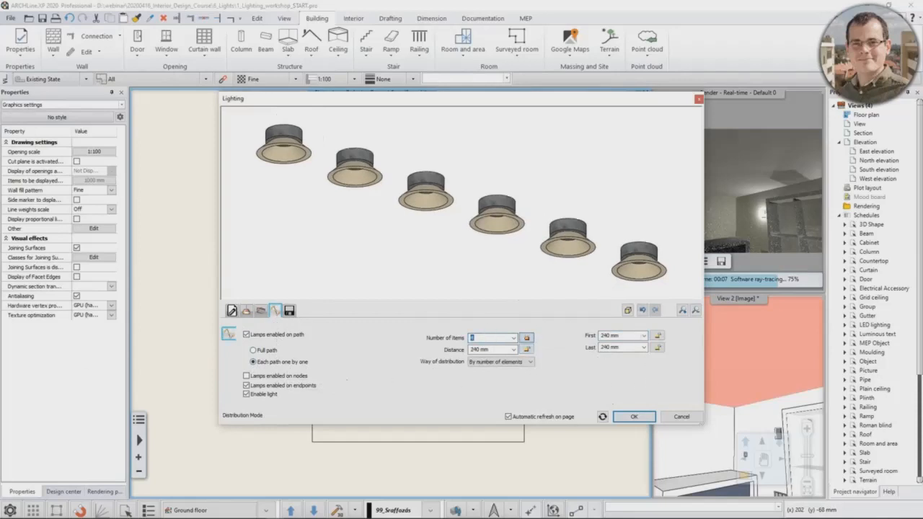
pyautogui.write('4')
# Step: Save the edited lamp series as a new library item named Webinar Spot Lamps 6 and finish editing it
pyautogui.click(292, 311)
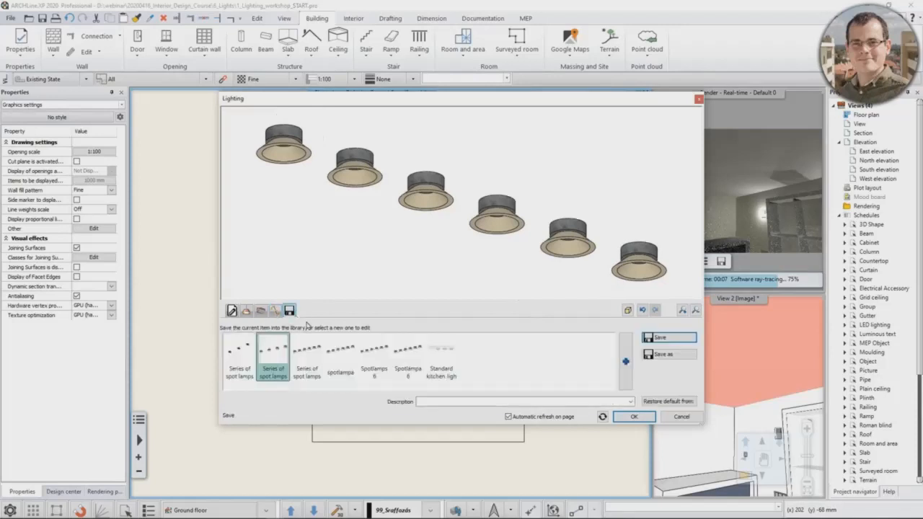
pyautogui.click(668, 356)
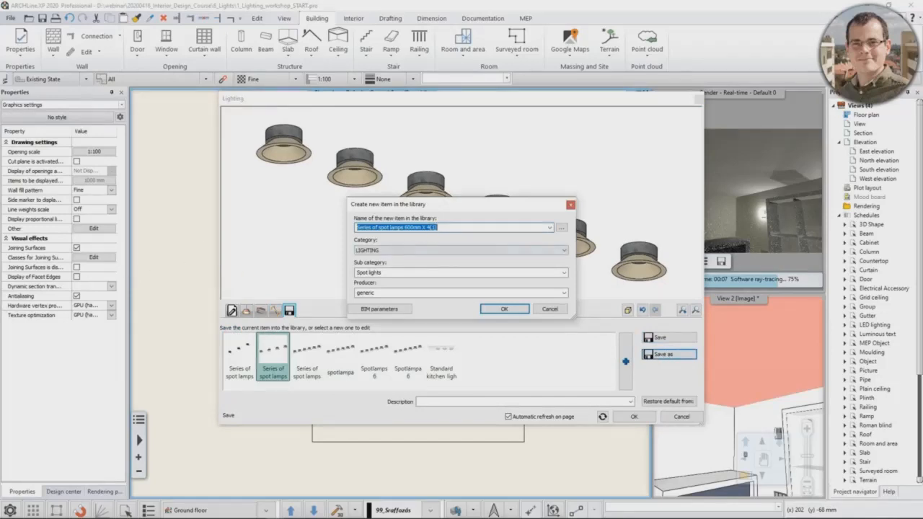
pyautogui.doubleClick(465, 227)
pyautogui.doubleClick(465, 227)
pyautogui.moveTo(442, 230); pyautogui.dragTo(345, 231)
pyautogui.write('Webinar Spot Lamps 6')
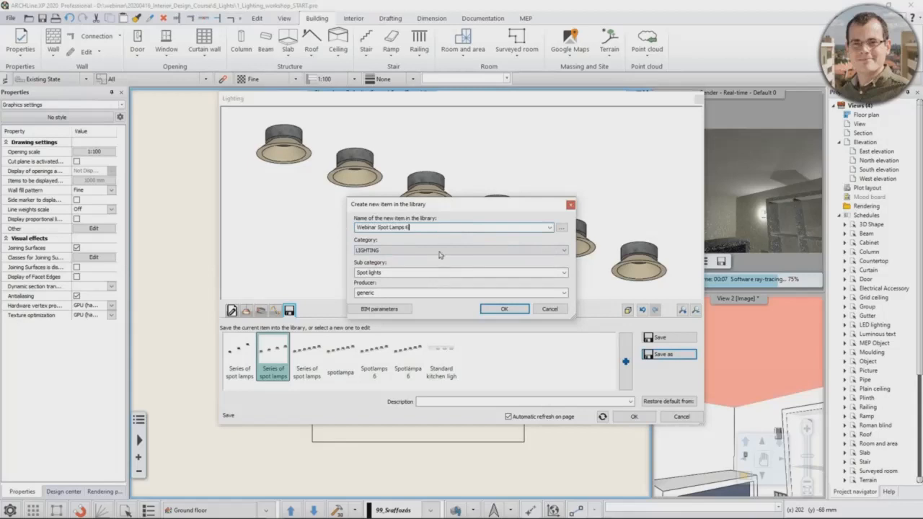
pyautogui.click(505, 310)
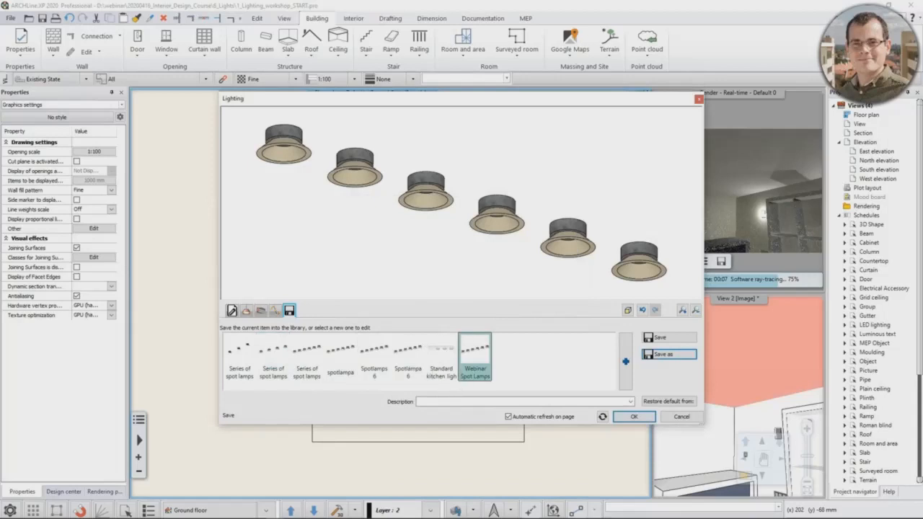
pyautogui.click(624, 417)
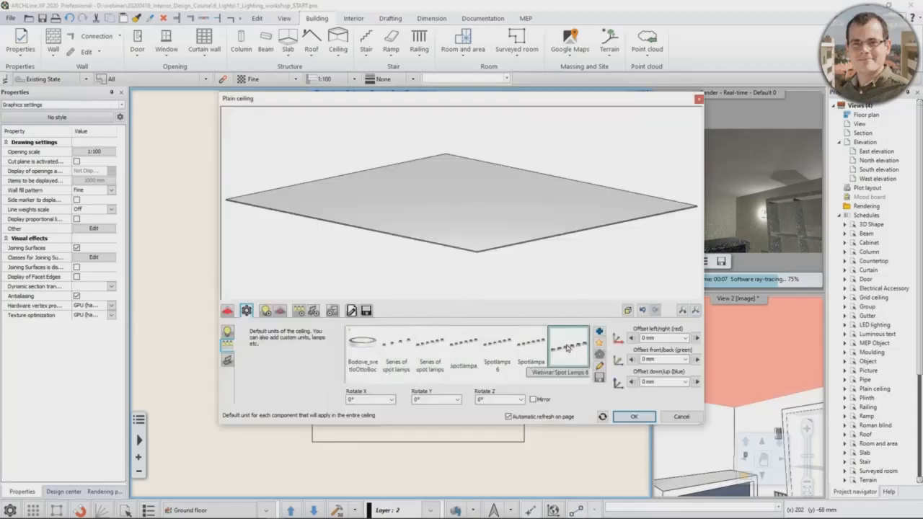
# Step: Make Webinar Spot Lamps 6 the ceiling's default lamp series, with a down/up offset of 40 mm
pyautogui.click(569, 347)
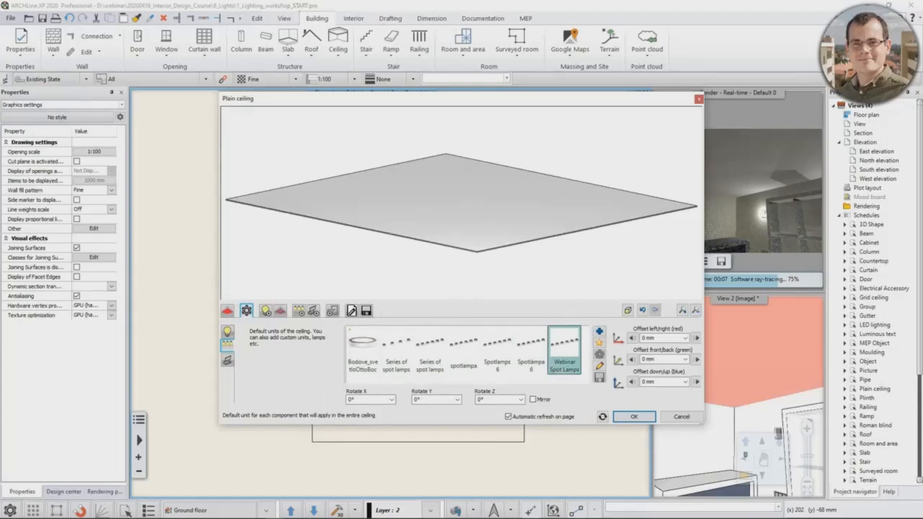
pyautogui.doubleClick(648, 382)
pyautogui.write('40')
# Step: Add the default spot lamp series to the ceiling along Vertical base profile 1 and inspect the lamps in the preview
pyautogui.click(299, 311)
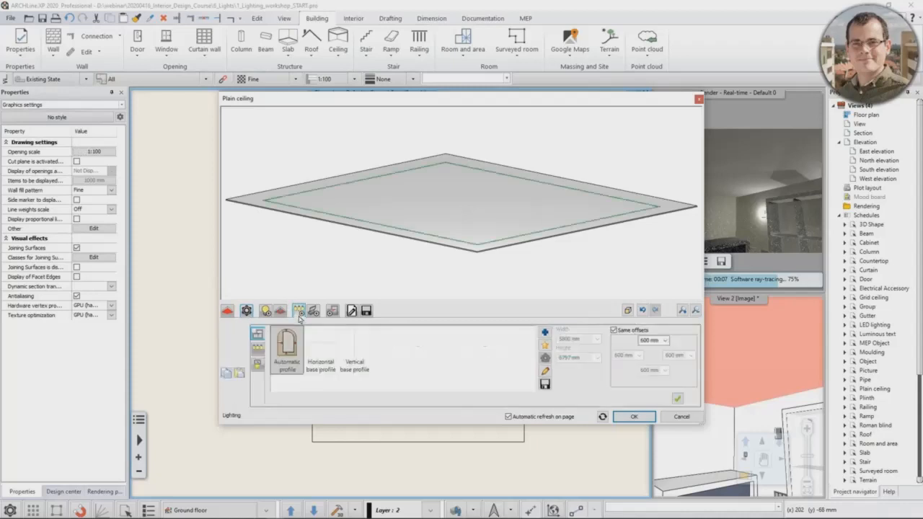
pyautogui.click(355, 349)
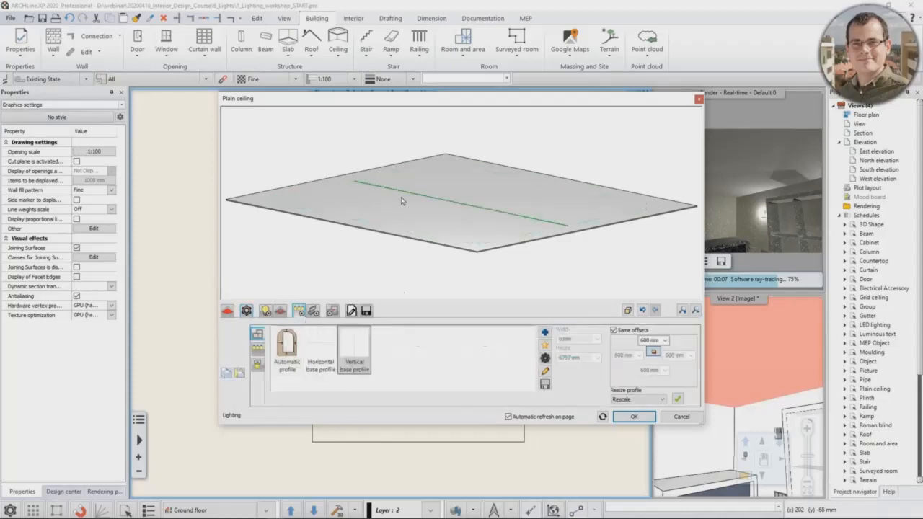
pyautogui.click(678, 401)
pyautogui.moveTo(542, 233); pyautogui.dragTo(462, 205, button='middle')
pyautogui.scroll(4, 459, 205)
pyautogui.scroll(3, 458, 205)
pyautogui.scroll(2, 453, 190)
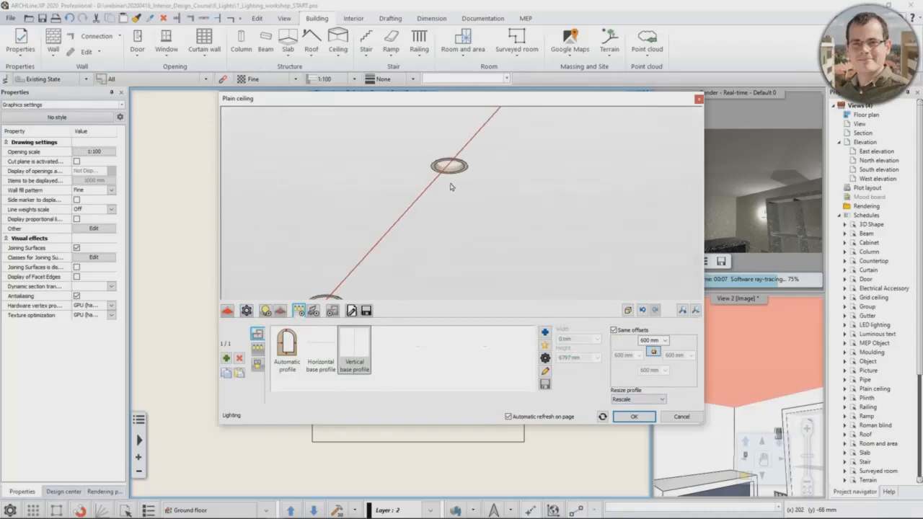
pyautogui.scroll(1, 448, 173)
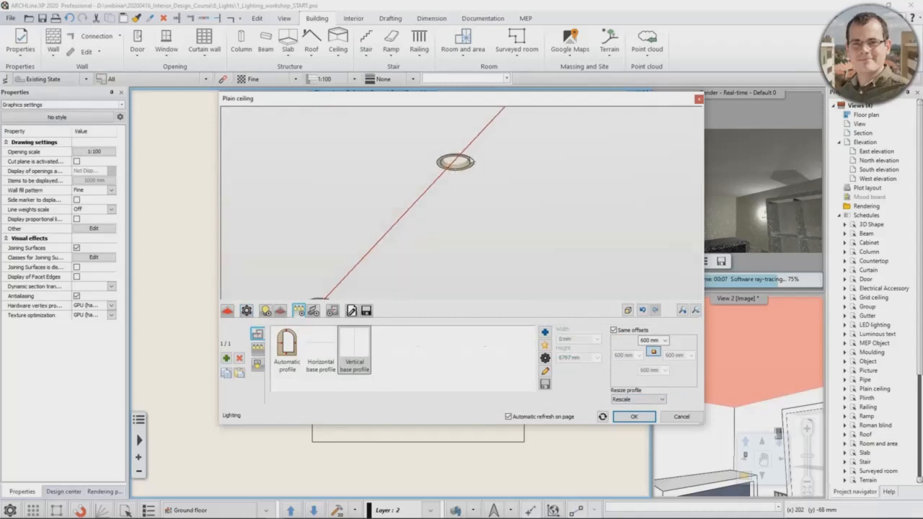
pyautogui.scroll(-3, 451, 166)
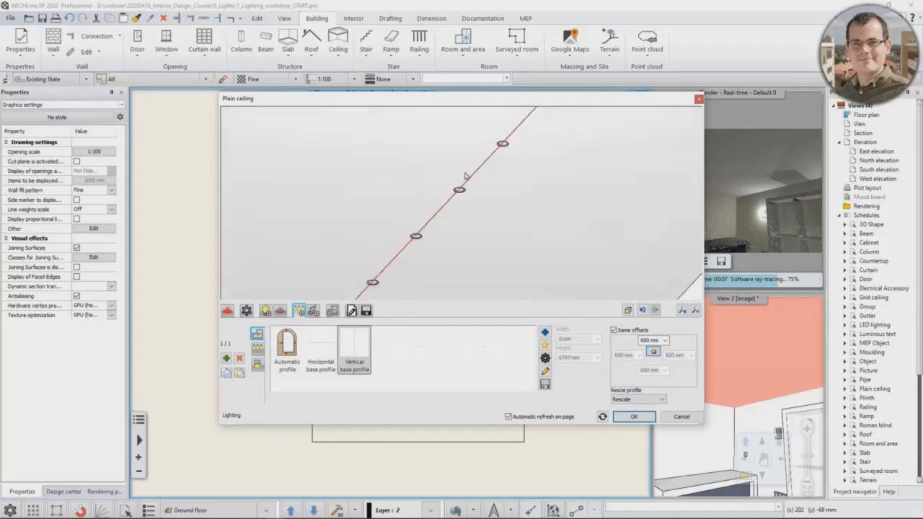
pyautogui.scroll(-3, 469, 170)
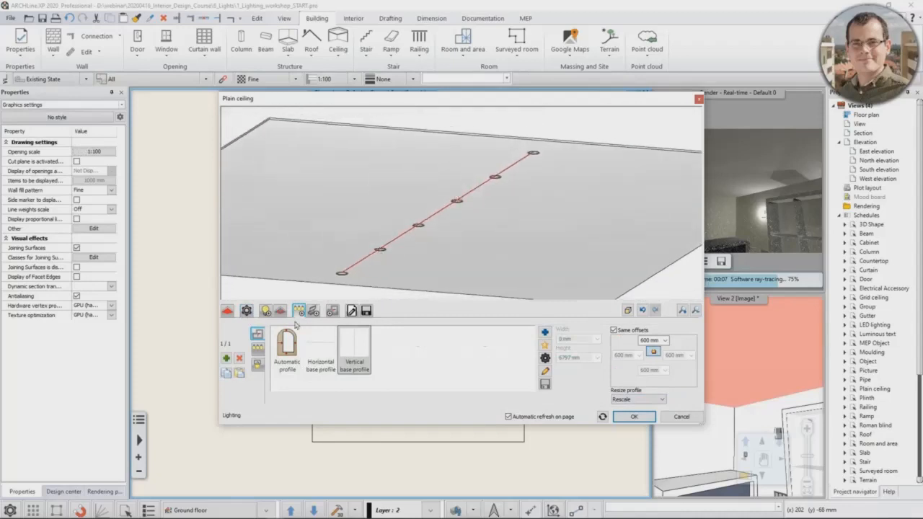
# Step: Choose the Circle profile for the lamp cut-outs and enable making holes in the false ceiling
pyautogui.click(257, 365)
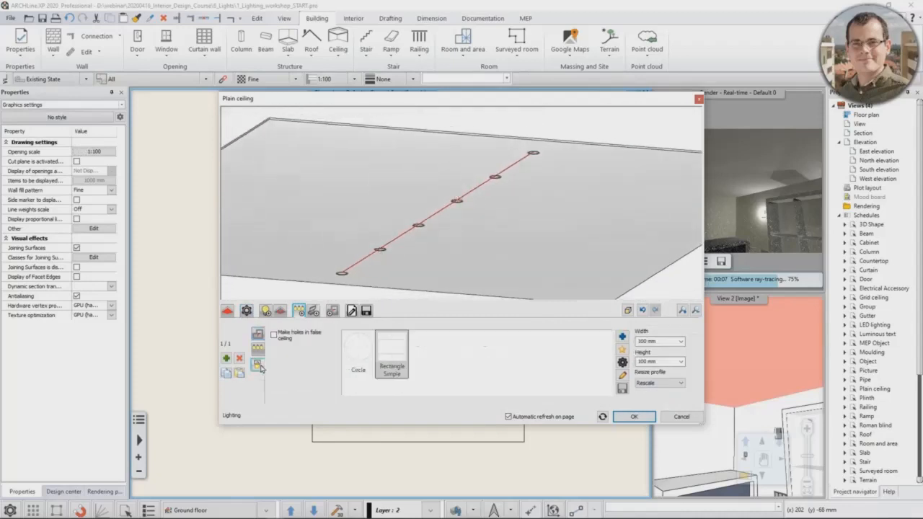
pyautogui.scroll(5, 464, 227)
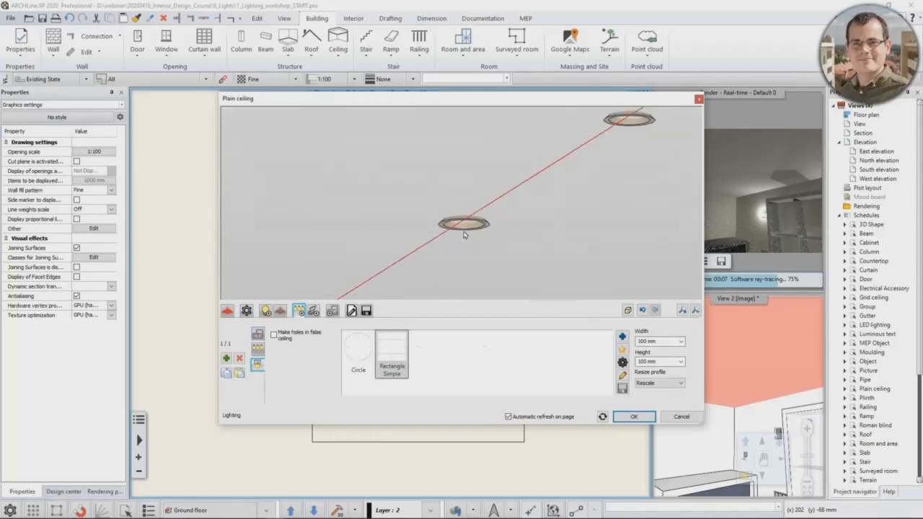
pyautogui.click(359, 352)
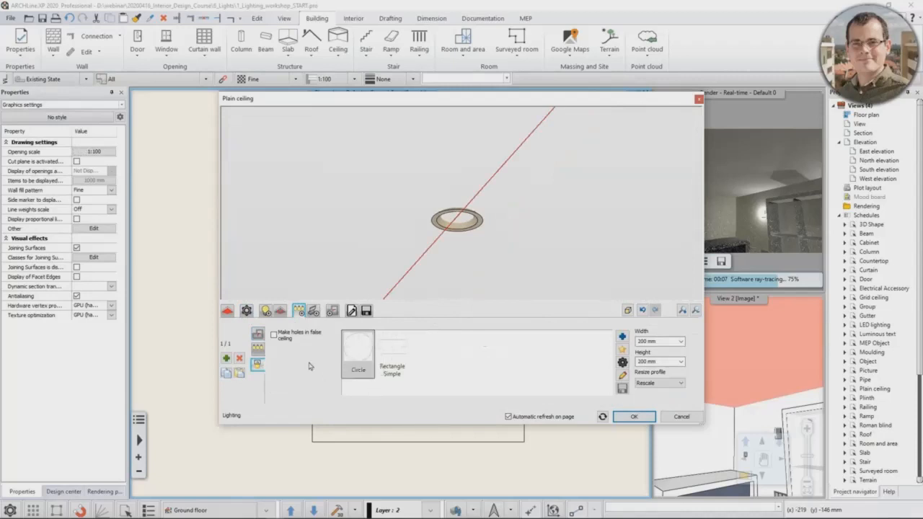
pyautogui.click(275, 335)
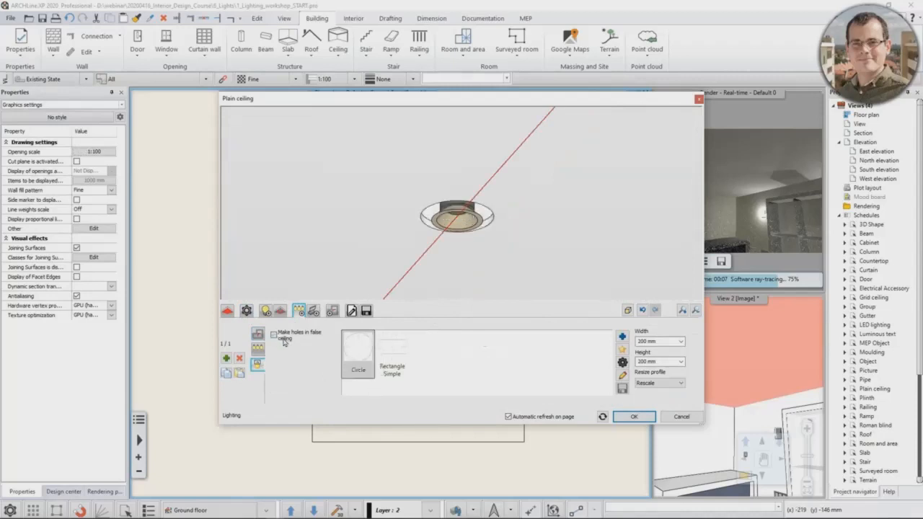
# Step: Set the circular lamp hole's width and height to 100 mm and check the cut-outs in the ceiling preview
pyautogui.doubleClick(647, 341)
pyautogui.write('100')
pyautogui.press('Return')
pyautogui.scroll(10, 487, 218)
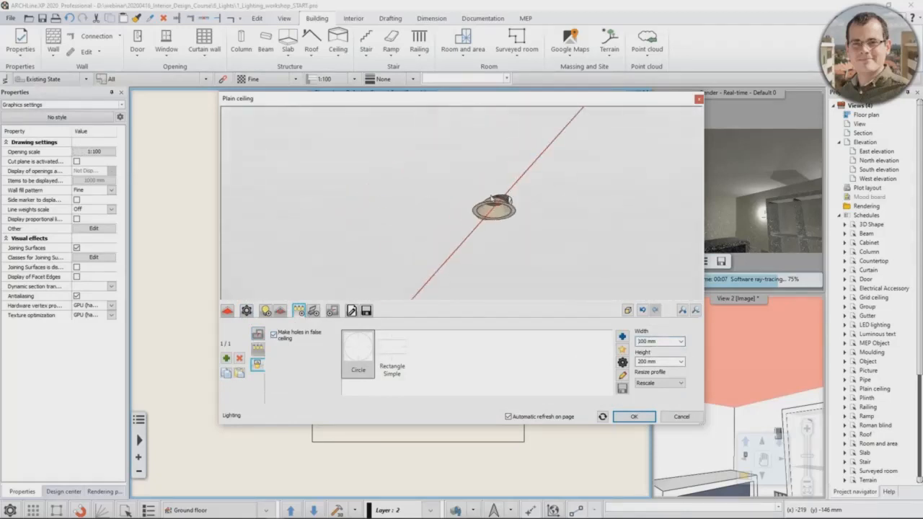
pyautogui.doubleClick(647, 362)
pyautogui.write('100')
pyautogui.press('Return')
pyautogui.scroll(5, 415, 209)
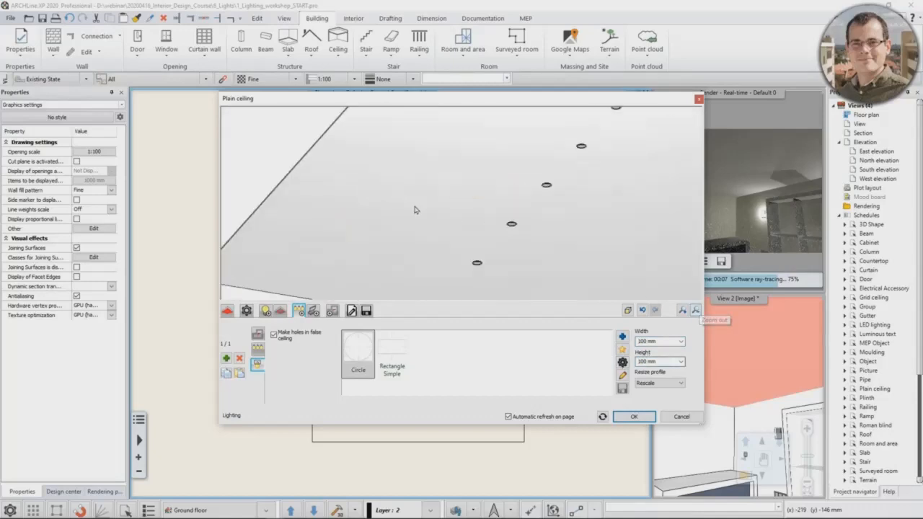
pyautogui.scroll(2, 415, 210)
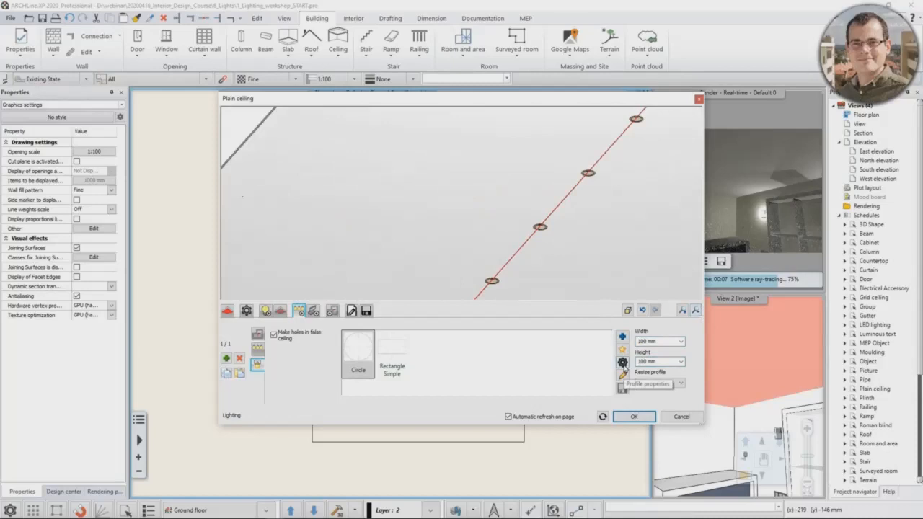
pyautogui.click(623, 374)
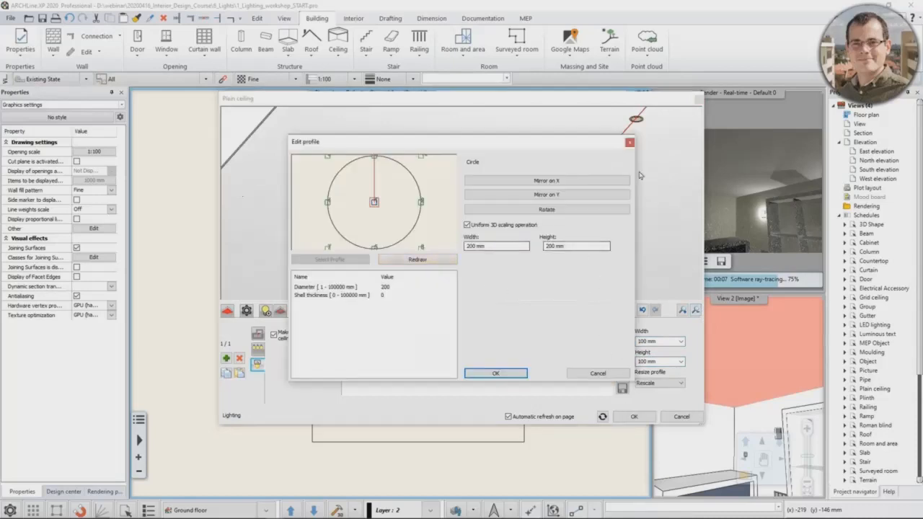
pyautogui.click(631, 143)
pyautogui.moveTo(606, 151); pyautogui.dragTo(590, 176)
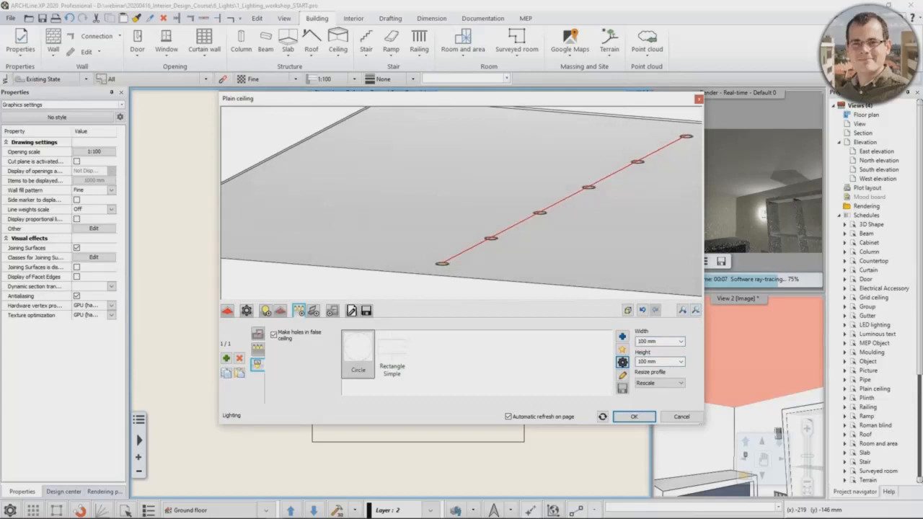
# Step: Unlink the vertical lamp path's side offsets, release the right one and set the left offset to 500 mm
pyautogui.click(257, 334)
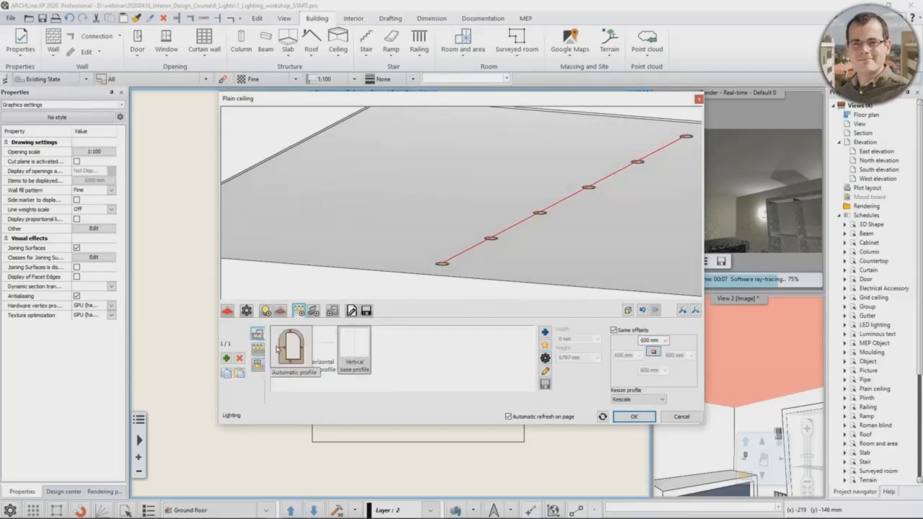
pyautogui.moveTo(497, 195); pyautogui.dragTo(489, 223)
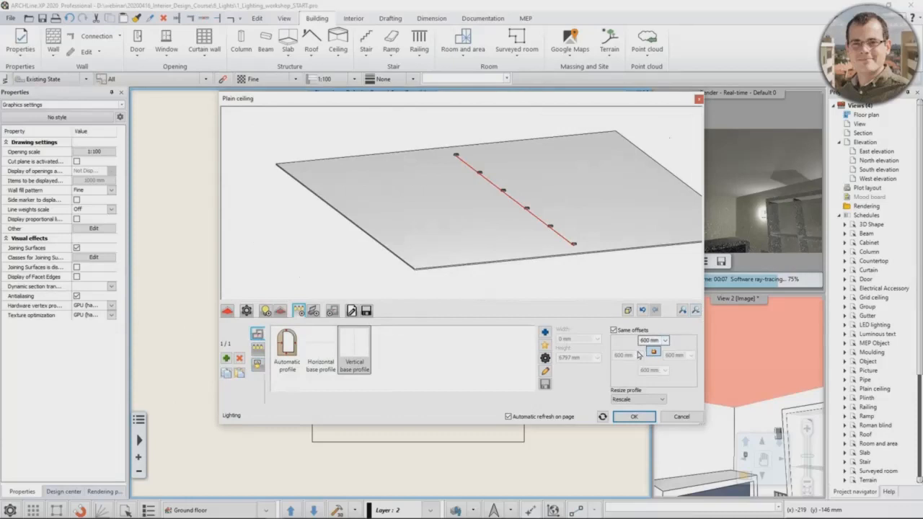
pyautogui.click(614, 331)
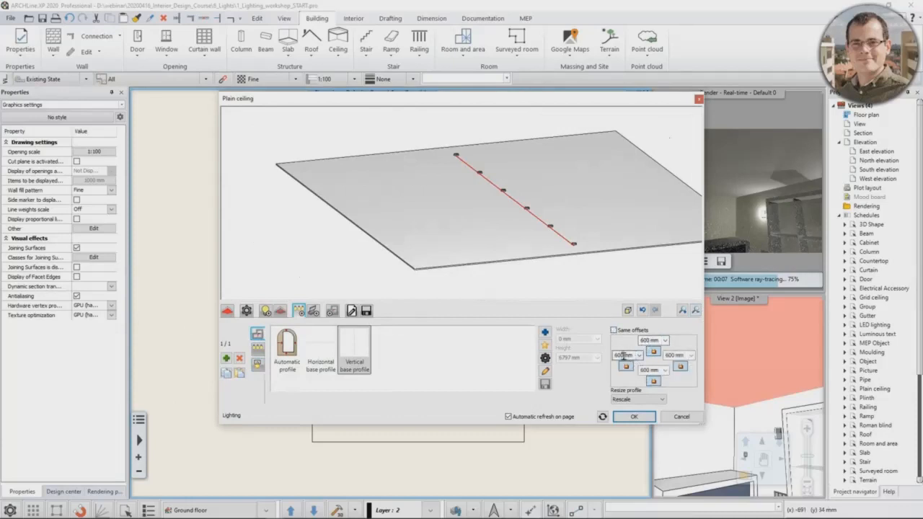
pyautogui.click(681, 367)
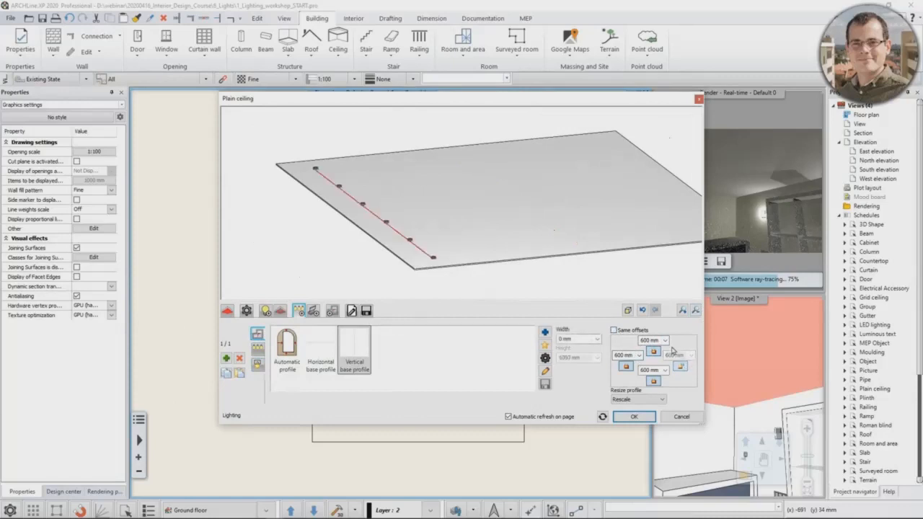
pyautogui.doubleClick(618, 354)
pyautogui.write('500')
pyautogui.press('Return')
# Step: Set the top and bottom offsets of the vertical lamp path to 500 mm each
pyautogui.doubleClick(654, 340)
pyautogui.write('50')
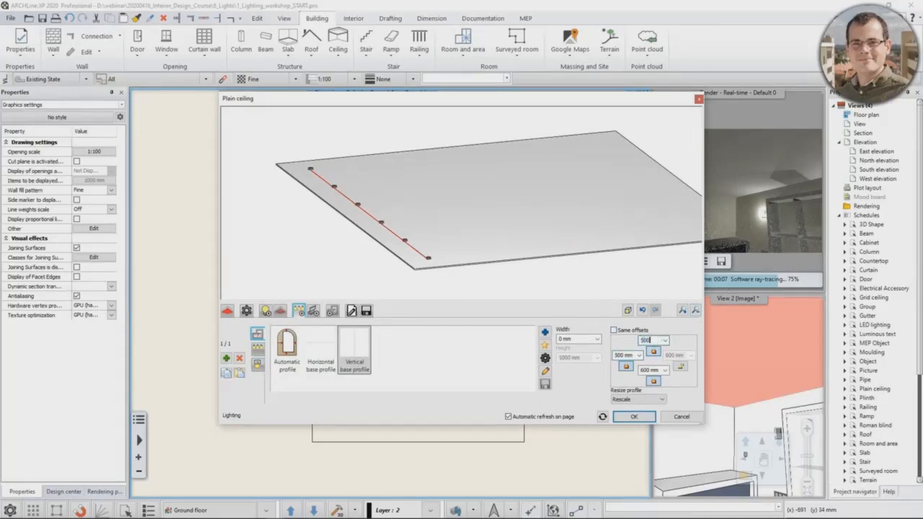
pyautogui.write('0')
pyautogui.press('Return')
pyautogui.doubleClick(652, 370)
pyautogui.write('500')
pyautogui.press('Return')
# Step: Add a second vertical row of spot lamps with a left offset of 2000 mm
pyautogui.click(226, 359)
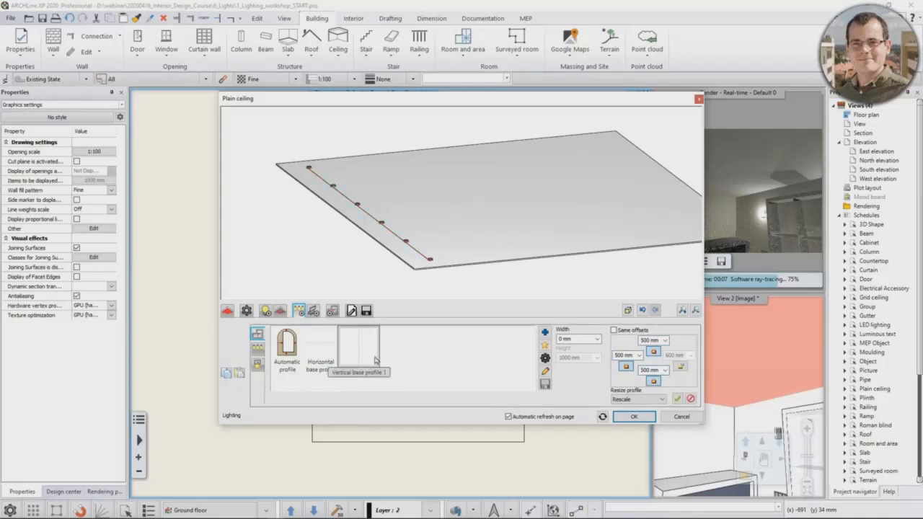
pyautogui.click(621, 355)
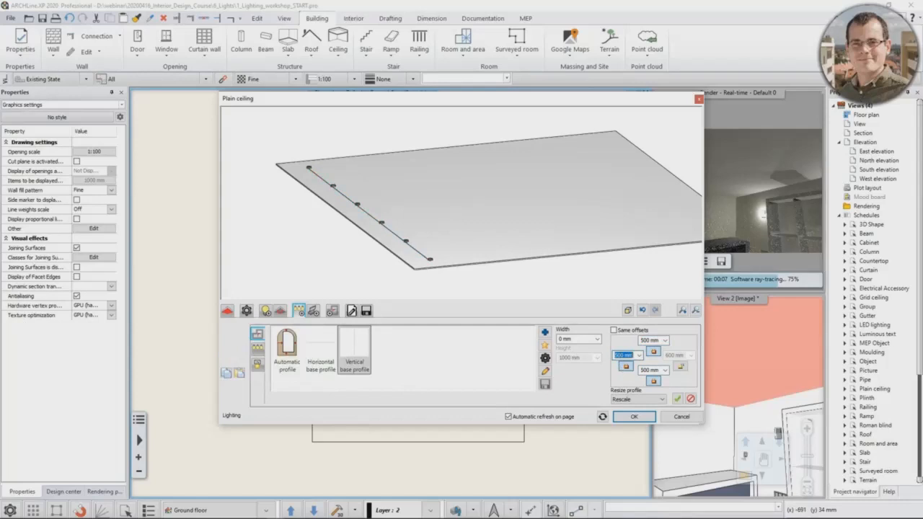
pyautogui.write('2000')
pyautogui.press('Return')
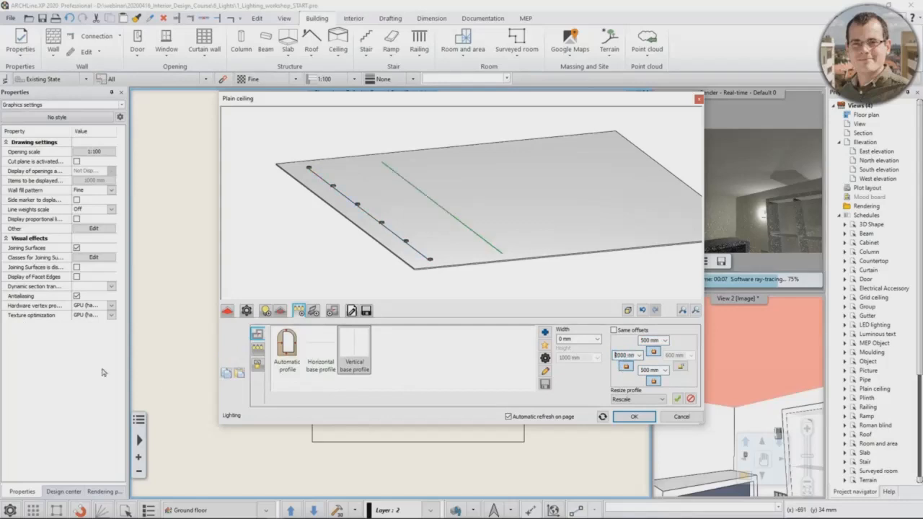
pyautogui.click(677, 400)
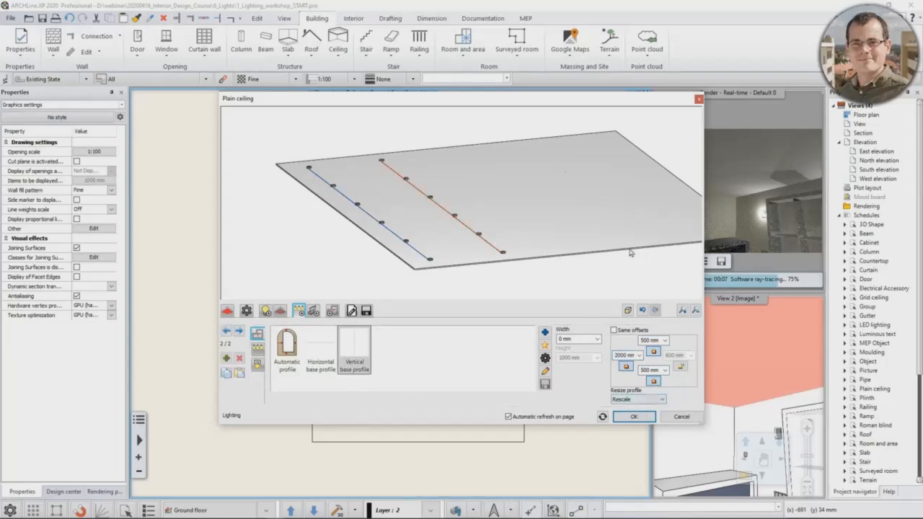
# Step: Add a third vertical lamp row, fixed from the ceiling's right side with a 500 mm offset
pyautogui.click(227, 360)
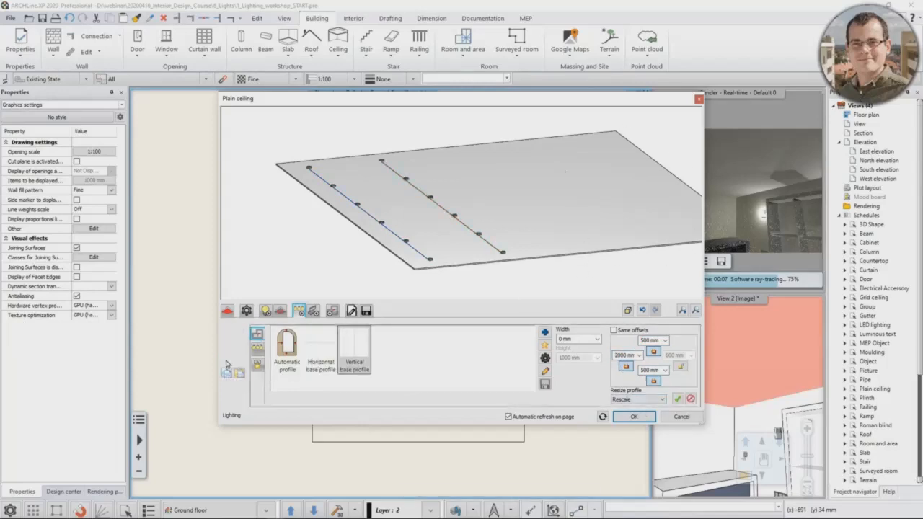
pyautogui.click(681, 366)
pyautogui.doubleClick(675, 355)
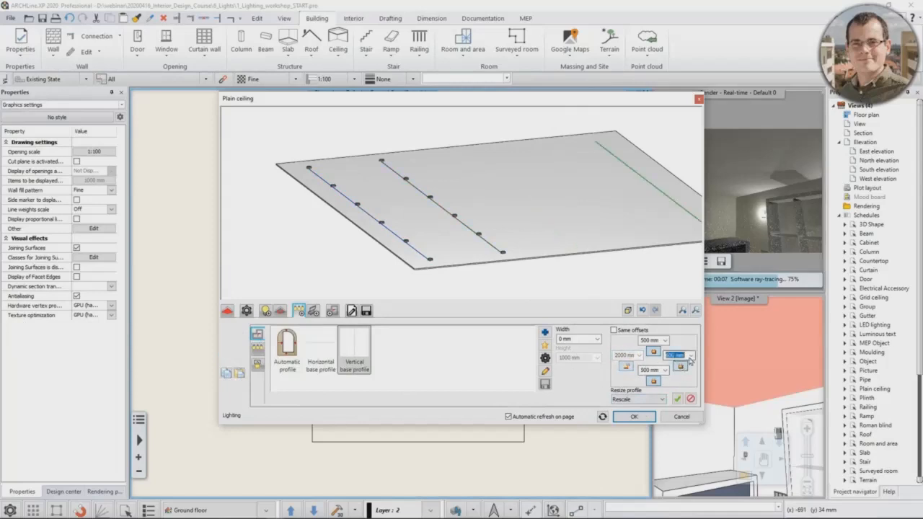
pyautogui.write('500')
pyautogui.press('Return')
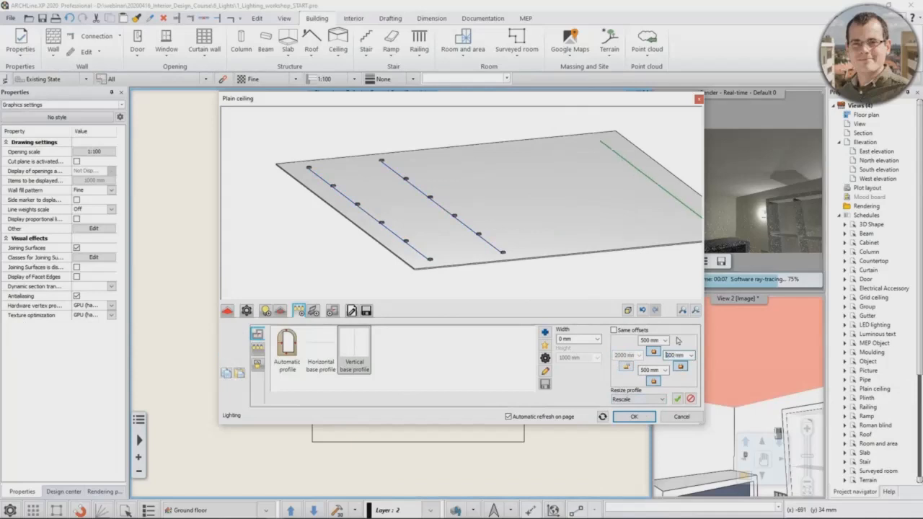
pyautogui.click(677, 399)
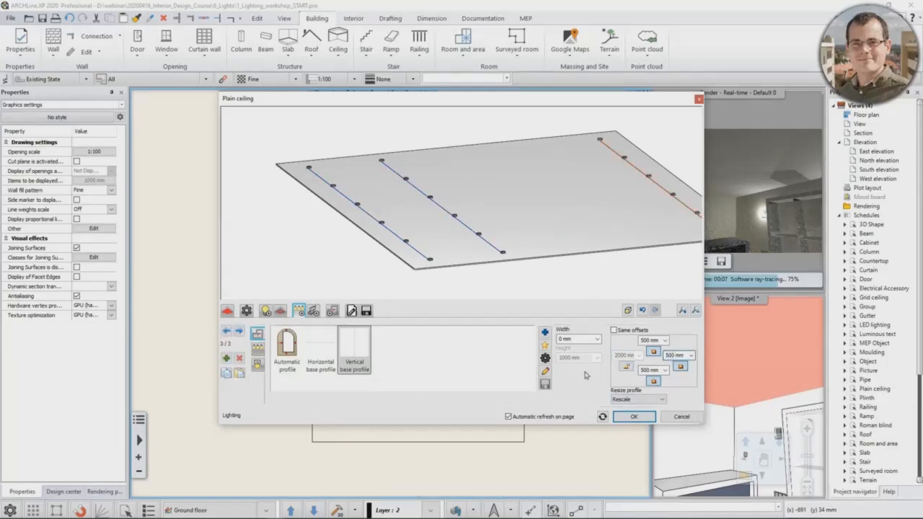
# Step: Add a fourth vertical lamp row with a right offset of 2000 mm and apply the ceiling settings
pyautogui.click(226, 359)
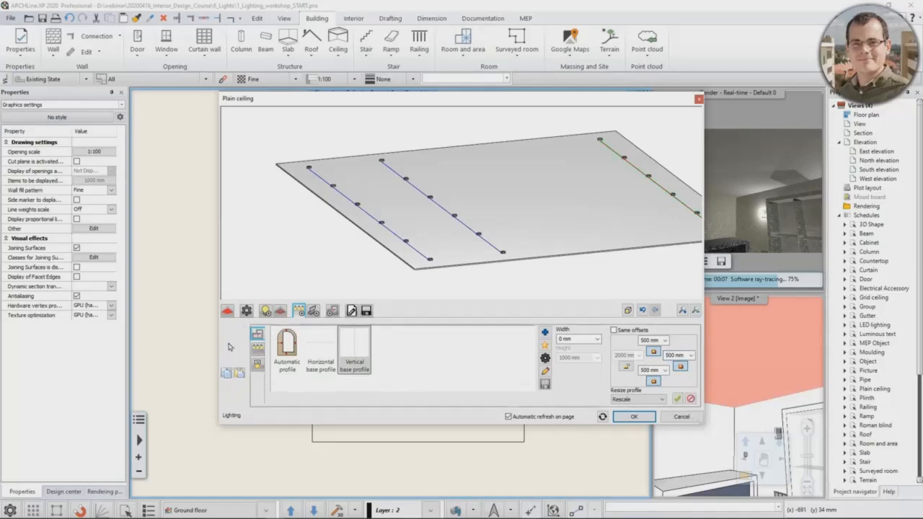
pyautogui.click(672, 356)
pyautogui.write('2000')
pyautogui.press('Return')
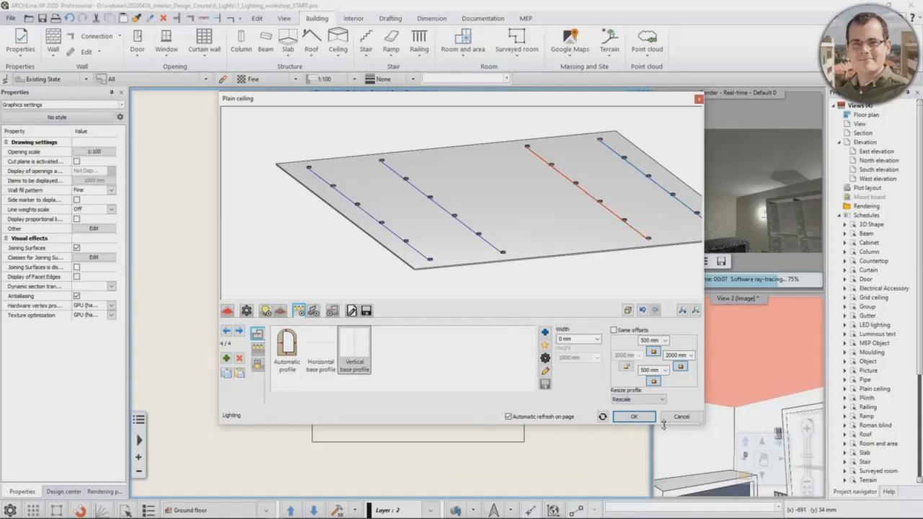
pyautogui.click(634, 418)
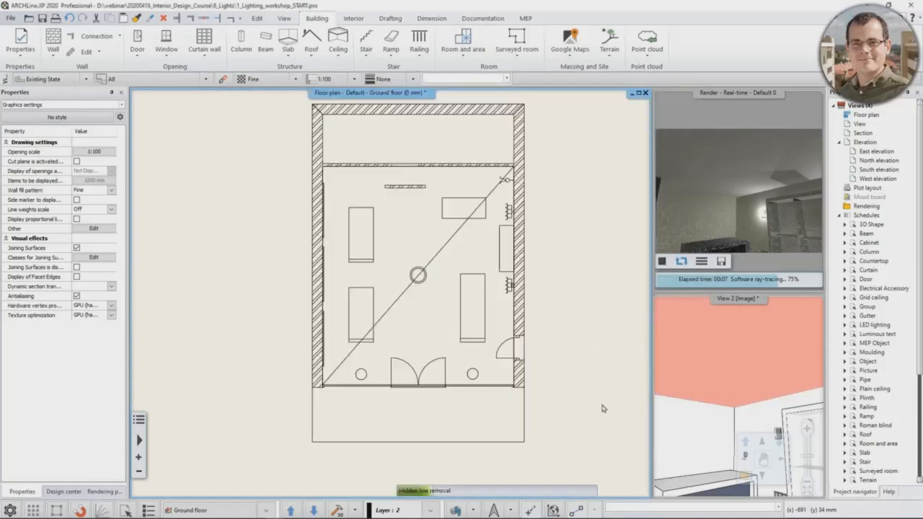
# Step: Synchronise the real-time rendering with View 2 and turn the camera around the room to inspect the spot lamps' light
pyautogui.click(733, 363)
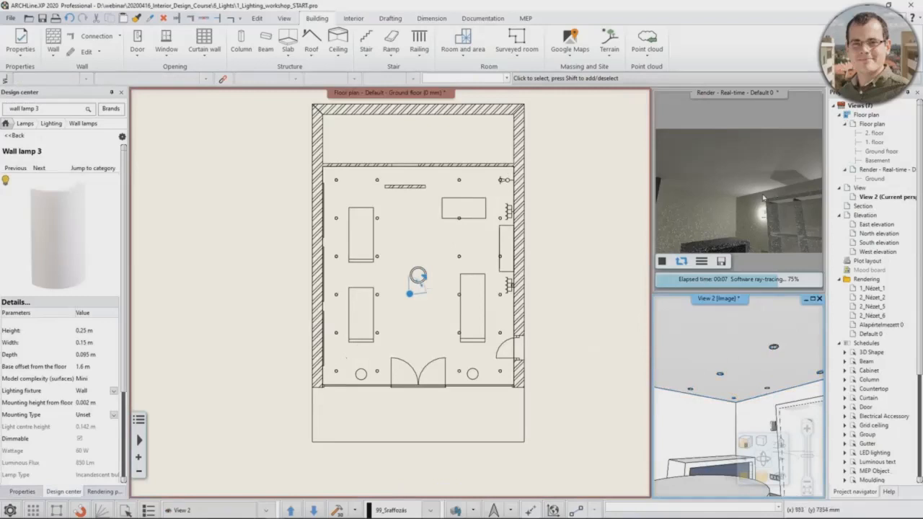
pyautogui.click(761, 249)
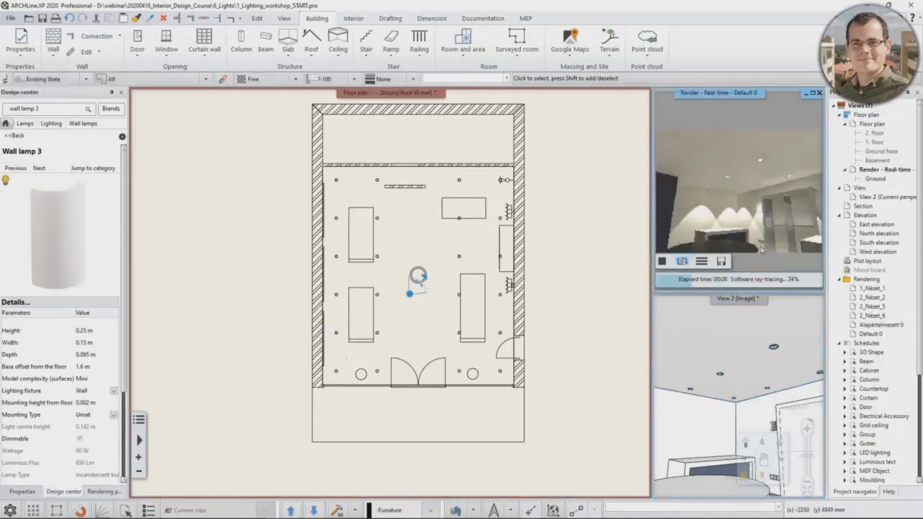
pyautogui.click(719, 385)
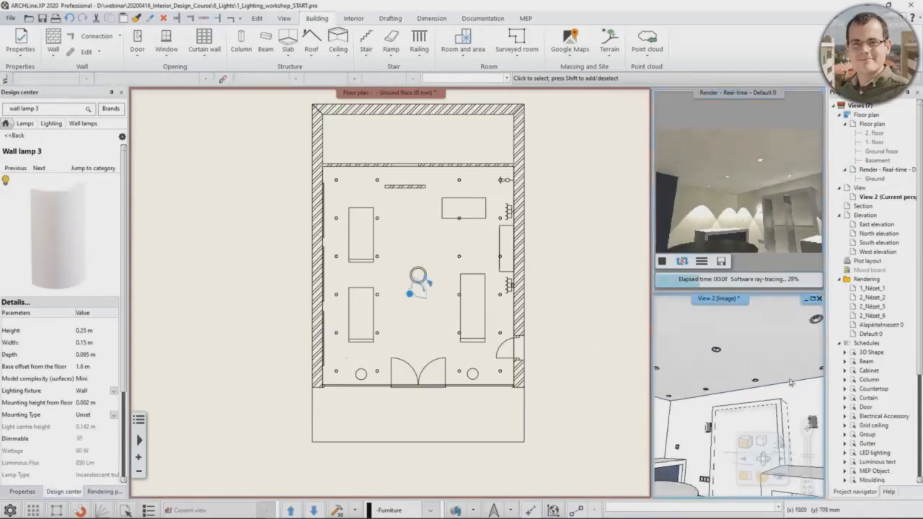
pyautogui.moveTo(740, 387); pyautogui.dragTo(784, 385, button='middle')
pyautogui.moveTo(728, 389); pyautogui.dragTo(763, 400, button='middle')
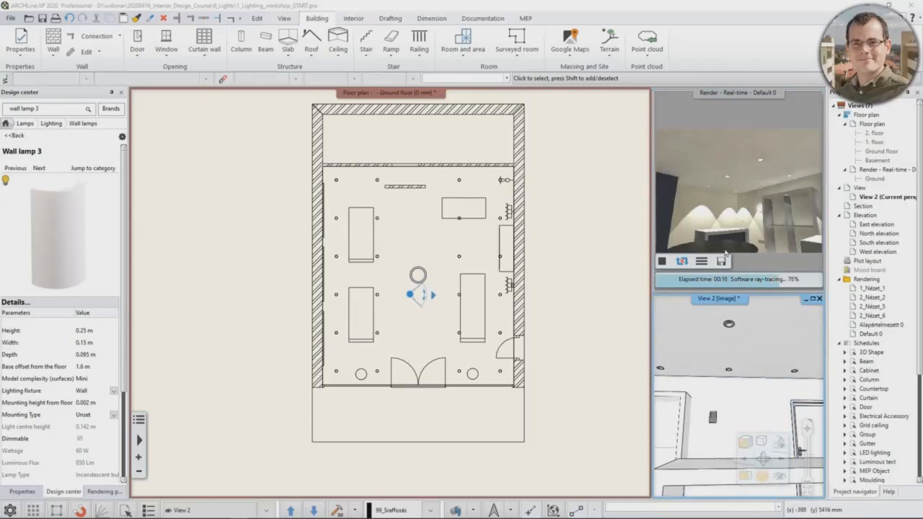
pyautogui.click(684, 267)
pyautogui.click(682, 264)
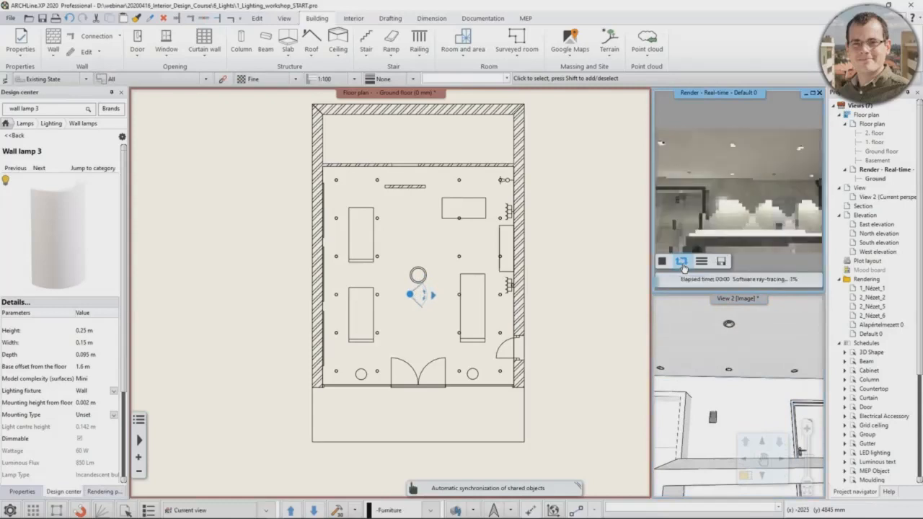
pyautogui.moveTo(694, 369); pyautogui.dragTo(758, 394, button='middle')
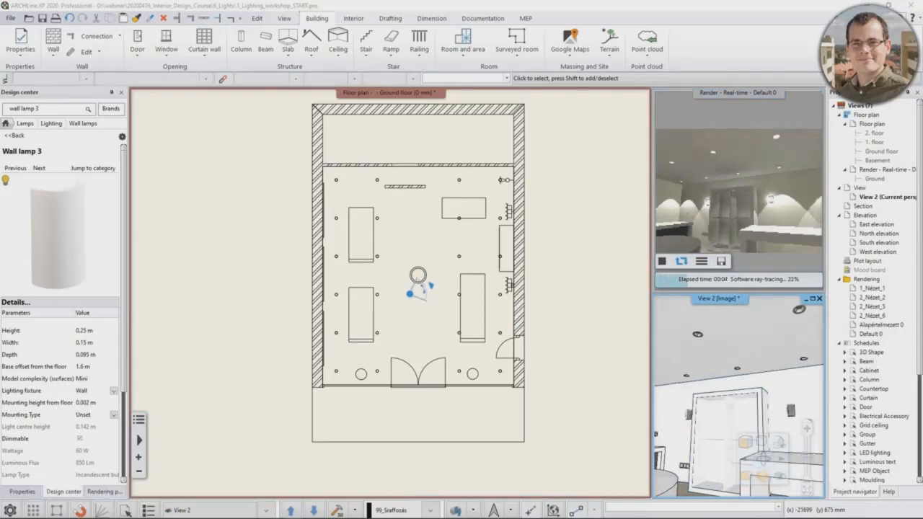
# Step: Disable the light of the plain ceiling and turn View 2 to check the room lit without the spot lamps
pyautogui.click(762, 348)
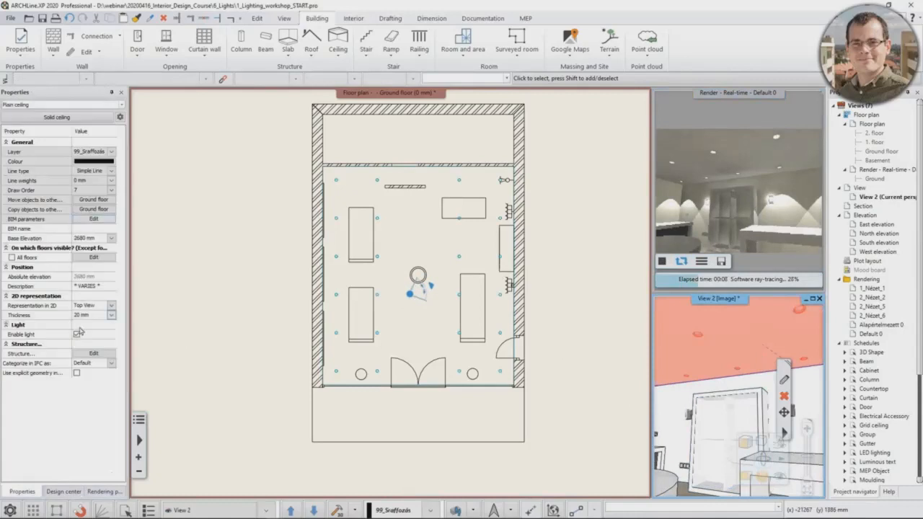
pyautogui.click(77, 335)
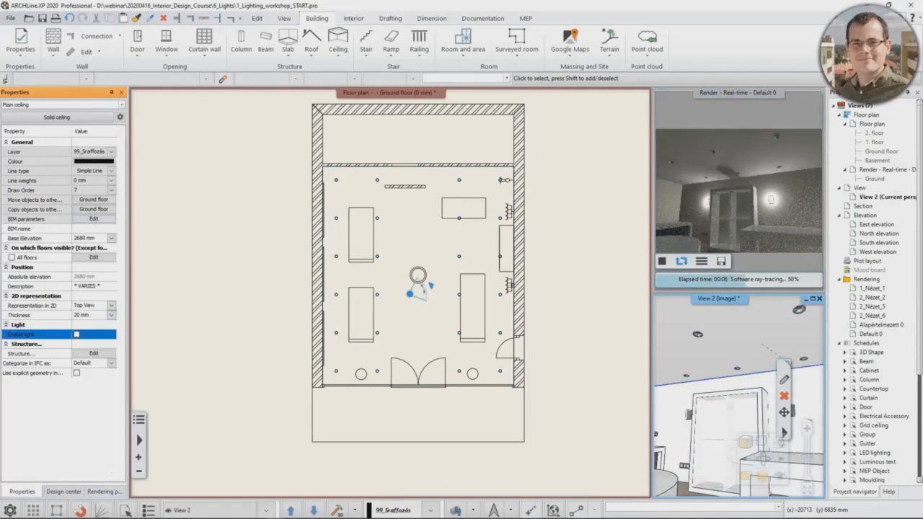
pyautogui.moveTo(684, 424); pyautogui.dragTo(707, 406, button='middle')
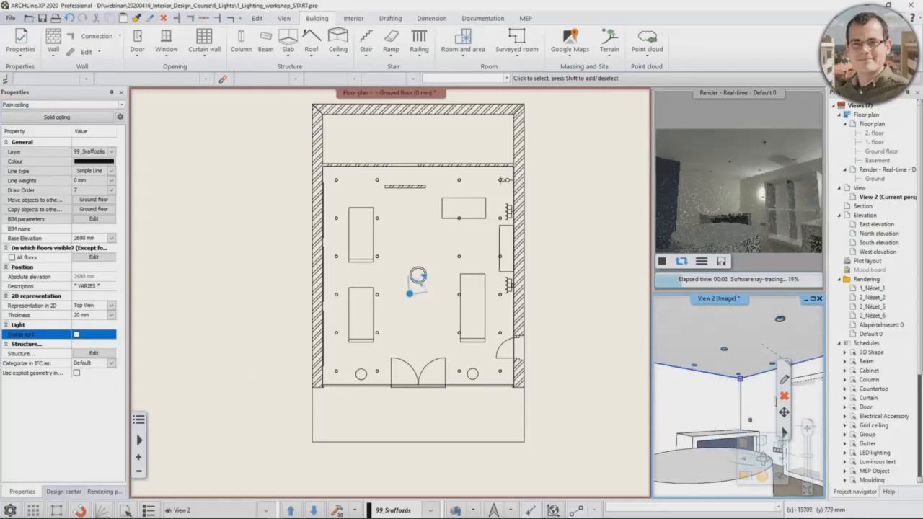
# Step: Search the 3D Warehouse for "concrete ceiling lamp"
pyautogui.click(355, 22)
pyautogui.click(190, 45)
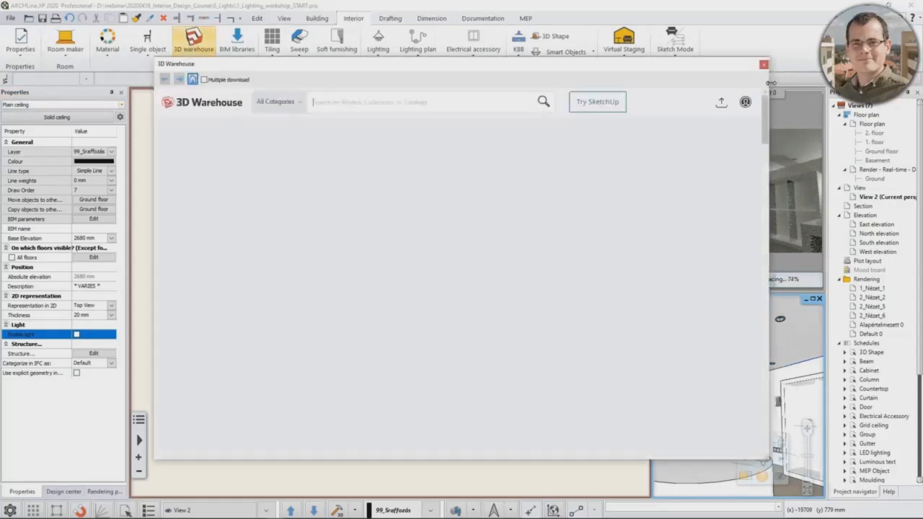
pyautogui.click(745, 101)
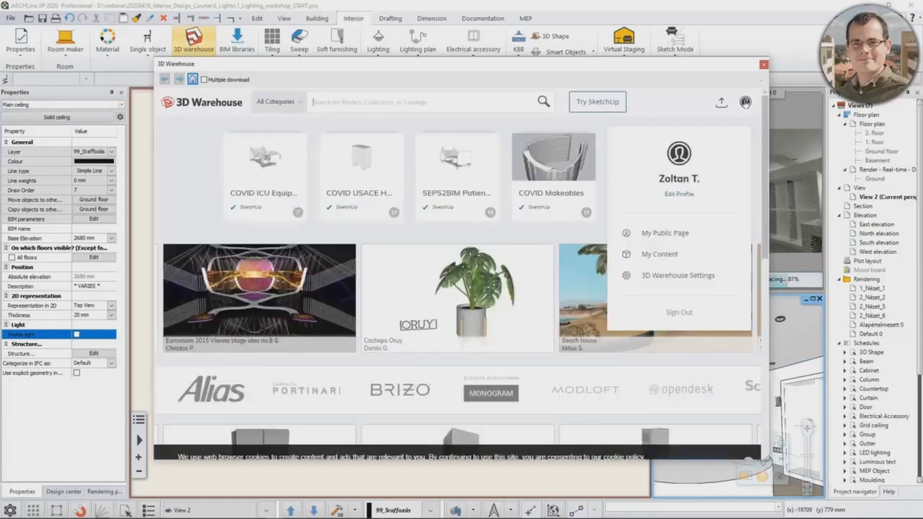
pyautogui.click(329, 108)
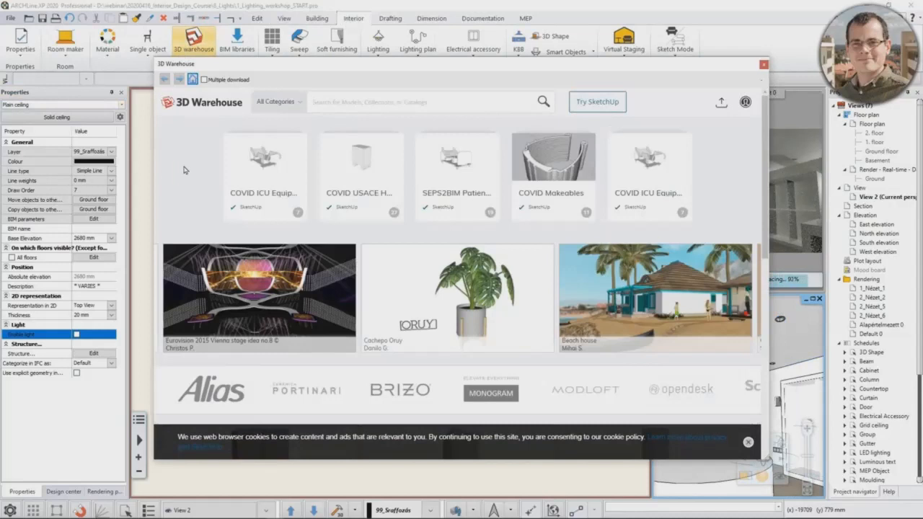
pyautogui.write('concre')
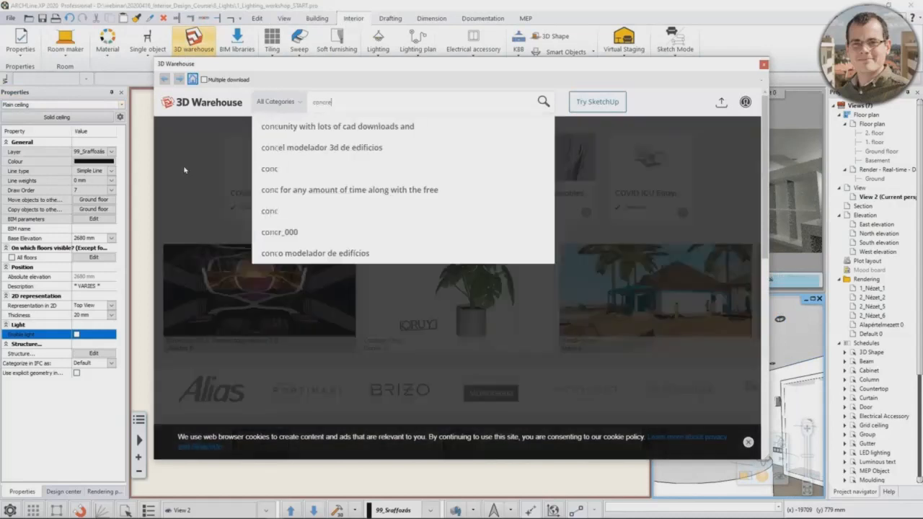
pyautogui.write('te ceiling lamp')
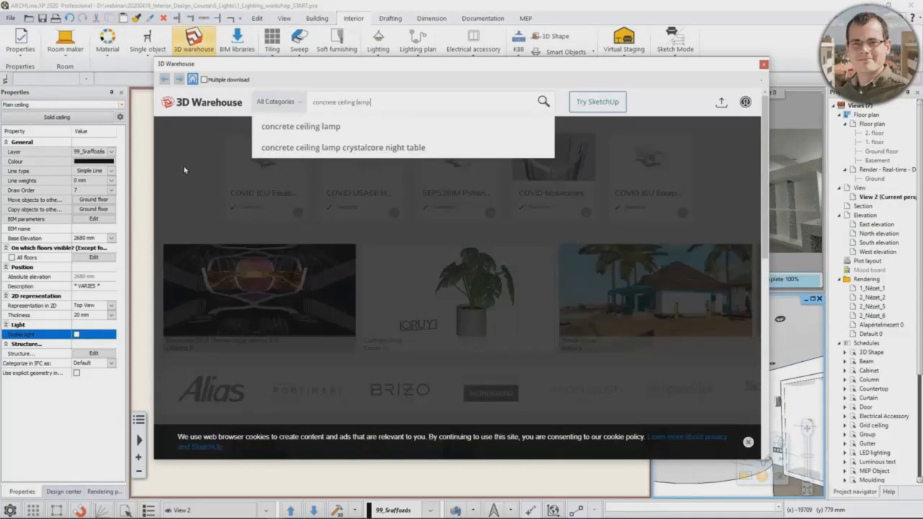
pyautogui.press('Return')
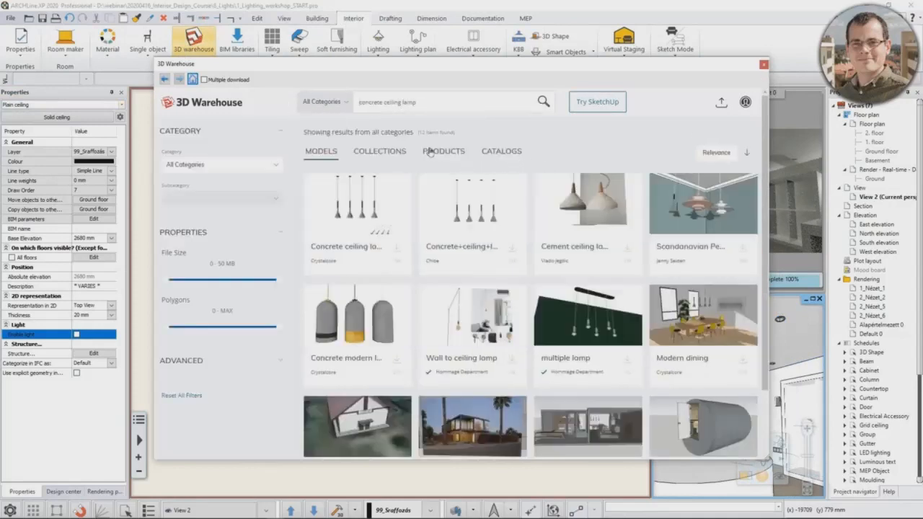
# Step: Download the Concrete ceiling lamp model as a ceiling lighting fixture, overwriting the existing object, and place it by the back wall in View 2
pyautogui.click(366, 212)
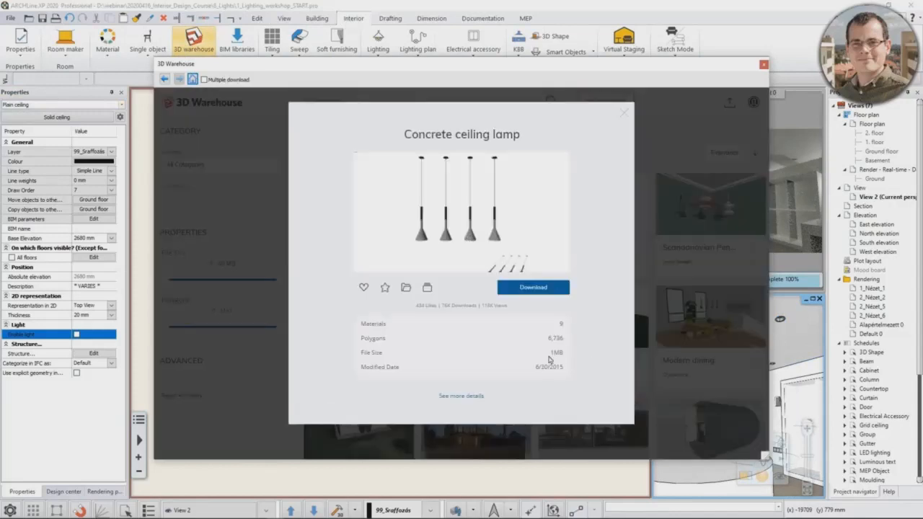
pyautogui.click(545, 290)
pyautogui.click(549, 310)
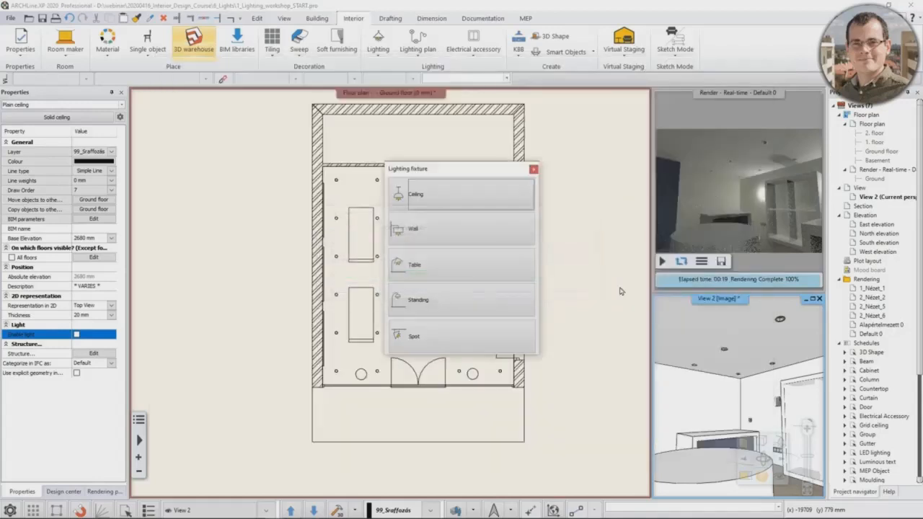
pyautogui.click(503, 206)
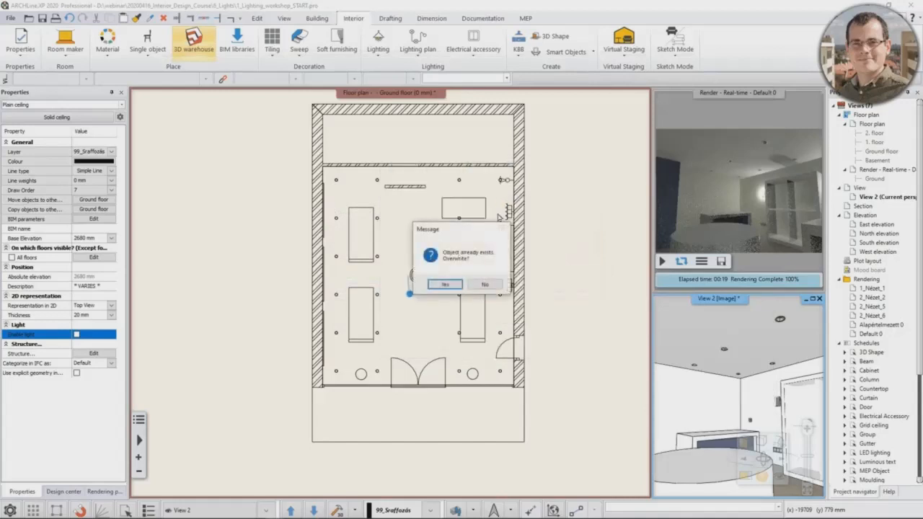
pyautogui.click(446, 285)
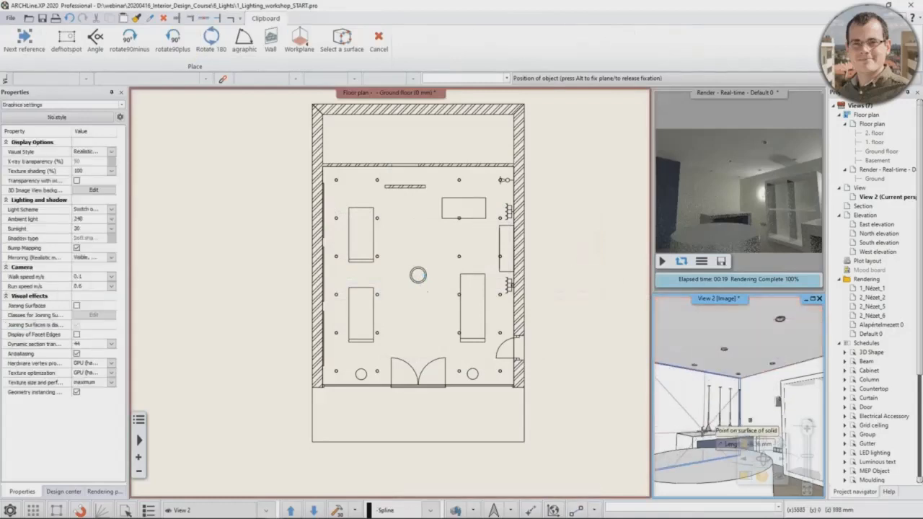
pyautogui.click(696, 429)
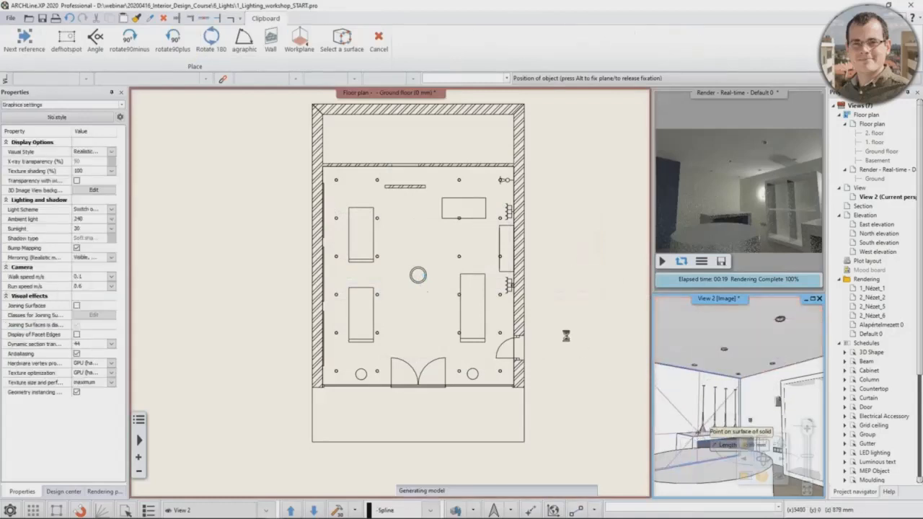
pyautogui.press('Escape')
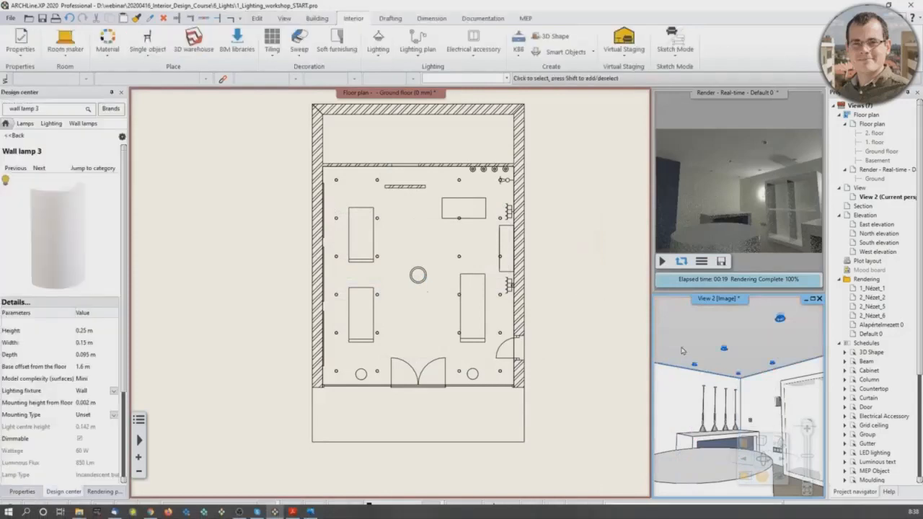
# Step: Move the four-pendant lamp on the floor plan from the back wall to the centre of the nearby rectangular table
pyautogui.scroll(5, 480, 247)
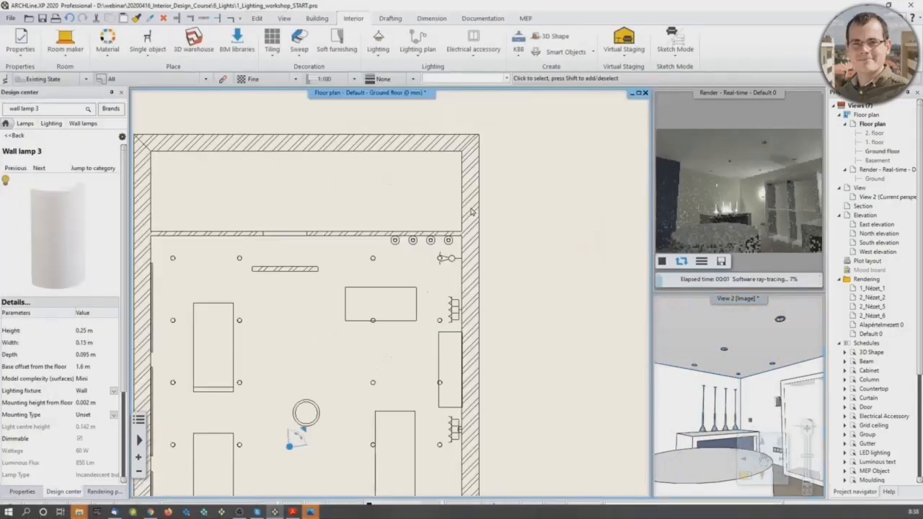
pyautogui.moveTo(409, 274); pyautogui.dragTo(461, 249, button='middle')
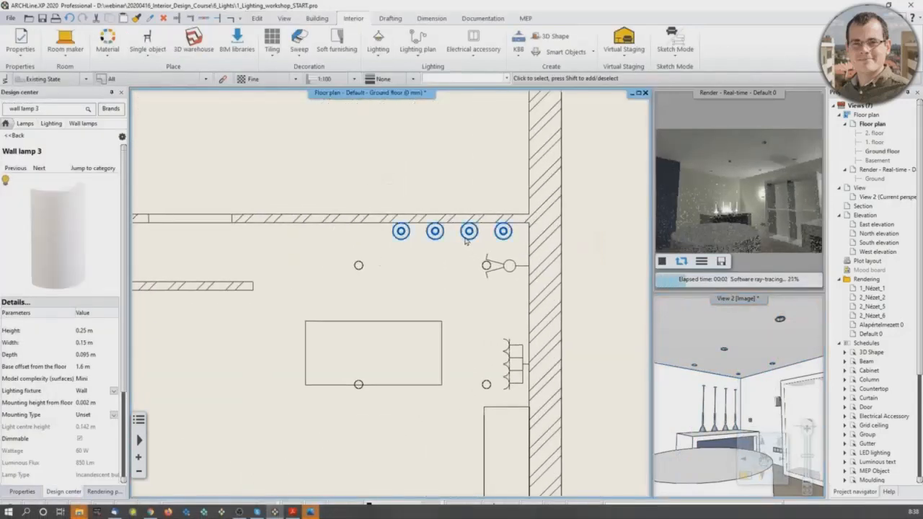
pyautogui.click(462, 237)
pyautogui.click(453, 235)
pyautogui.click(470, 239)
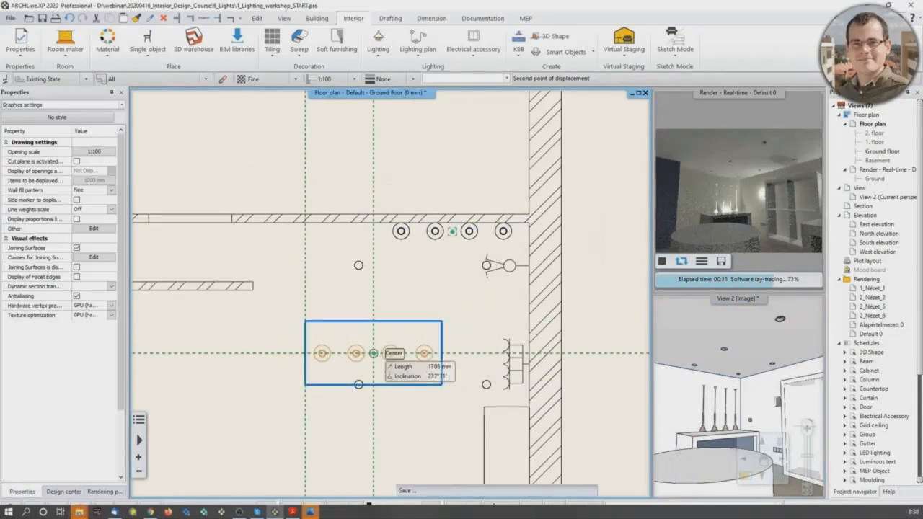
pyautogui.click(373, 353)
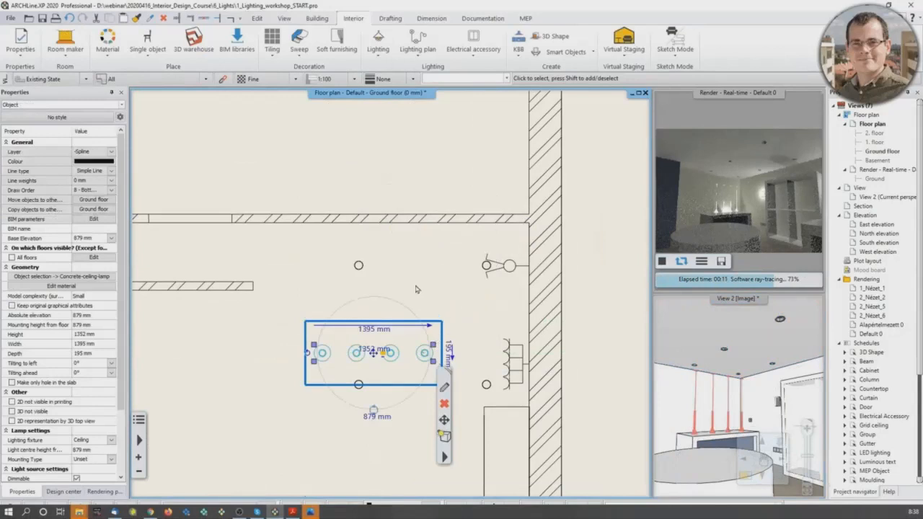
# Step: Open the pendant lamp's object settings and scale it uniformly to a height of 1000 mm
pyautogui.moveTo(408, 322); pyautogui.dragTo(412, 292, button='middle')
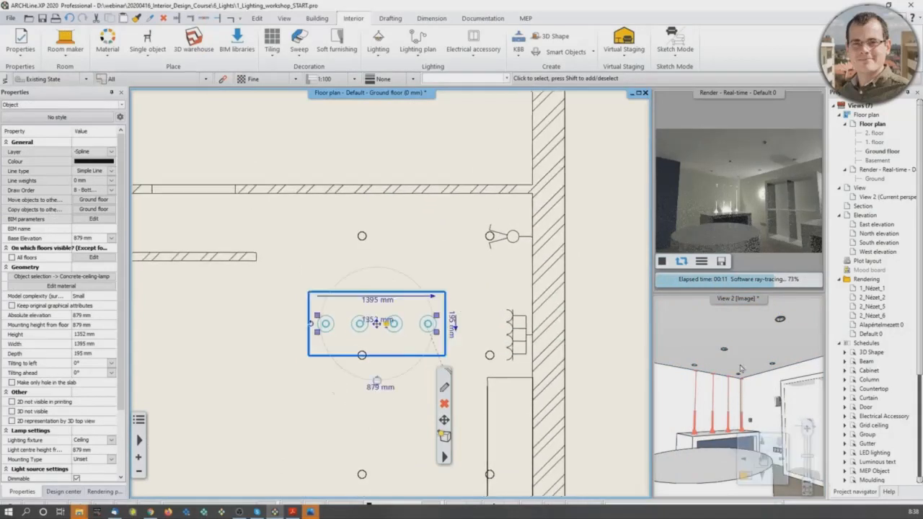
pyautogui.scroll(4, 730, 411)
pyautogui.moveTo(727, 418)
pyautogui.mouseDown(button='middle')
pyautogui.moveTo(731, 399)
pyautogui.moveTo(718, 409)
pyautogui.mouseUp(button='middle')
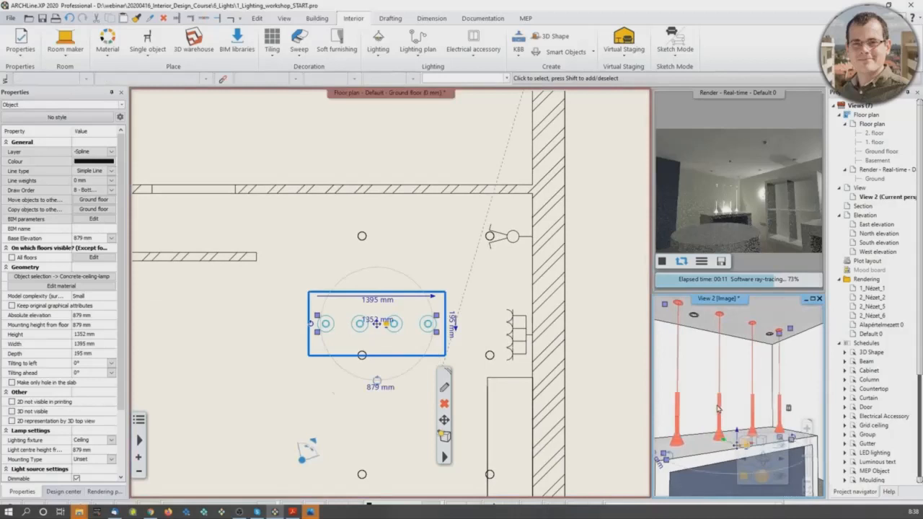
pyautogui.click(419, 351)
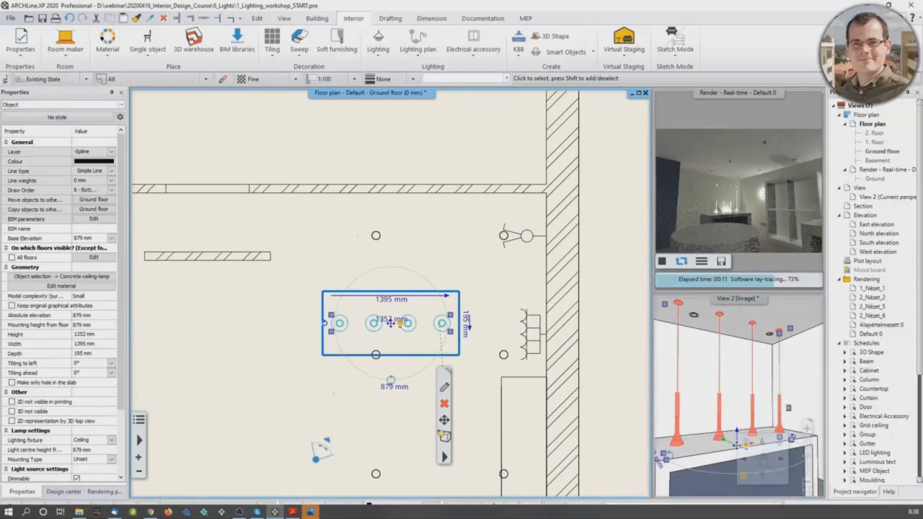
pyautogui.click(446, 388)
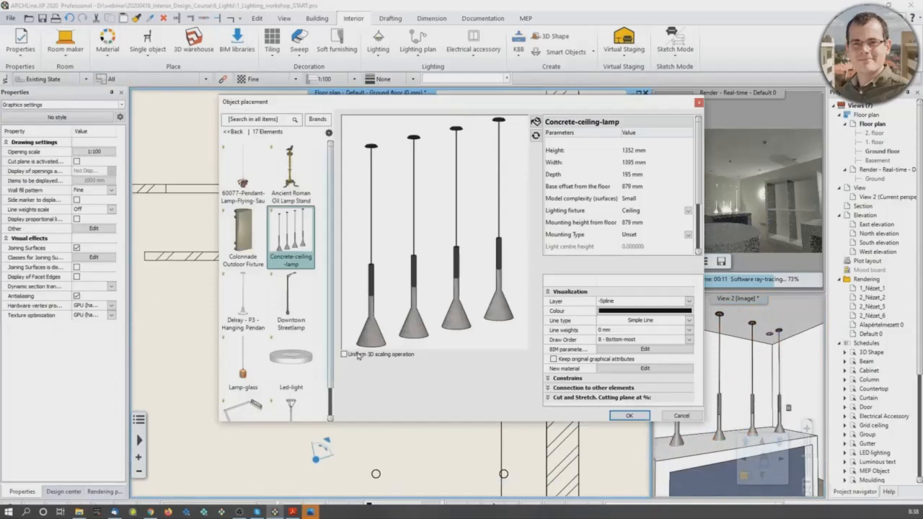
pyautogui.click(632, 152)
pyautogui.write('1000')
pyautogui.press('Return')
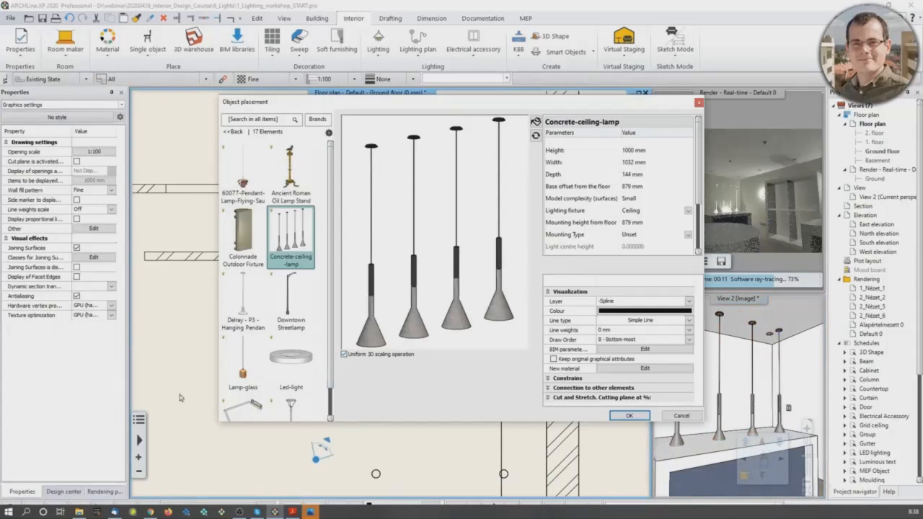
# Step: Replace the lamp shades' grey concrete material with Chrome_002 and apply the object changes
pyautogui.click(657, 374)
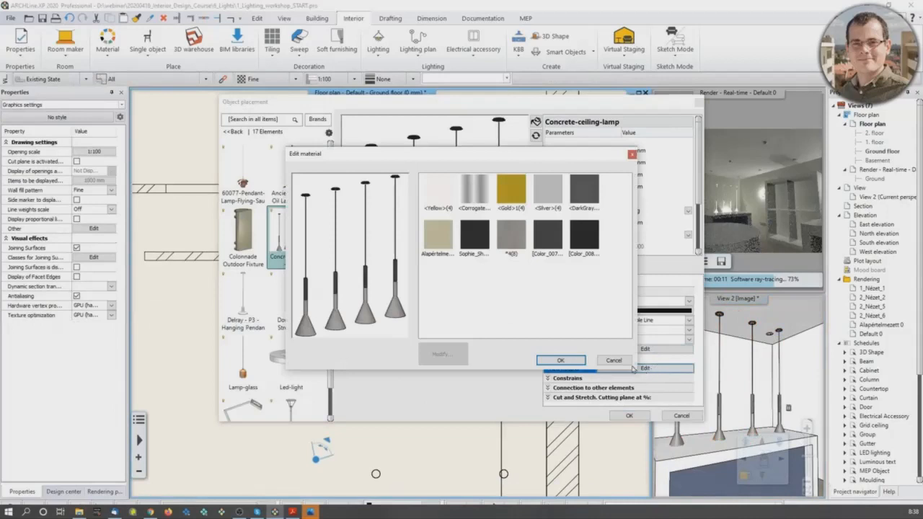
pyautogui.click(513, 246)
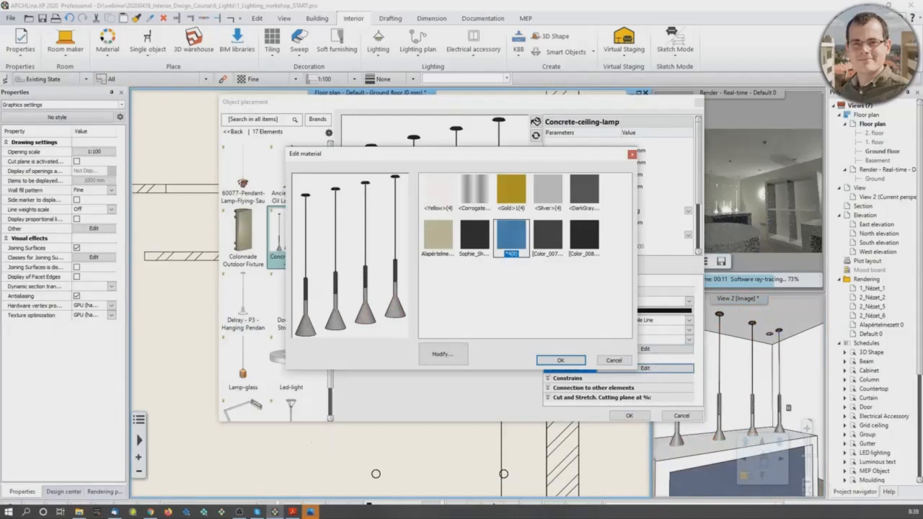
pyautogui.click(442, 354)
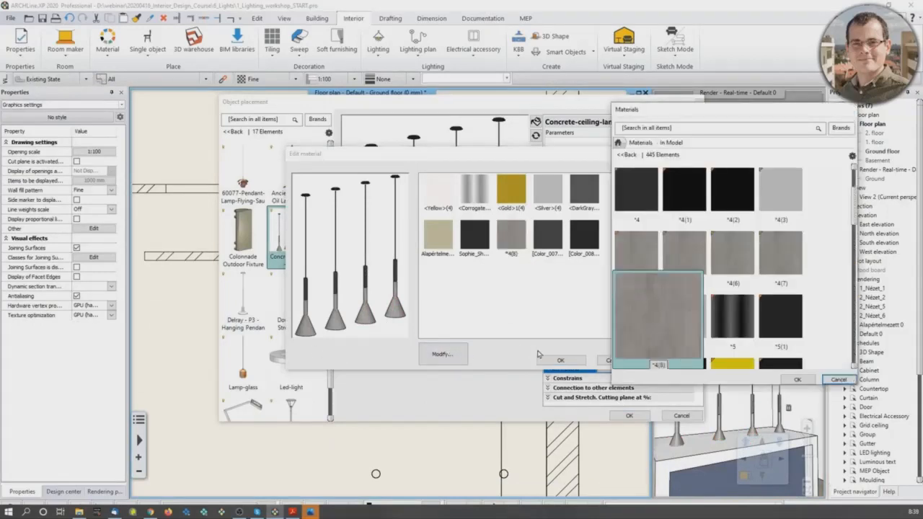
pyautogui.click(624, 143)
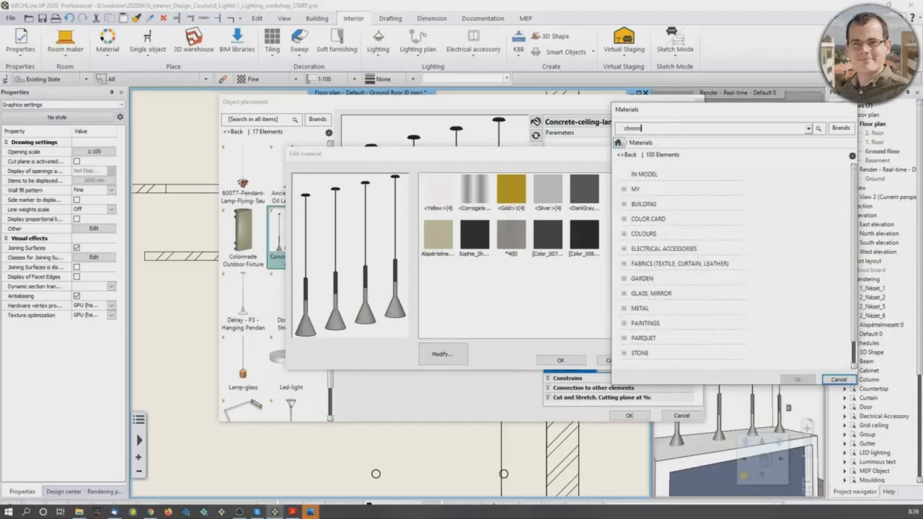
pyautogui.press('Return')
pyautogui.click(644, 196)
pyautogui.click(797, 379)
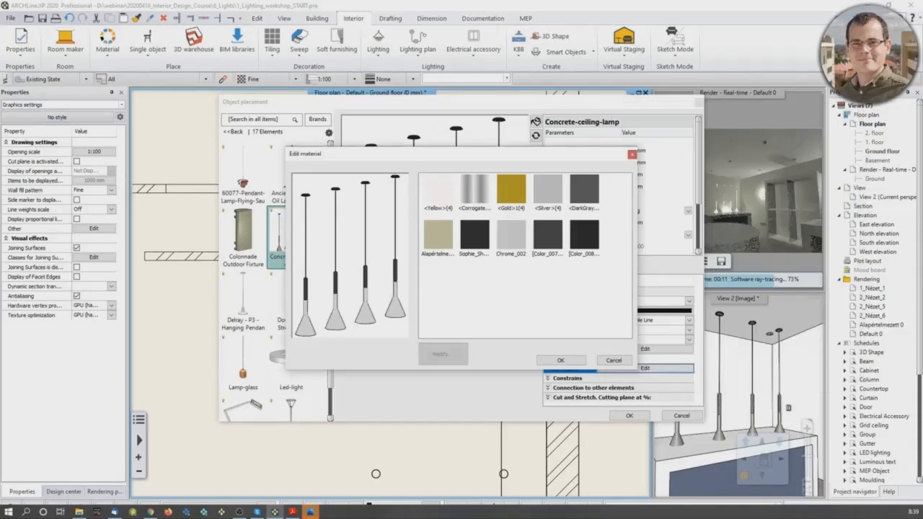
pyautogui.click(569, 360)
pyautogui.click(627, 417)
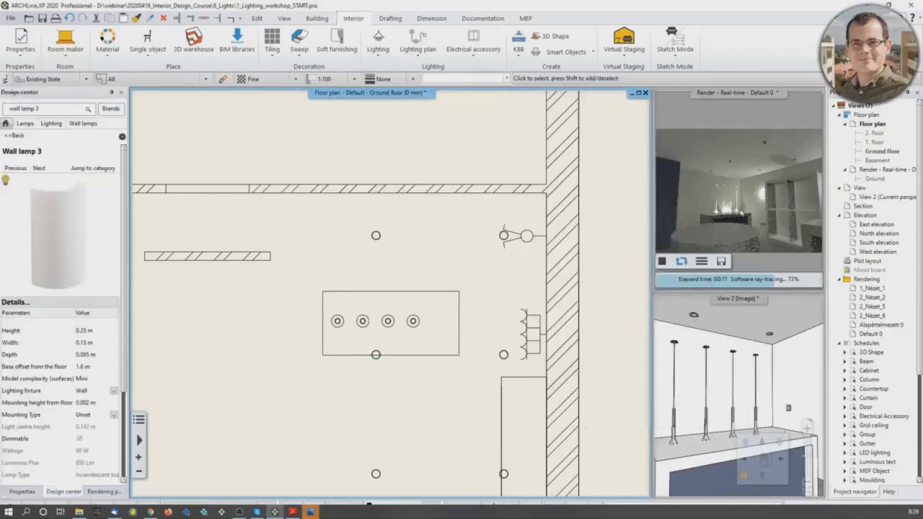
# Step: Move the resized pendant lamp horizontally on the floor plan to the middle of the rectangular table
pyautogui.click(389, 323)
pyautogui.scroll(3, 390, 332)
pyautogui.click(363, 283)
pyautogui.click(400, 293)
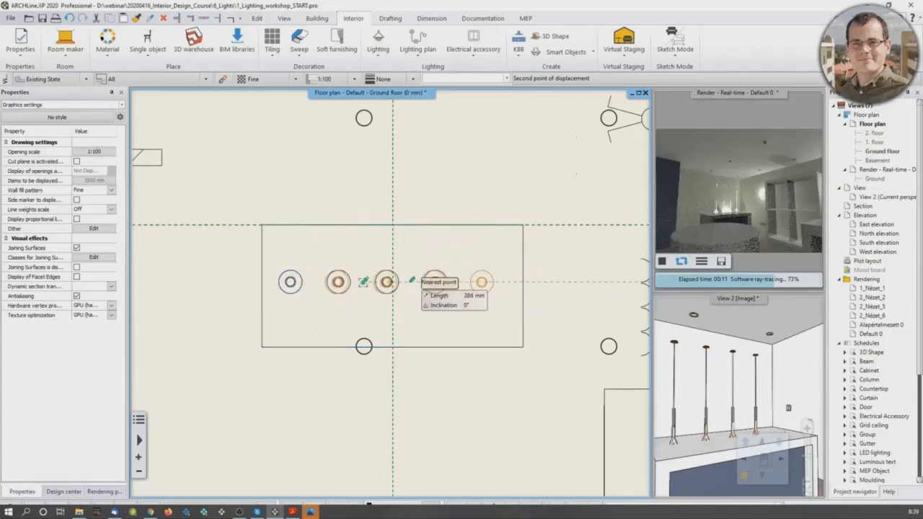
pyautogui.scroll(6, 390, 283)
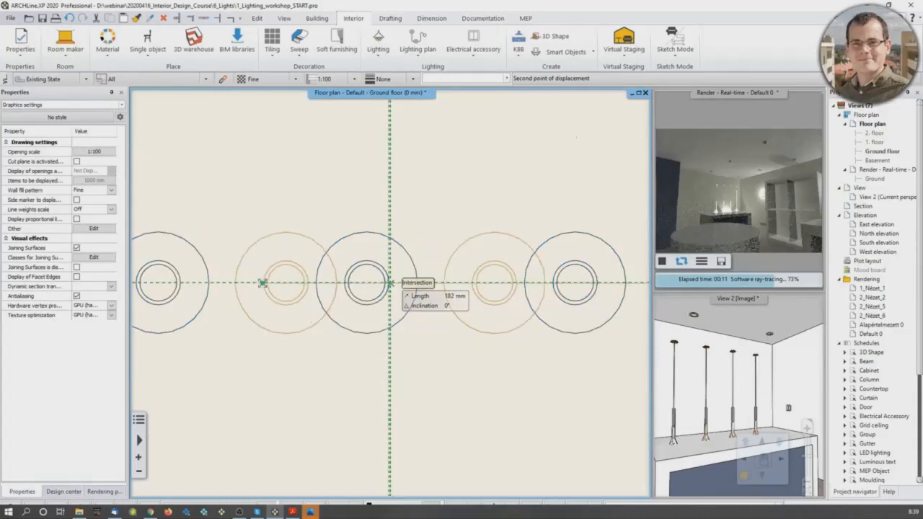
pyautogui.click(390, 283)
pyautogui.scroll(-6, 390, 283)
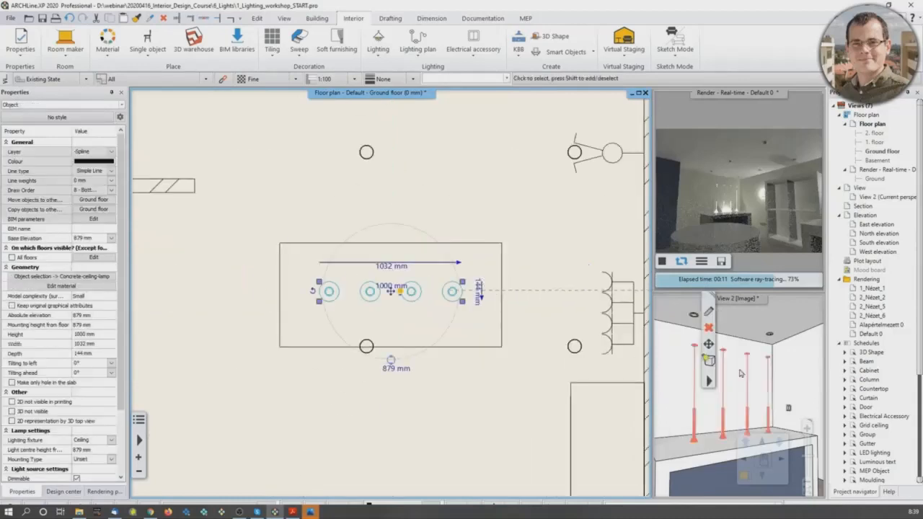
# Step: Set the pendant lamp's base elevation to 1680 mm and synchronise the real-time rendering with the model
pyautogui.click(741, 373)
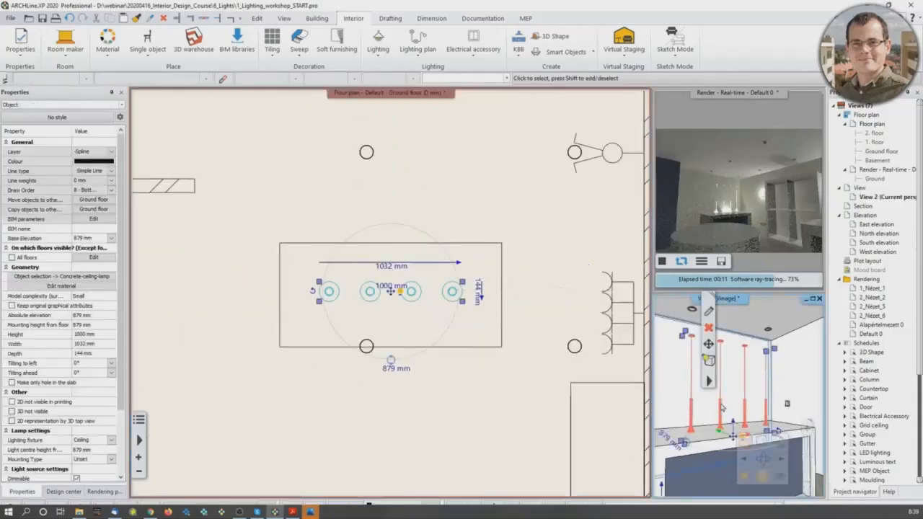
pyautogui.click(87, 238)
pyautogui.write('1')
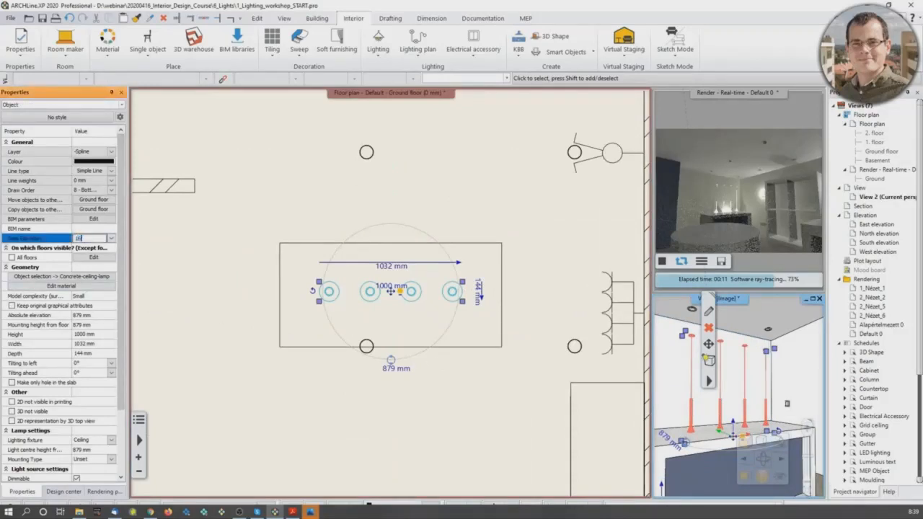
pyautogui.write('680')
pyautogui.press('Return')
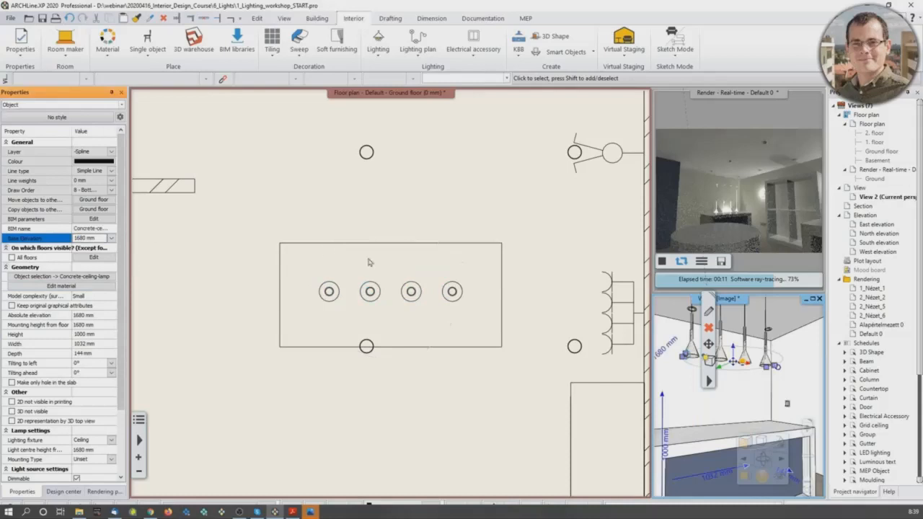
pyautogui.moveTo(784, 381); pyautogui.dragTo(787, 333, button='middle')
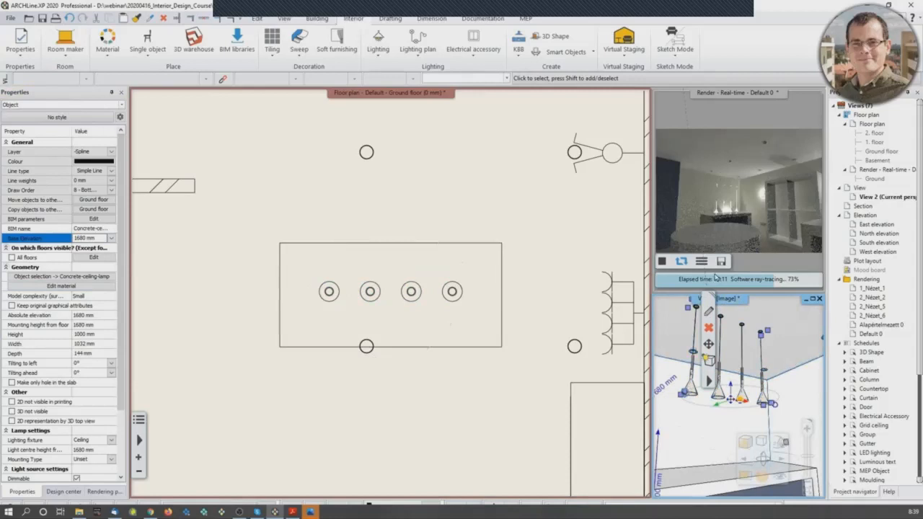
pyautogui.click(682, 261)
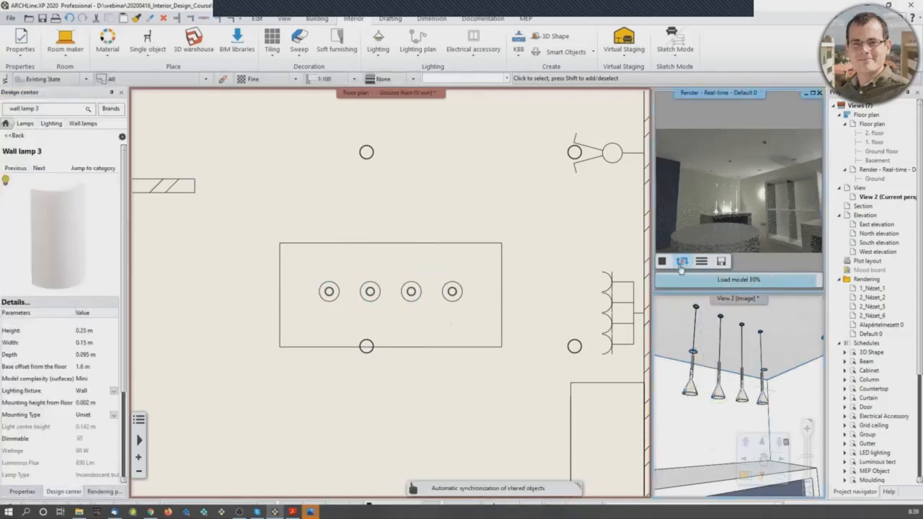
# Step: Switch on only the pendant lamp's lights, and select its light source to show the source's properties
pyautogui.moveTo(722, 383)
pyautogui.mouseDown(button='middle')
pyautogui.moveTo(778, 379)
pyautogui.moveTo(731, 389)
pyautogui.mouseUp(button='middle')
pyautogui.click(731, 391)
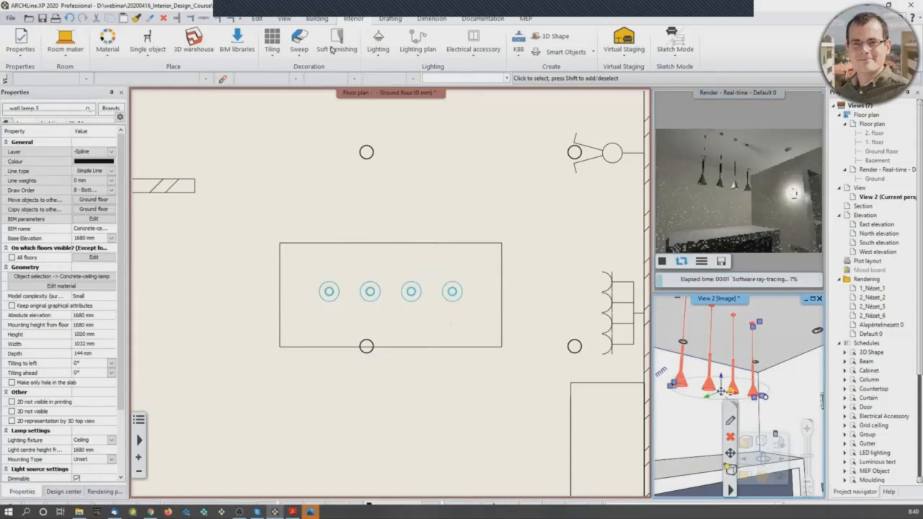
pyautogui.click(380, 49)
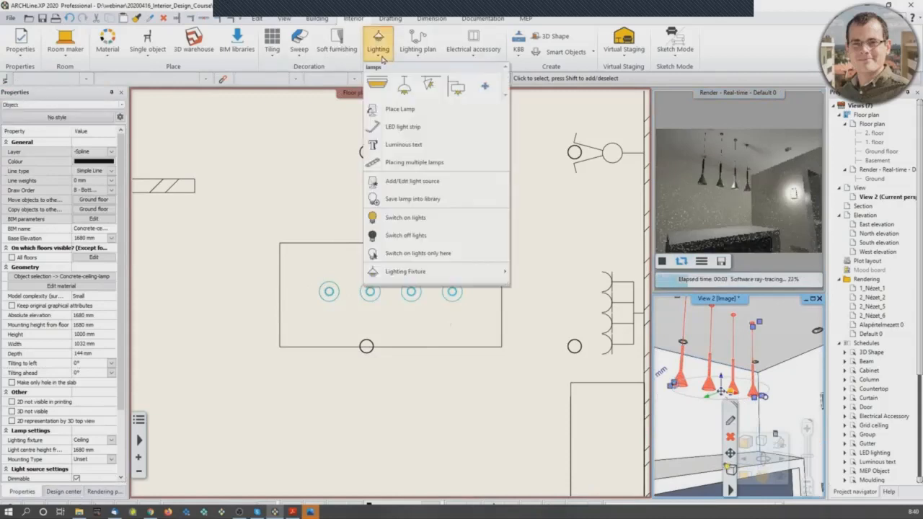
pyautogui.click(435, 259)
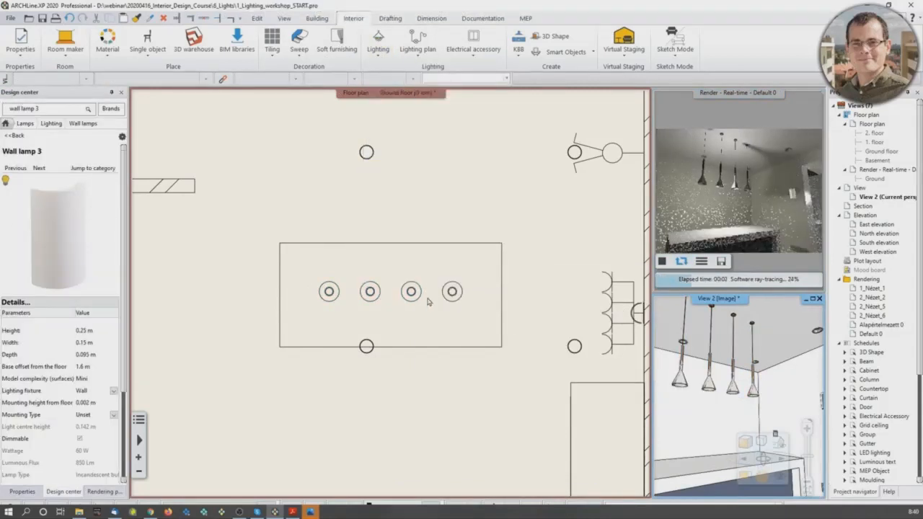
pyautogui.click(726, 401)
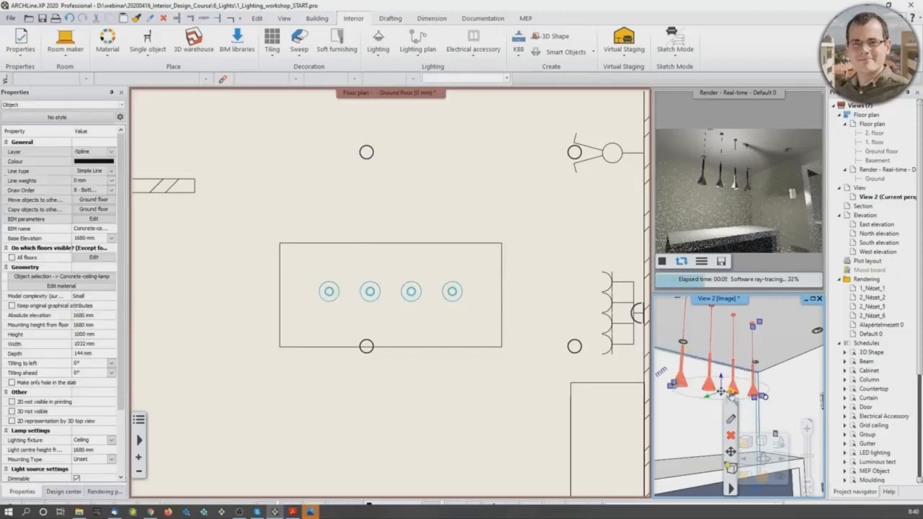
pyautogui.click(733, 399)
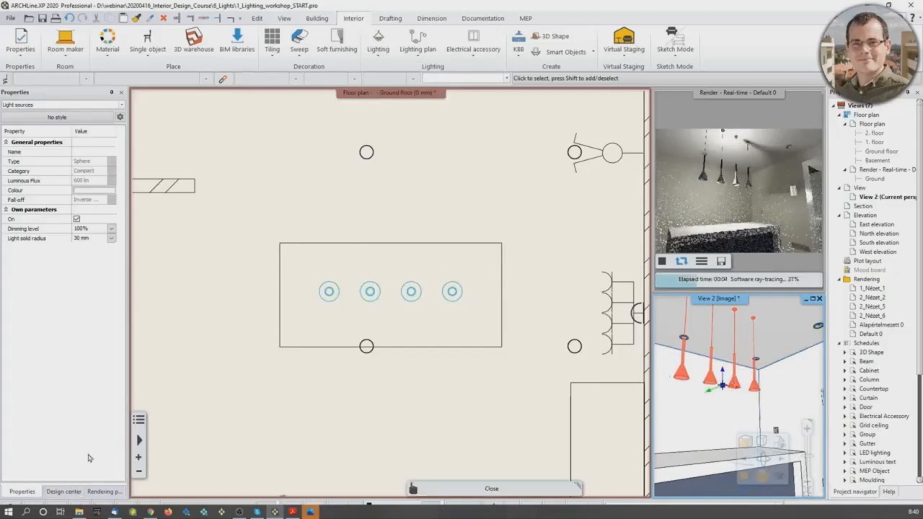
# Step: Search the design library for "concrete ceiling lamp"
pyautogui.click(63, 490)
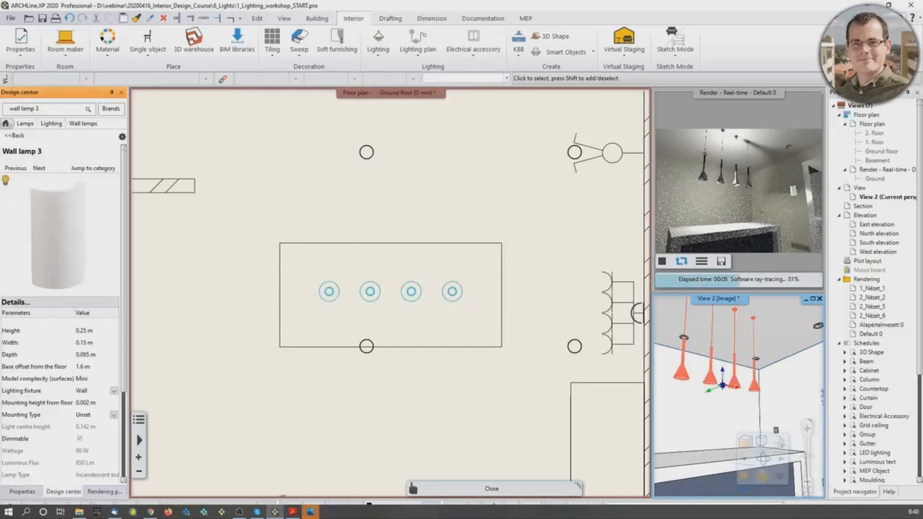
pyautogui.click(39, 109)
pyautogui.write('concrete ceiling')
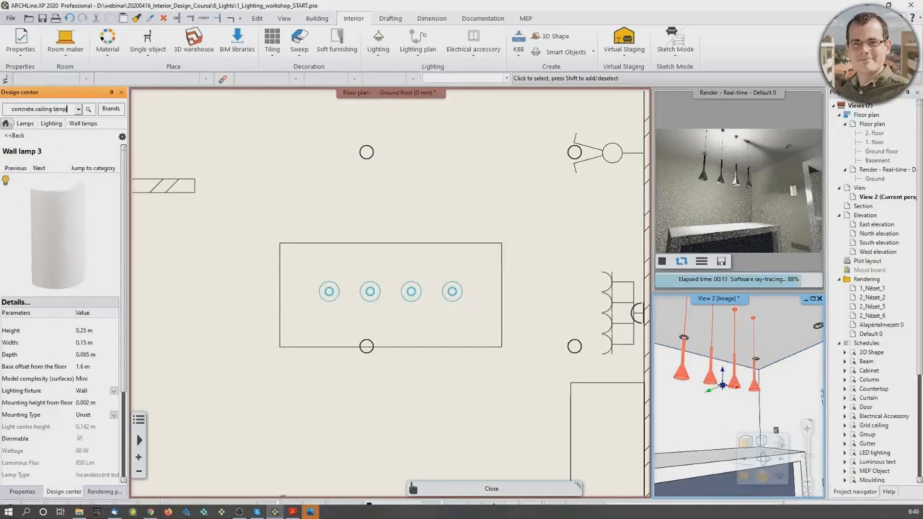
pyautogui.press('Return')
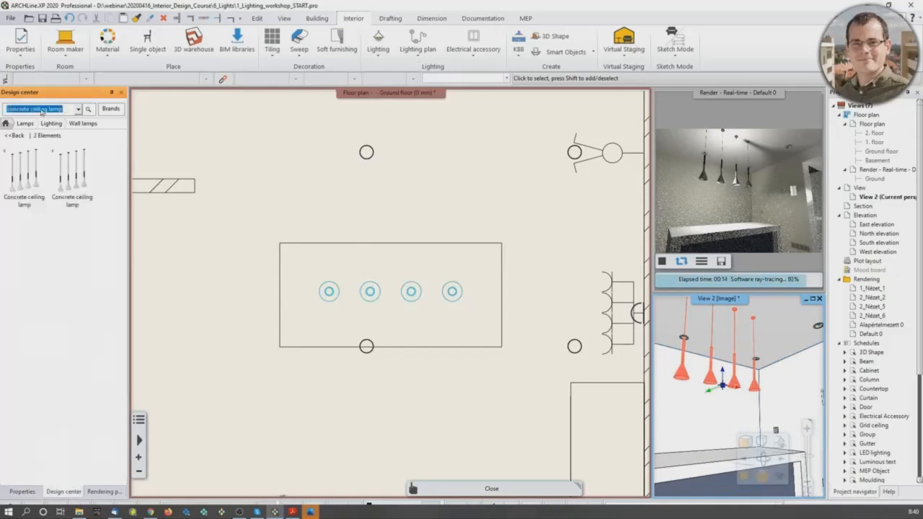
pyautogui.moveTo(10, 155)
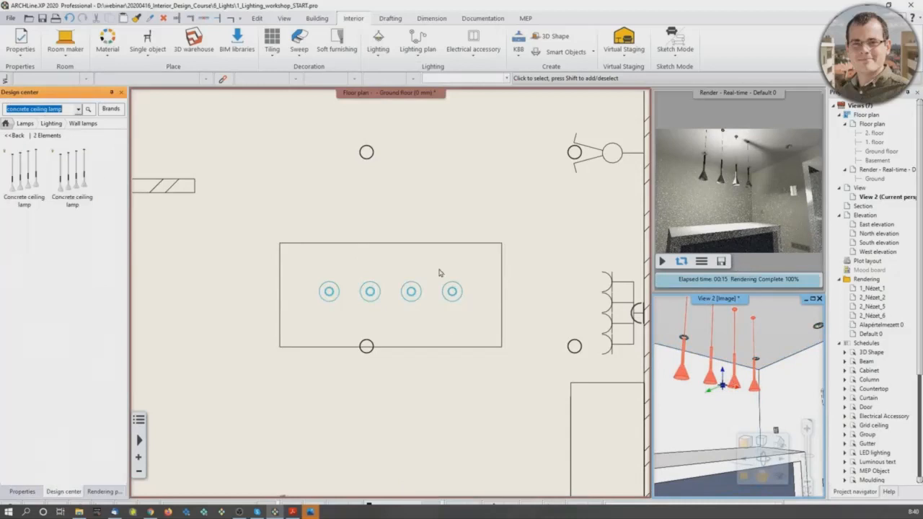
# Step: Edit the pendant lamp's light source, moving the Compact 11W source in top view to the second shade's centre, about X 369, Y -71 mm
pyautogui.moveTo(729, 365); pyautogui.dragTo(730, 372, button='middle')
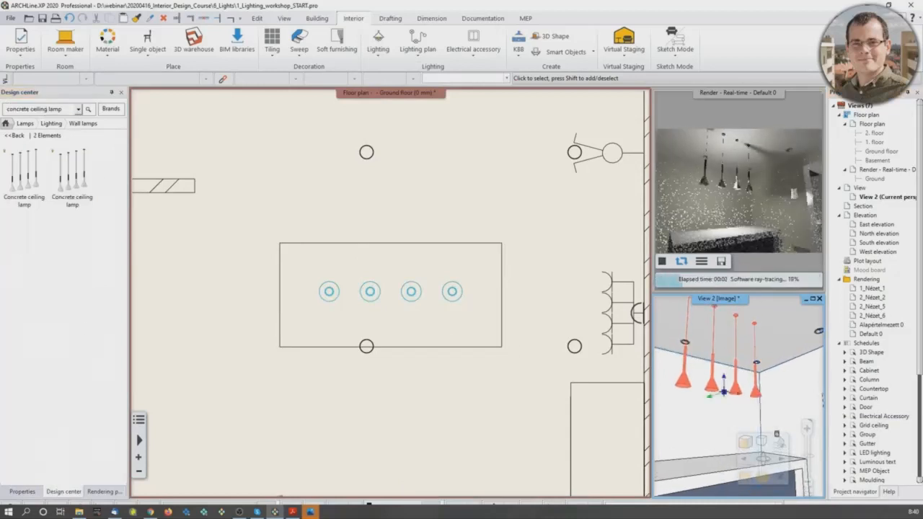
pyautogui.click(415, 295)
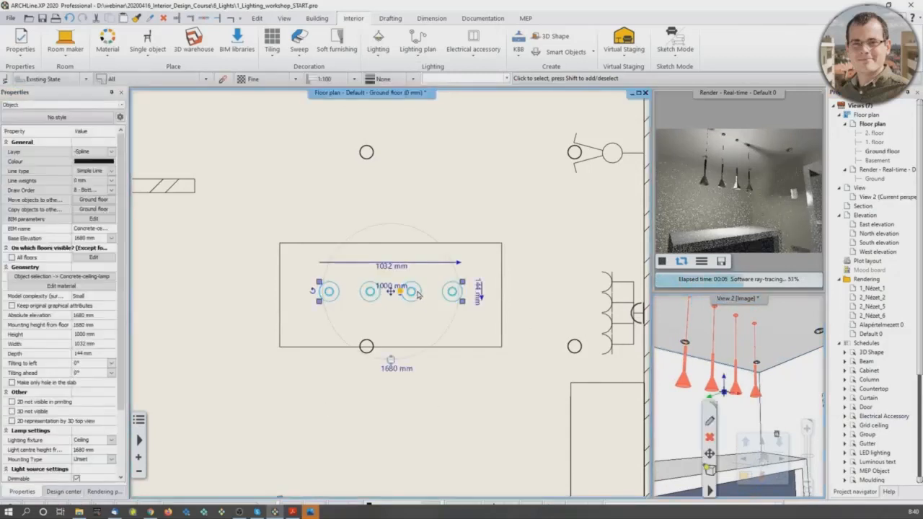
pyautogui.rightClick(417, 294)
pyautogui.moveTo(478, 433)
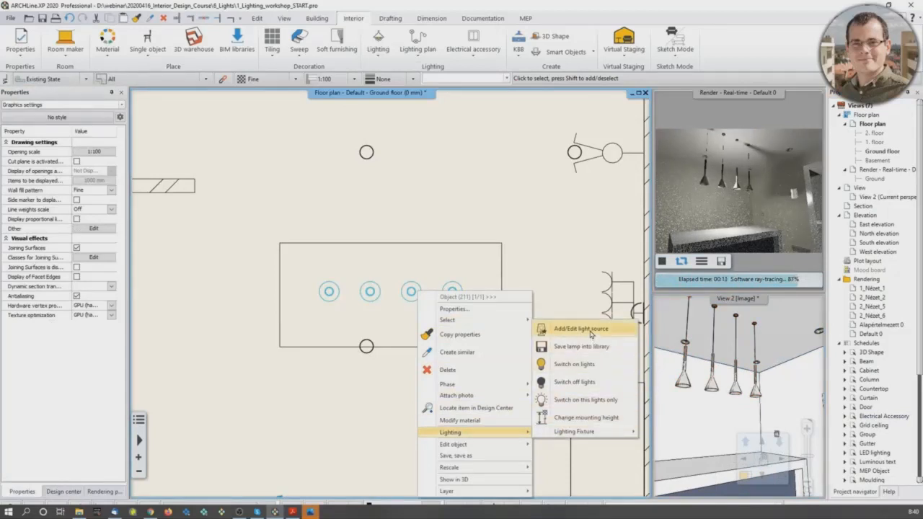
pyautogui.click(592, 333)
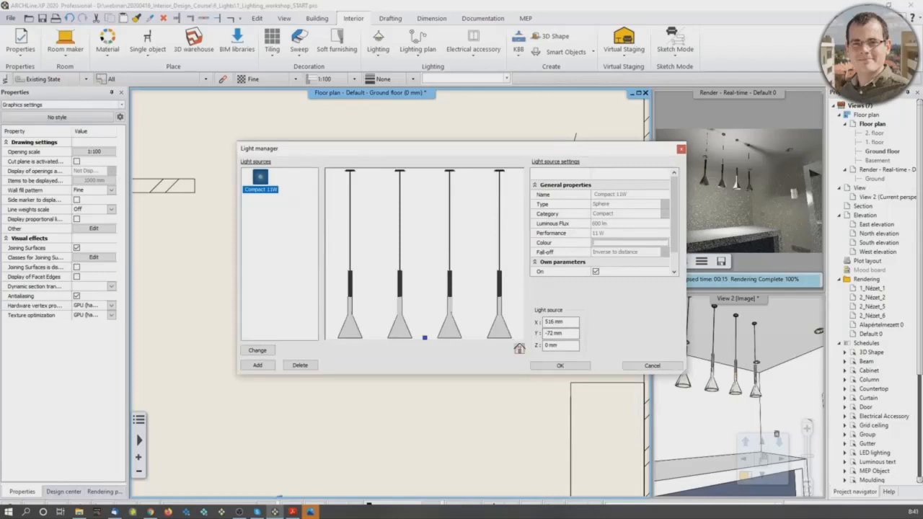
pyautogui.click(520, 349)
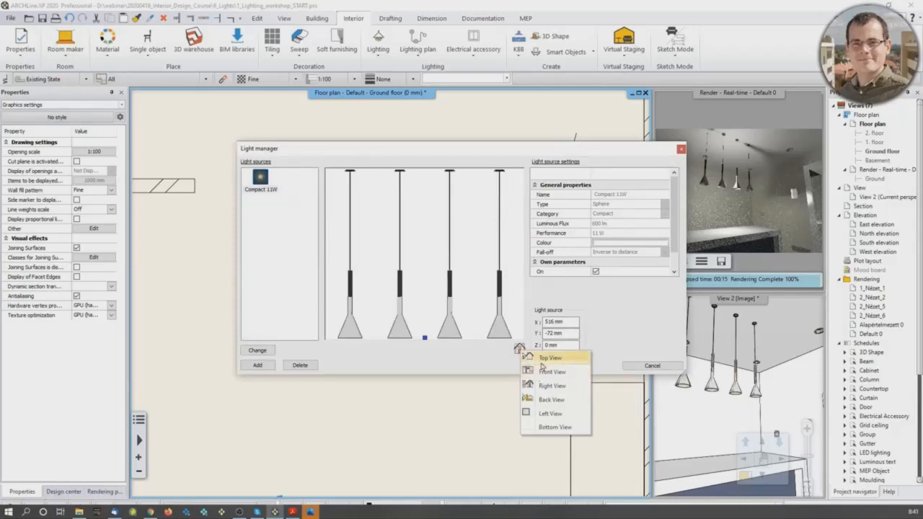
pyautogui.click(541, 360)
pyautogui.scroll(3, 447, 277)
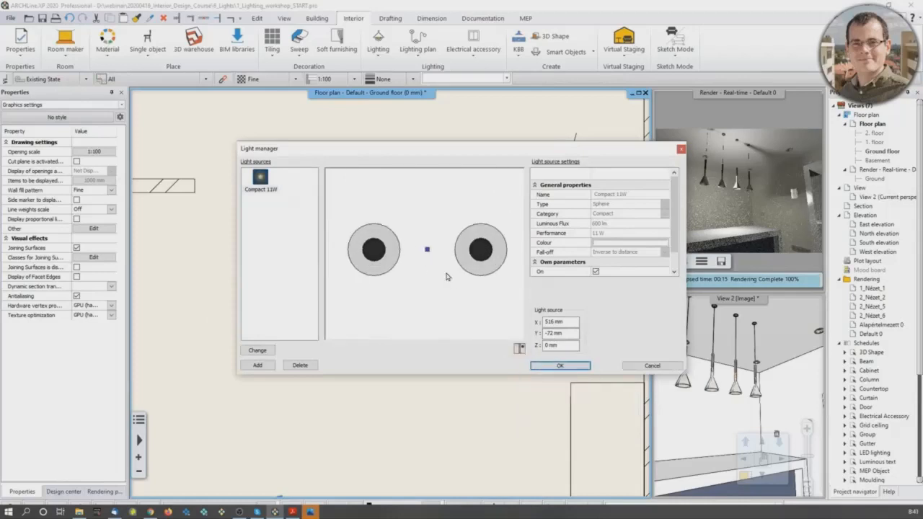
pyautogui.moveTo(425, 249); pyautogui.dragTo(359, 248)
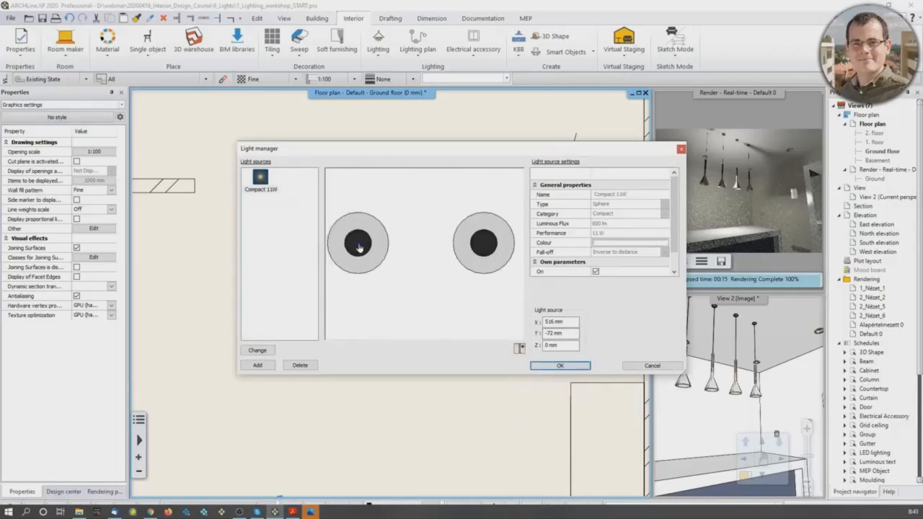
pyautogui.scroll(-2, 421, 256)
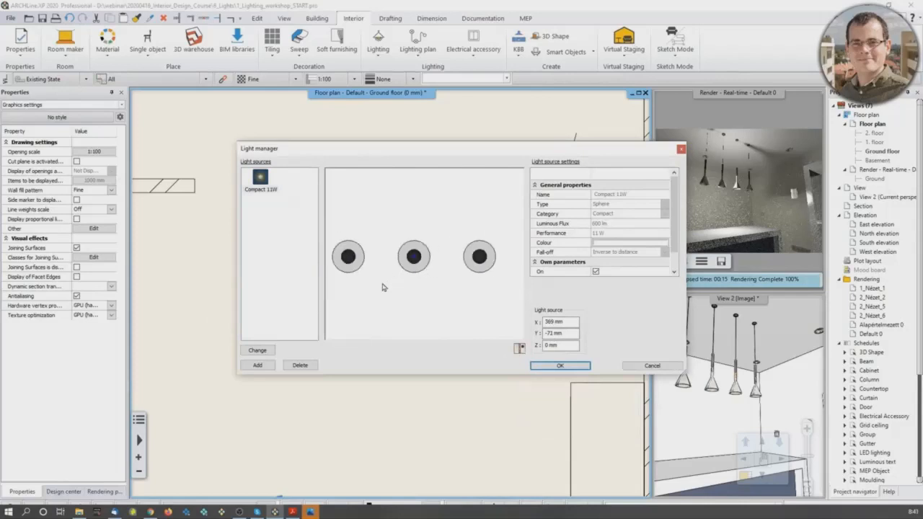
# Step: Add another Compact 11W source from the global compact fluorescent light sources and place it in the first shade's centre, about X 72, Y -72 mm
pyautogui.click(259, 366)
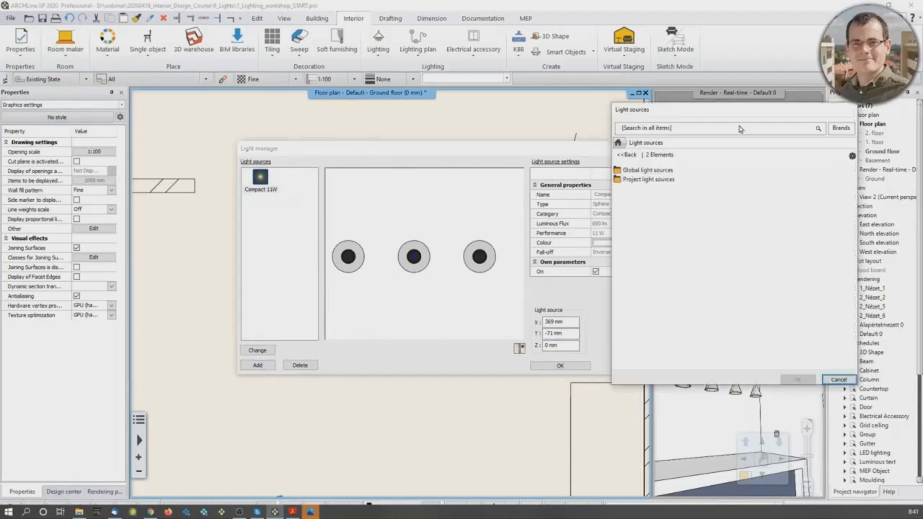
pyautogui.doubleClick(648, 171)
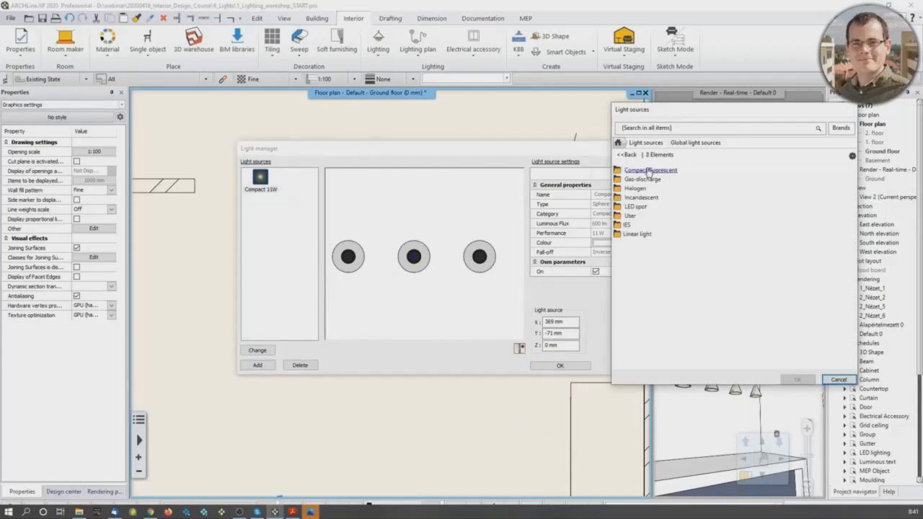
pyautogui.click(664, 172)
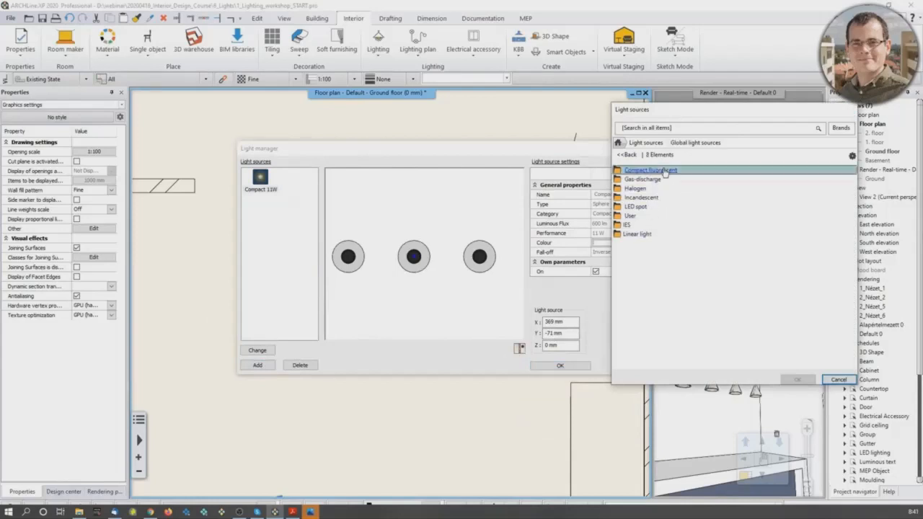
pyautogui.doubleClick(665, 172)
pyautogui.click(634, 202)
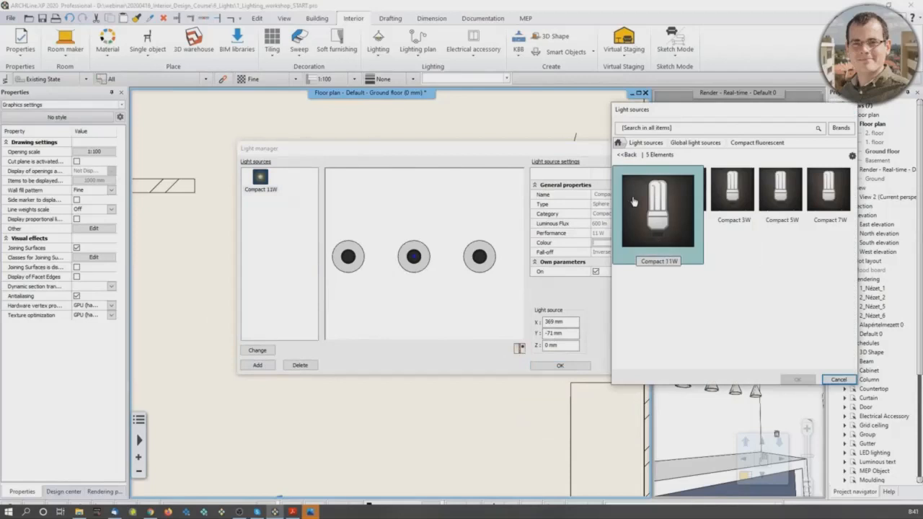
pyautogui.click(796, 380)
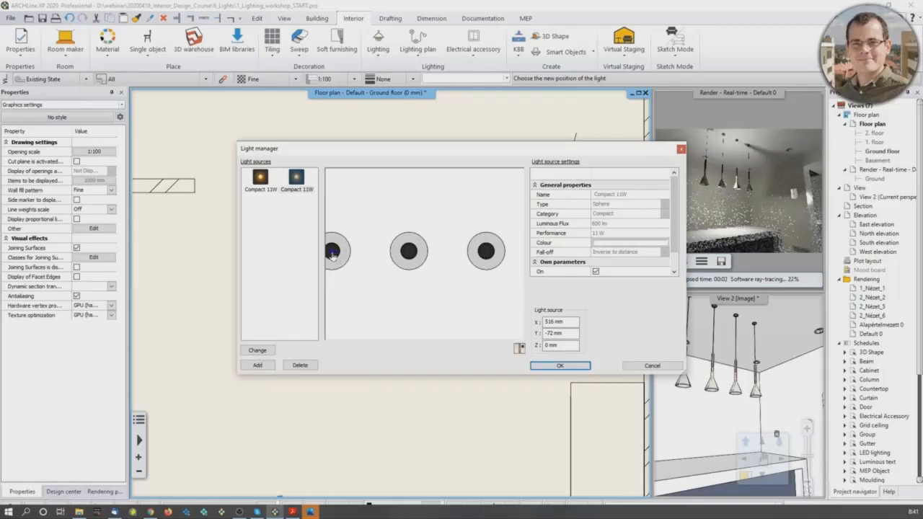
pyautogui.click(289, 178)
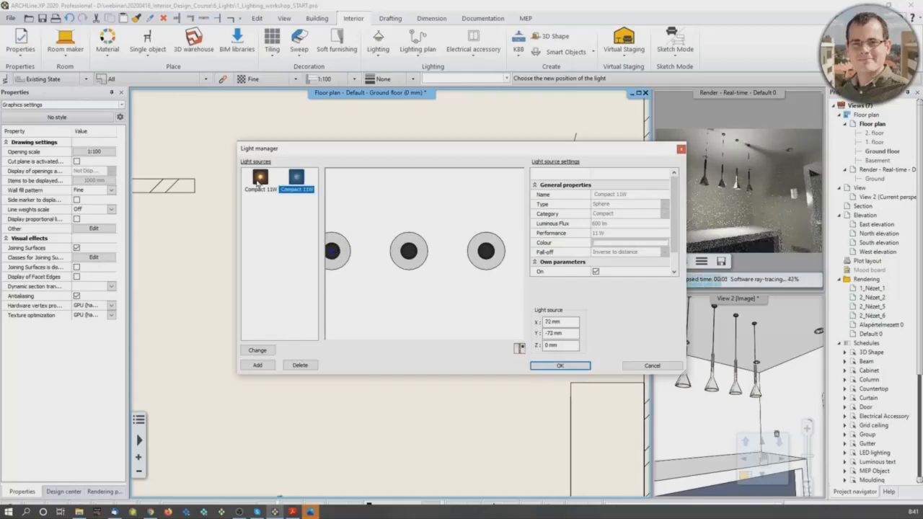
pyautogui.click(295, 180)
pyautogui.click(259, 180)
# Step: Check both light sources against the shades in front view and apply the lamp's light source changes
pyautogui.click(519, 351)
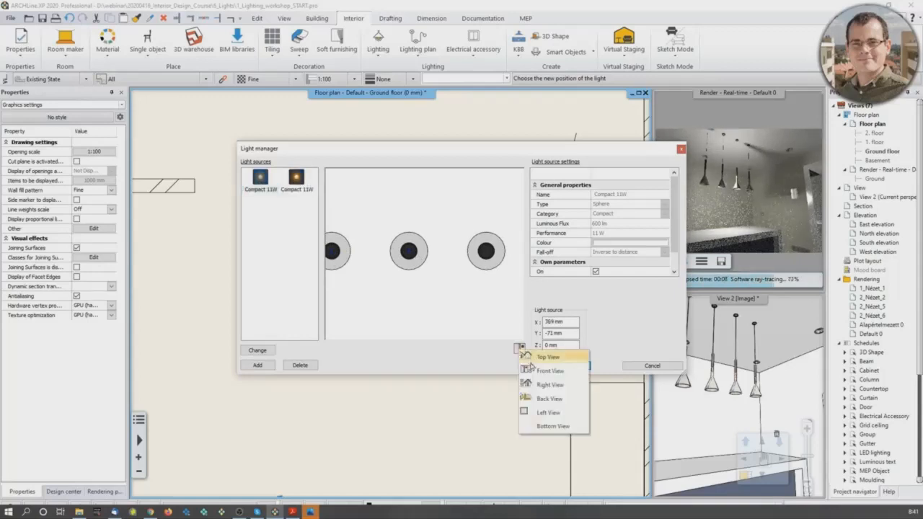
pyautogui.click(541, 370)
pyautogui.scroll(4, 411, 267)
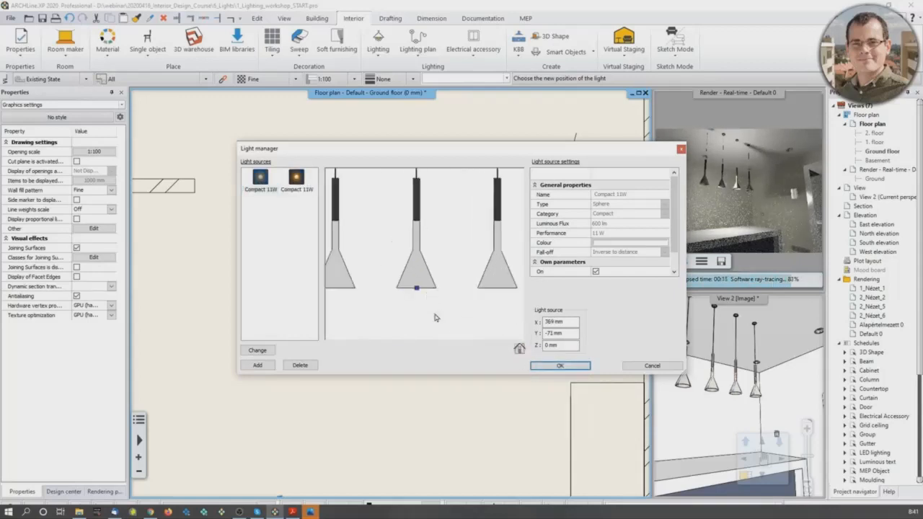
pyautogui.moveTo(407, 264); pyautogui.dragTo(480, 266, button='middle')
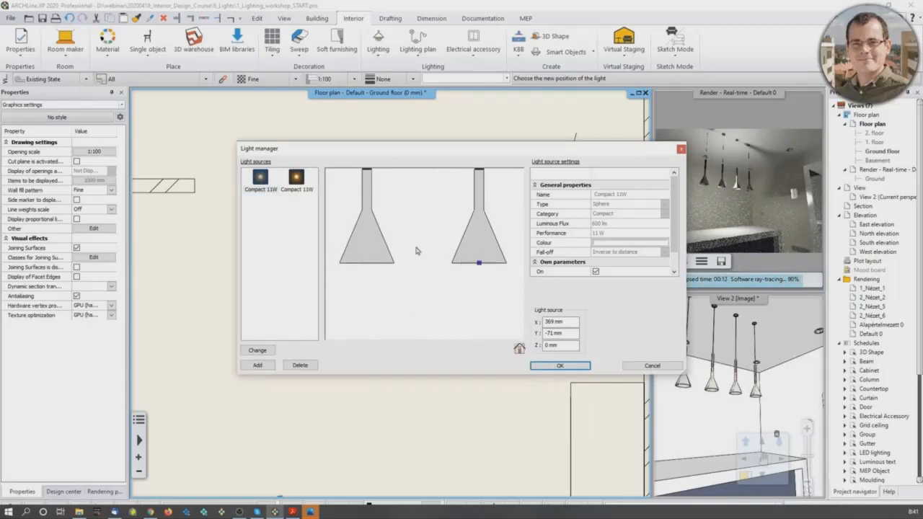
pyautogui.click(297, 179)
pyautogui.click(263, 181)
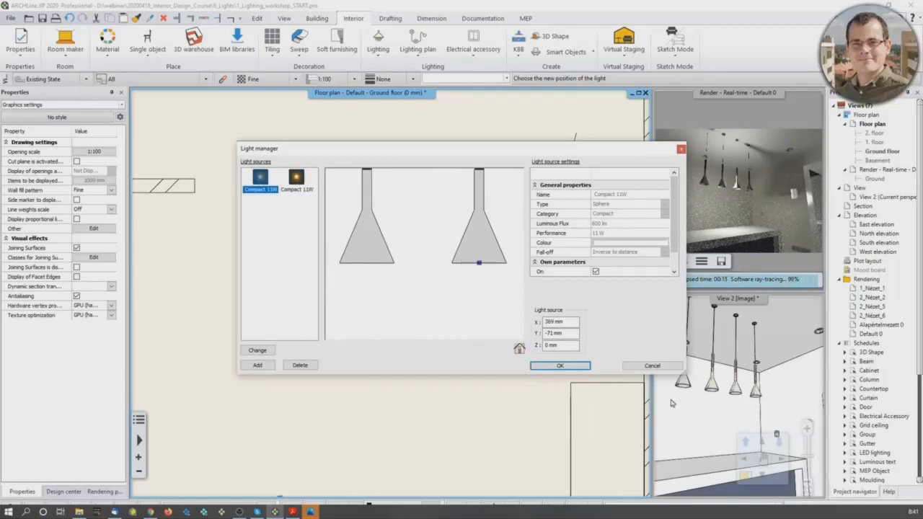
pyautogui.click(569, 367)
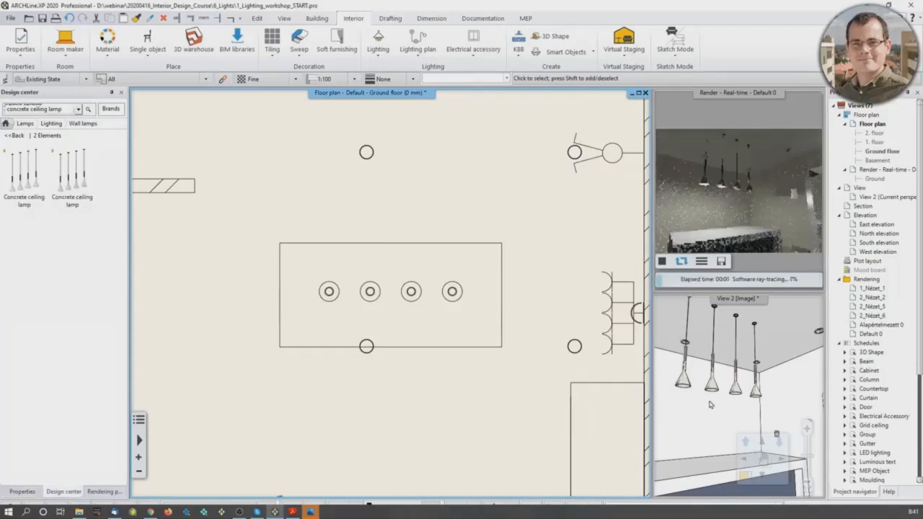
# Step: Bring the 3D view close to the pendant lamp's shades to examine their light in the real-time rendering
pyautogui.scroll(8, 711, 404)
pyautogui.scroll(-5, 711, 402)
pyautogui.scroll(-10, 263, 303)
pyautogui.moveTo(322, 315); pyautogui.dragTo(412, 298, button='middle')
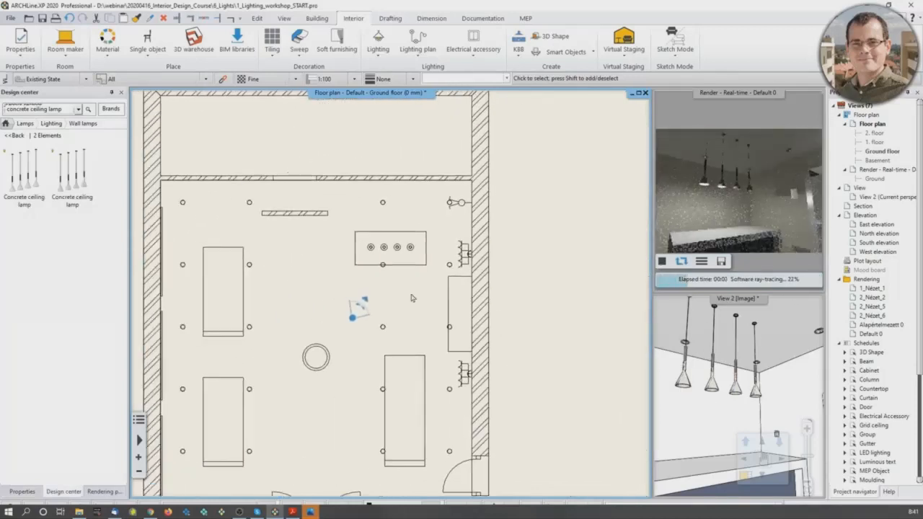
pyautogui.scroll(5, 710, 402)
pyautogui.moveTo(689, 375); pyautogui.dragTo(696, 368, button='middle')
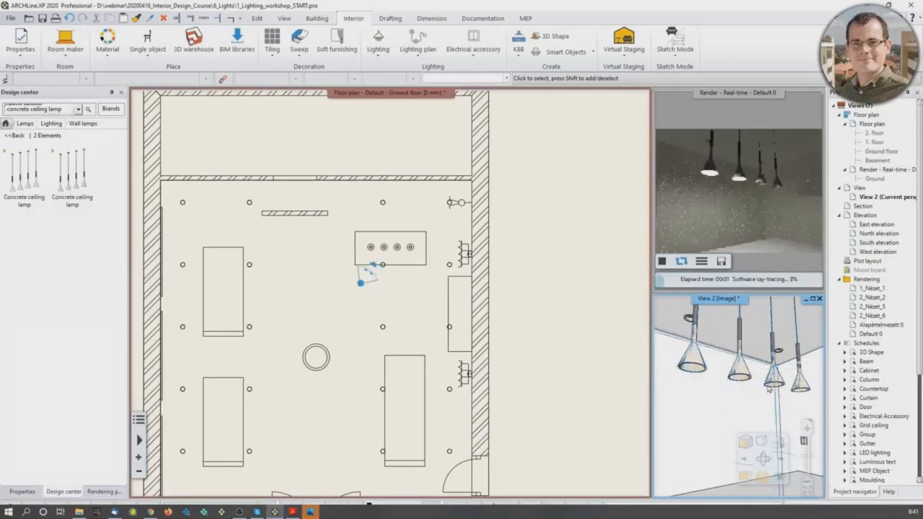
# Step: On the floor plan, copy the light source in the pendant lamp's second shade to the third shade's centre, about 295 mm away
pyautogui.scroll(5, 419, 291)
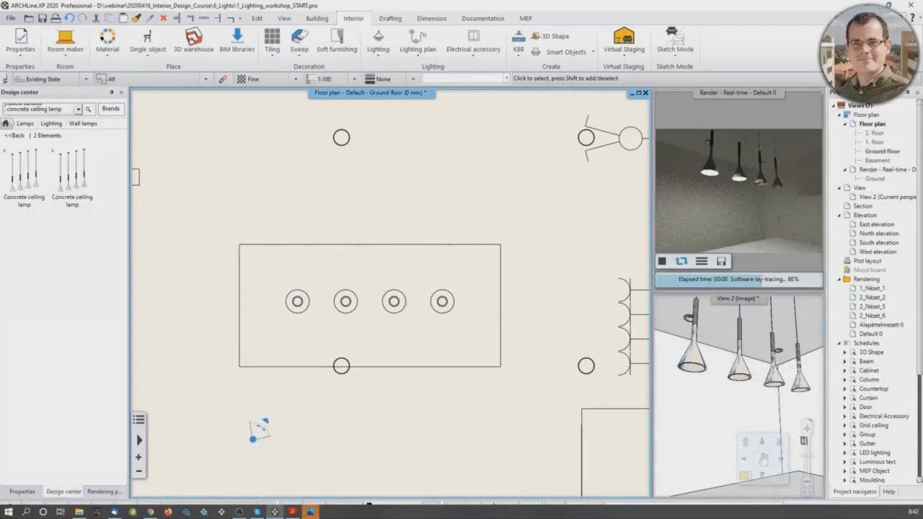
pyautogui.click(389, 310)
pyautogui.scroll(2, 350, 317)
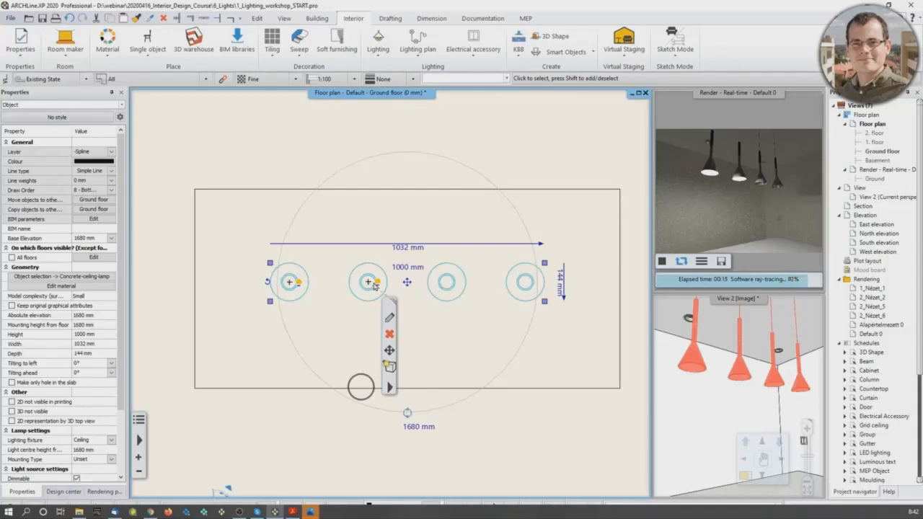
pyautogui.click(369, 284)
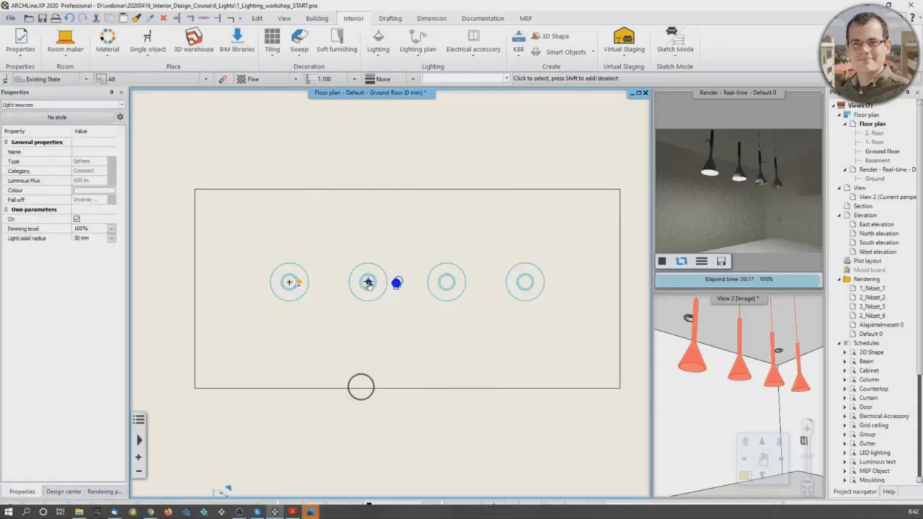
pyautogui.moveTo(368, 283)
pyautogui.click(408, 289)
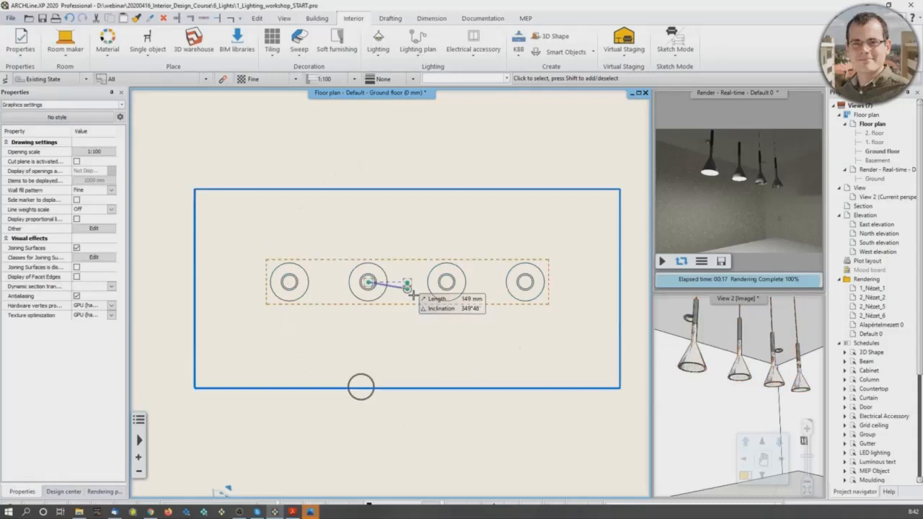
pyautogui.scroll(4, 371, 278)
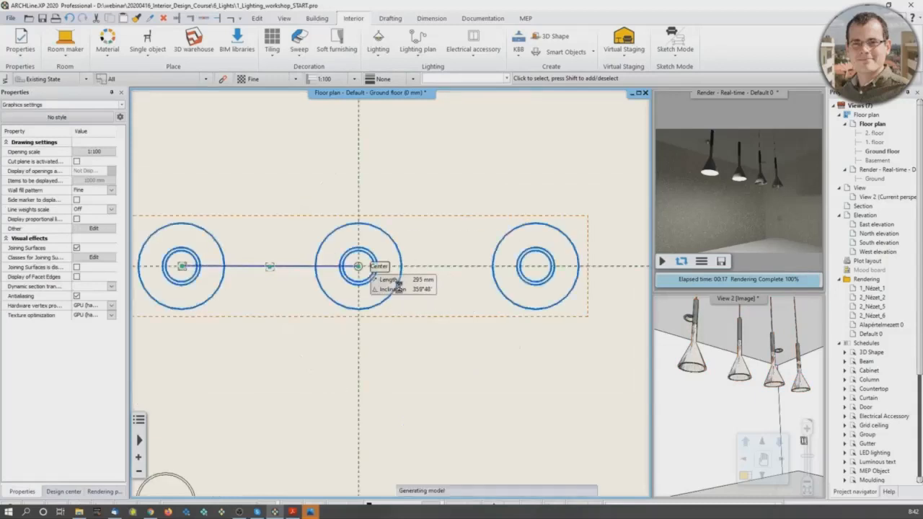
pyautogui.click(390, 279)
pyautogui.press('Escape')
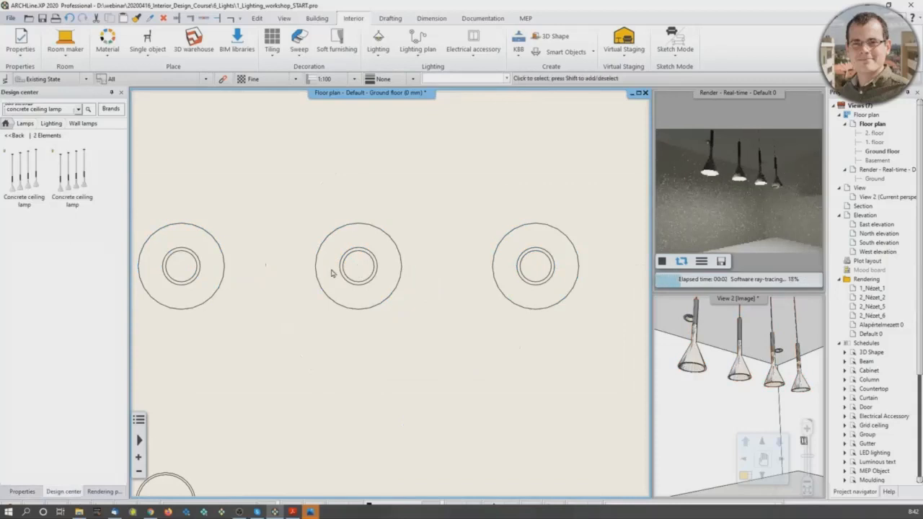
# Step: Copy the third shade's light source to the centre of the fourth shade of the pendant lamp, about 296 mm away
pyautogui.click(341, 273)
pyautogui.click(340, 272)
pyautogui.click(368, 275)
pyautogui.rightClick(359, 267)
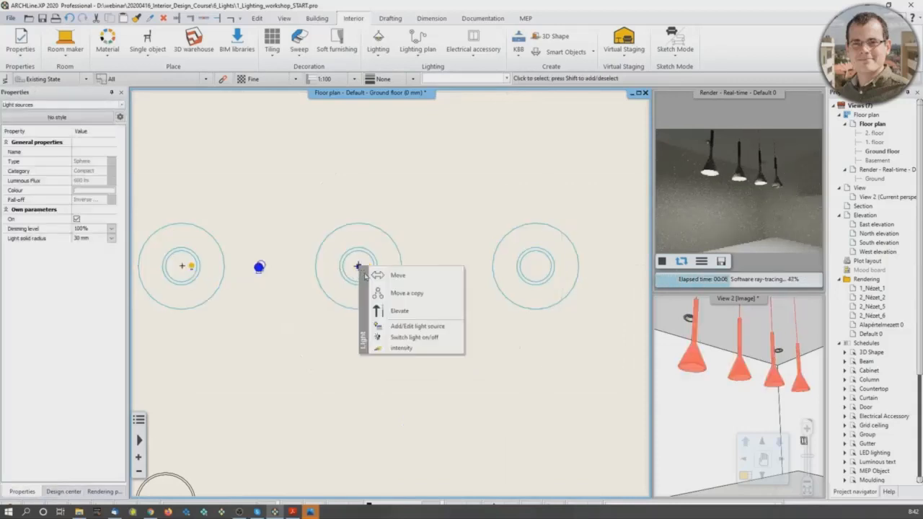
pyautogui.click(389, 292)
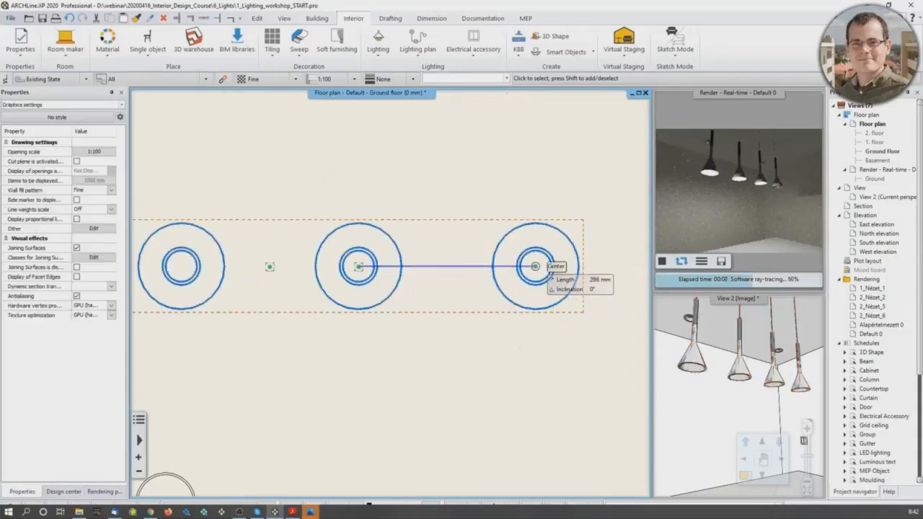
pyautogui.click(537, 274)
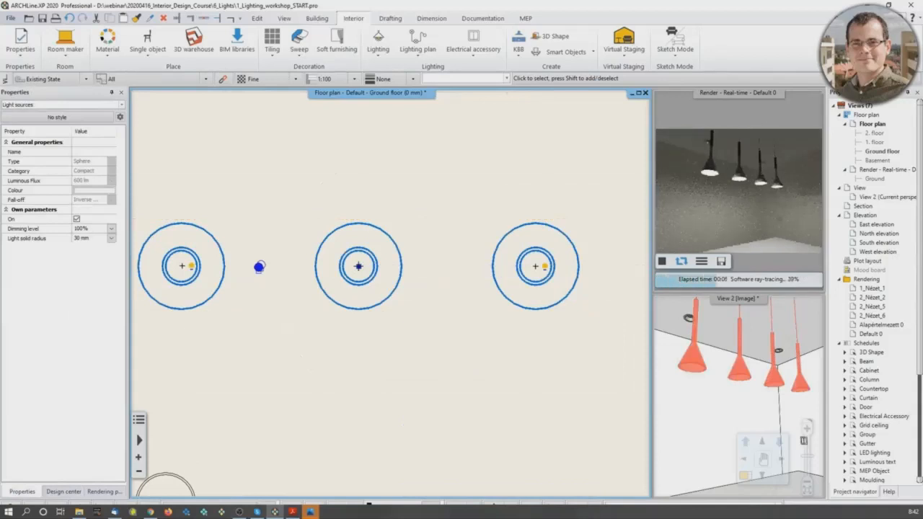
pyautogui.moveTo(302, 294); pyautogui.dragTo(365, 322, button='middle')
pyautogui.scroll(-5, 354, 319)
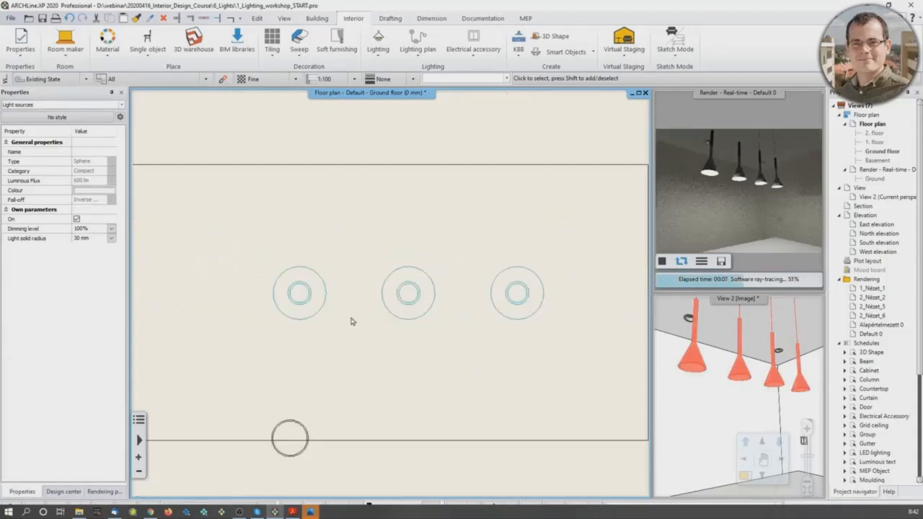
# Step: Save the lamp to the library as a new item named Webinar Concrete Ceiling Lamp, keeping its original 2D view and 3D image
pyautogui.rightClick(403, 297)
pyautogui.click(397, 309)
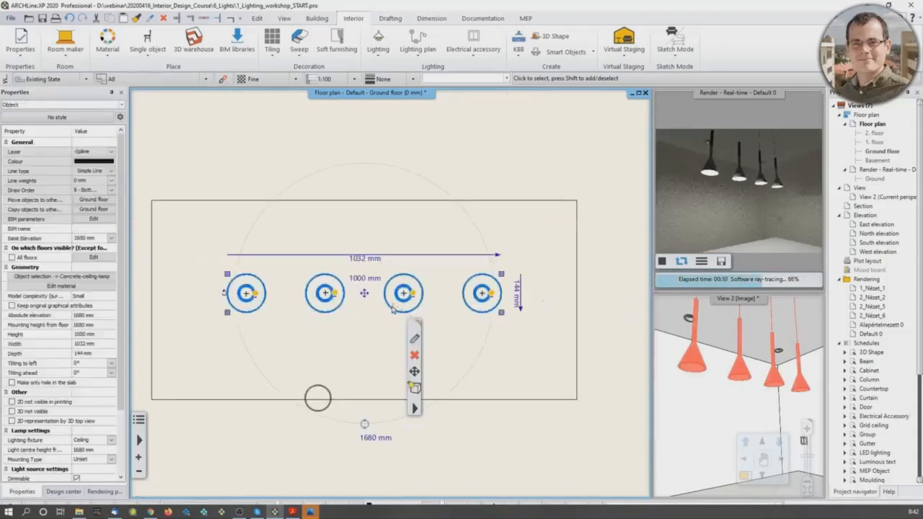
pyautogui.click(414, 410)
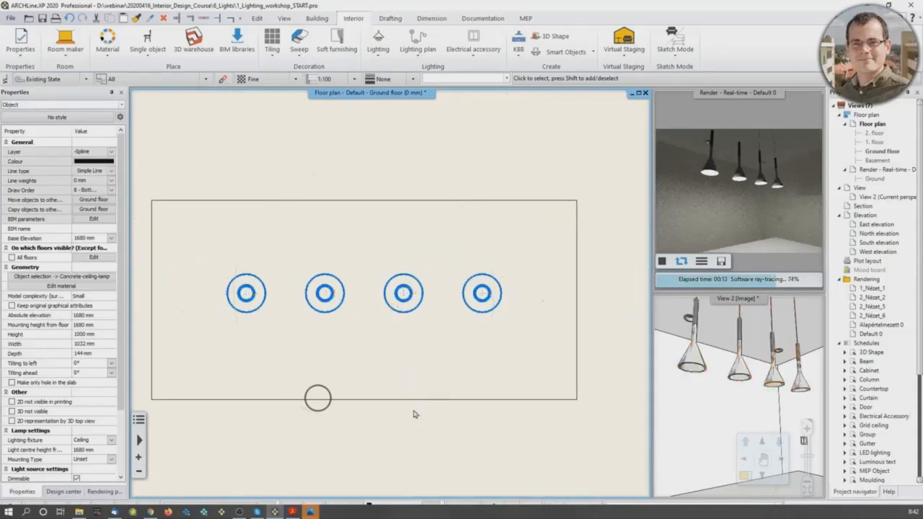
pyautogui.moveTo(473, 340)
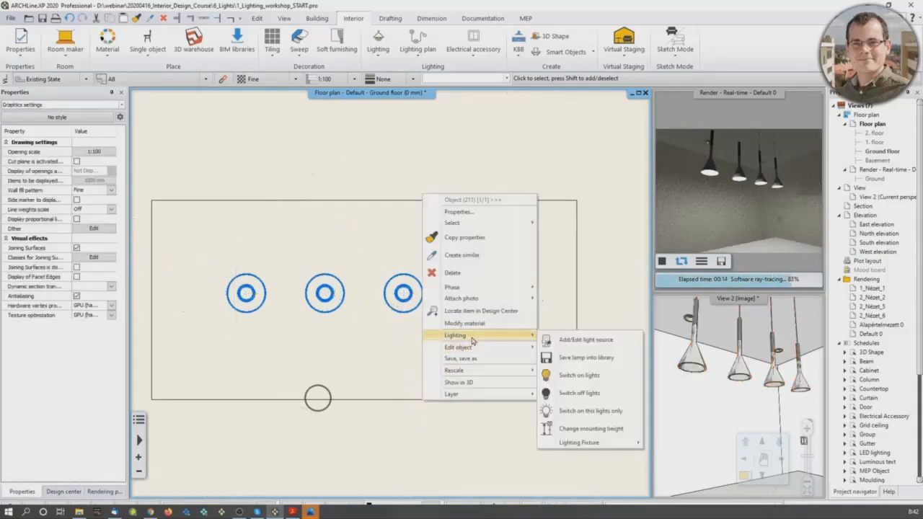
pyautogui.click(579, 359)
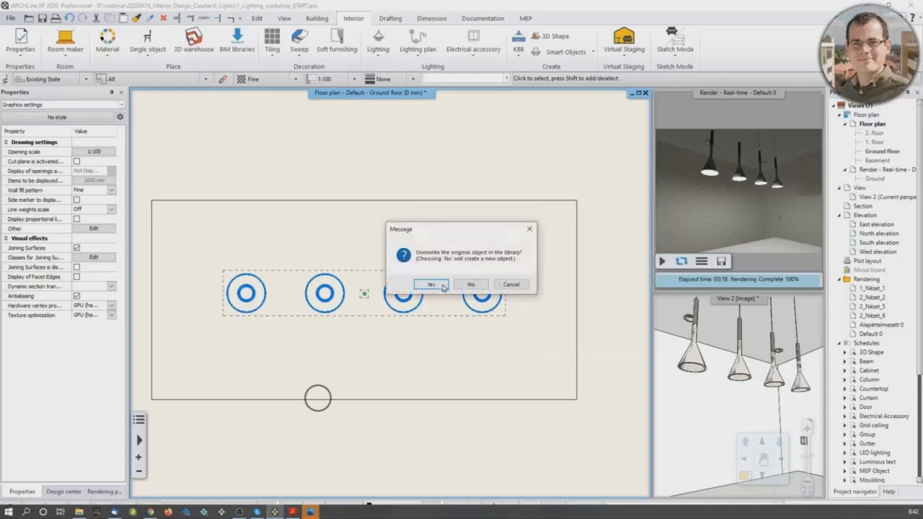
pyautogui.click(469, 285)
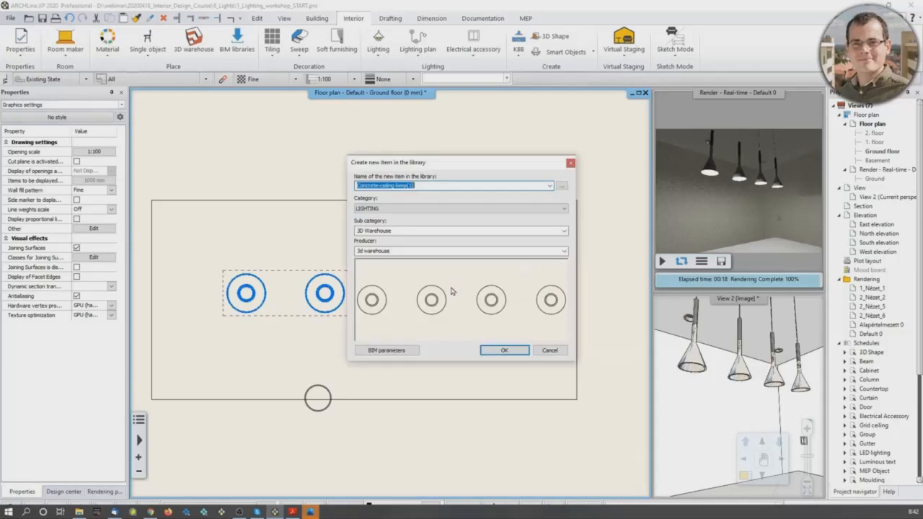
pyautogui.write('Webinar')
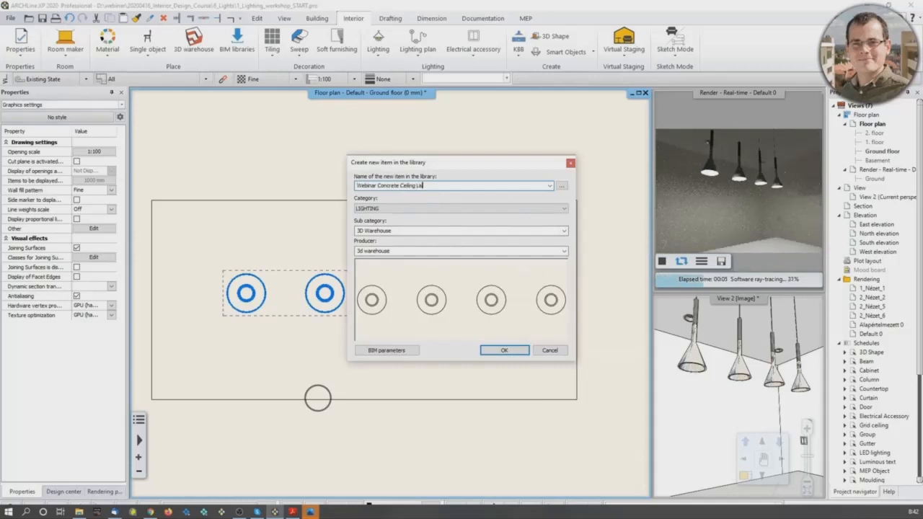
pyautogui.click(504, 350)
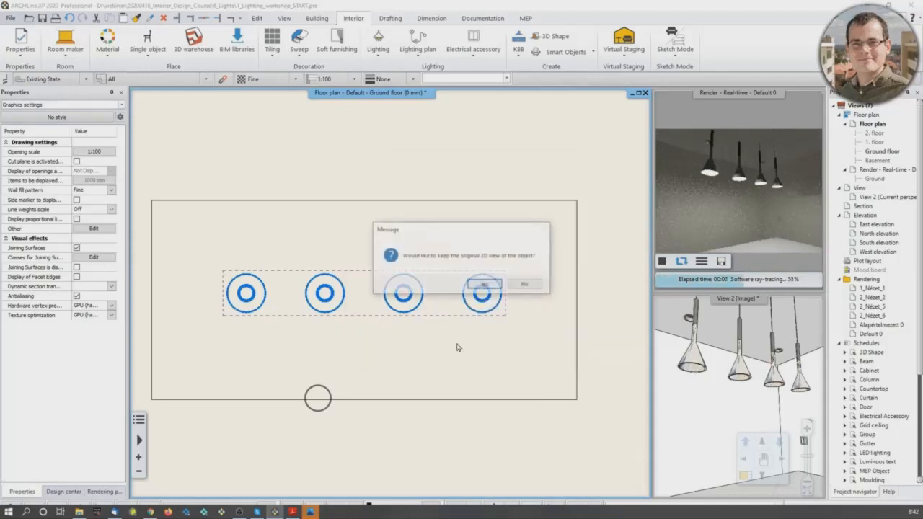
pyautogui.click(486, 285)
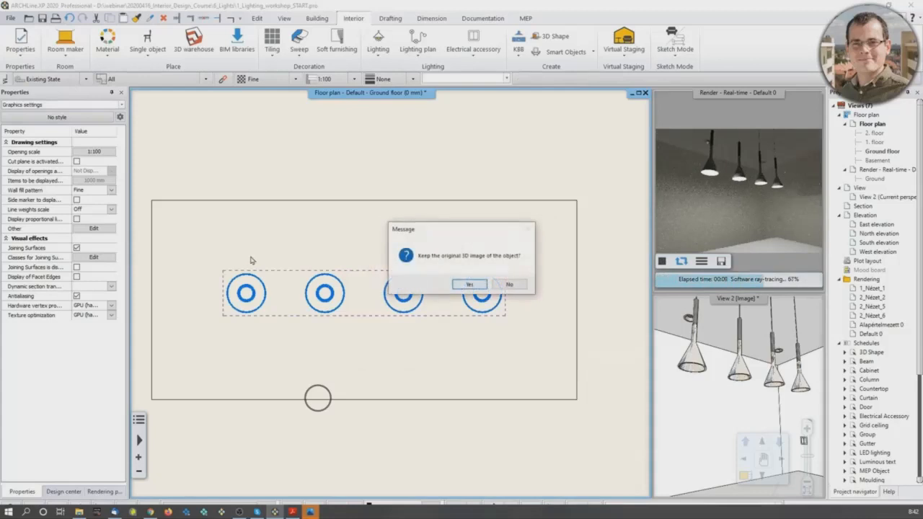
pyautogui.click(471, 285)
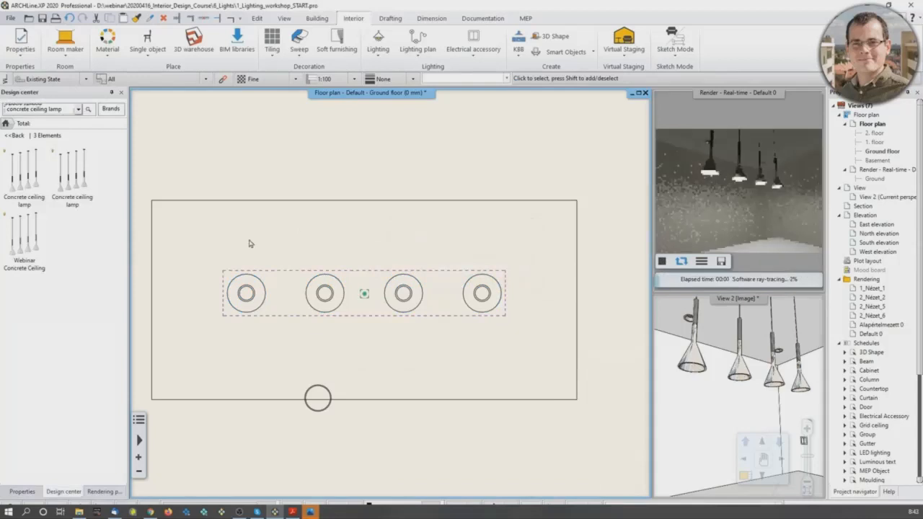
# Step: Examine the category settings of the Webinar Concrete Ceiling Lamp library item and leave them without changes
pyautogui.click(34, 243)
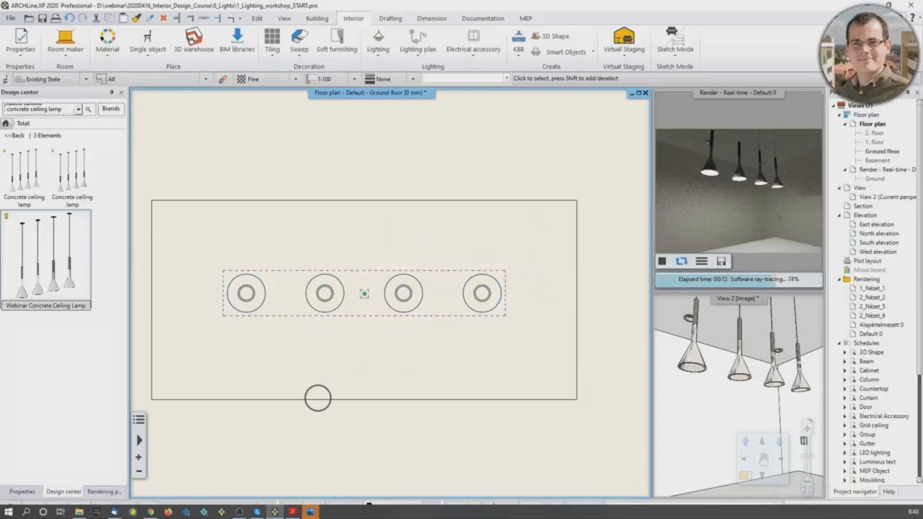
pyautogui.rightClick(35, 247)
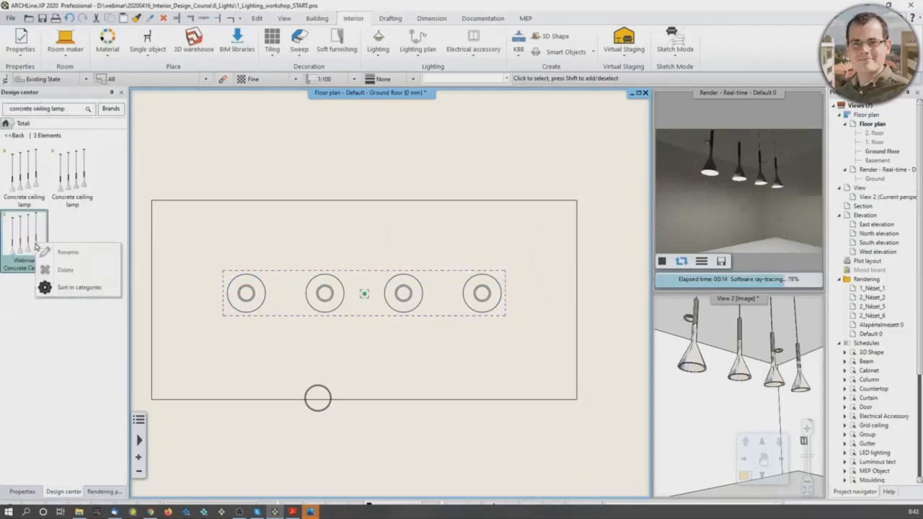
pyautogui.click(76, 287)
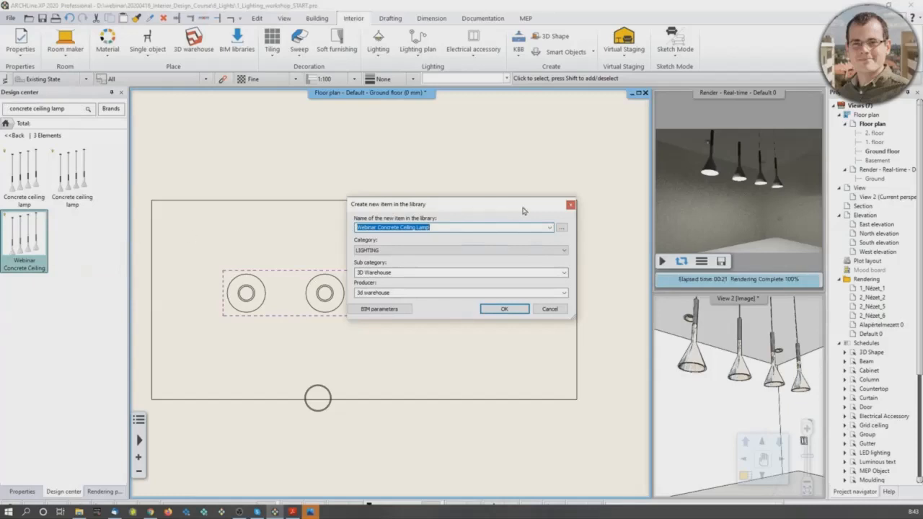
pyautogui.click(570, 205)
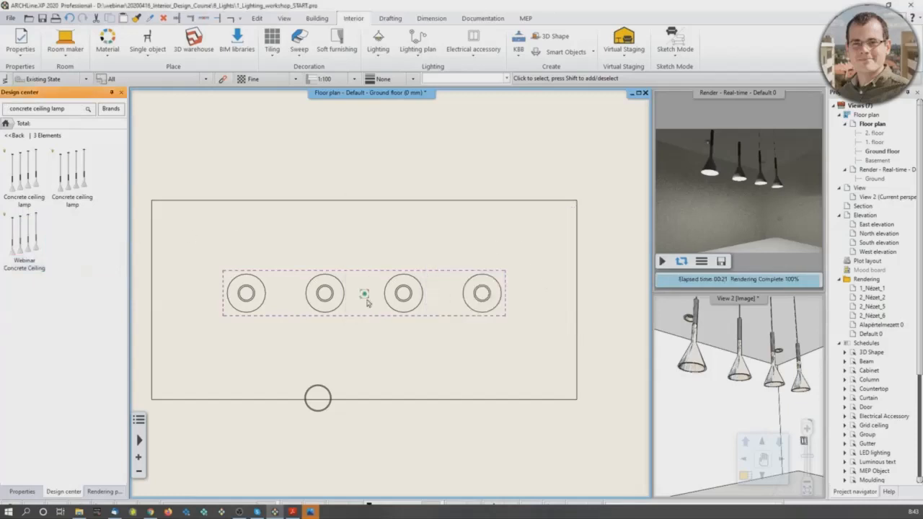
# Step: Frame the pendant lamp above the island in the 3D view and switch off both shadows and lights there
pyautogui.scroll(-5, 368, 303)
pyautogui.scroll(2, 364, 254)
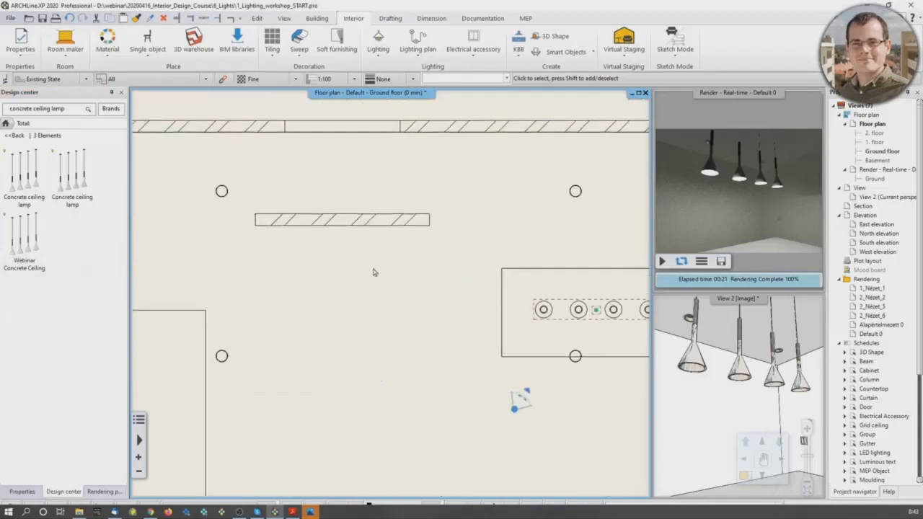
pyautogui.scroll(-8, 751, 373)
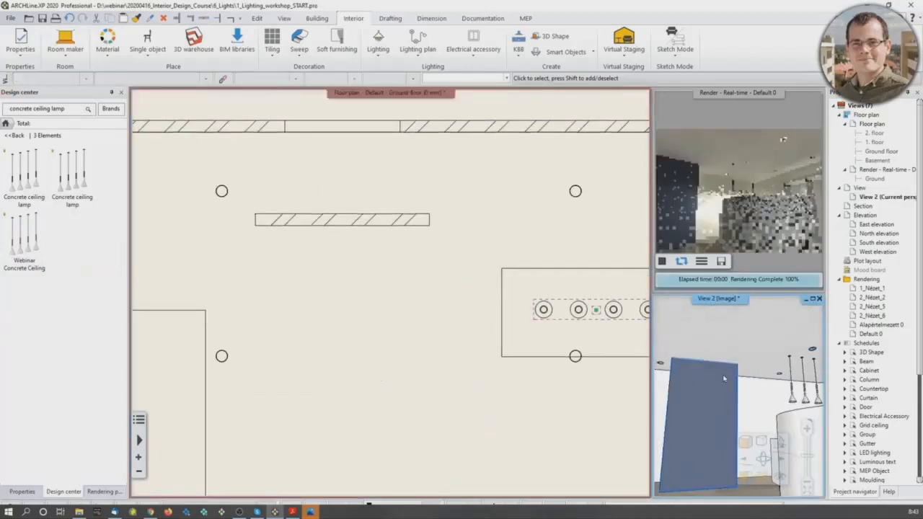
pyautogui.scroll(2, 724, 374)
pyautogui.moveTo(722, 367); pyautogui.dragTo(748, 358, button='middle')
pyautogui.scroll(2, 732, 357)
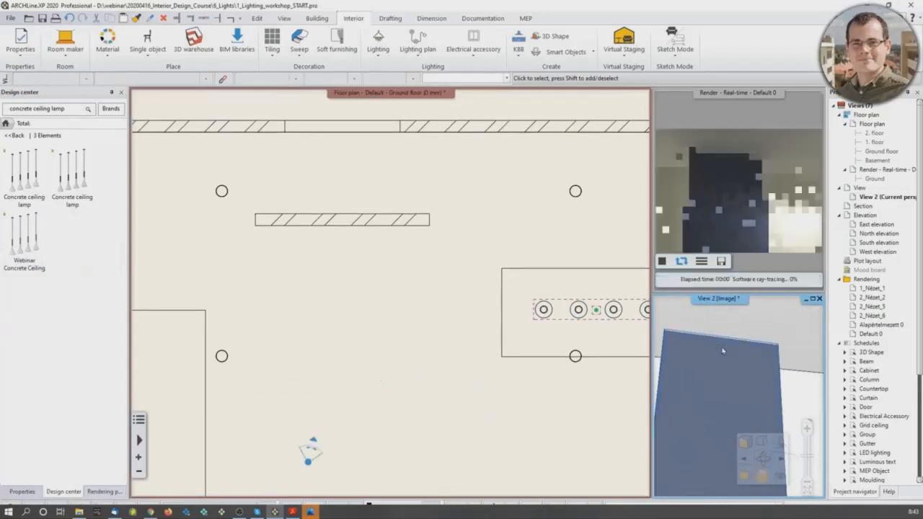
pyautogui.moveTo(718, 370); pyautogui.dragTo(811, 410, button='middle')
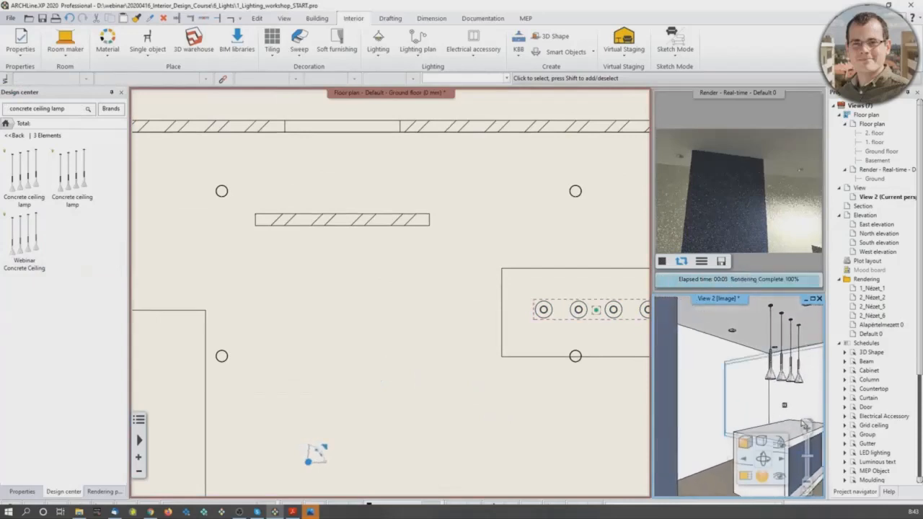
pyautogui.click(761, 443)
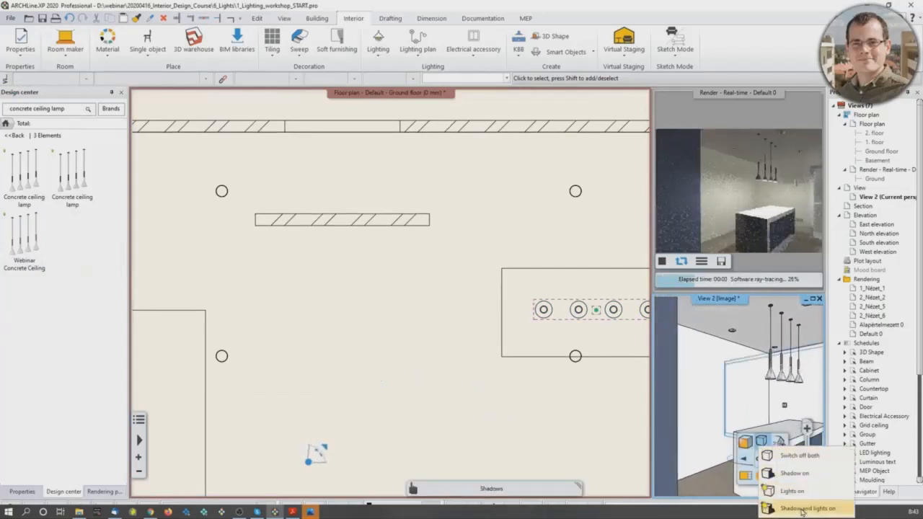
pyautogui.click(797, 456)
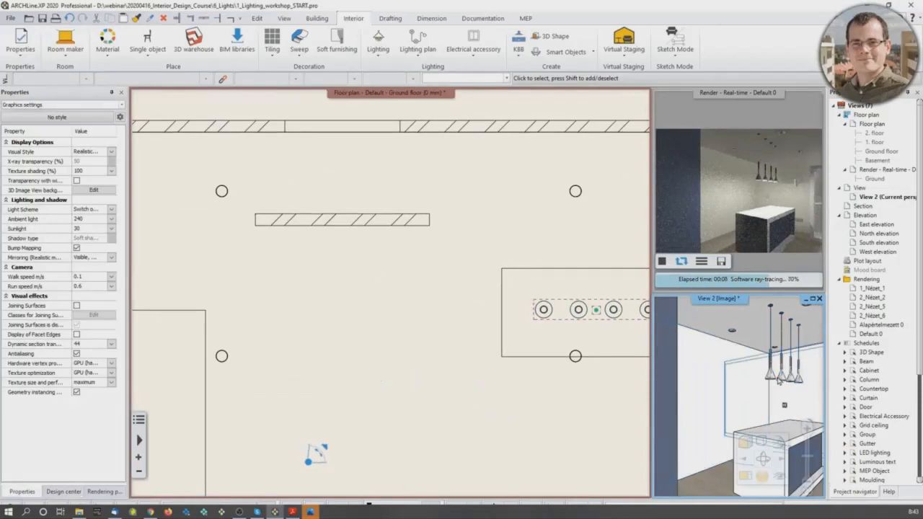
# Step: Turn off the pendant lamp's light sources in its light source properties
pyautogui.click(780, 381)
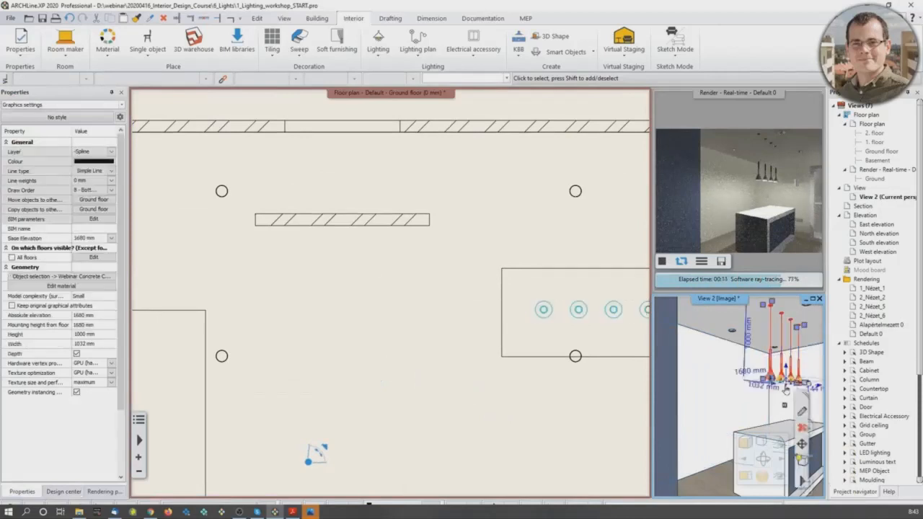
pyautogui.click(122, 106)
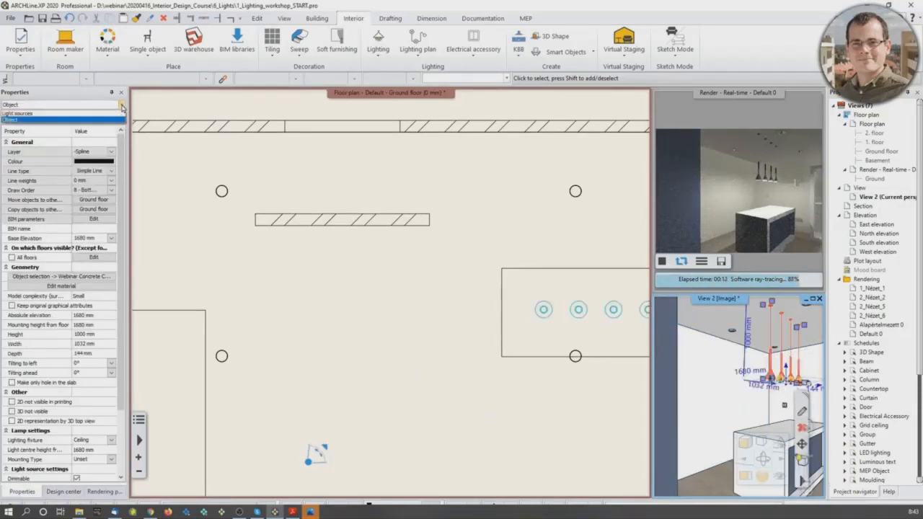
pyautogui.click(67, 119)
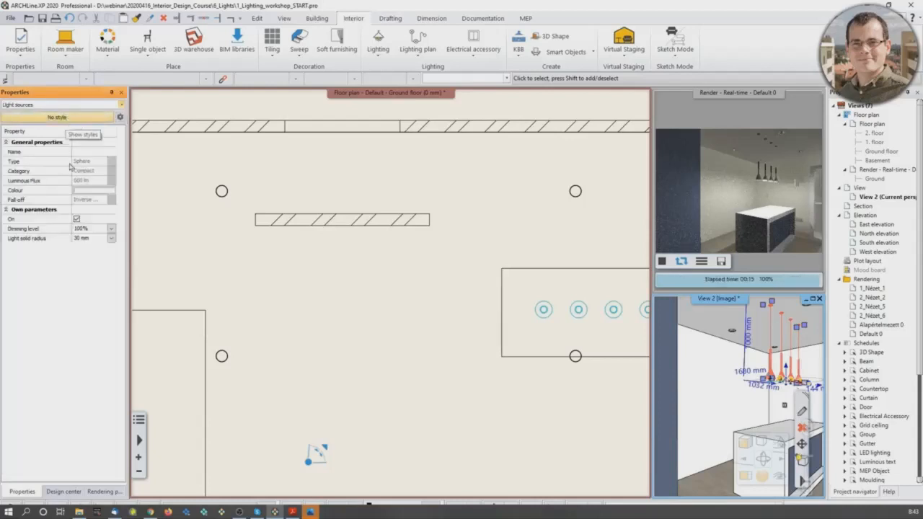
pyautogui.click(77, 220)
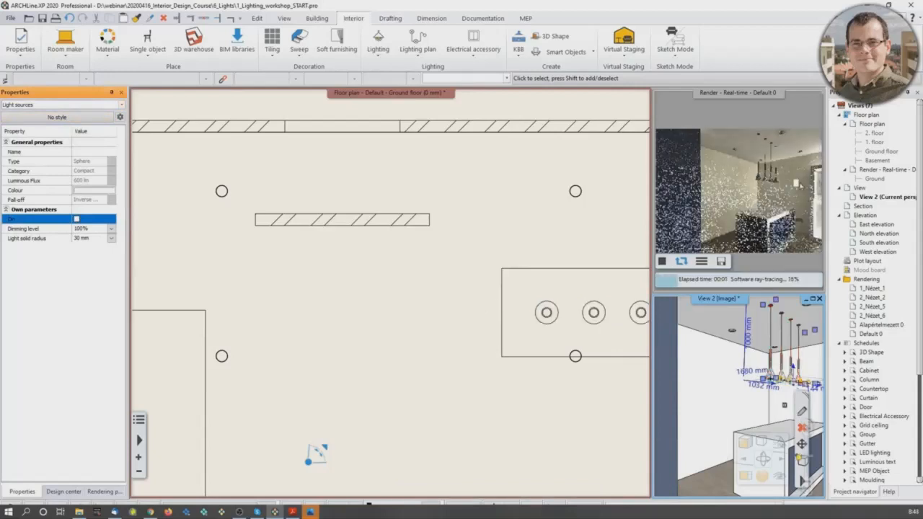
pyautogui.rightClick(466, 298)
# Step: Bring the freestanding wall into view on the floor plan and search the Design center for "spot lamp"
pyautogui.moveTo(344, 274); pyautogui.dragTo(404, 293, button='middle')
pyautogui.scroll(3, 373, 263)
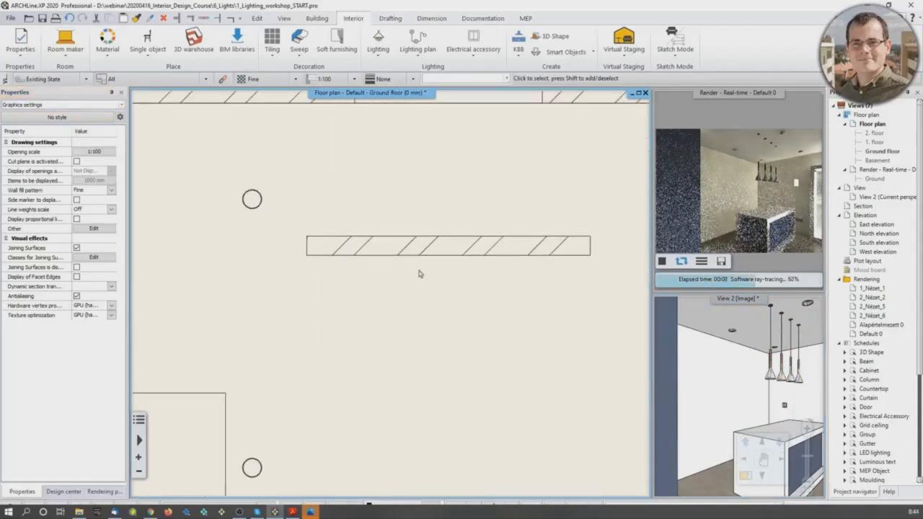
pyautogui.click(64, 492)
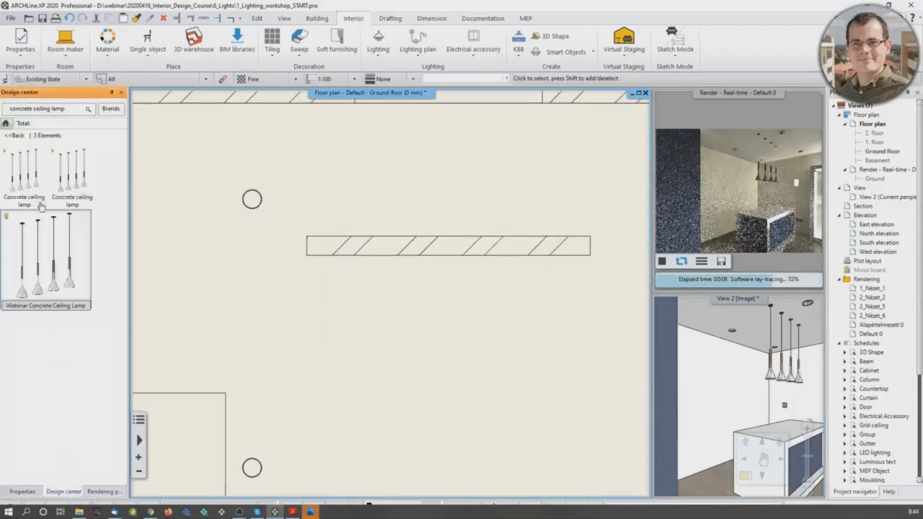
pyautogui.click(5, 123)
pyautogui.click(29, 110)
pyautogui.tripleClick(29, 113)
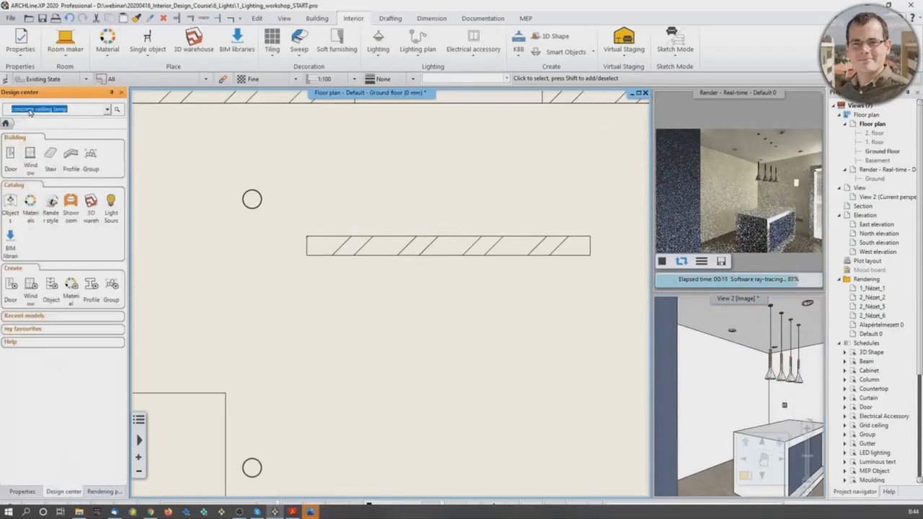
pyautogui.write('spot lamp')
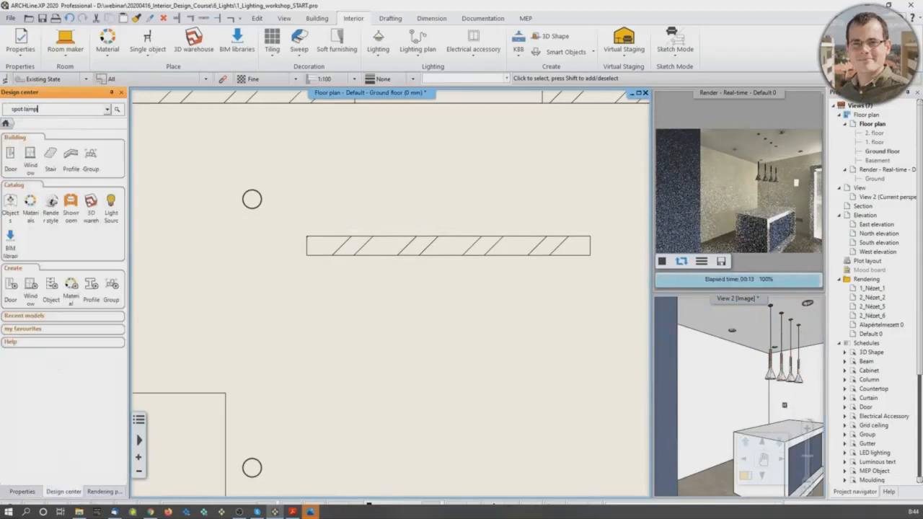
pyautogui.press('Return')
# Step: Place the single Spot lamp from the search results on the floor plan, just in front of the middle of the short freestanding wall
pyautogui.moveTo(86, 256)
pyautogui.moveTo(84, 255); pyautogui.dragTo(443, 289)
pyautogui.scroll(1, 453, 267)
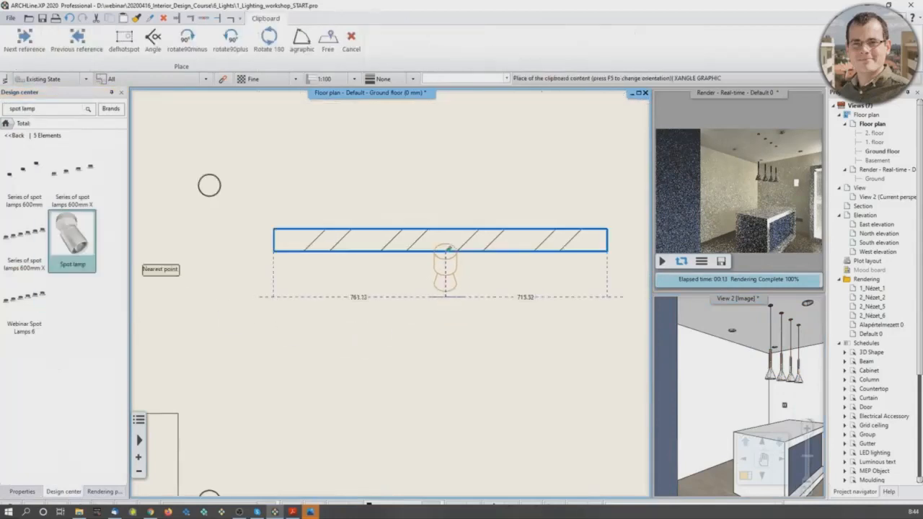
pyautogui.scroll(-2, 404, 289)
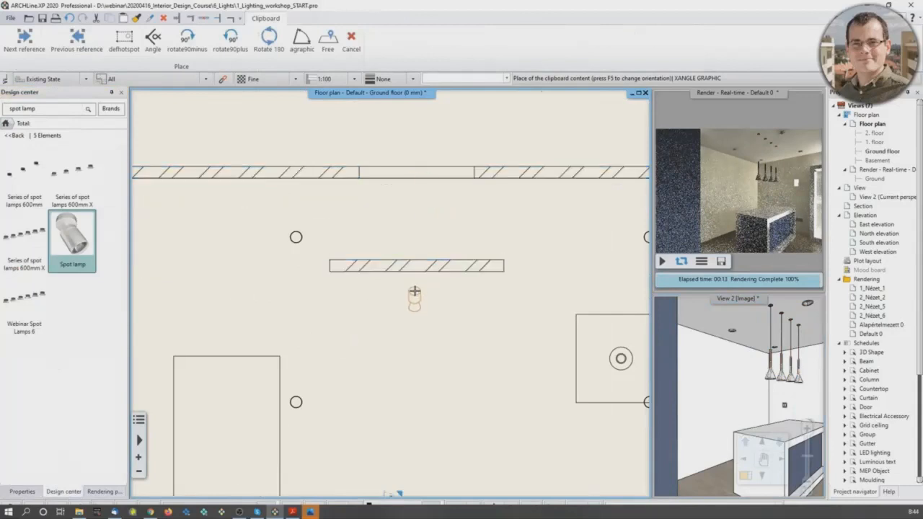
pyautogui.click(414, 292)
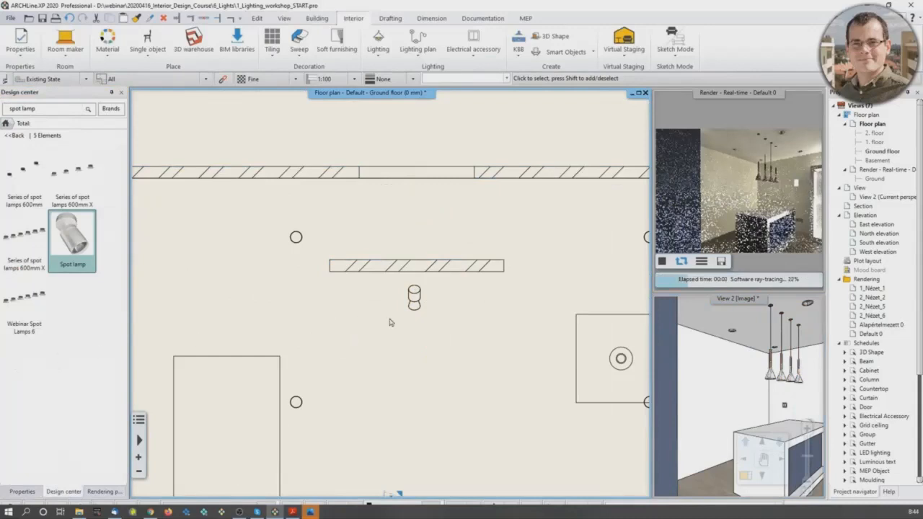
# Step: Set the base elevation of the new spot lamp to 2650 mm
pyautogui.click(414, 296)
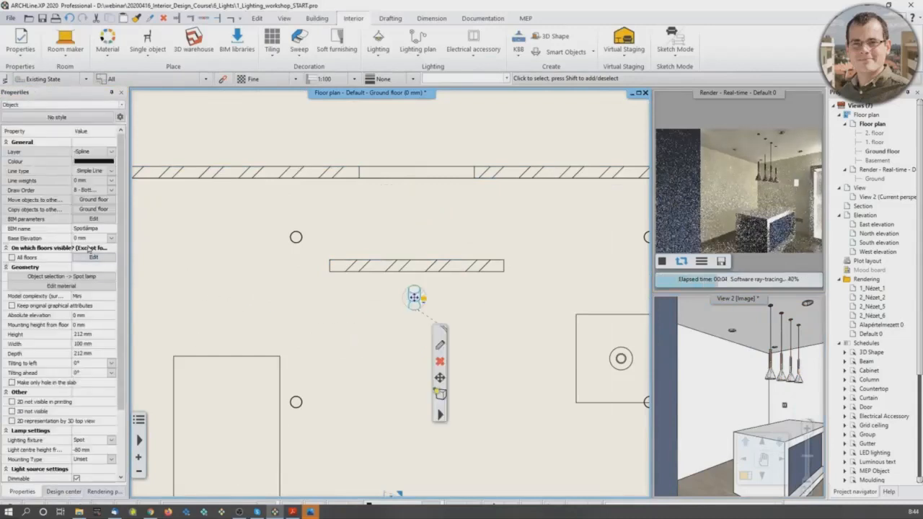
pyautogui.click(83, 238)
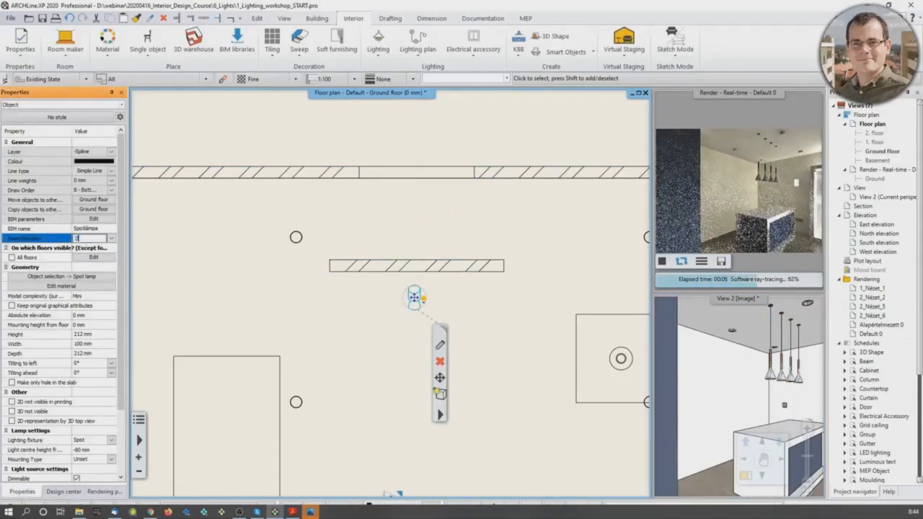
pyautogui.write('2650')
pyautogui.press('Return')
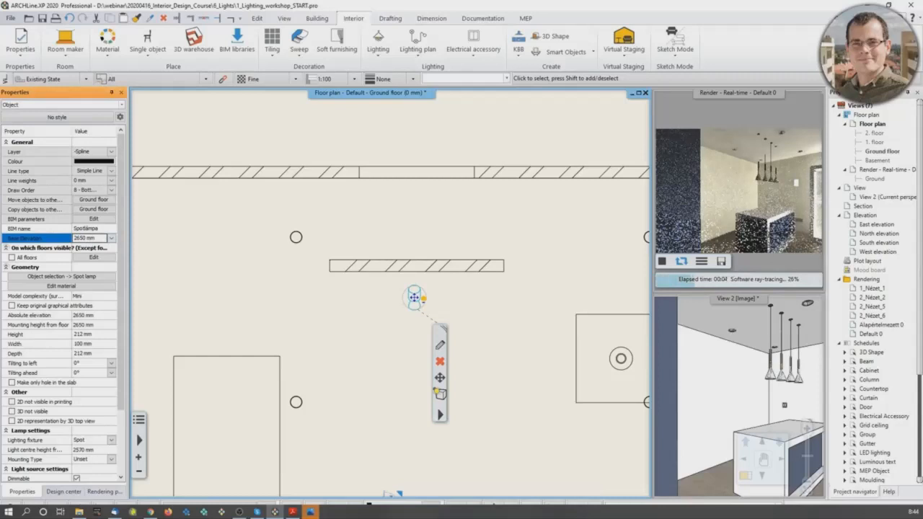
# Step: Rotate the spot lamp half a turn on the floor plan so that its flared head points at the freestanding wall
pyautogui.scroll(3, 414, 312)
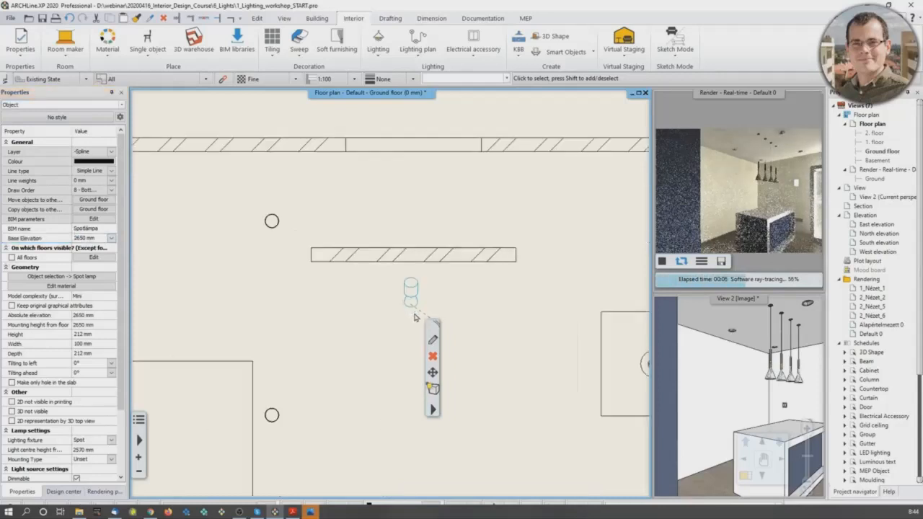
pyautogui.click(353, 257)
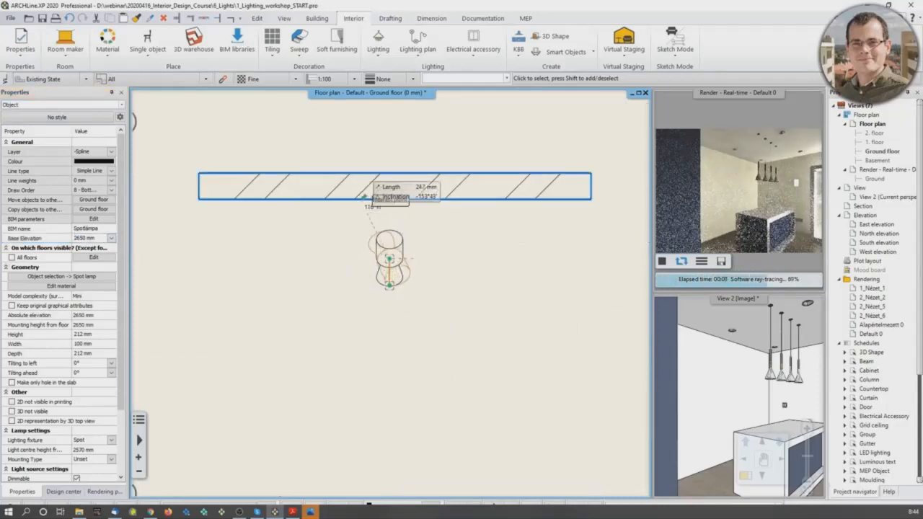
pyautogui.click(395, 182)
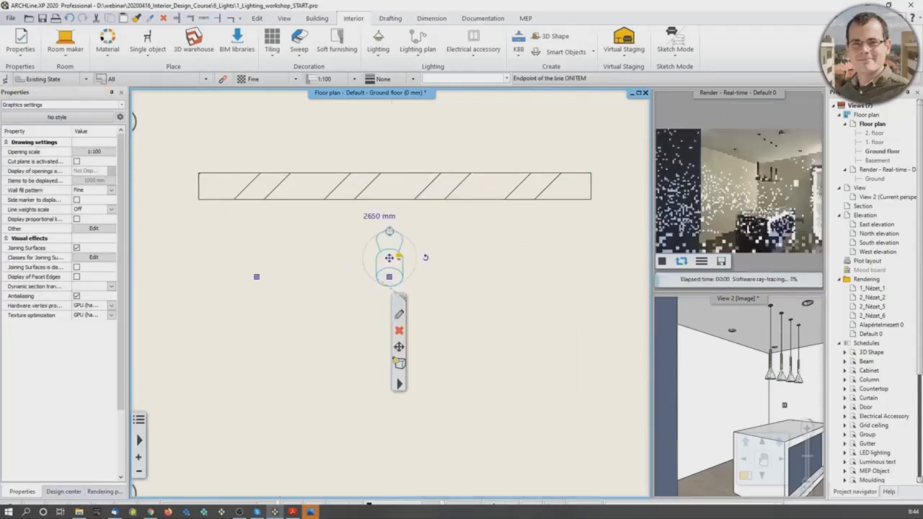
# Step: Frame the spot lamp and the dark freestanding wall in the 3D view and set its light scheme to Lights on
pyautogui.click(721, 191)
pyautogui.rightClick(722, 189)
pyautogui.moveTo(711, 368)
pyautogui.mouseDown(button='right')
pyautogui.moveTo(680, 340)
pyautogui.moveTo(724, 372)
pyautogui.moveTo(712, 406)
pyautogui.moveTo(699, 401)
pyautogui.mouseUp(button='right')
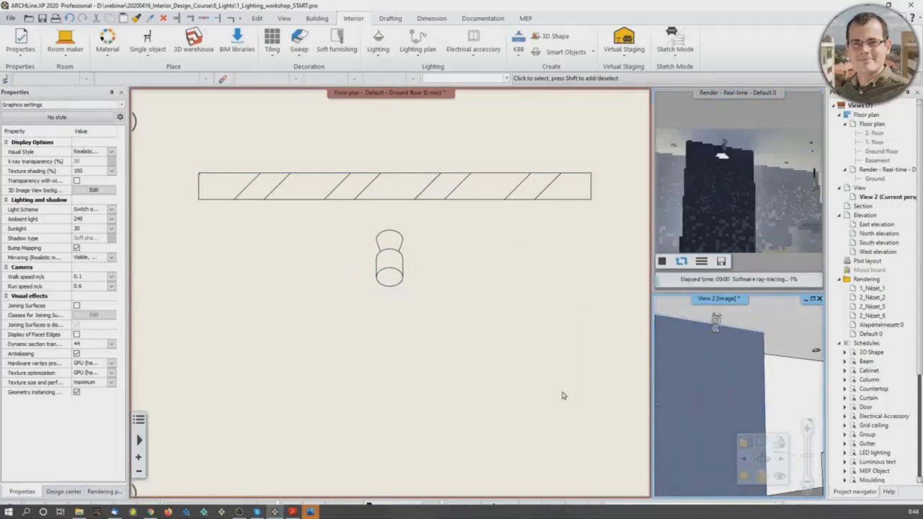
pyautogui.moveTo(711, 392); pyautogui.dragTo(690, 396, button='right')
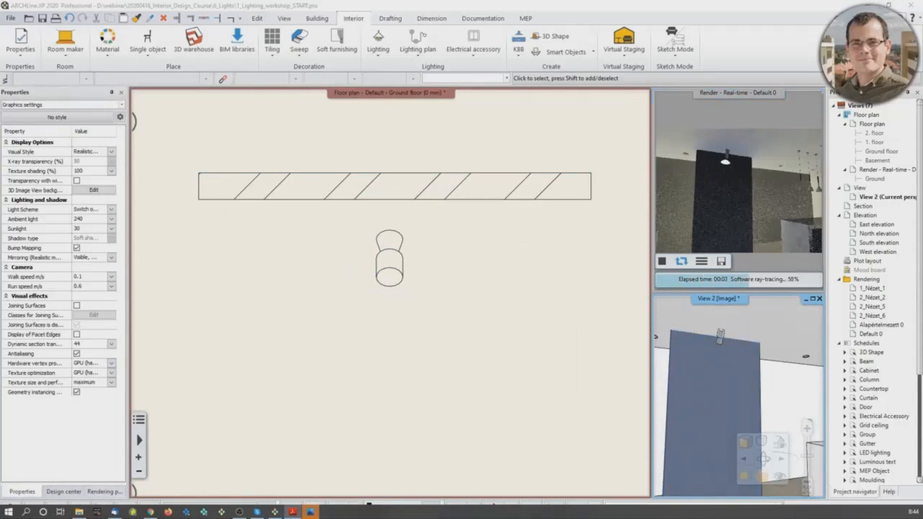
pyautogui.click(762, 452)
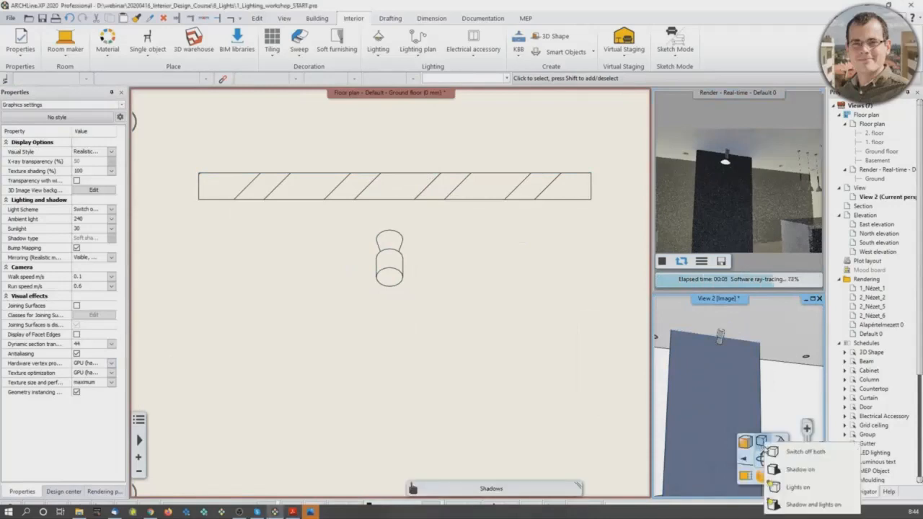
pyautogui.click(788, 489)
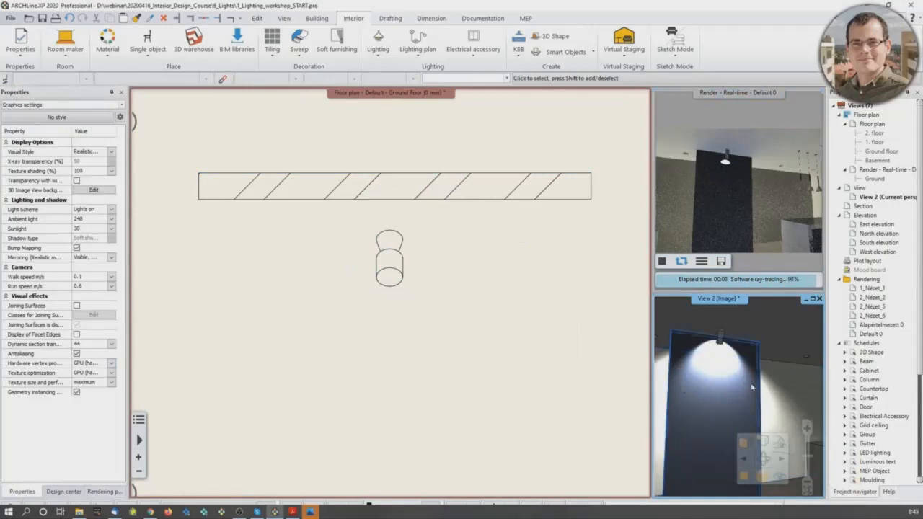
# Step: Switch off both shadows and lights in the 3D view, and turn only the lights back on to compare the effect
pyautogui.click(763, 441)
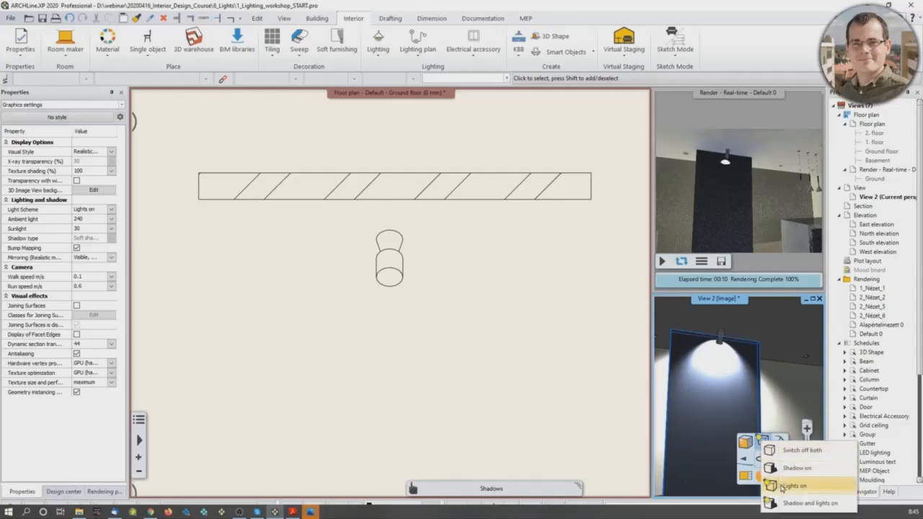
pyautogui.click(789, 451)
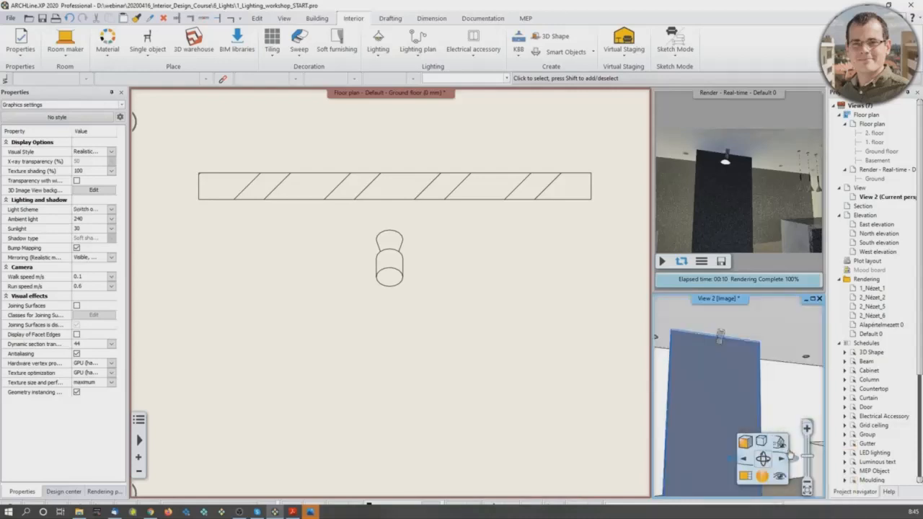
pyautogui.click(767, 443)
pyautogui.click(793, 486)
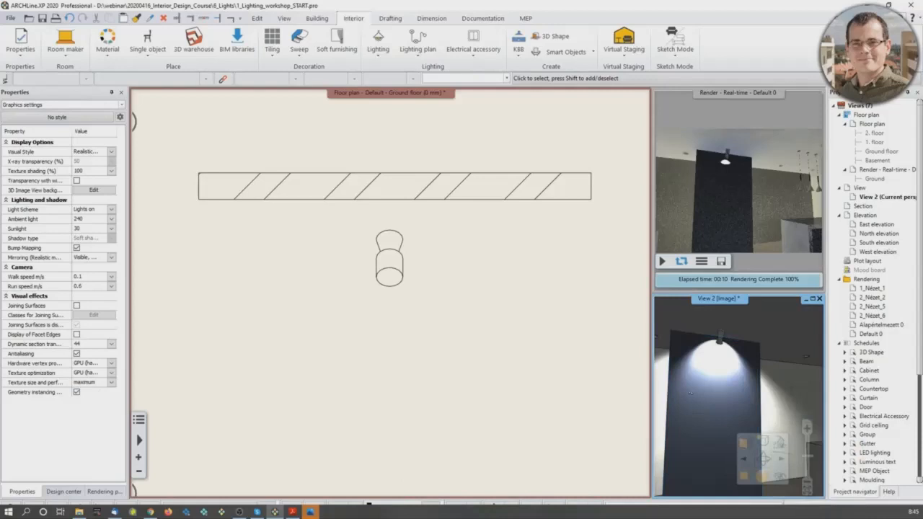
# Step: Select the spot lamp on the floor plan and switch on lights only for it
pyautogui.click(394, 274)
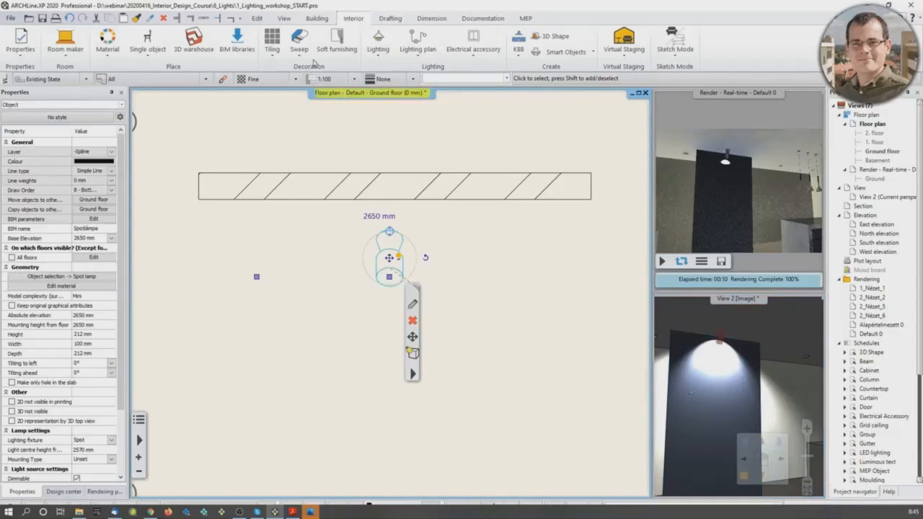
pyautogui.click(379, 51)
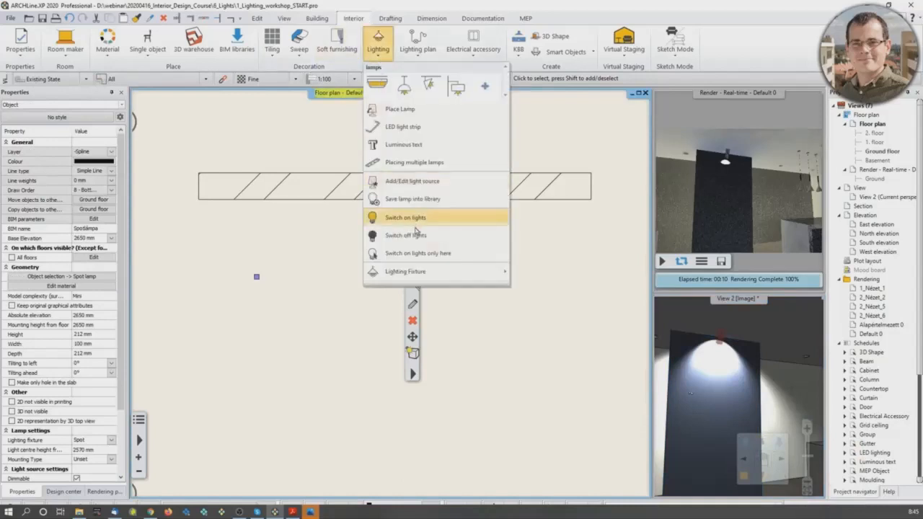
pyautogui.click(424, 258)
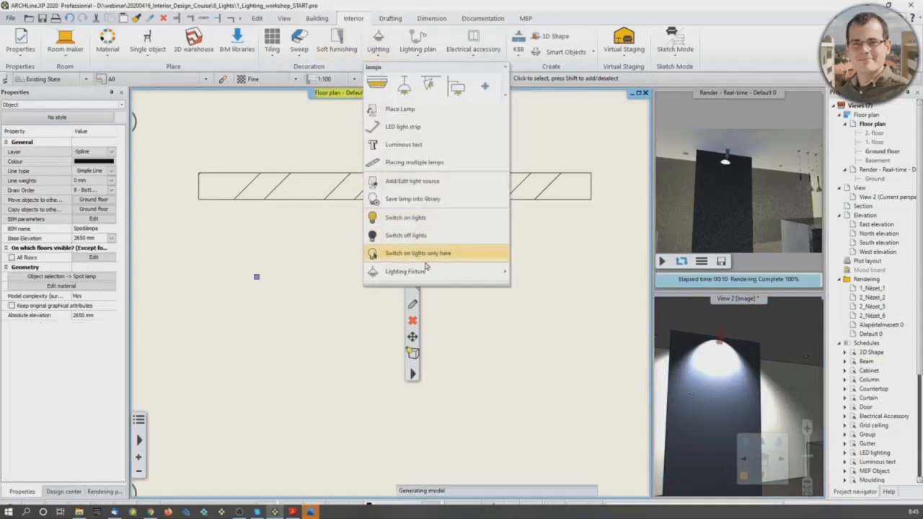
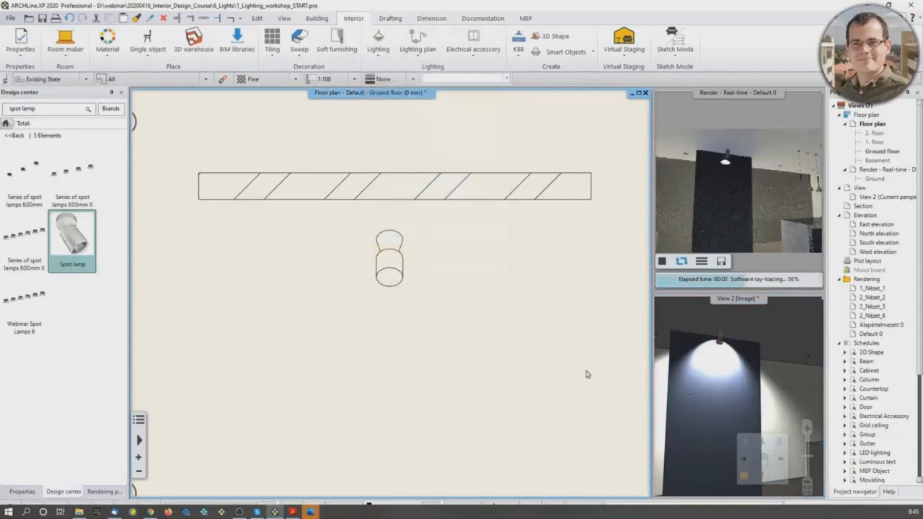
# Step: Open the light source editor for the spot lamp above the dark freestanding wall in the 3D view
pyautogui.doubleClick(739, 299)
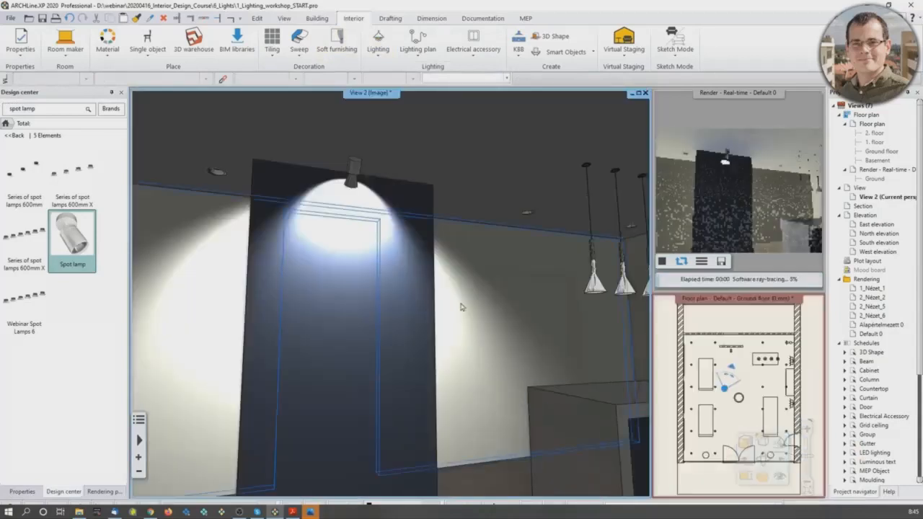
pyautogui.scroll(2, 395, 261)
pyautogui.click(339, 138)
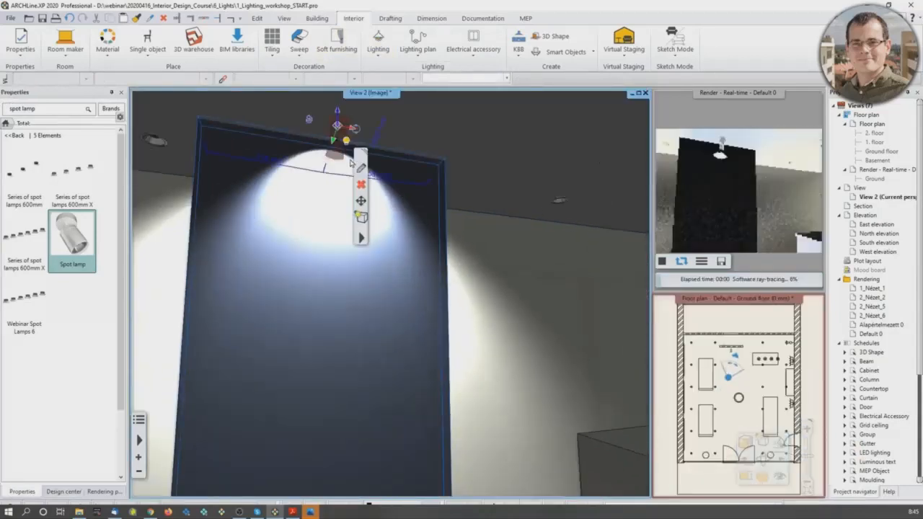
pyautogui.click(361, 238)
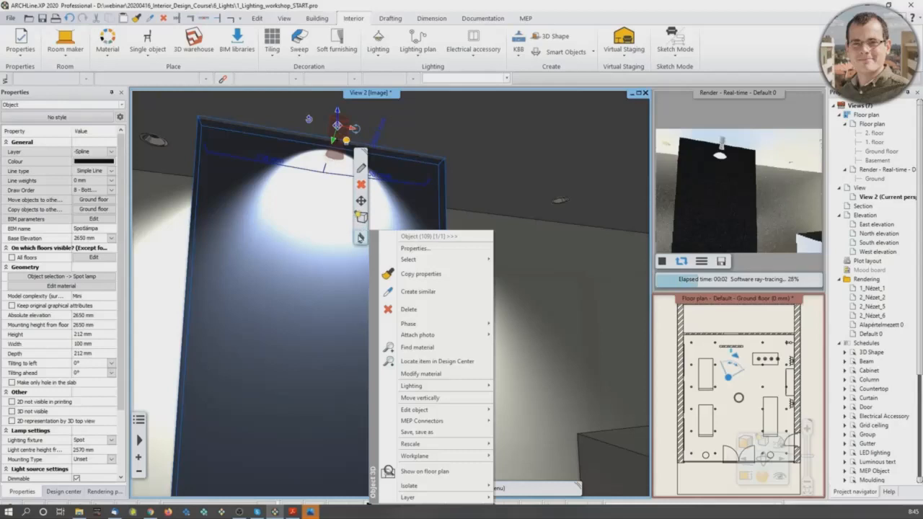
pyautogui.moveTo(431, 388)
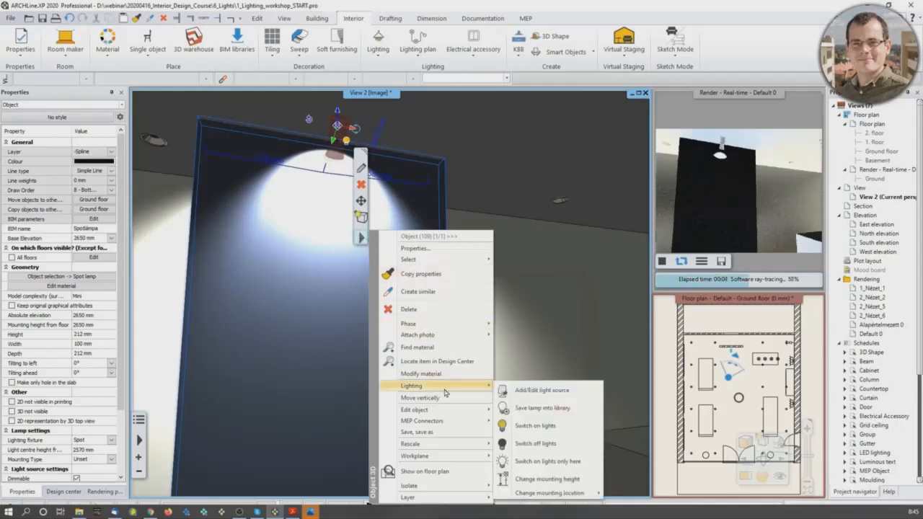
pyautogui.click(534, 393)
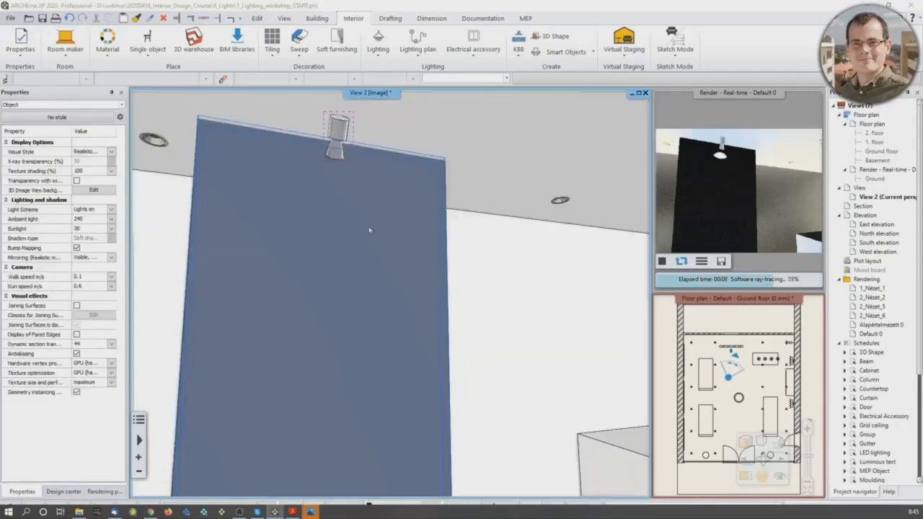
# Step: Show the lamp from the right view and move its light source into the flared head, to Y -100 mm and Z -100 mm
pyautogui.scroll(-3, 462, 245)
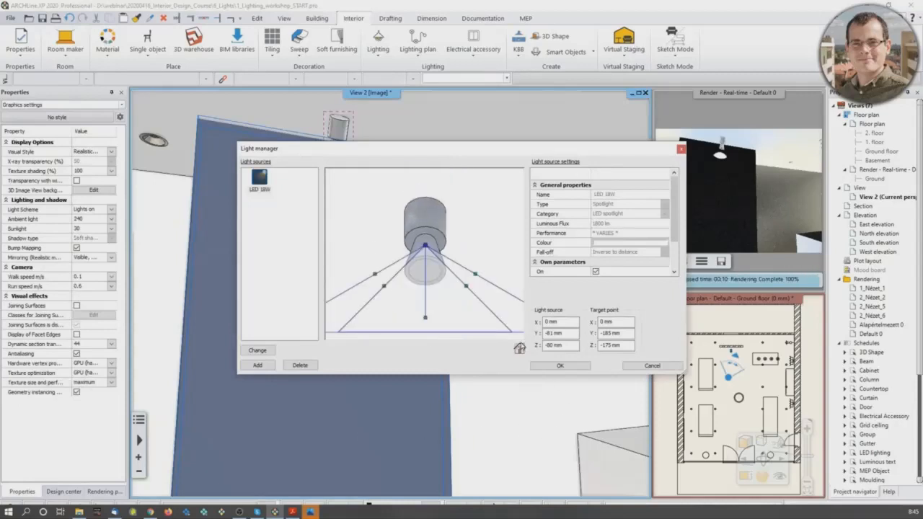
pyautogui.click(519, 348)
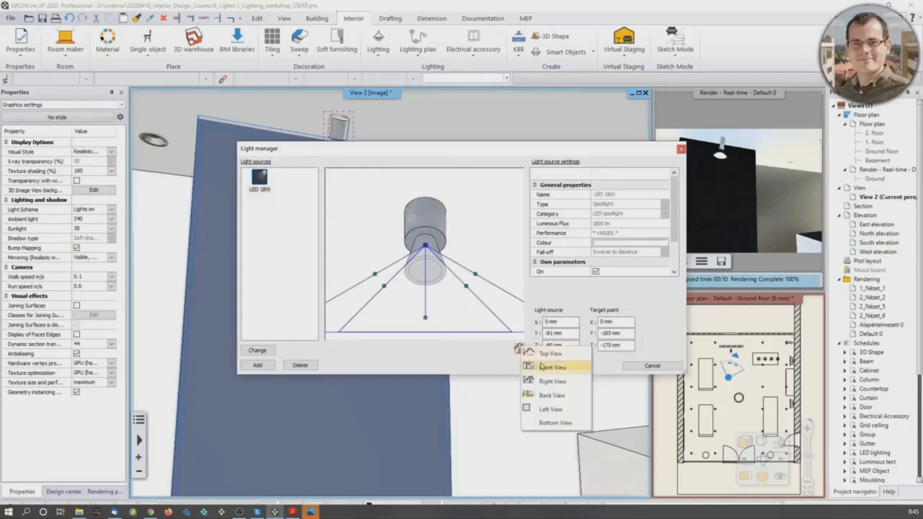
pyautogui.click(556, 381)
pyautogui.scroll(2, 441, 281)
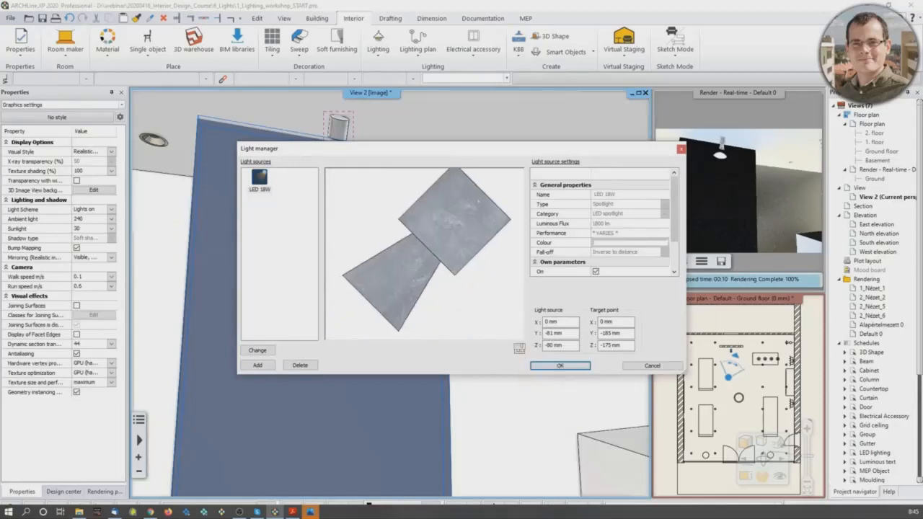
pyautogui.moveTo(419, 252); pyautogui.dragTo(400, 271)
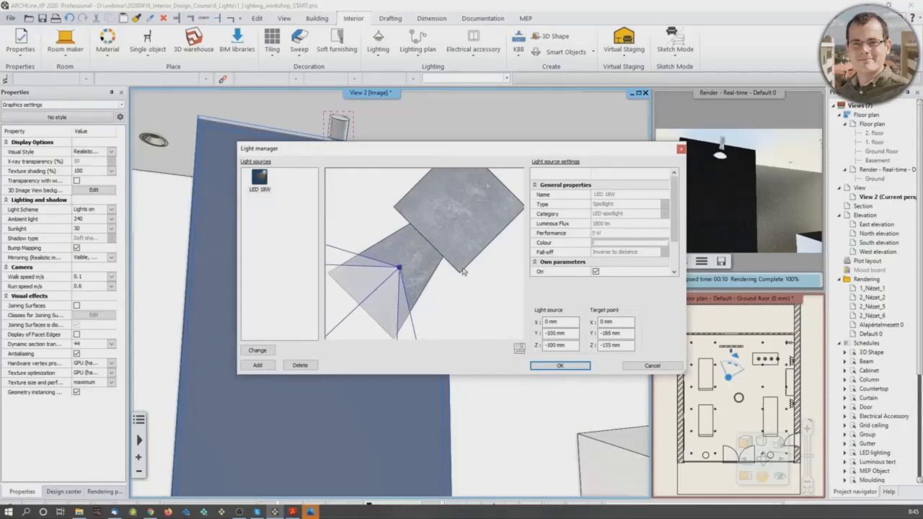
# Step: Set the spotlight's cone angle to 100° and its inner cone angle to 60°
pyautogui.scroll(-2, 619, 249)
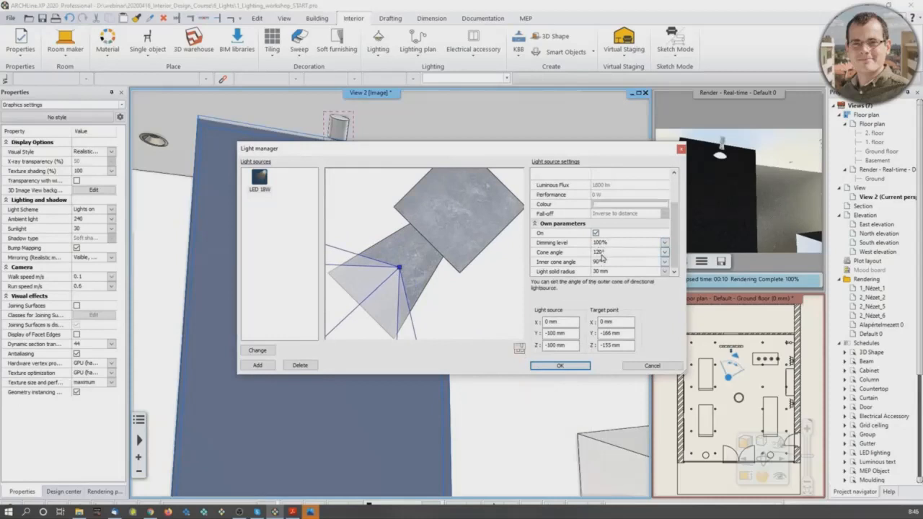
pyautogui.click(609, 252)
pyautogui.scroll(-3, 378, 257)
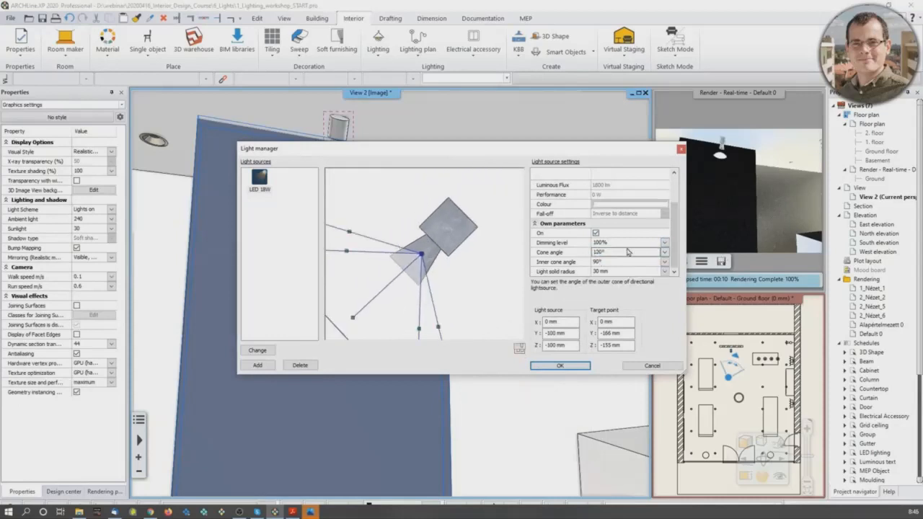
pyautogui.click(605, 253)
pyautogui.click(614, 262)
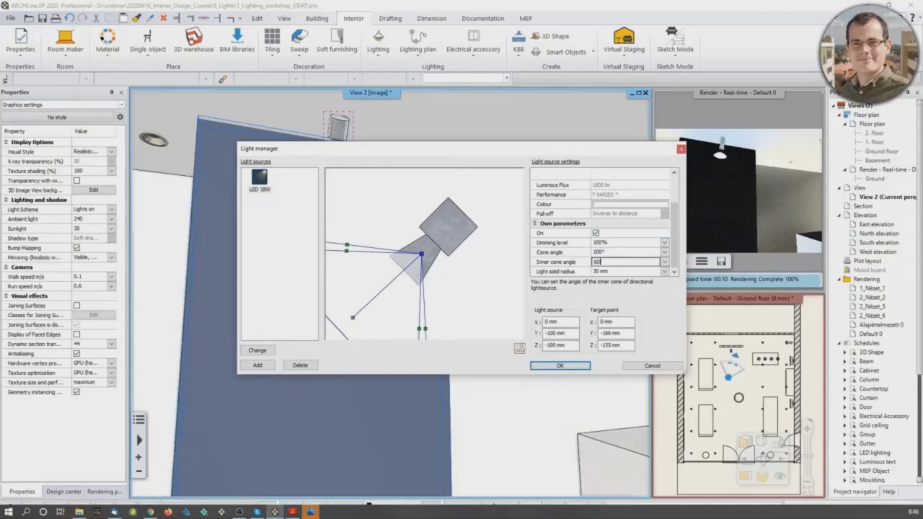
pyautogui.write('60')
pyautogui.click(620, 254)
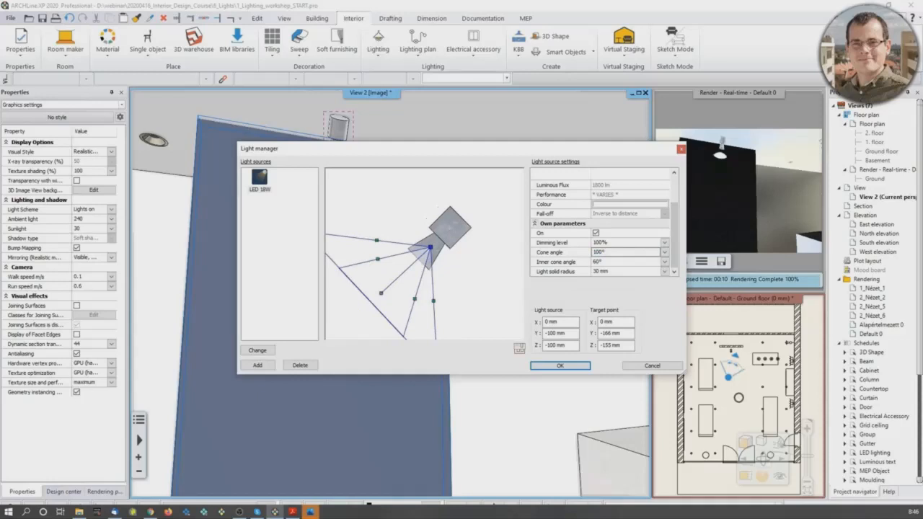
# Step: Check the light cone from the top and front views, and accept the light source changes
pyautogui.click(520, 350)
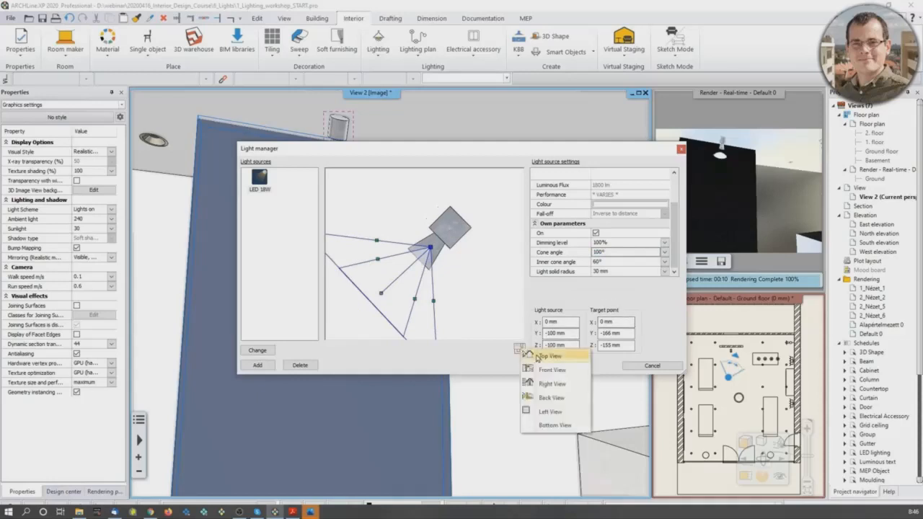
pyautogui.click(539, 358)
pyautogui.click(520, 350)
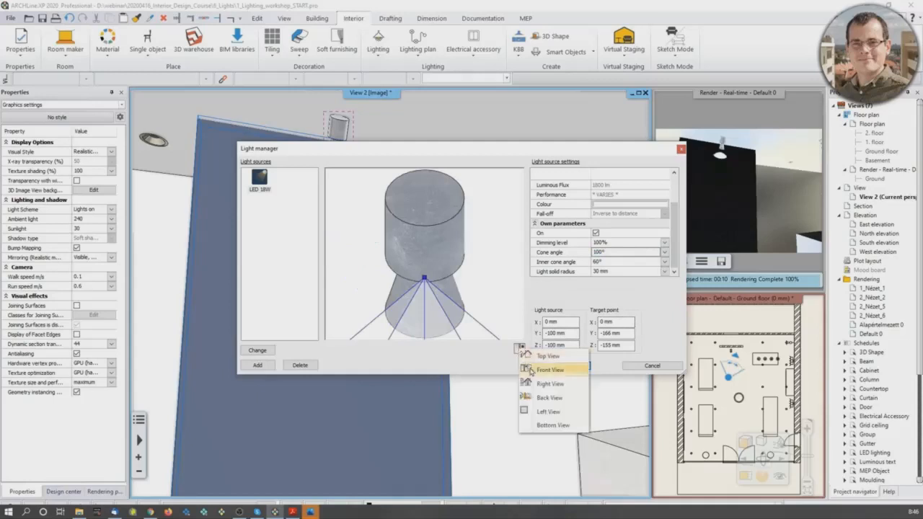
pyautogui.click(534, 371)
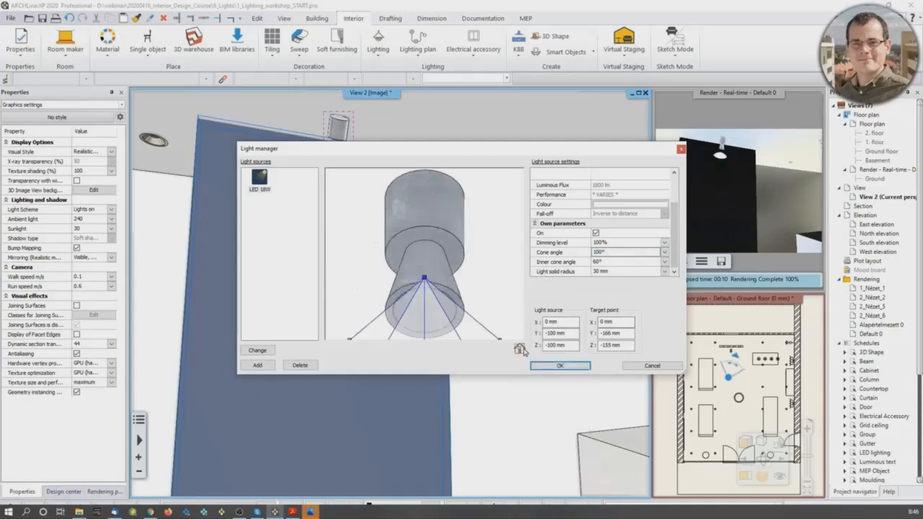
pyautogui.moveTo(413, 259); pyautogui.dragTo(411, 222, button='middle')
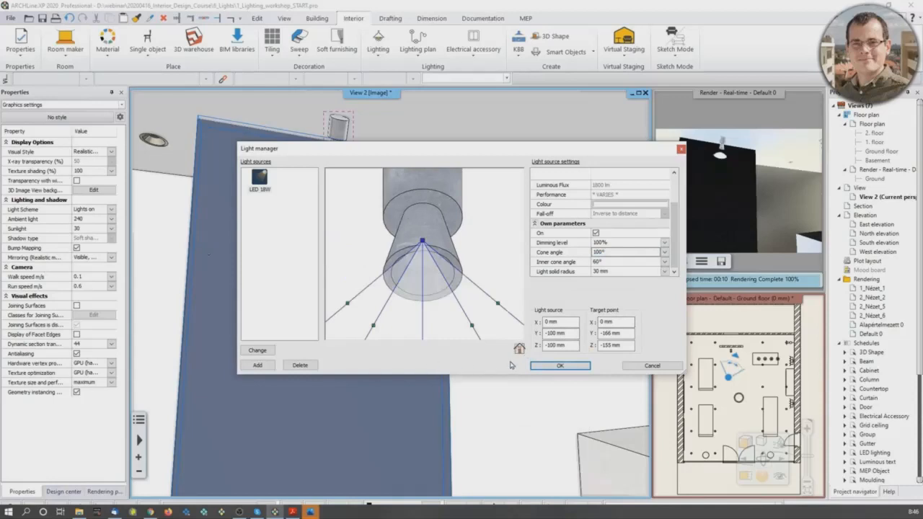
pyautogui.click(561, 366)
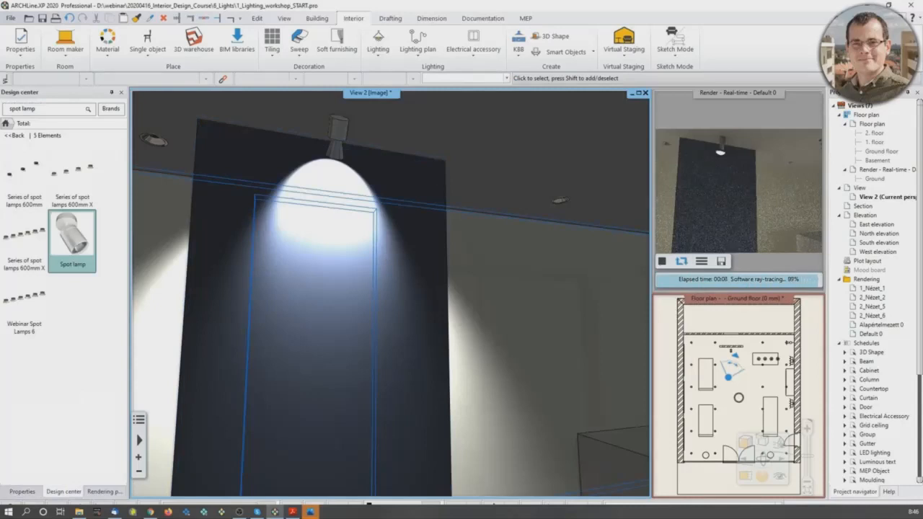
# Step: Select the spot lamp's light source in the 3D view and change its direction by moving the target point down the dark wall
pyautogui.click(339, 171)
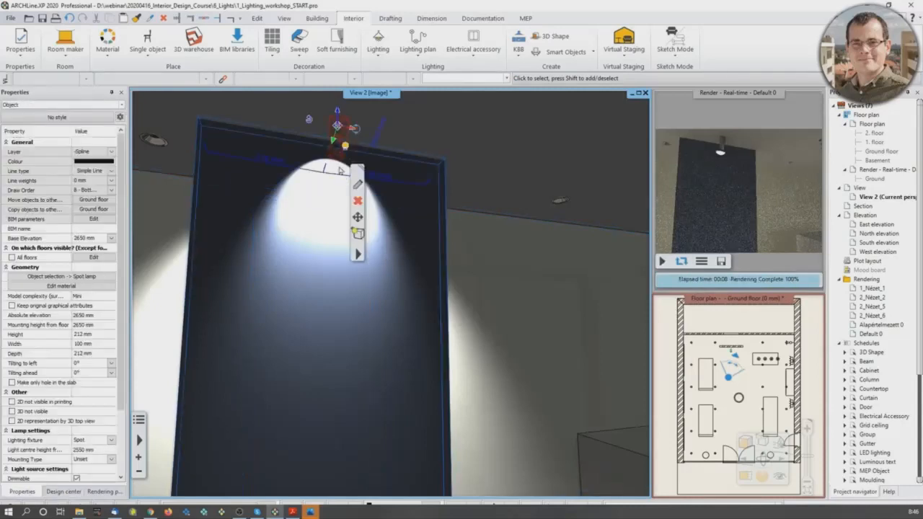
pyautogui.click(345, 148)
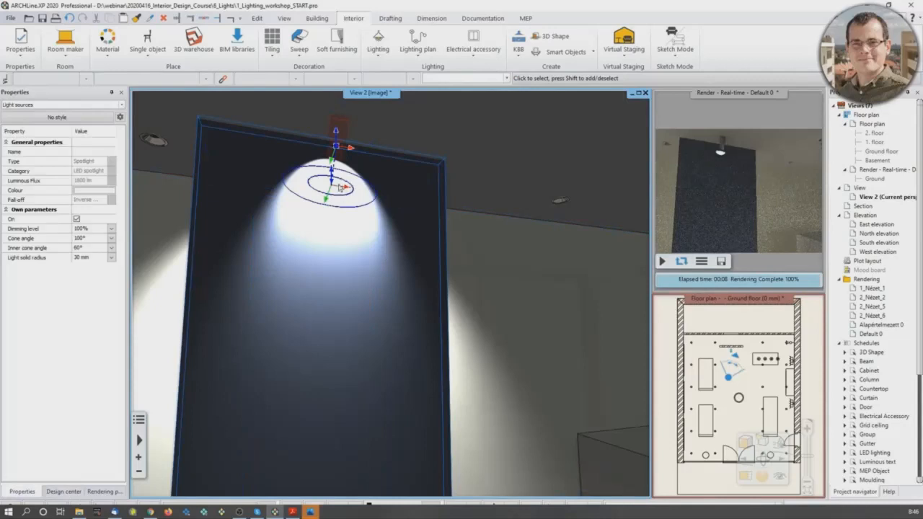
pyautogui.scroll(2, 333, 167)
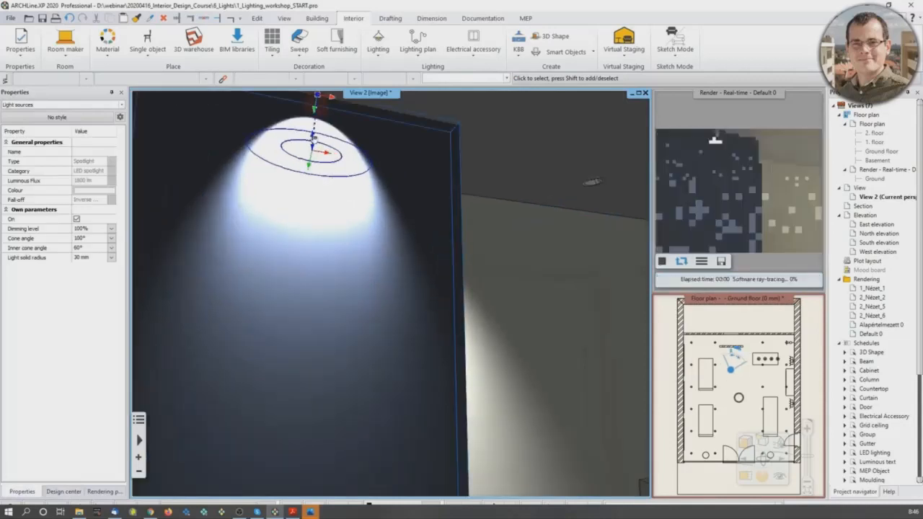
pyautogui.click(311, 150)
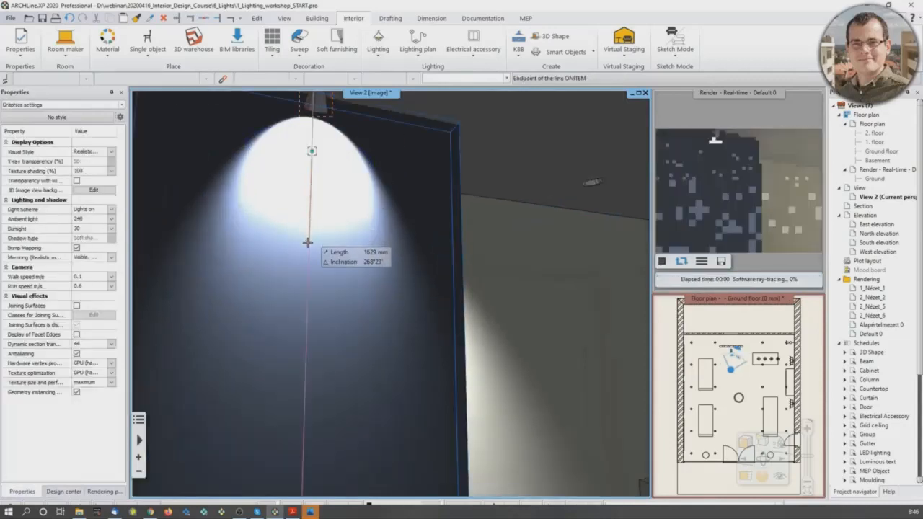
pyautogui.click(332, 220)
pyautogui.scroll(-2, 332, 221)
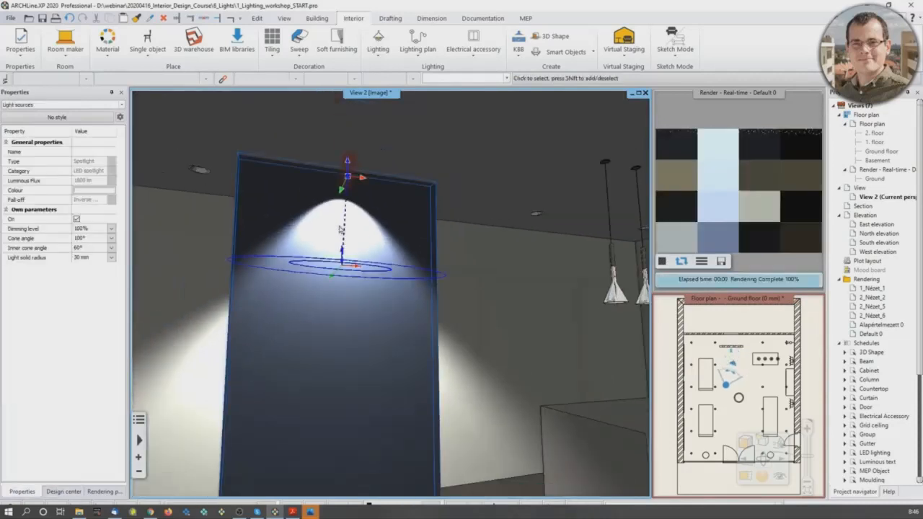
# Step: Change the light direction again by placing the target point still lower on the dark wall
pyautogui.scroll(3, 277, 267)
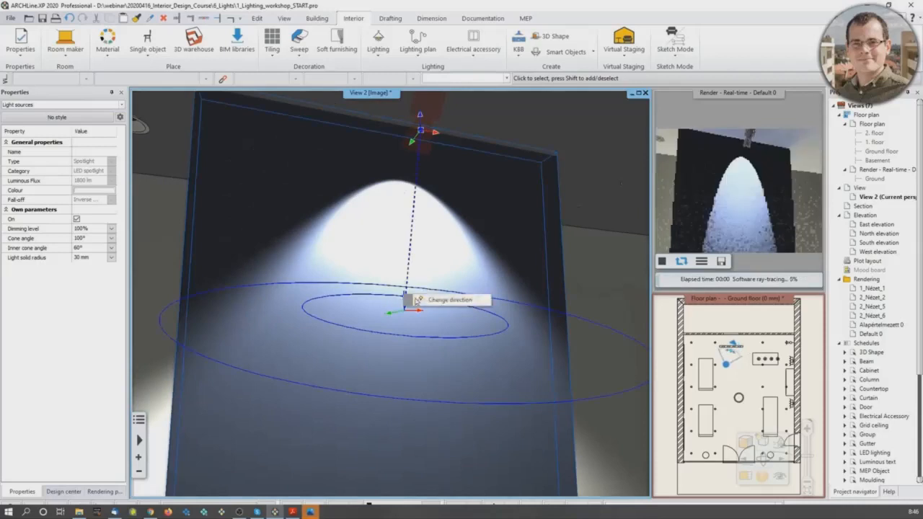
pyautogui.click(404, 311)
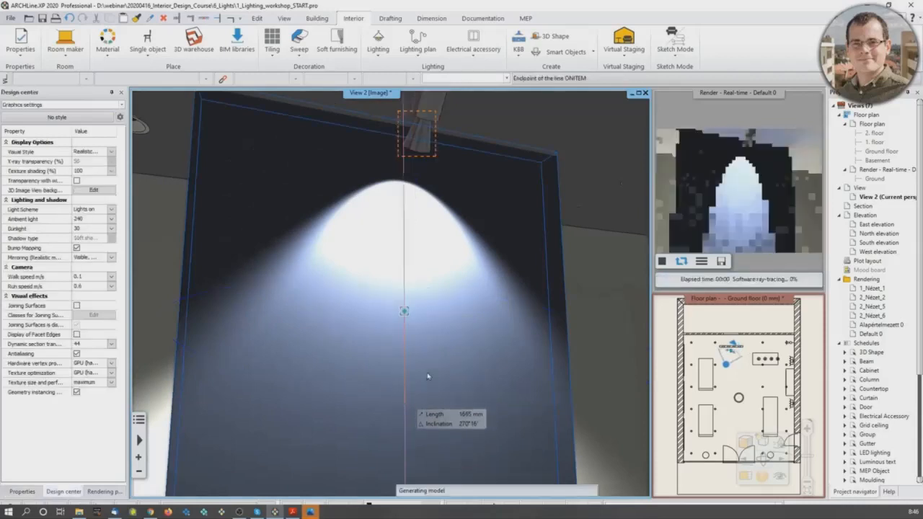
pyautogui.click(428, 371)
pyautogui.scroll(-2, 424, 368)
pyautogui.scroll(-1, 424, 368)
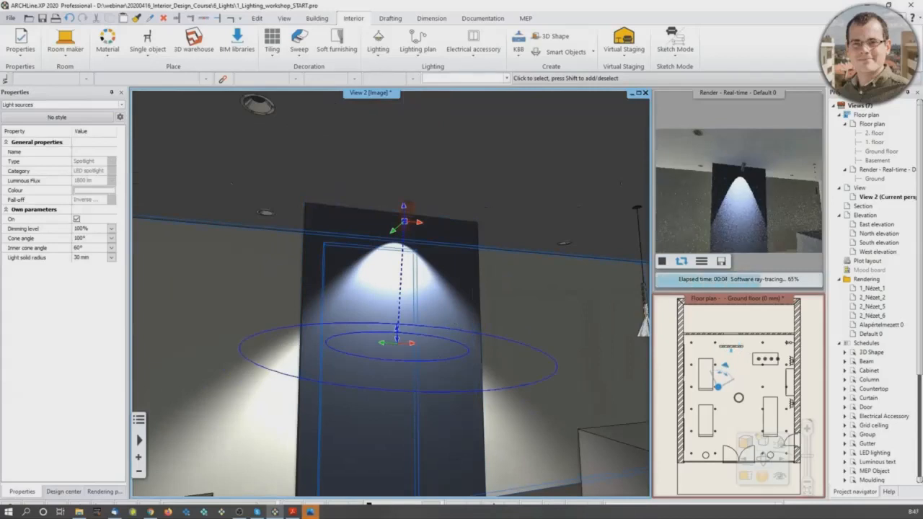
# Step: Turn off the lighting effects in the 3D view, deselect the spot lamp and frame the round display stand
pyautogui.click(762, 442)
pyautogui.click(786, 448)
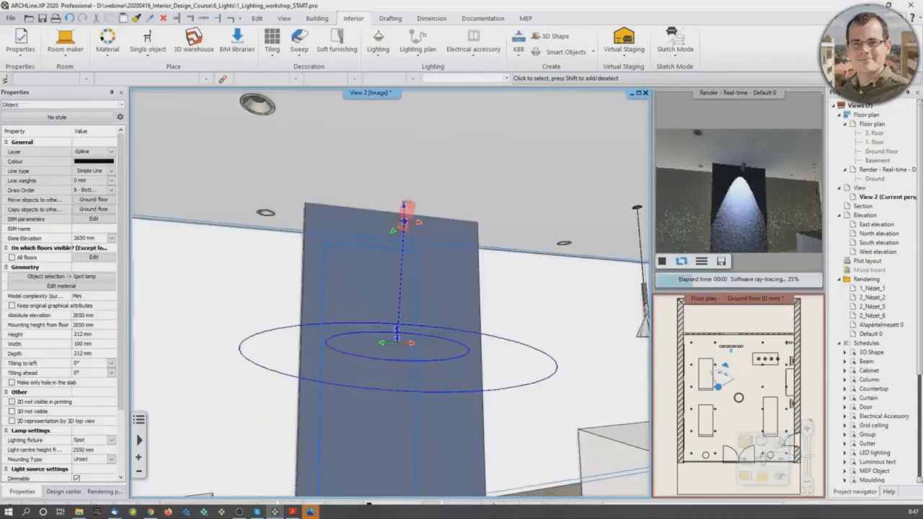
pyautogui.moveTo(543, 390)
pyautogui.mouseDown(button='middle')
pyautogui.moveTo(539, 379)
pyautogui.moveTo(479, 380)
pyautogui.moveTo(485, 397)
pyautogui.moveTo(464, 340)
pyautogui.moveTo(377, 392)
pyautogui.moveTo(391, 427)
pyautogui.moveTo(487, 465)
pyautogui.moveTo(394, 411)
pyautogui.moveTo(442, 415)
pyautogui.mouseUp(button='middle')
pyautogui.press('Escape')
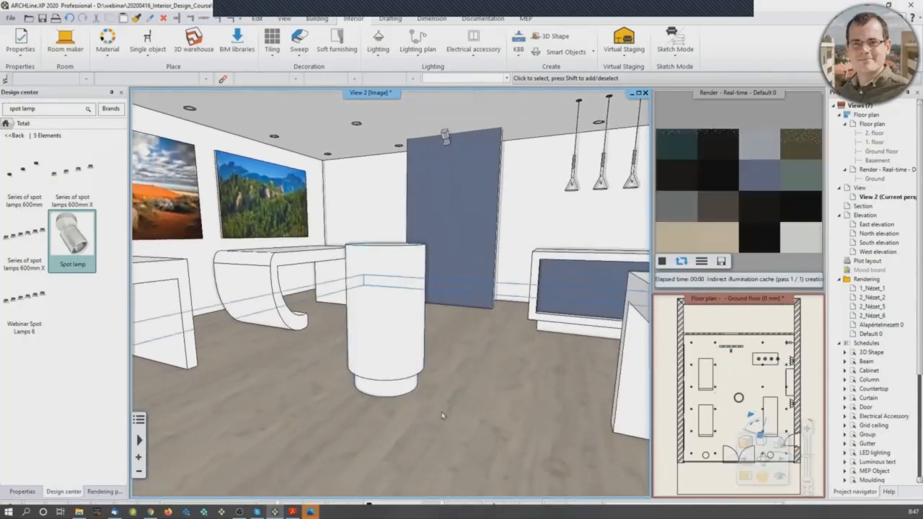
pyautogui.scroll(2, 443, 415)
# Step: Start an LED light strip in the floor plan and trace the first half of the round stand's inner circle with an arc
pyautogui.moveTo(776, 415); pyautogui.dragTo(763, 415, button='middle')
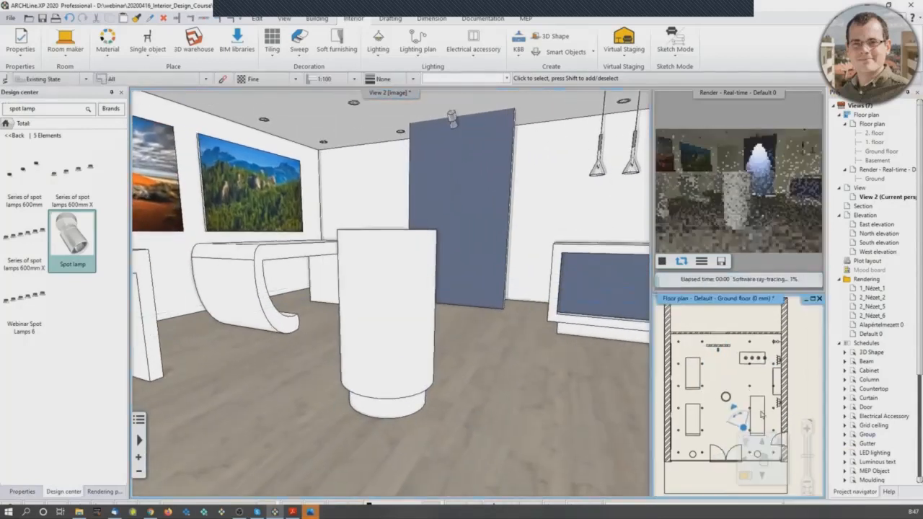
pyautogui.click(746, 477)
pyautogui.scroll(4, 394, 306)
pyautogui.scroll(3, 401, 264)
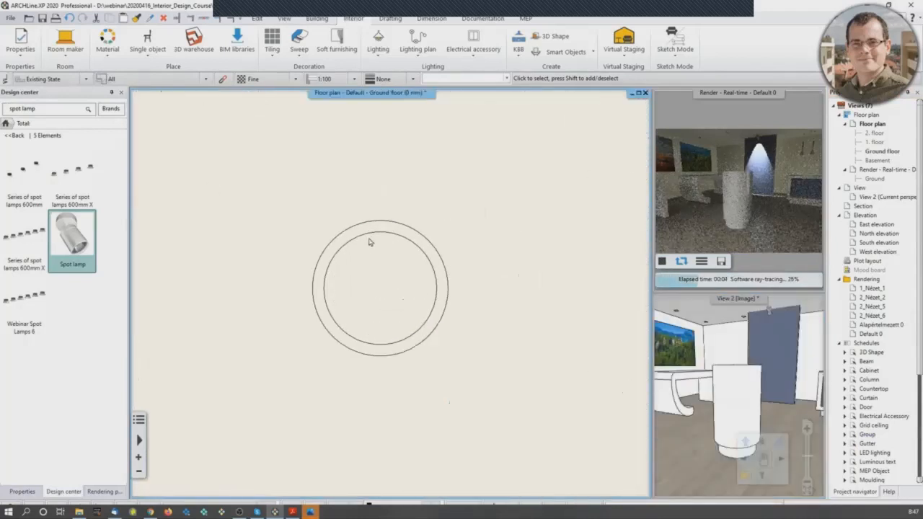
pyautogui.click(377, 59)
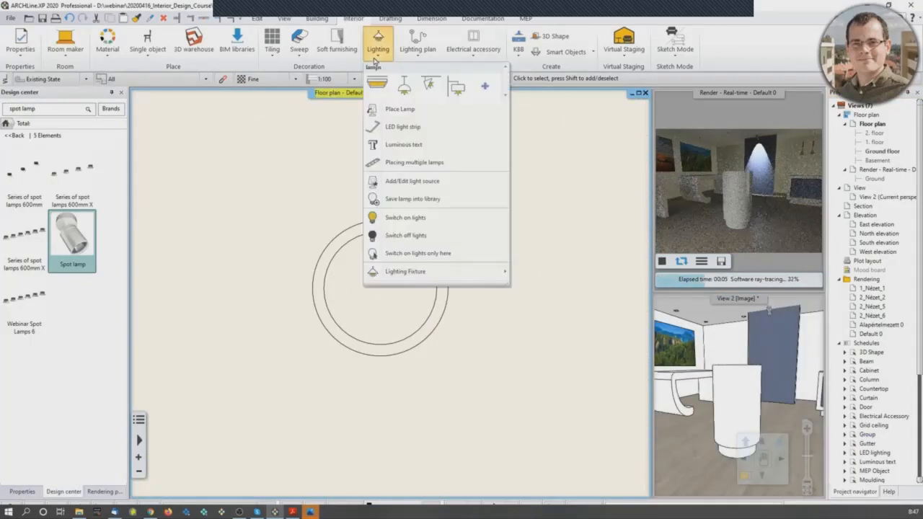
pyautogui.click(400, 127)
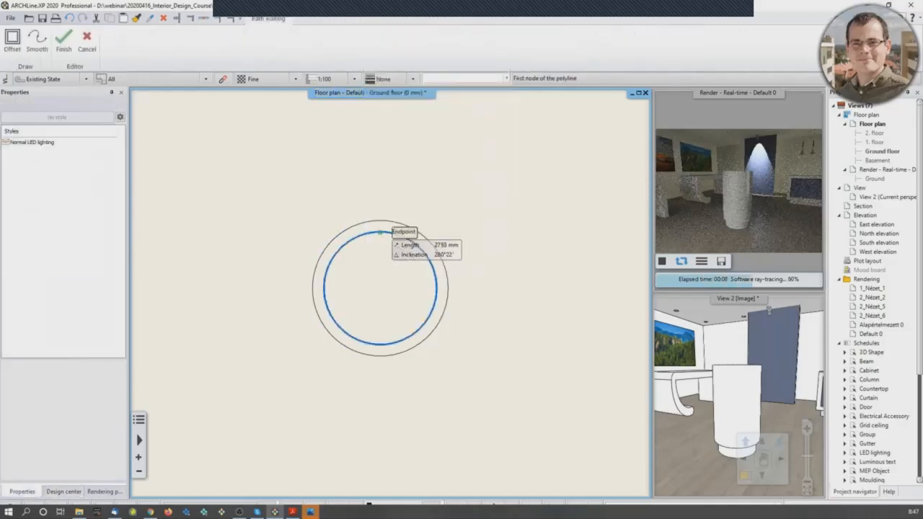
pyautogui.click(381, 231)
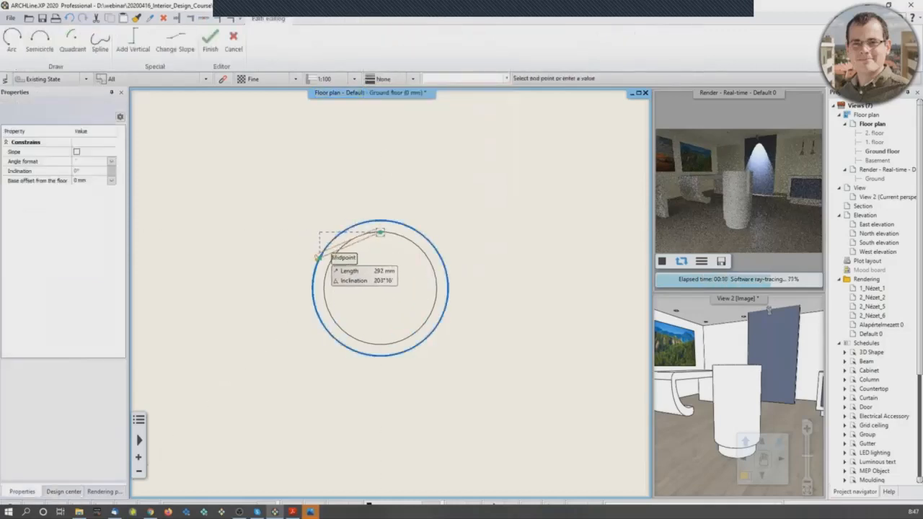
pyautogui.click(13, 38)
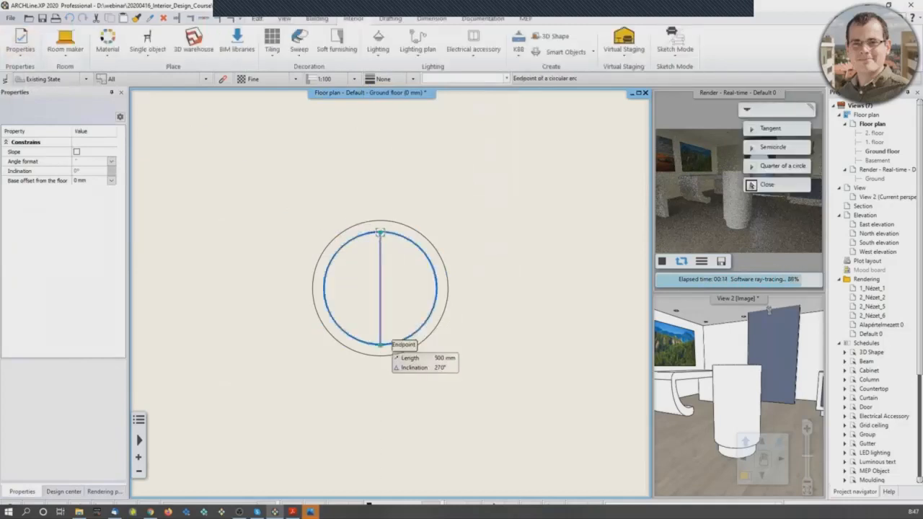
pyautogui.click(381, 345)
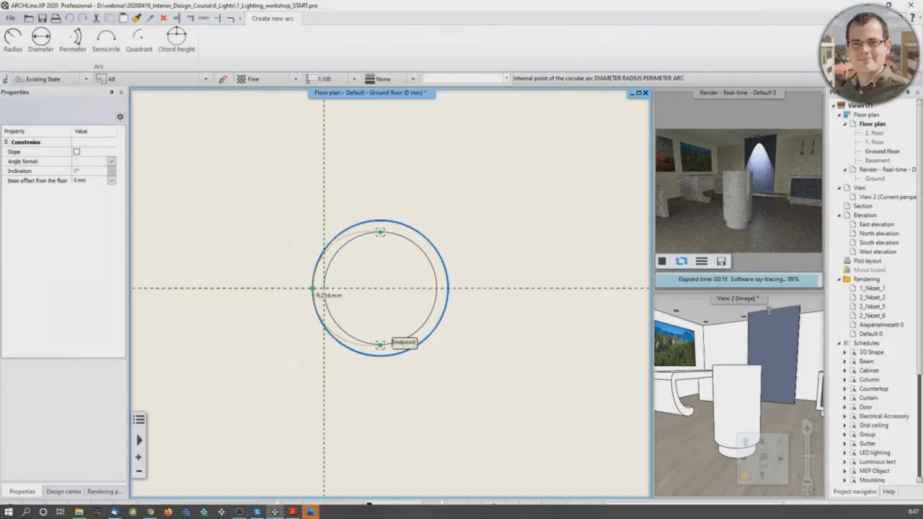
pyautogui.click(324, 289)
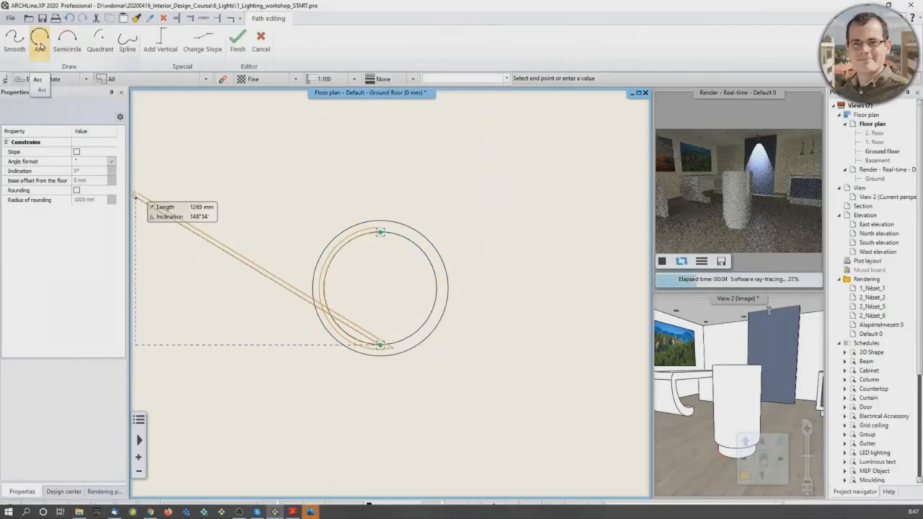
# Step: Close the strip's path with a second arc along the other half of the inner circle and finish the path
pyautogui.click(39, 44)
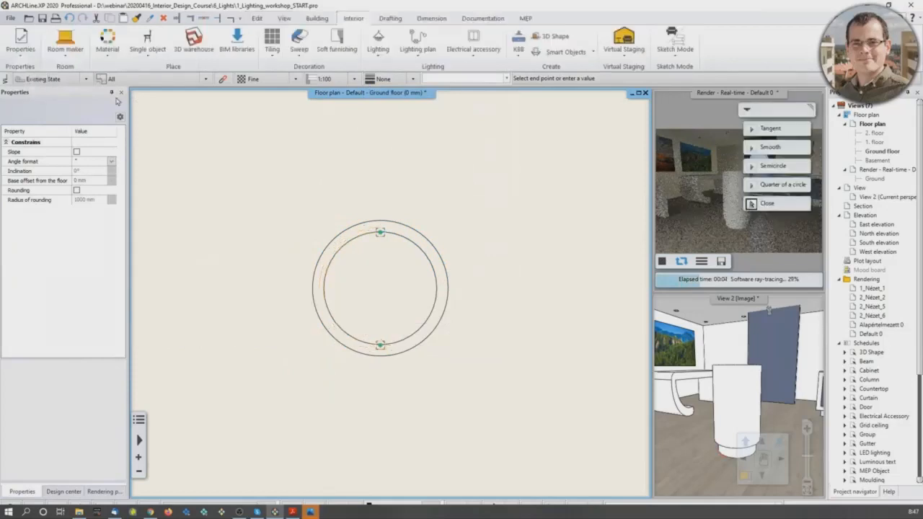
pyautogui.click(437, 287)
pyautogui.press('Return')
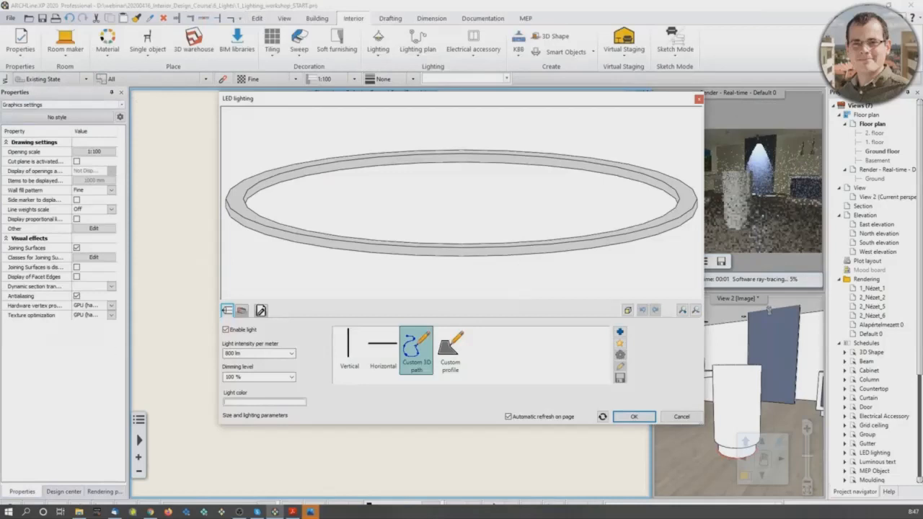
# Step: Set the LED strip's light color to orange (Index: 17) and its material to COPPER002, and accept the settings
pyautogui.click(224, 353)
pyautogui.click(246, 402)
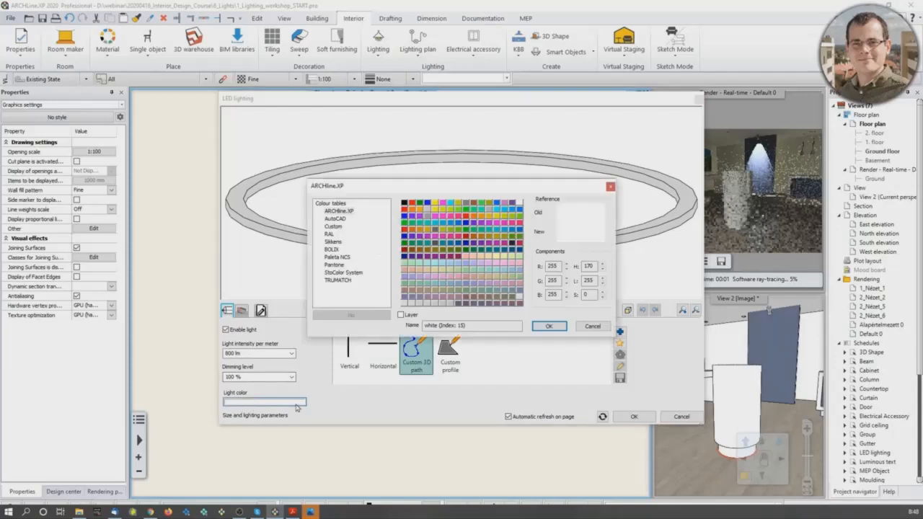
pyautogui.click(412, 209)
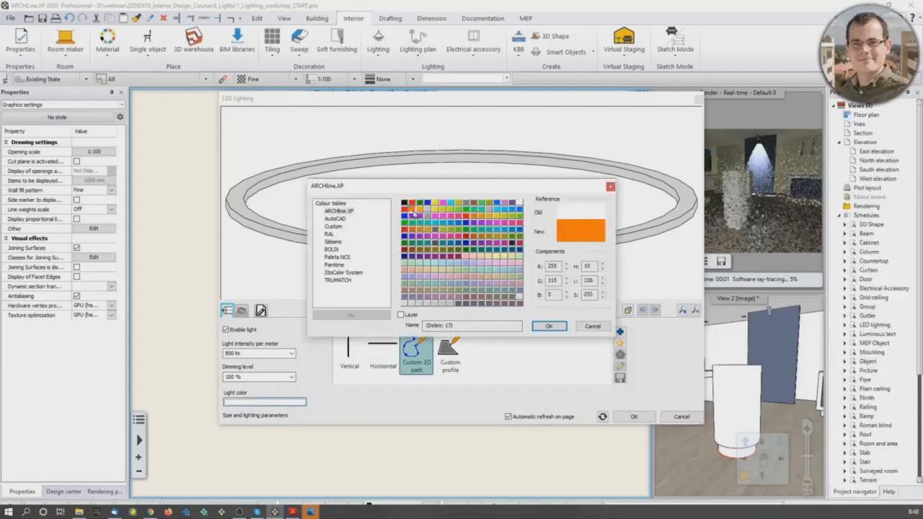
pyautogui.click(546, 327)
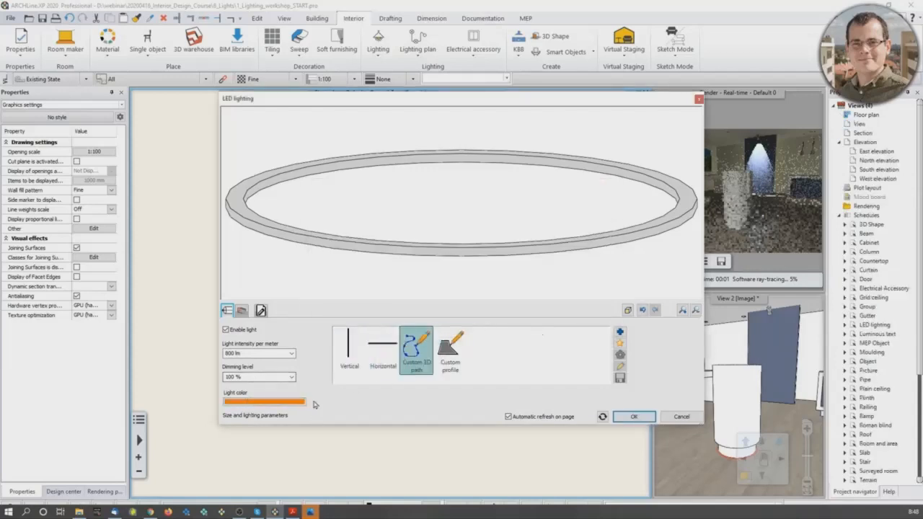
pyautogui.click(243, 310)
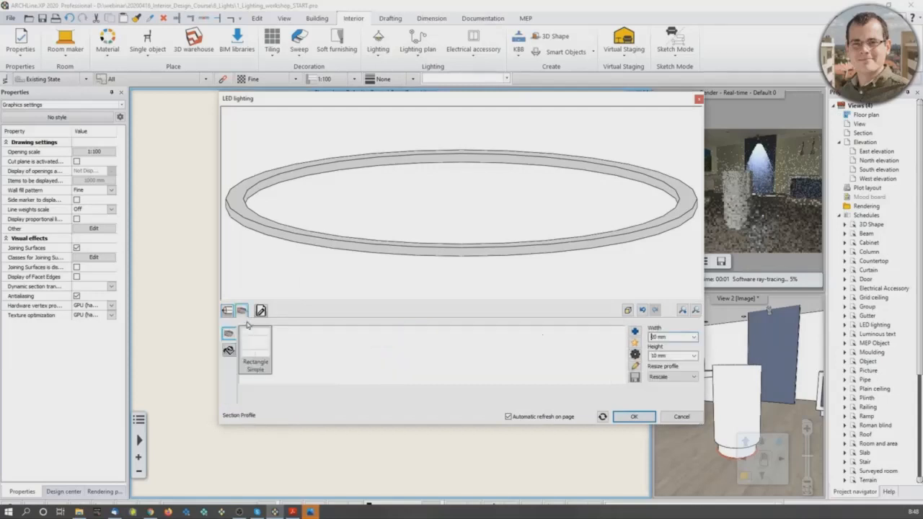
pyautogui.click(231, 351)
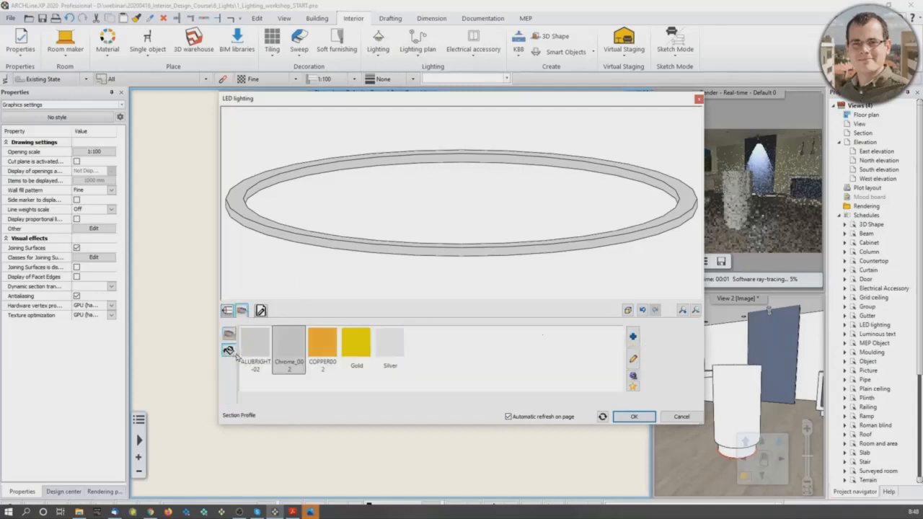
pyautogui.click(328, 348)
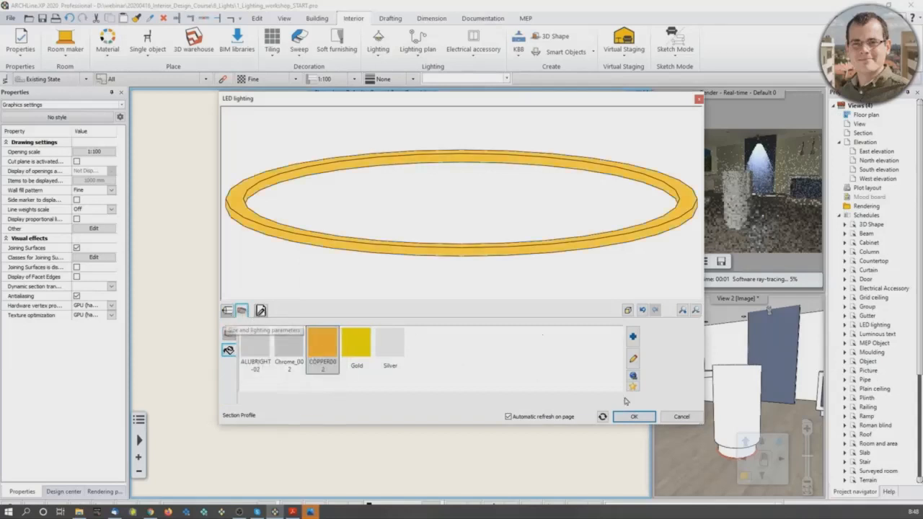
pyautogui.click(637, 417)
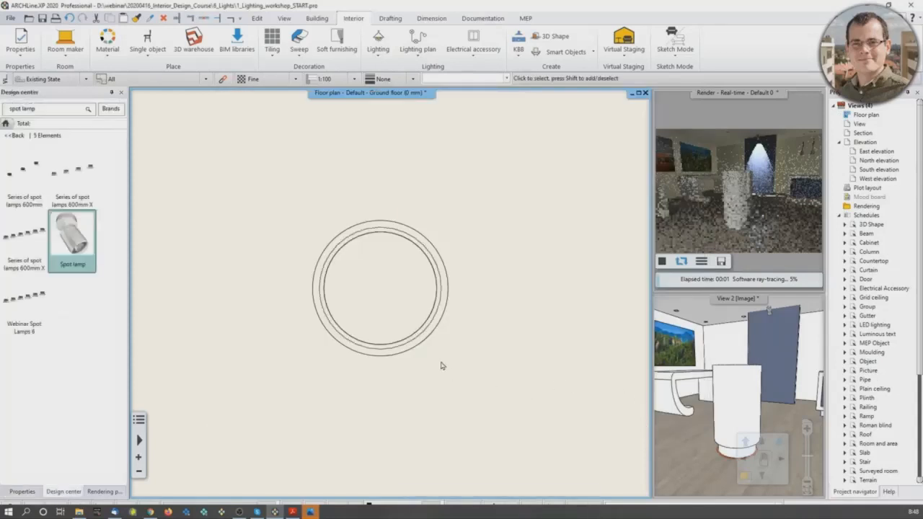
# Step: Select the LED strip under the round stand in the 3D view and set its base elevation to 130 mm
pyautogui.moveTo(438, 340); pyautogui.dragTo(446, 333, button='middle')
pyautogui.click(727, 355)
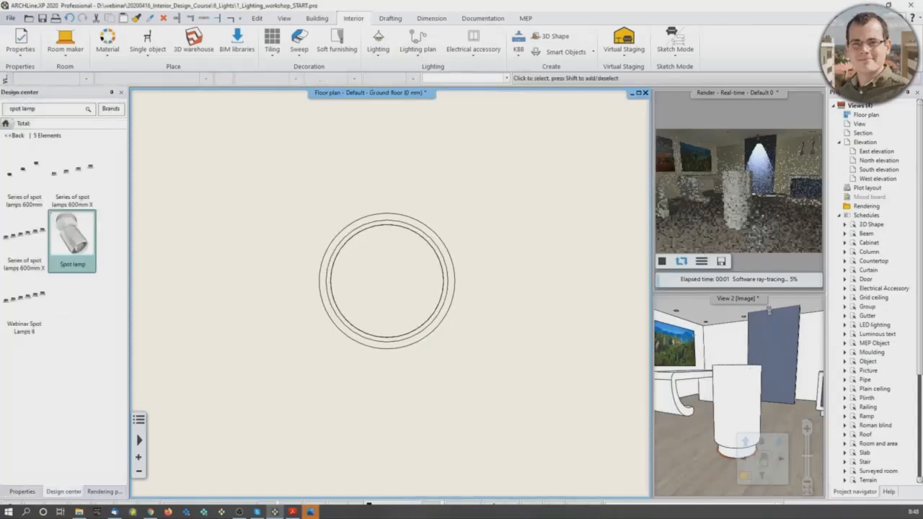
pyautogui.moveTo(727, 354); pyautogui.dragTo(721, 375, button='middle')
pyautogui.scroll(3, 714, 419)
pyautogui.moveTo(710, 415); pyautogui.dragTo(721, 391, button='middle')
pyautogui.scroll(3, 710, 433)
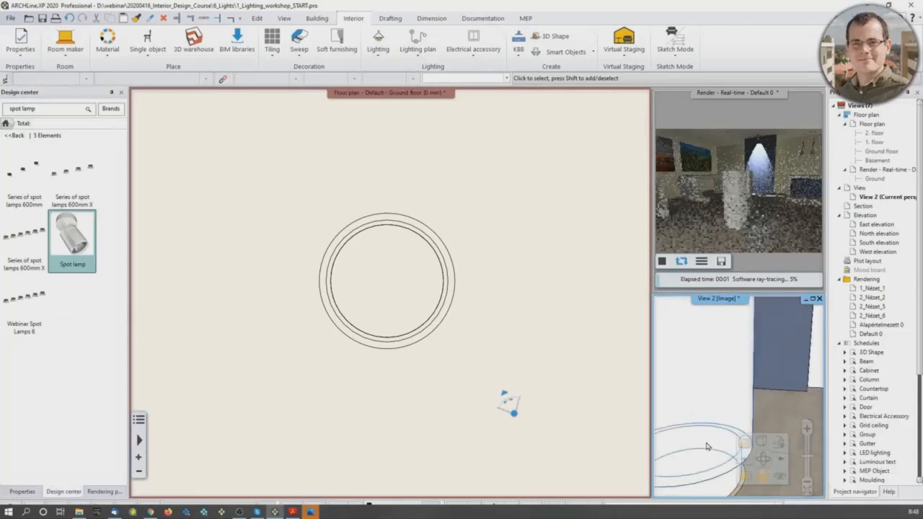
pyautogui.moveTo(707, 445); pyautogui.dragTo(725, 415, button='middle')
pyautogui.click(705, 449)
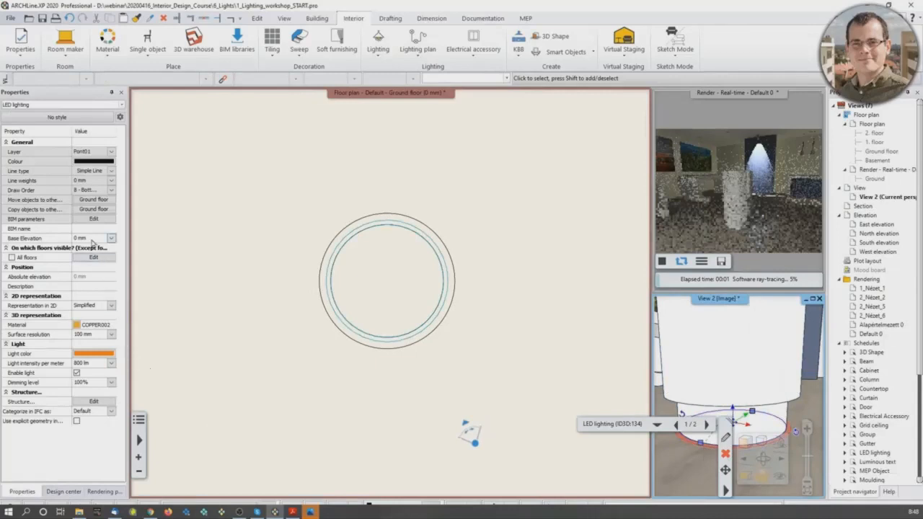
pyautogui.click(90, 238)
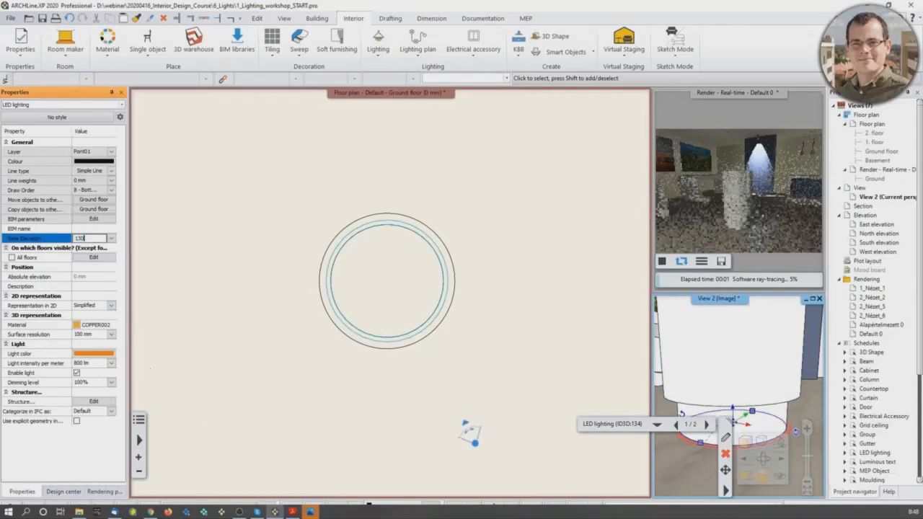
pyautogui.write('130')
pyautogui.press('Return')
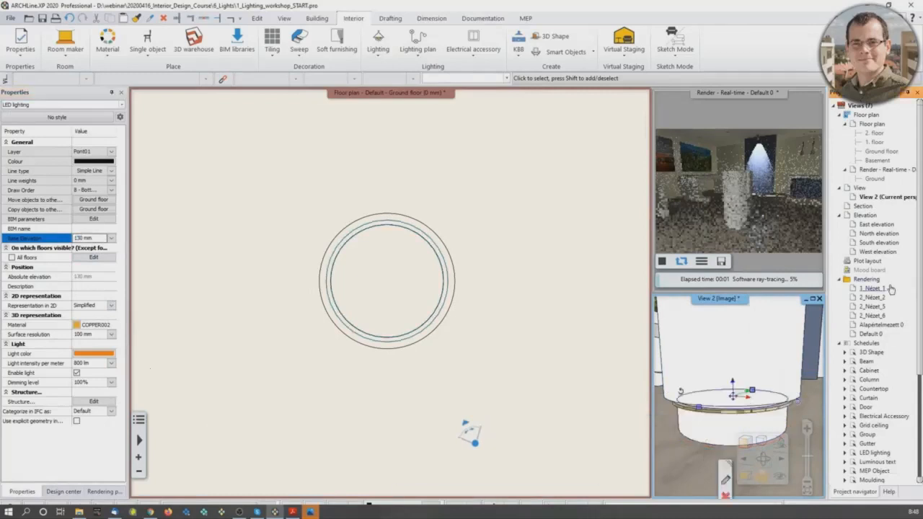
# Step: Check the LED strip's glow around the round stand in the real-time rendering, close up and from farther away
pyautogui.click(663, 262)
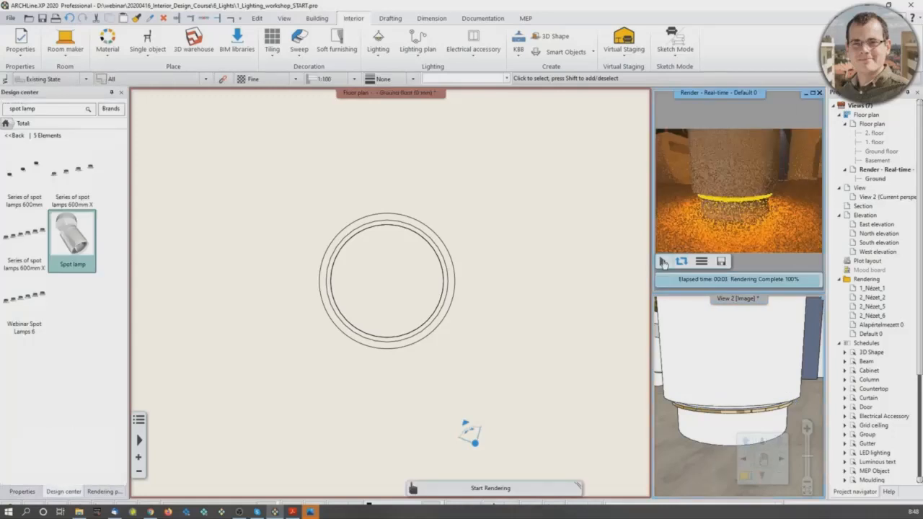
pyautogui.moveTo(720, 200); pyautogui.dragTo(722, 224, button='middle')
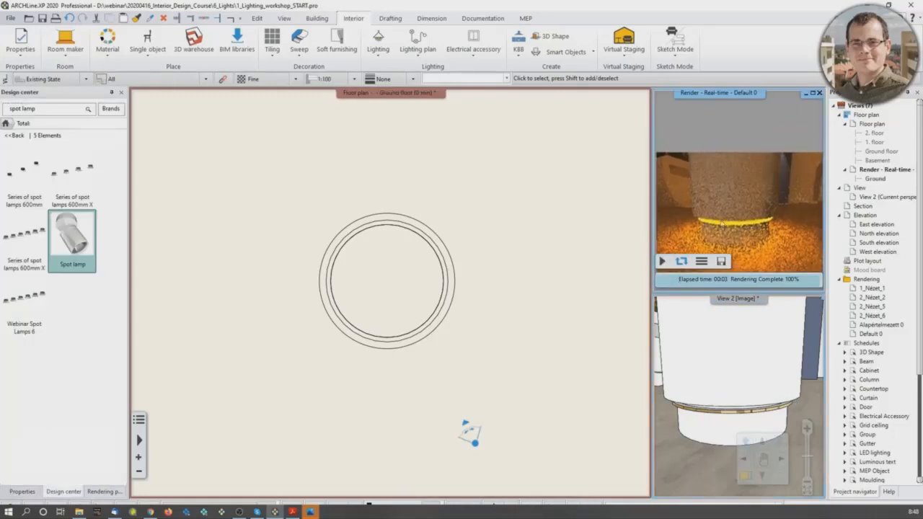
pyautogui.scroll(-5, 728, 396)
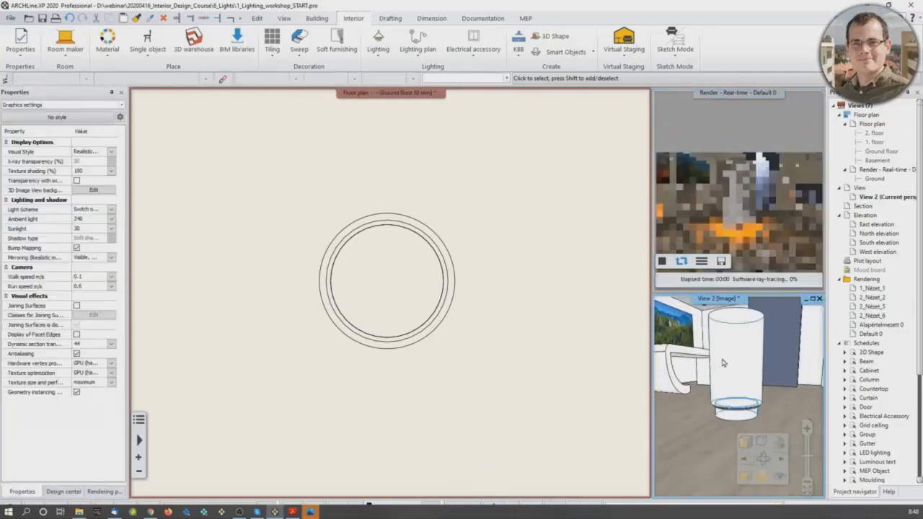
pyautogui.scroll(-2, 724, 363)
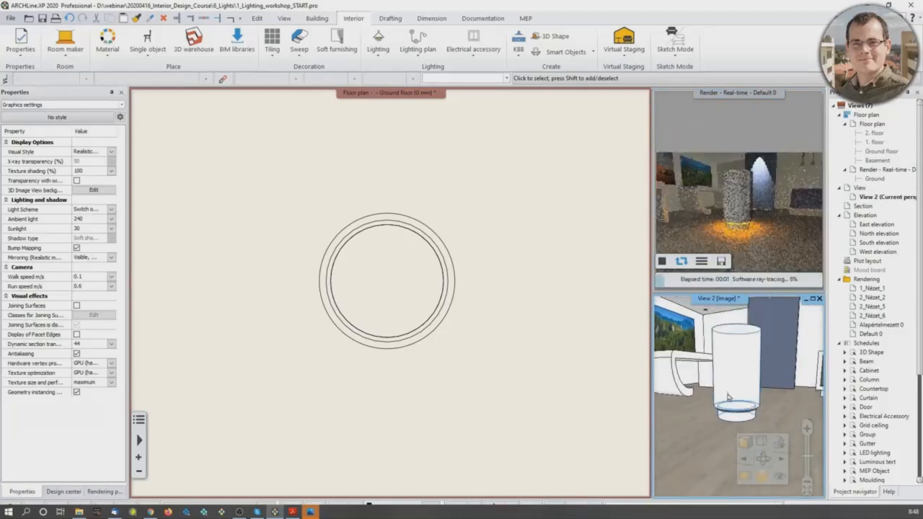
# Step: Select the LED strip in the floor plan and change its light color from orange to a very light, near-white shade
pyautogui.click(415, 336)
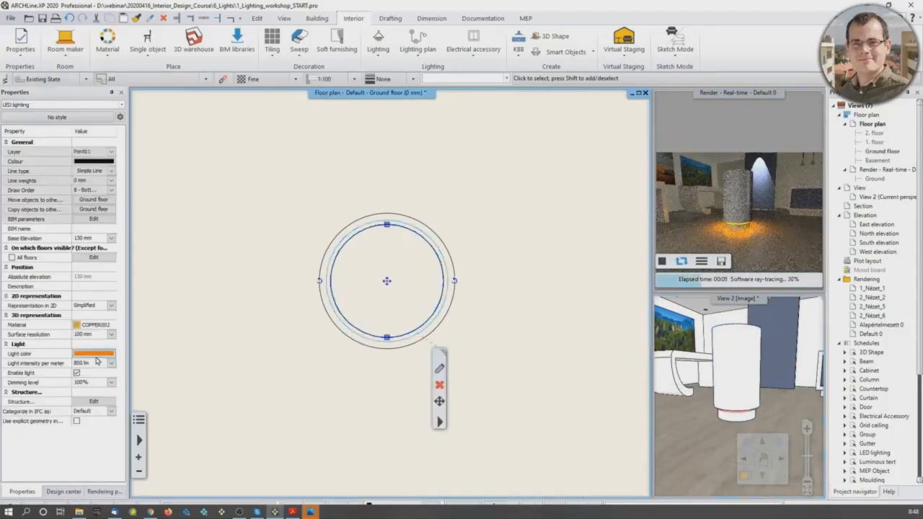
pyautogui.click(95, 354)
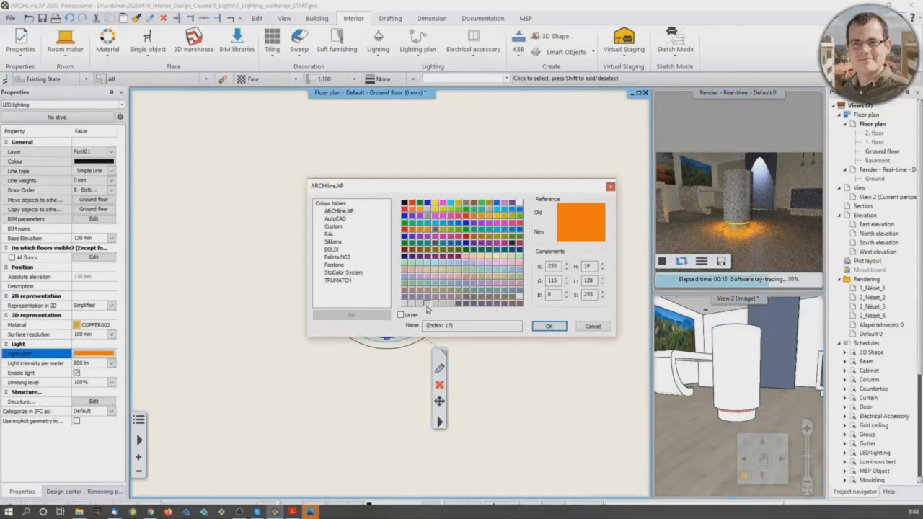
pyautogui.click(411, 302)
pyautogui.click(548, 327)
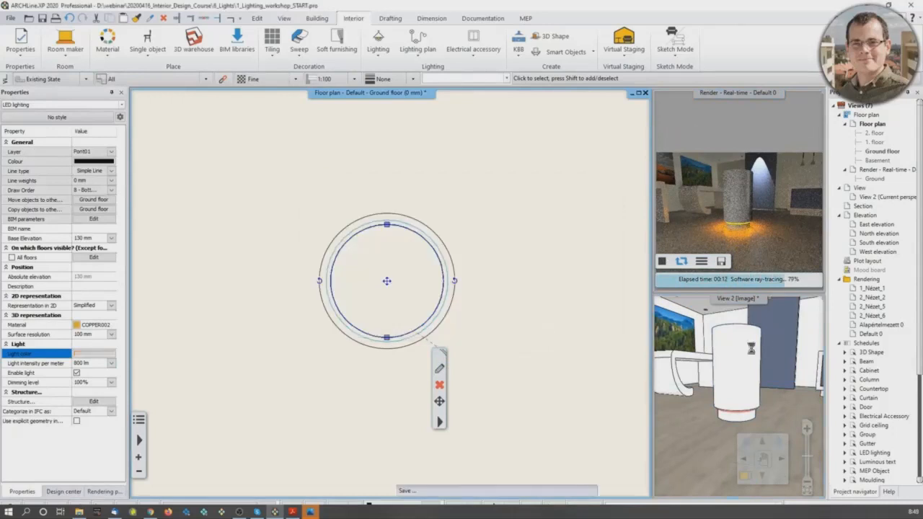
pyautogui.click(737, 411)
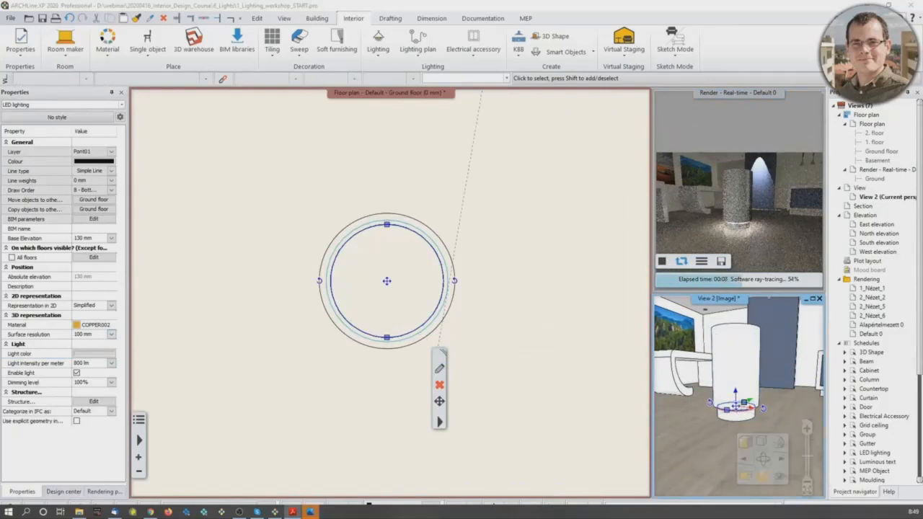
# Step: Swap the 3D view into the main window, looking at the glazed shop front and entrance from outside
pyautogui.scroll(-5, 404, 339)
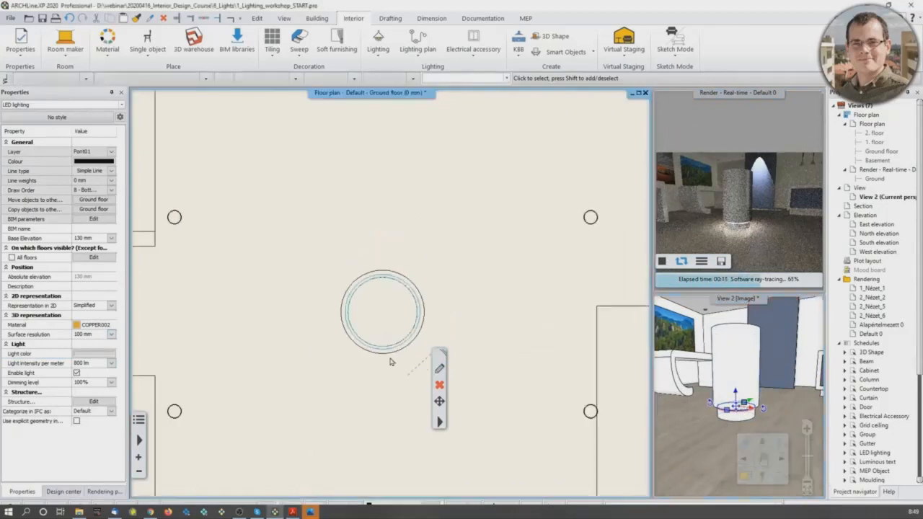
pyautogui.scroll(-1, 387, 302)
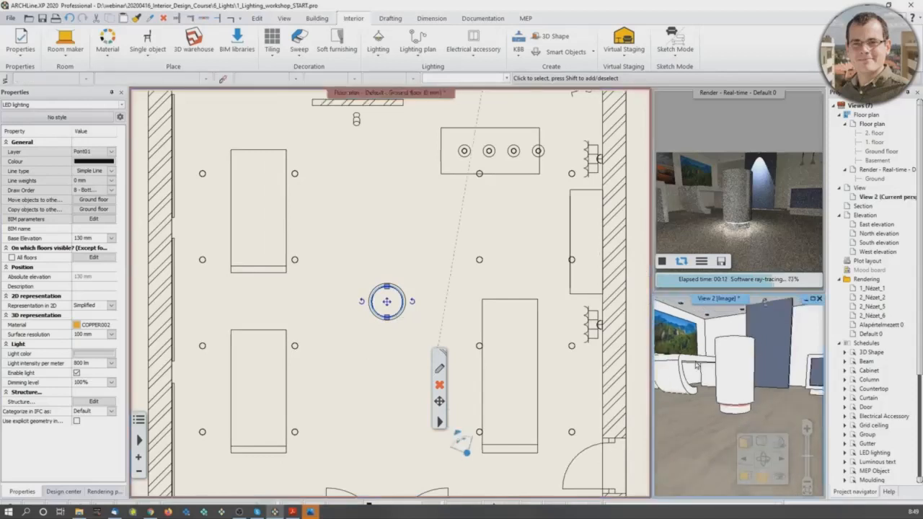
pyautogui.moveTo(739, 415); pyautogui.dragTo(628, 377, button='middle')
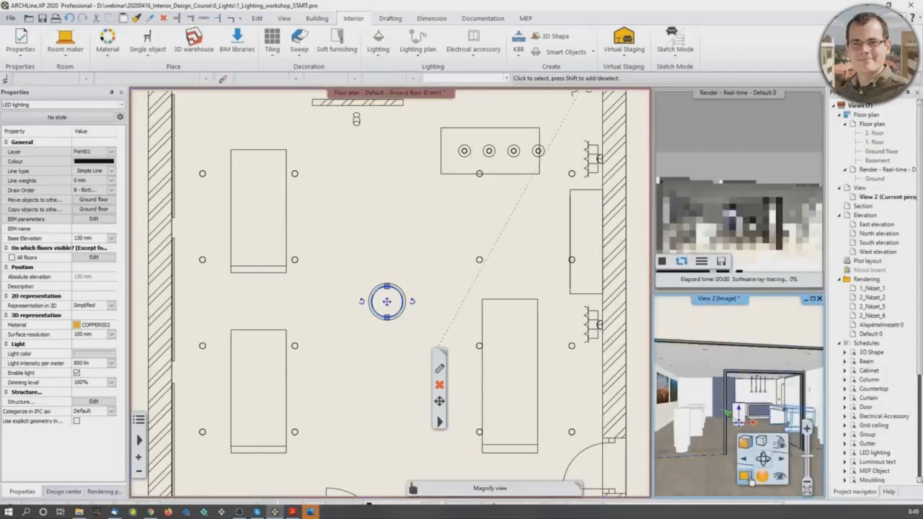
pyautogui.click(746, 477)
pyautogui.moveTo(305, 302); pyautogui.dragTo(300, 306, button='middle')
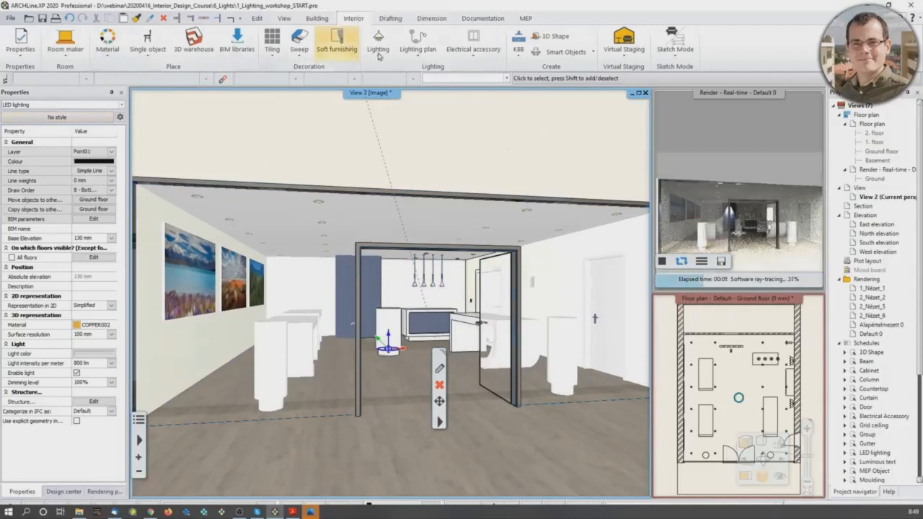
# Step: Create a luminous text reading "eDesign" and place it horizontally on the shop-front glazing above the entrance door
pyautogui.click(378, 50)
pyautogui.click(389, 147)
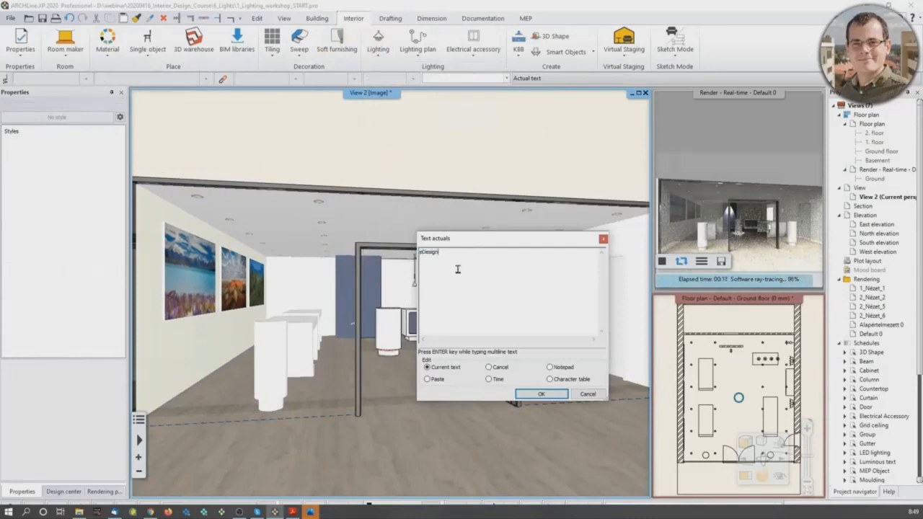
pyautogui.click(541, 394)
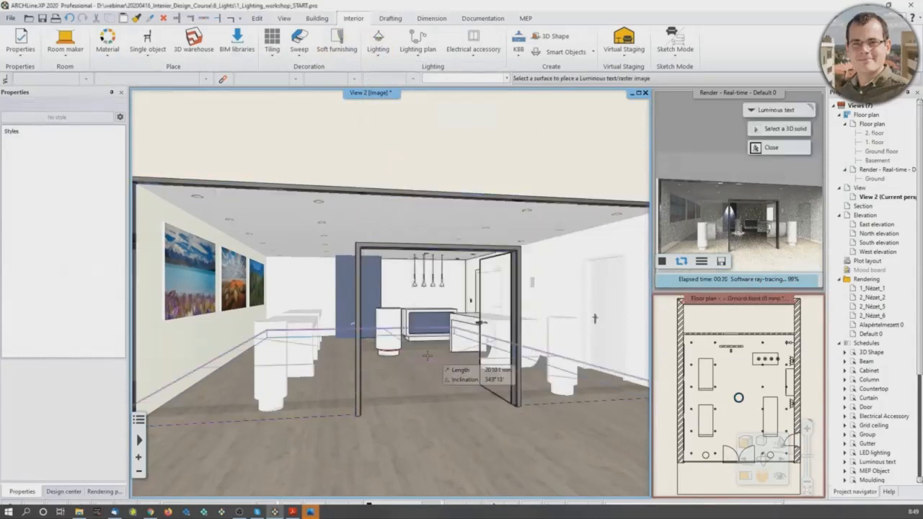
pyautogui.click(386, 217)
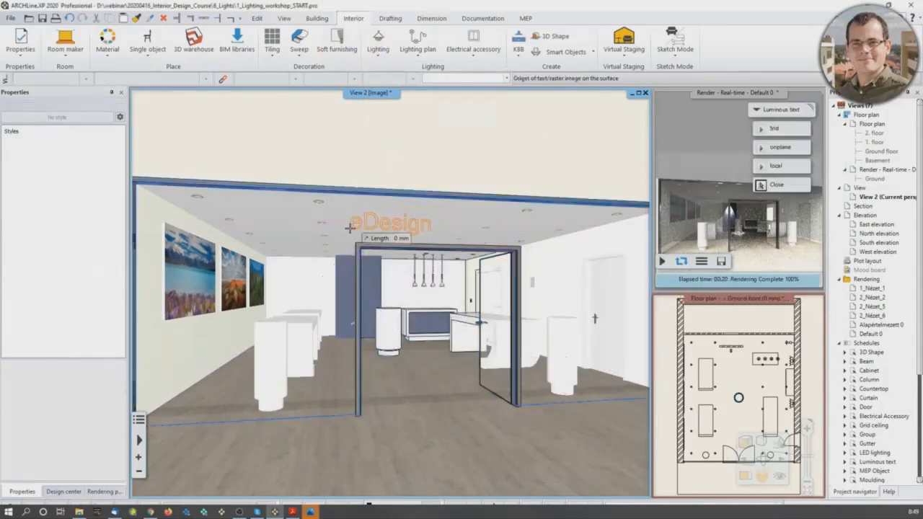
pyautogui.click(395, 223)
pyautogui.click(522, 228)
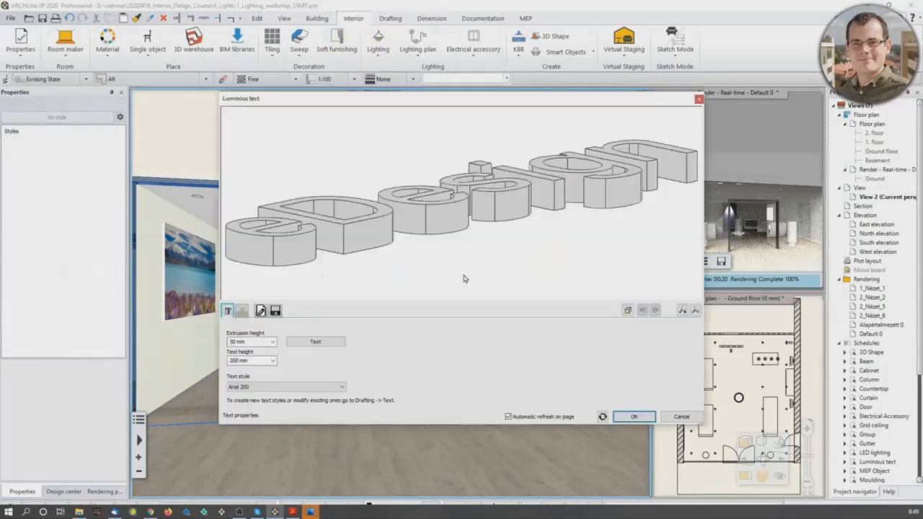
# Step: Set the eDesign text's height to 400 mm, keeping the Arial 200 text style
pyautogui.moveTo(482, 212); pyautogui.dragTo(475, 243, button='middle')
pyautogui.scroll(-3, 467, 240)
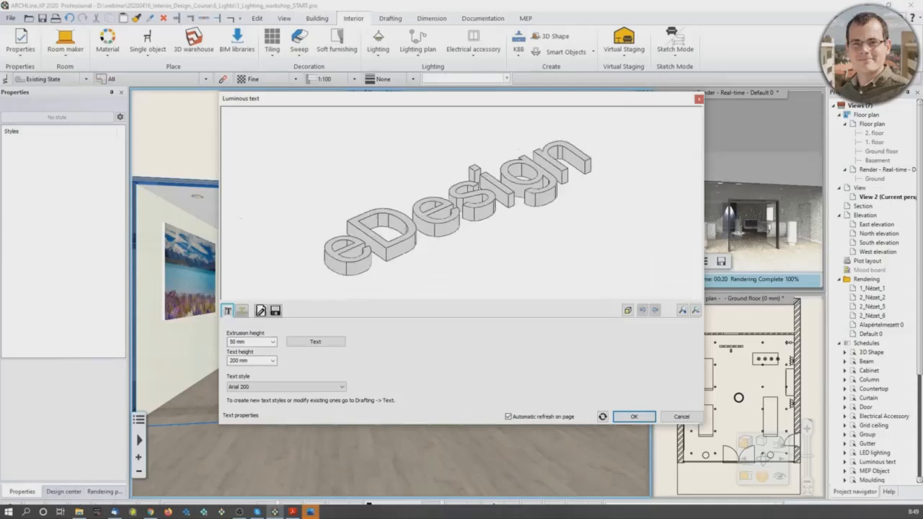
pyautogui.doubleClick(247, 360)
pyautogui.write('4')
pyautogui.press('Return')
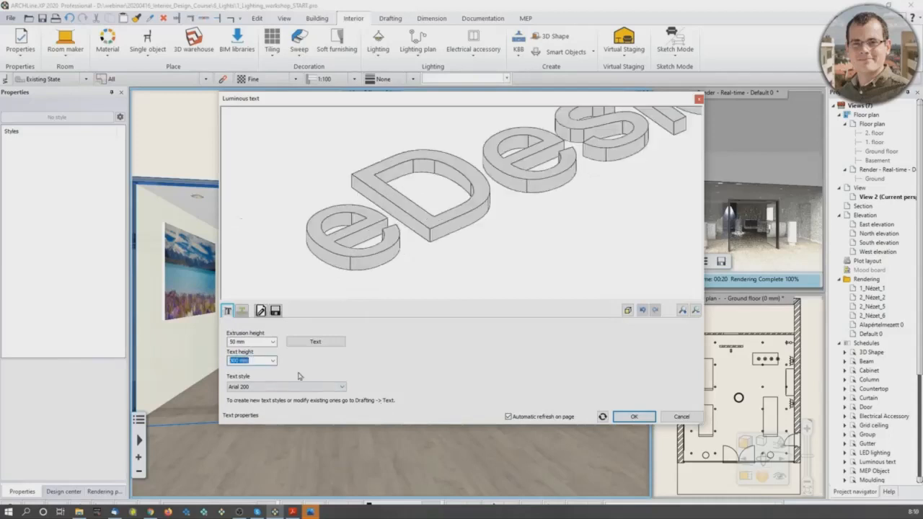
pyautogui.moveTo(570, 183); pyautogui.dragTo(482, 210, button='middle')
pyautogui.scroll(-3, 482, 209)
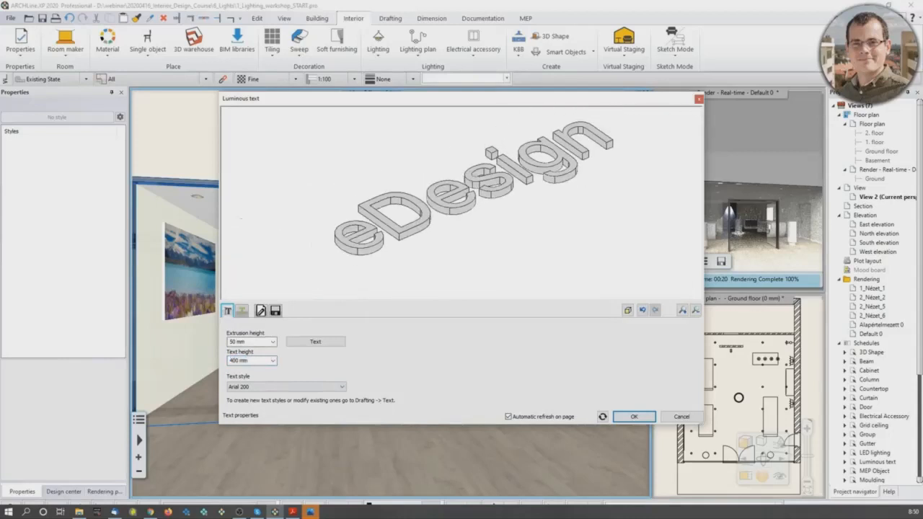
pyautogui.click(290, 389)
pyautogui.click(436, 363)
# Step: Enable the eDesign text's light on the front only and apply the pink material to the letters
pyautogui.click(242, 313)
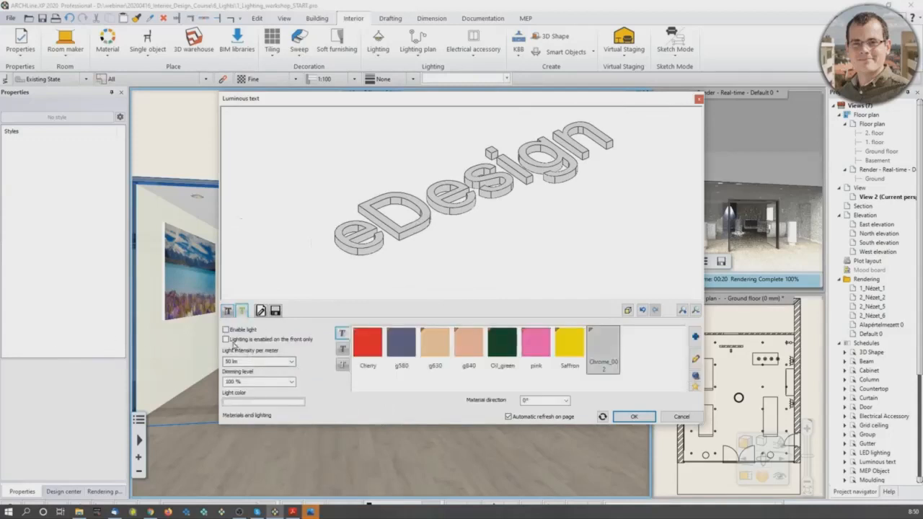
pyautogui.click(226, 330)
pyautogui.click(226, 339)
pyautogui.click(543, 350)
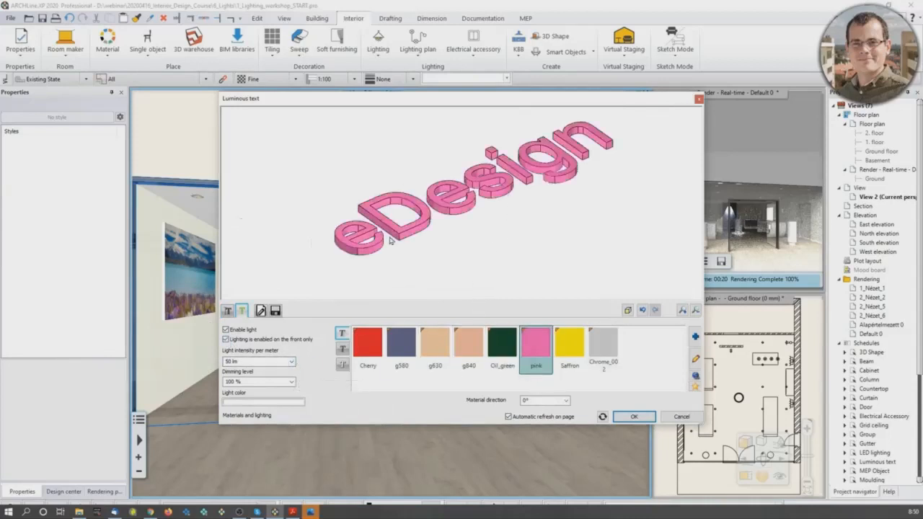
# Step: Change the eDesign text's light color to pink and accept the luminous text settings
pyautogui.click(299, 404)
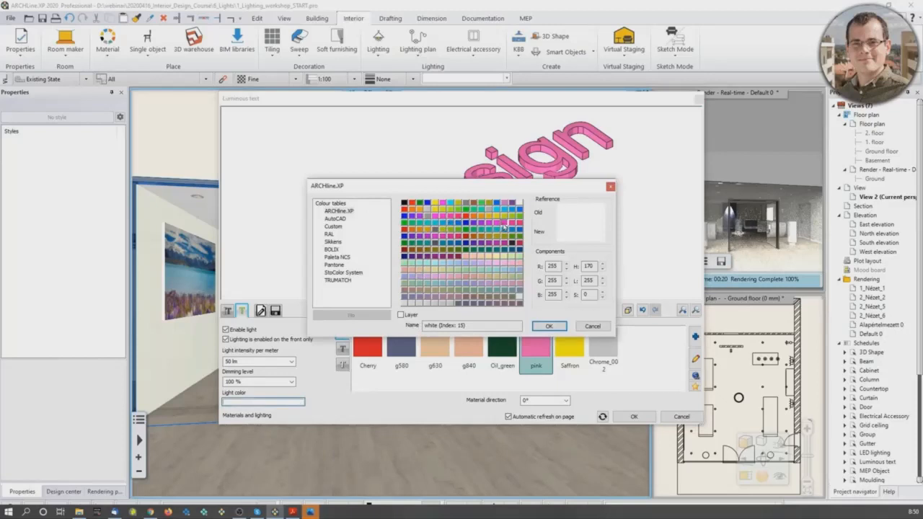
pyautogui.click(505, 225)
pyautogui.click(549, 326)
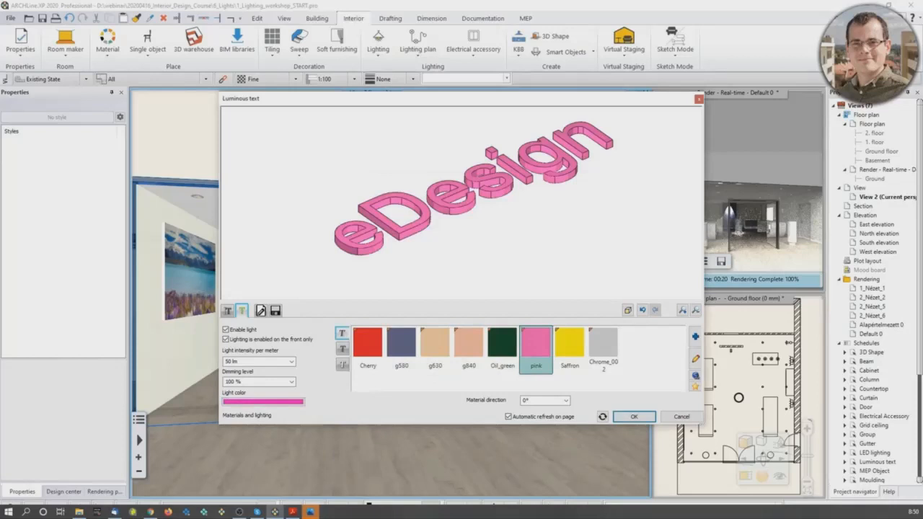
pyautogui.click(634, 417)
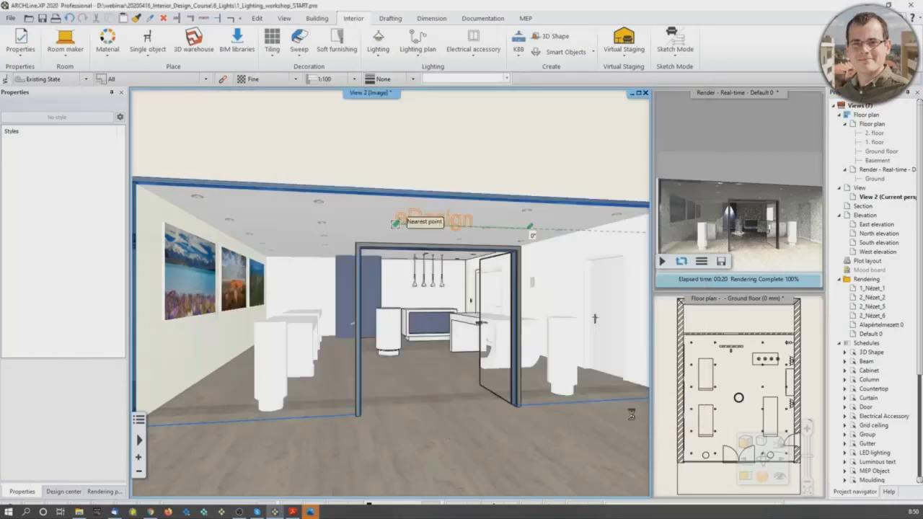
# Step: Move the eDesign text sideways along the glazing so that it is centred over the entrance door
pyautogui.scroll(5, 390, 225)
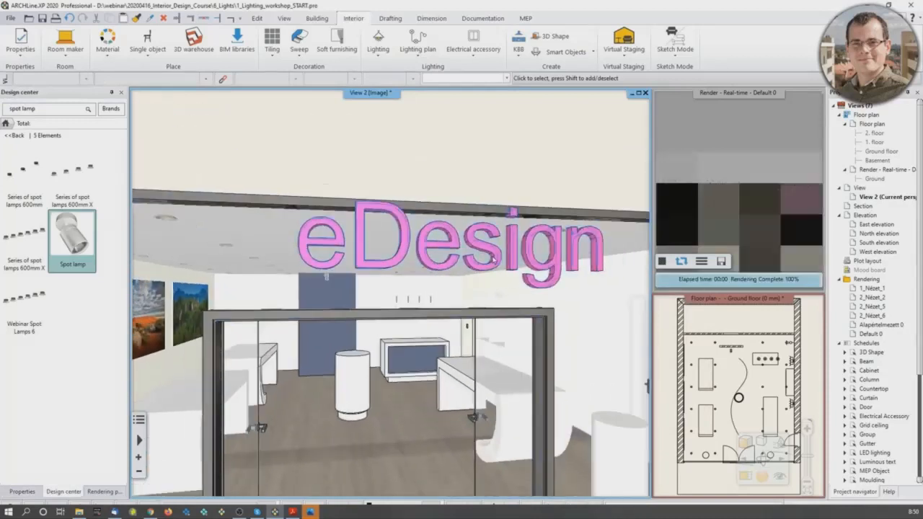
pyautogui.click(465, 267)
pyautogui.click(461, 263)
pyautogui.click(496, 278)
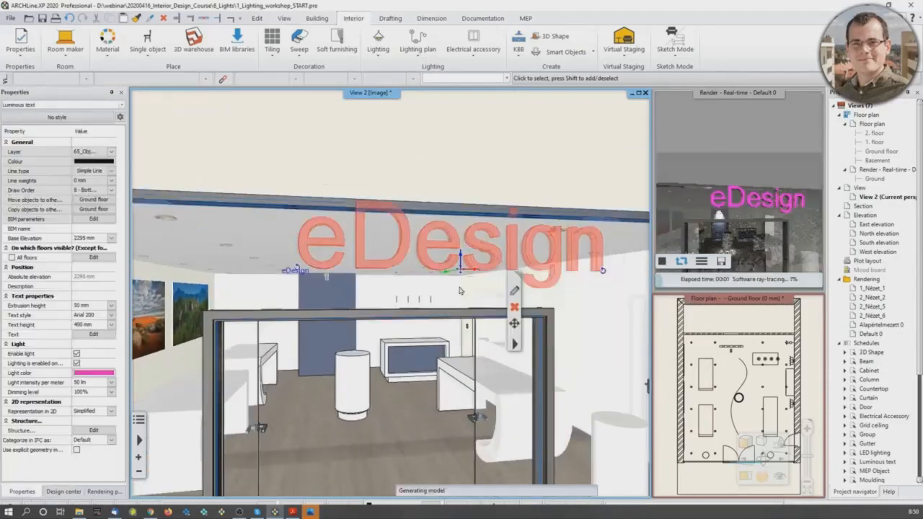
pyautogui.click(395, 287)
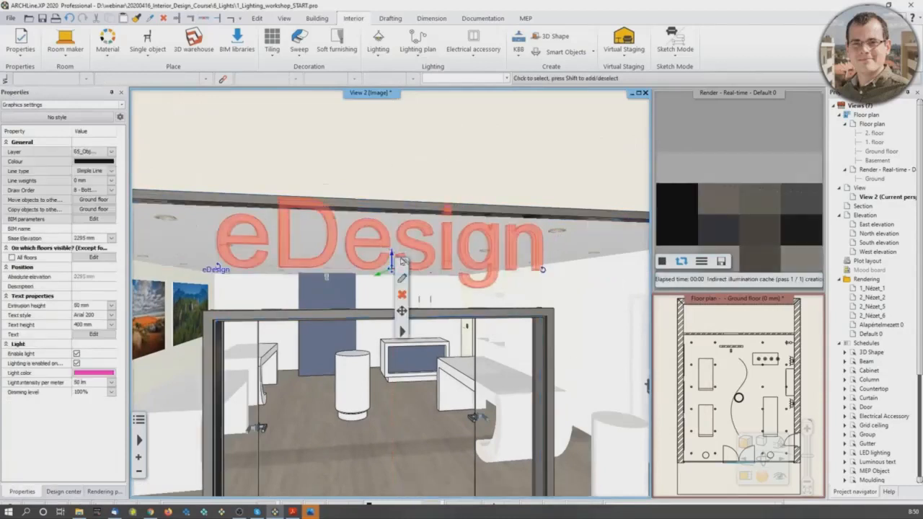
# Step: Lower the eDesign text to a base elevation of 2201 mm, just above the door frame, and check its placement
pyautogui.click(392, 258)
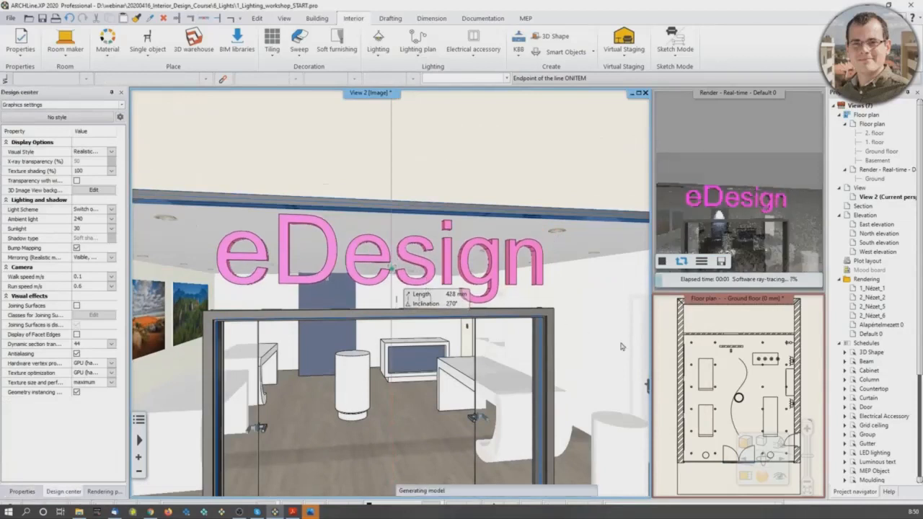
pyautogui.click(442, 289)
pyautogui.scroll(5, 729, 395)
pyautogui.scroll(3, 736, 393)
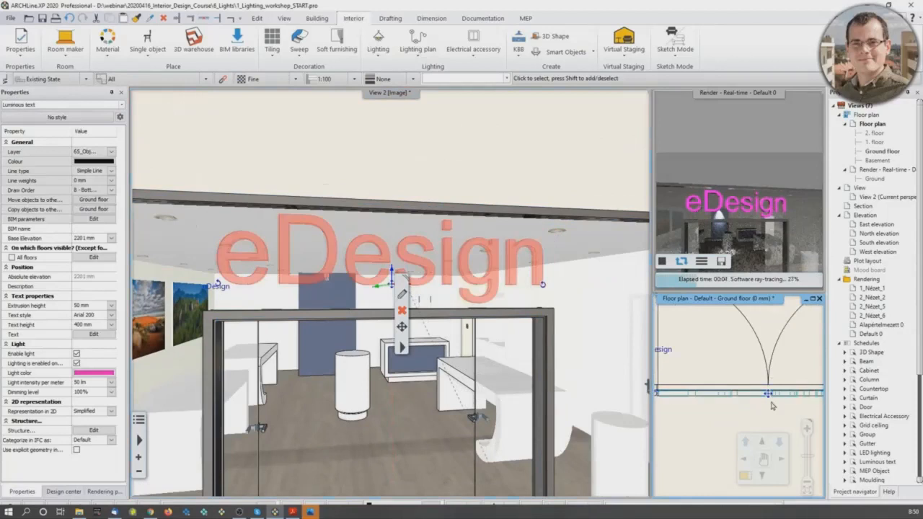
pyautogui.scroll(-5, 758, 402)
pyautogui.moveTo(441, 371); pyautogui.dragTo(459, 276, button='middle')
pyautogui.scroll(-2, 449, 353)
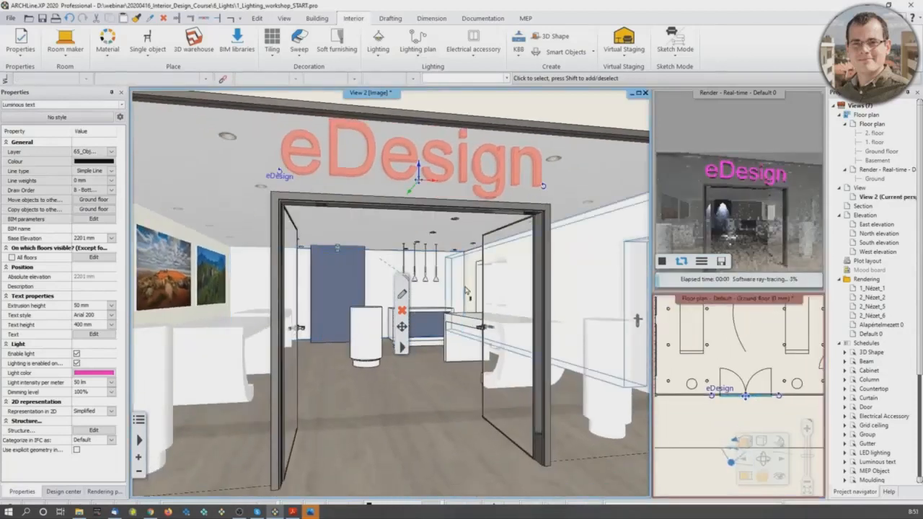
# Step: Set the eDesign text's light intensity per meter to 300 lm, compare the rendering, and raise it to 800 lm
pyautogui.click(109, 382)
pyautogui.write('300')
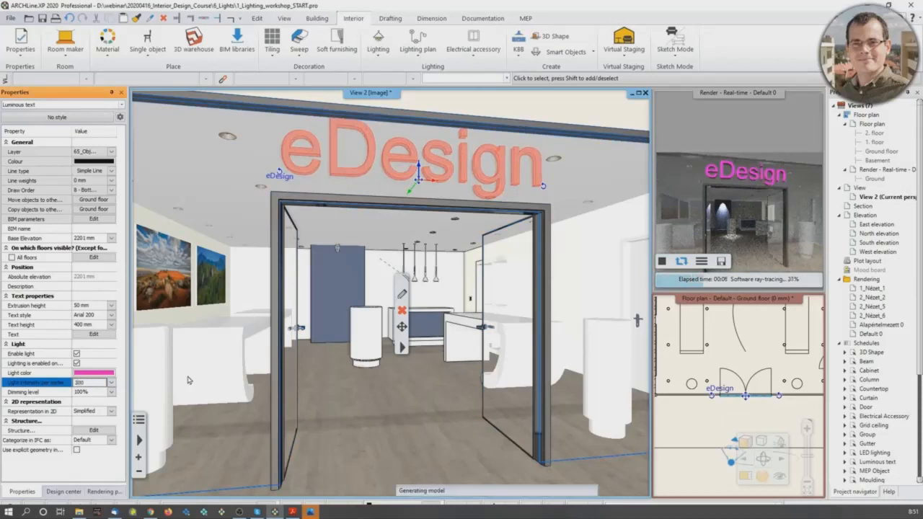
pyautogui.press('Return')
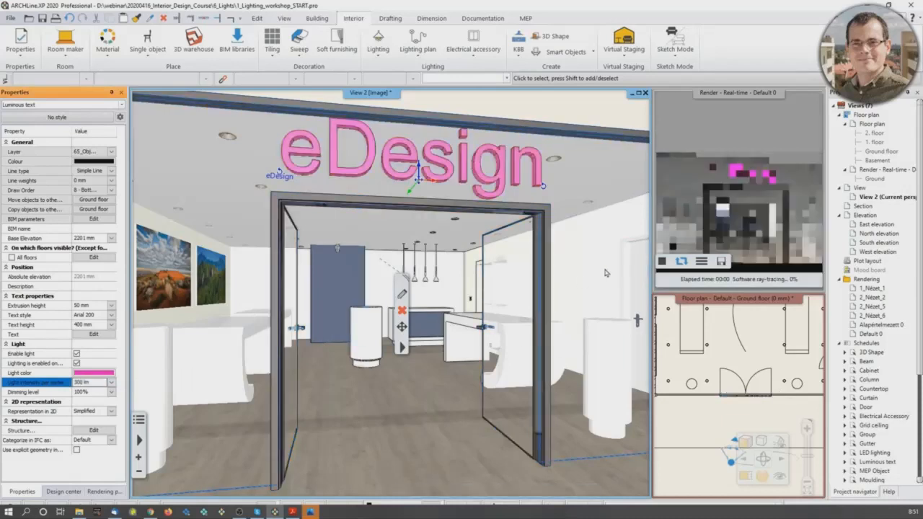
pyautogui.click(79, 384)
pyautogui.write('800')
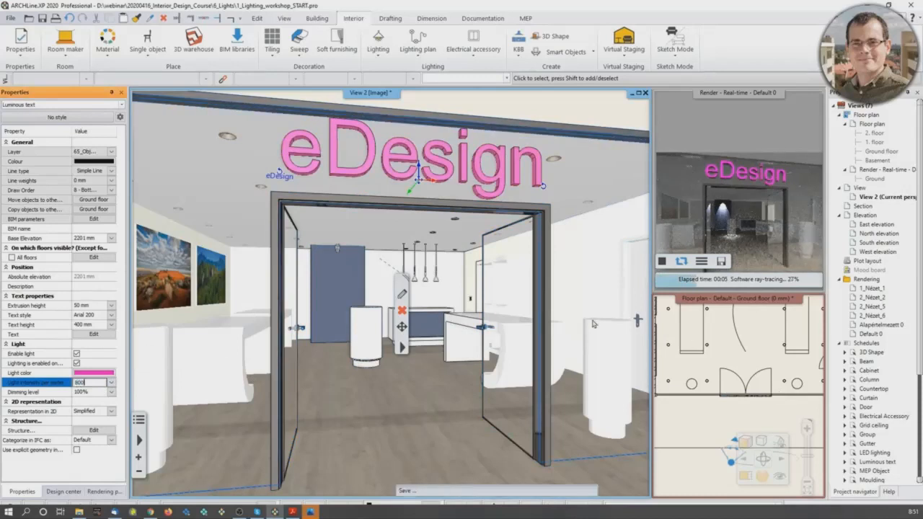
pyautogui.press('Return')
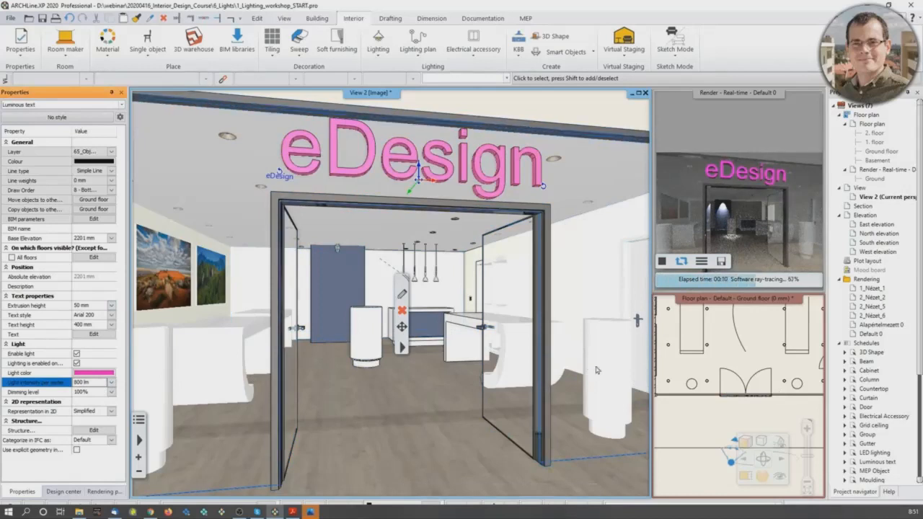
# Step: Create a luminous text reading "Imagine" and place it on the white interior wall beside the blue panel
pyautogui.scroll(5, 352, 292)
pyautogui.scroll(5, 319, 278)
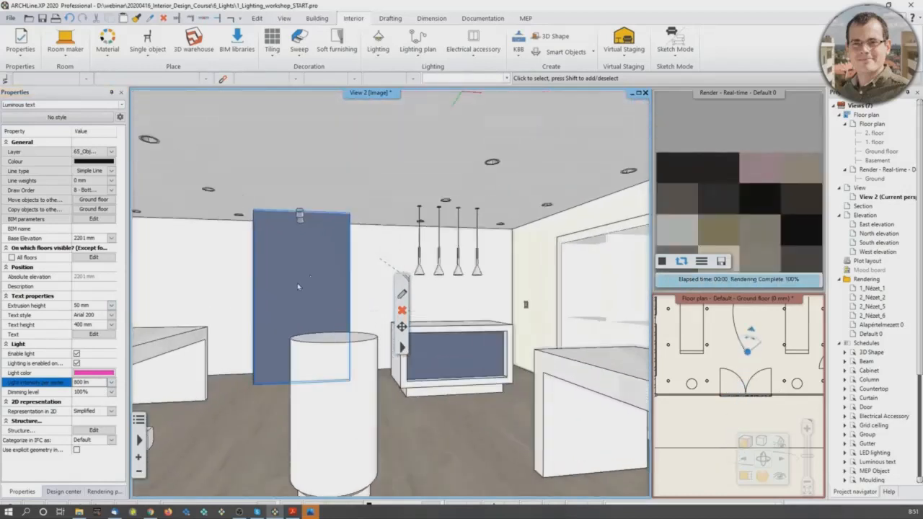
pyautogui.scroll(5, 278, 303)
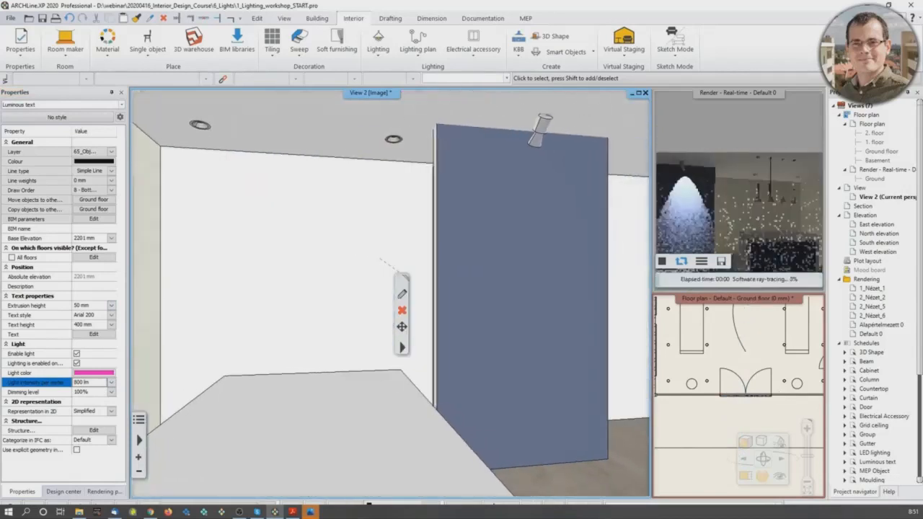
pyautogui.scroll(-3, 296, 303)
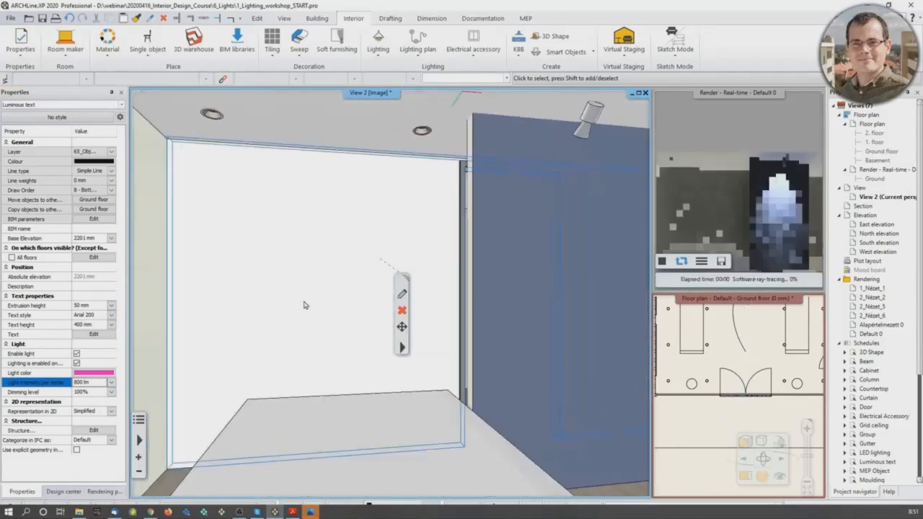
pyautogui.click(381, 49)
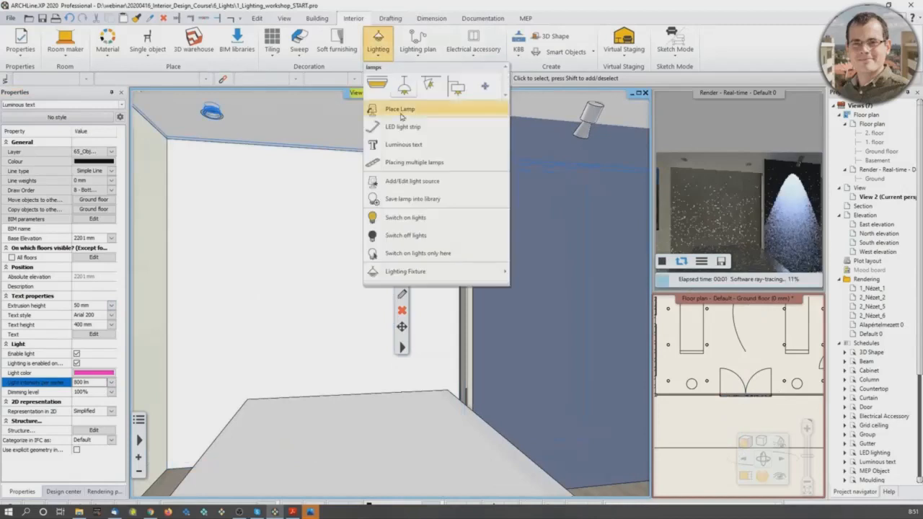
pyautogui.click(393, 144)
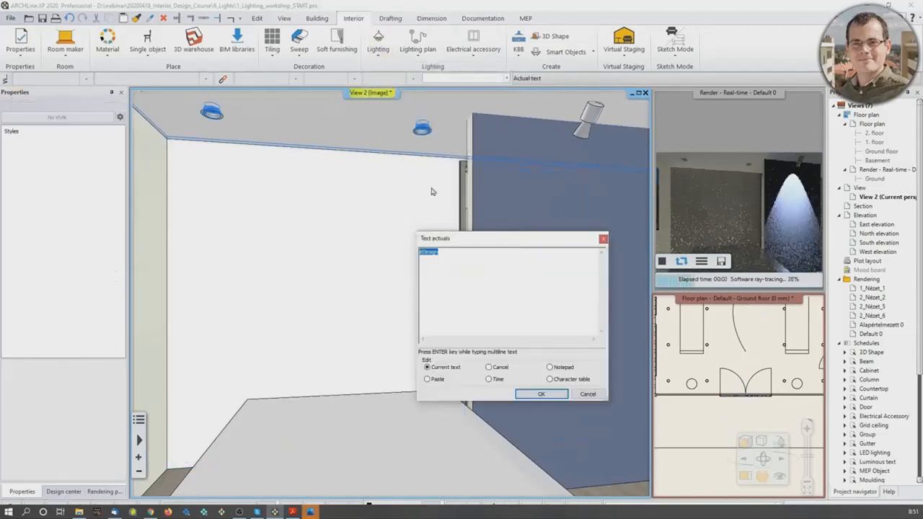
pyautogui.write('Imagine')
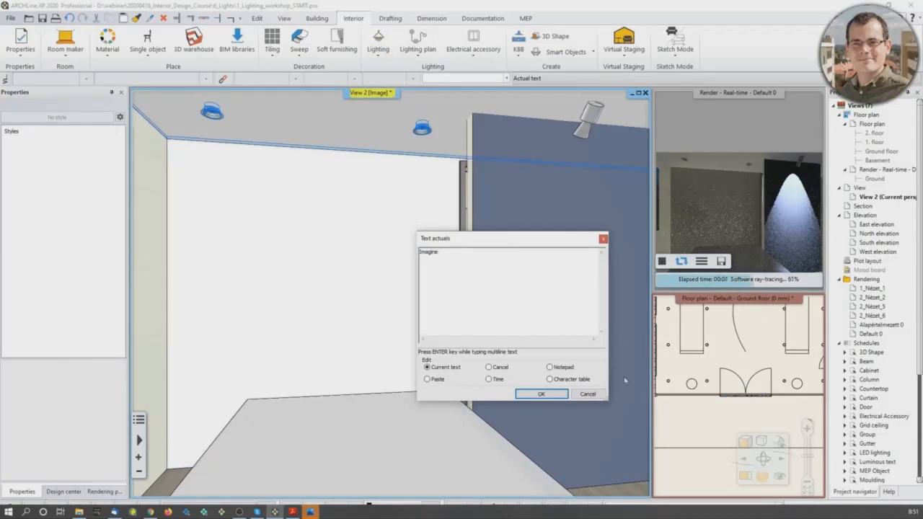
pyautogui.click(541, 394)
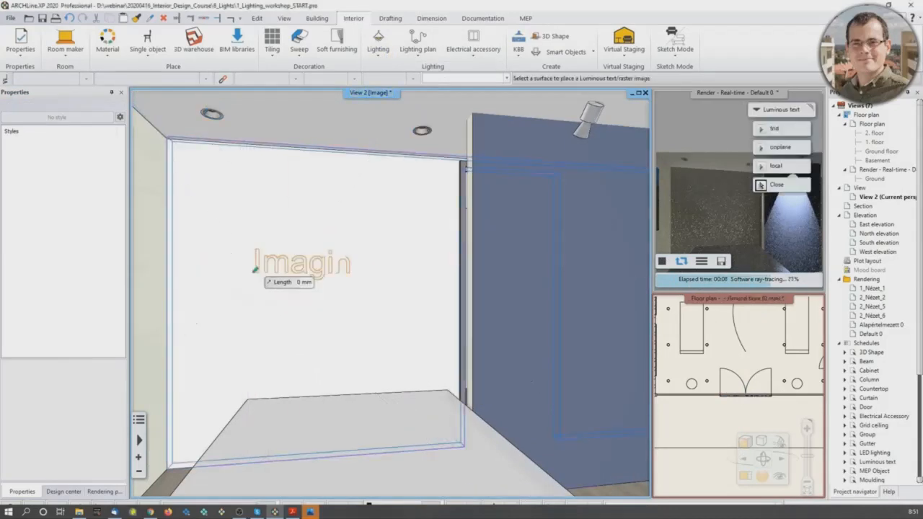
pyautogui.click(307, 276)
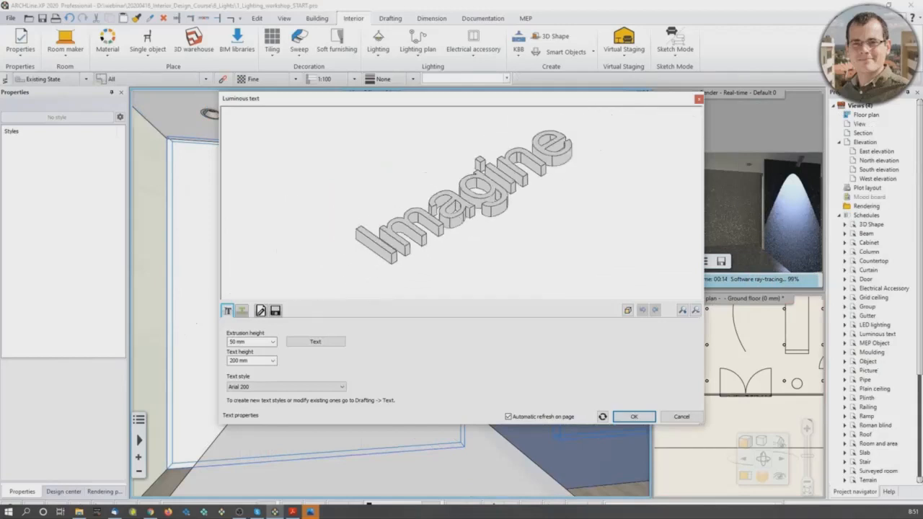
# Step: Set the Imagine text's extrusion height to 20 mm
pyautogui.click(236, 342)
pyautogui.write('20')
pyautogui.press('Return')
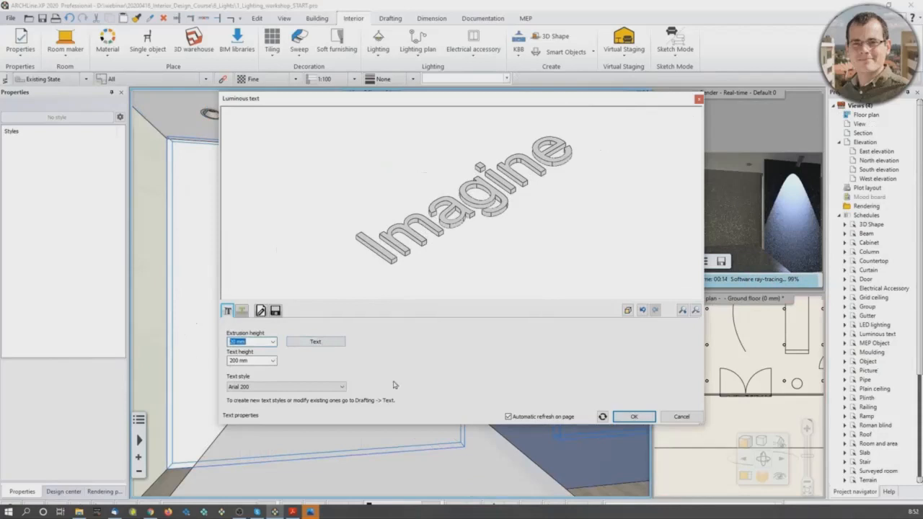
# Step: Give the Imagine text the g580 material, set its light color to light blue (Index: 12), and enable its light
pyautogui.click(242, 310)
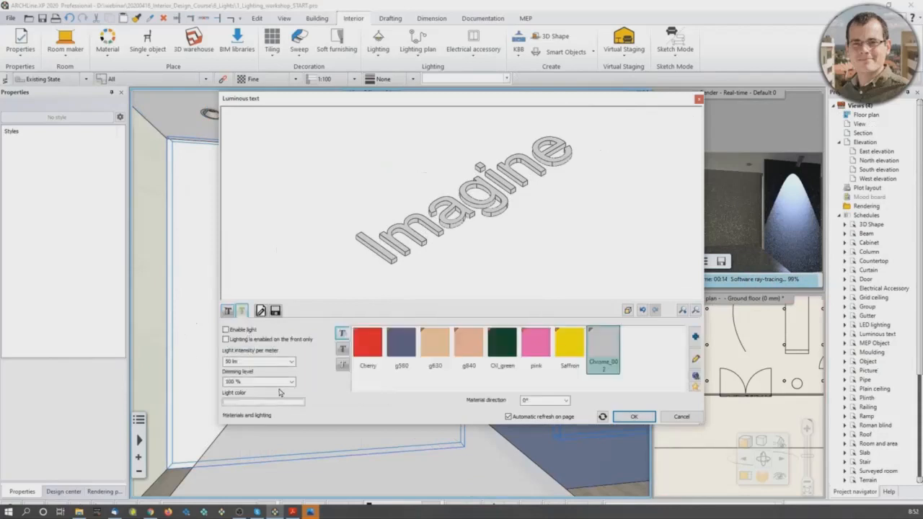
pyautogui.click(408, 353)
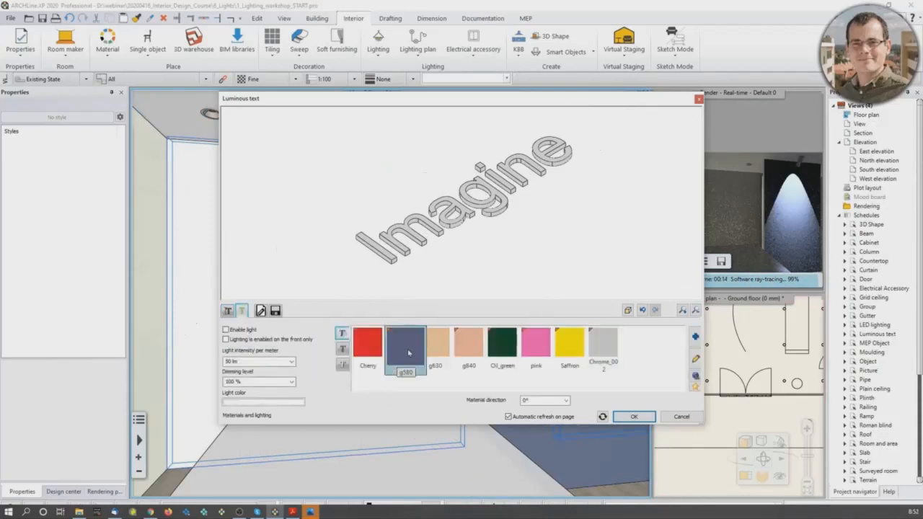
pyautogui.click(273, 403)
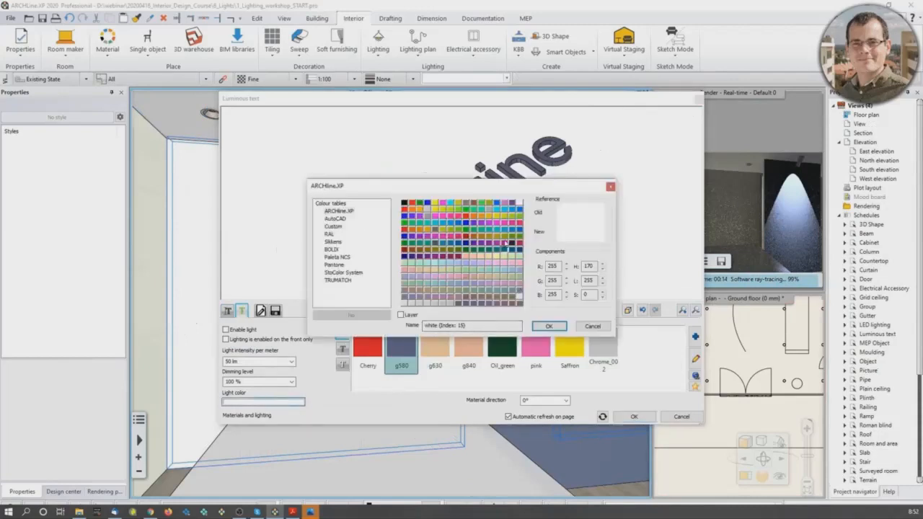
pyautogui.click(497, 208)
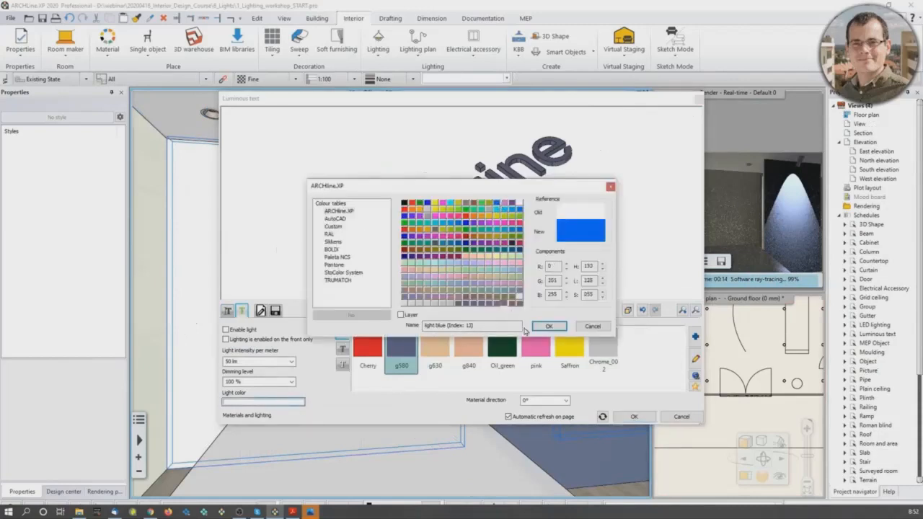
pyautogui.click(549, 327)
pyautogui.click(225, 330)
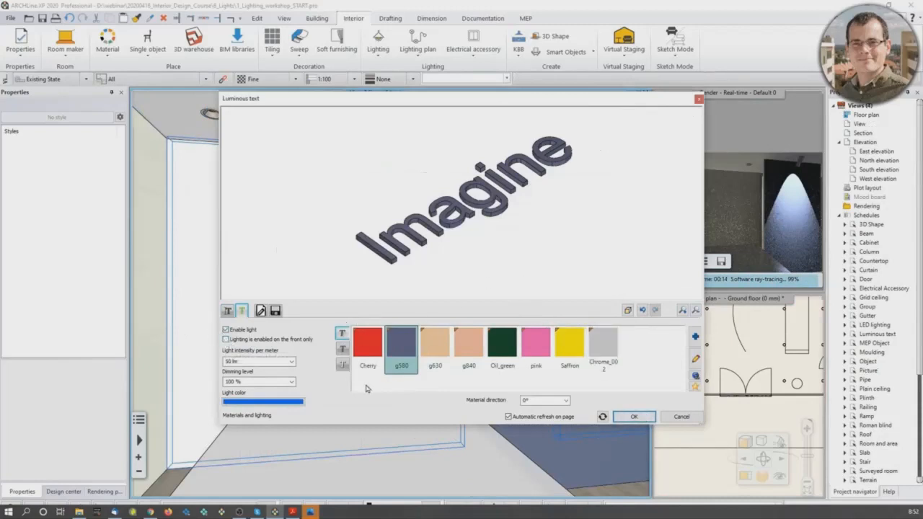
pyautogui.click(626, 418)
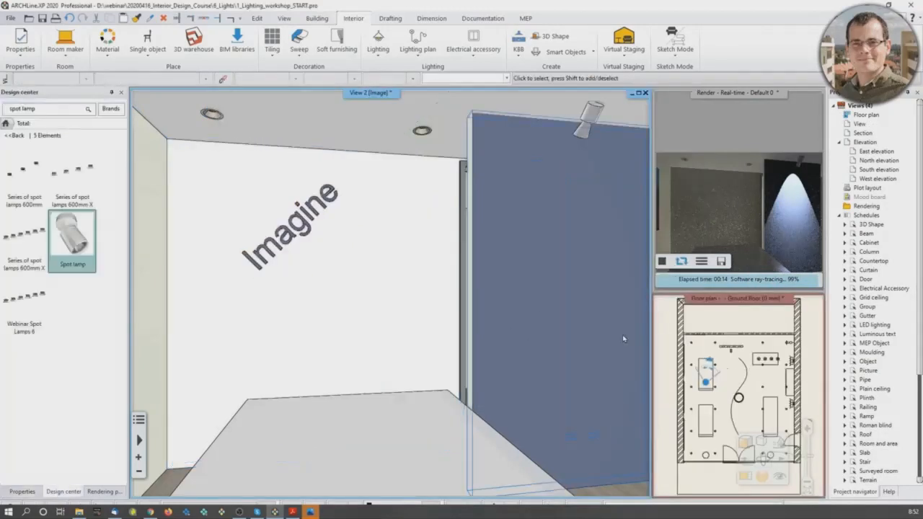
# Step: Refresh the real-time rendering with the Imagine text and view the wall-text example in the PDF guide in Adobe Acrobat Reader
pyautogui.click(662, 263)
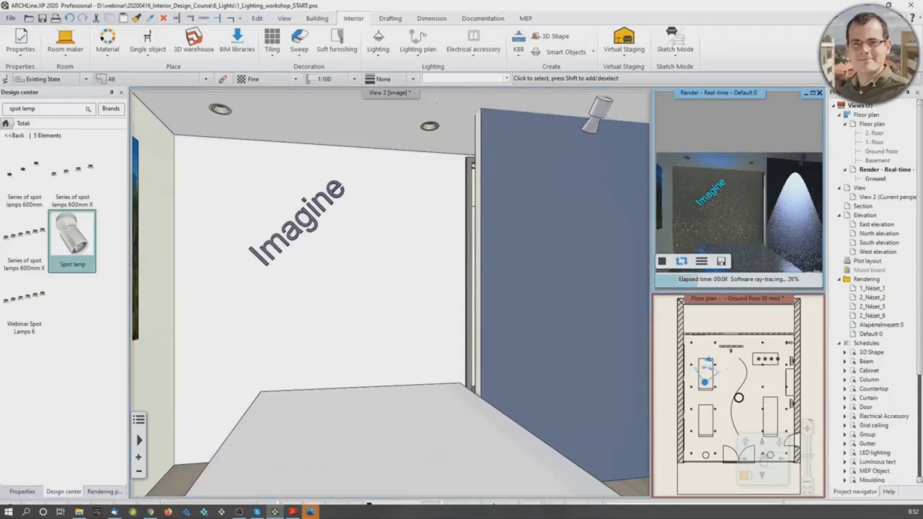
pyautogui.moveTo(0, 87); pyautogui.dragTo(247, 91)
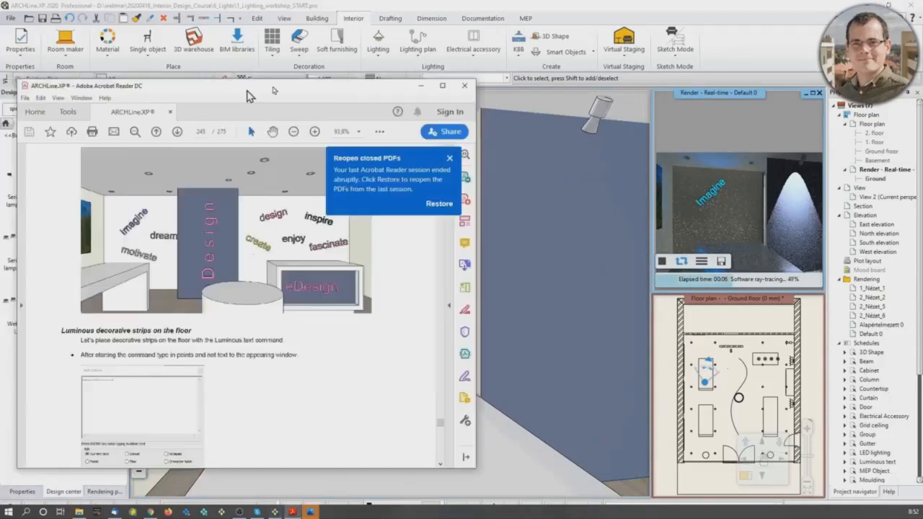
pyautogui.doubleClick(273, 88)
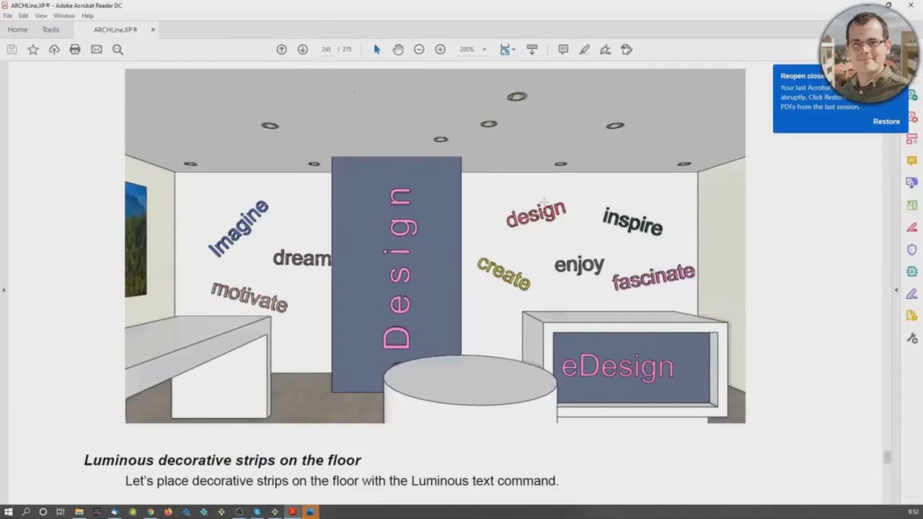
pyautogui.moveTo(501, 15); pyautogui.dragTo(0, 86)
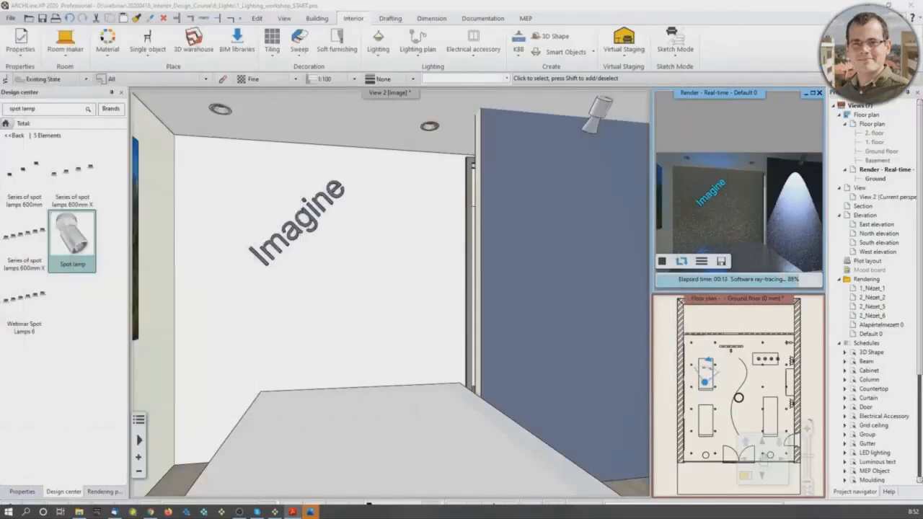
# Step: Facing the floor by the white desk with the curved leg, create a luminous text consisting of one long row of dots
pyautogui.moveTo(435, 348); pyautogui.dragTo(264, 344, button='middle')
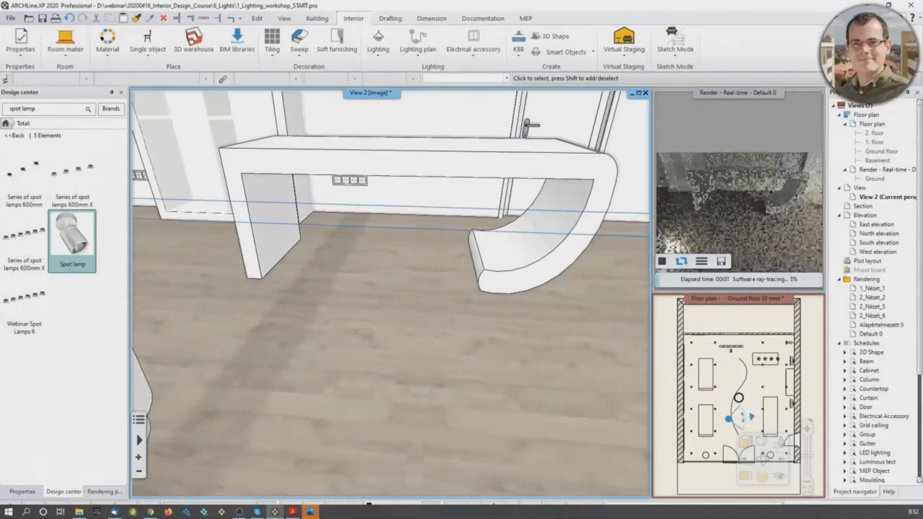
pyautogui.moveTo(316, 322); pyautogui.dragTo(328, 329, button='middle')
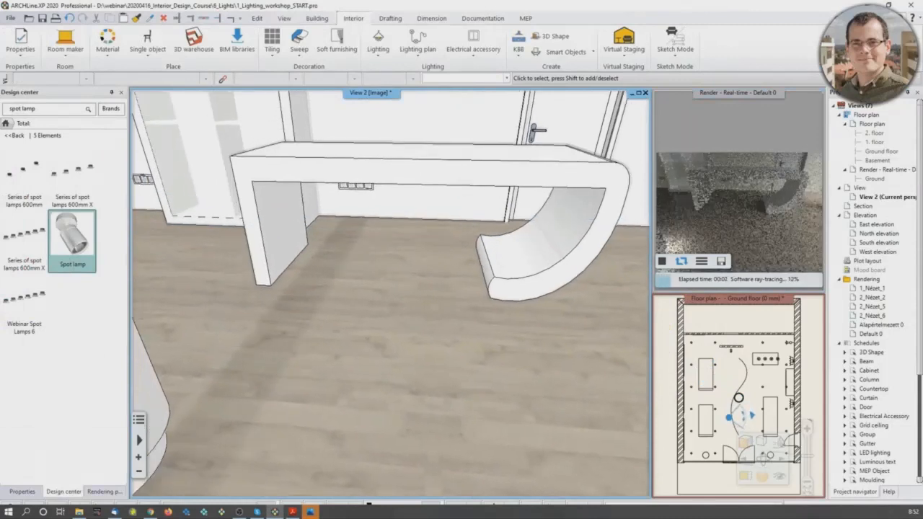
pyautogui.scroll(-3, 407, 301)
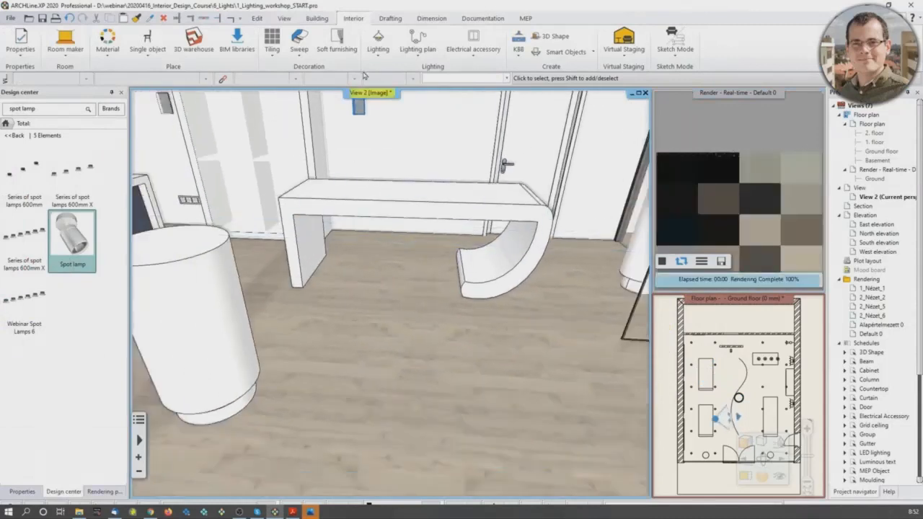
pyautogui.click(378, 43)
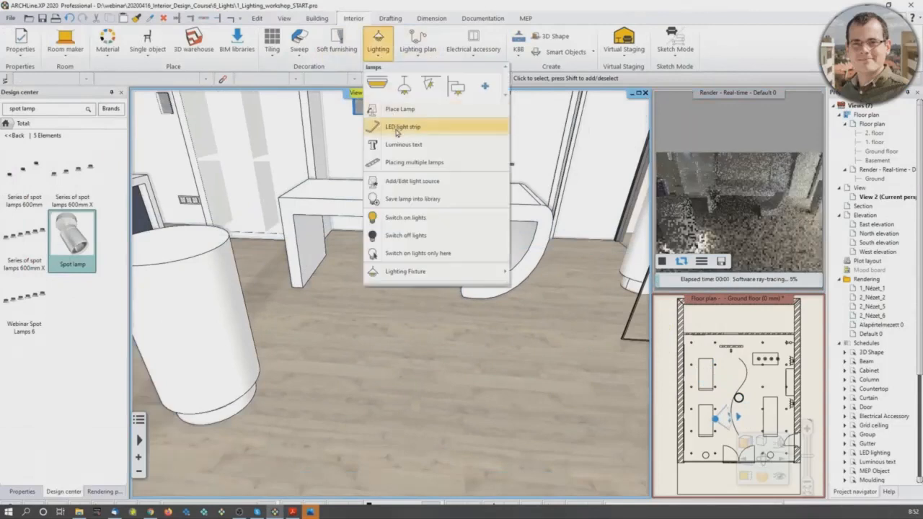
pyautogui.click(397, 132)
pyautogui.click(375, 57)
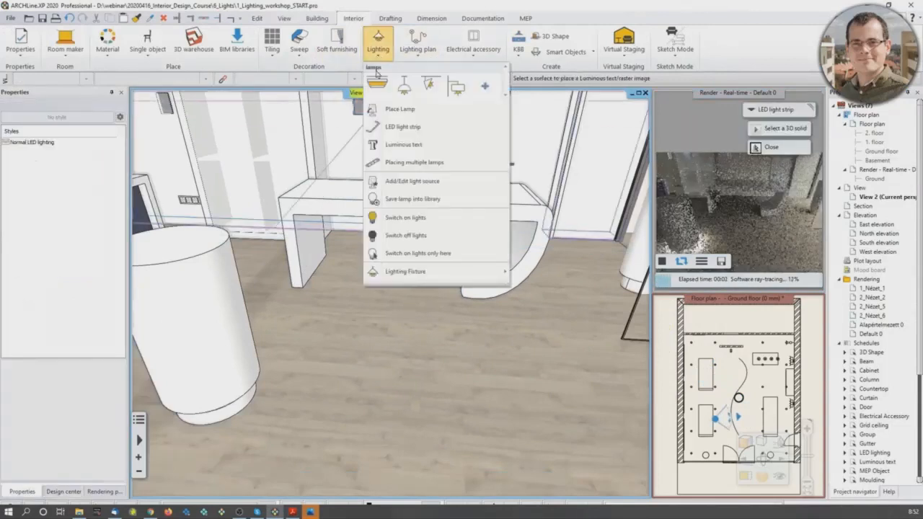
pyautogui.click(397, 148)
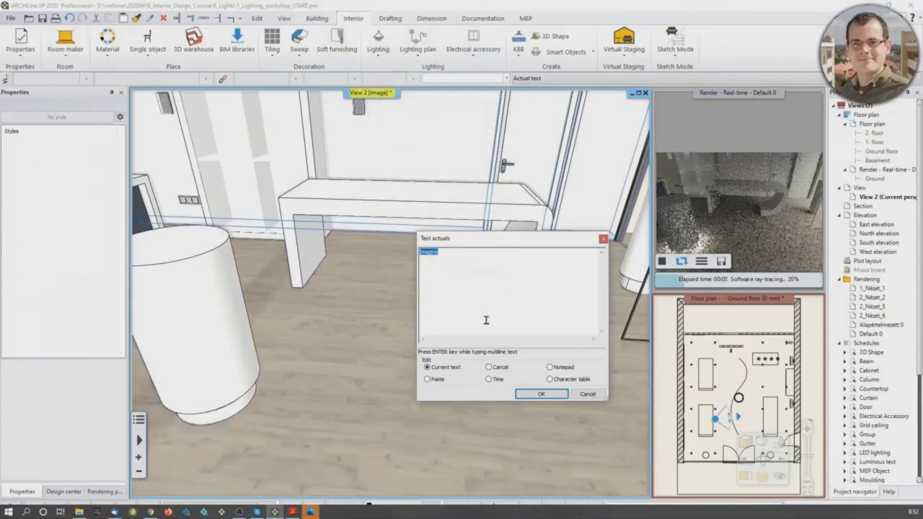
pyautogui.write('.............................................................')
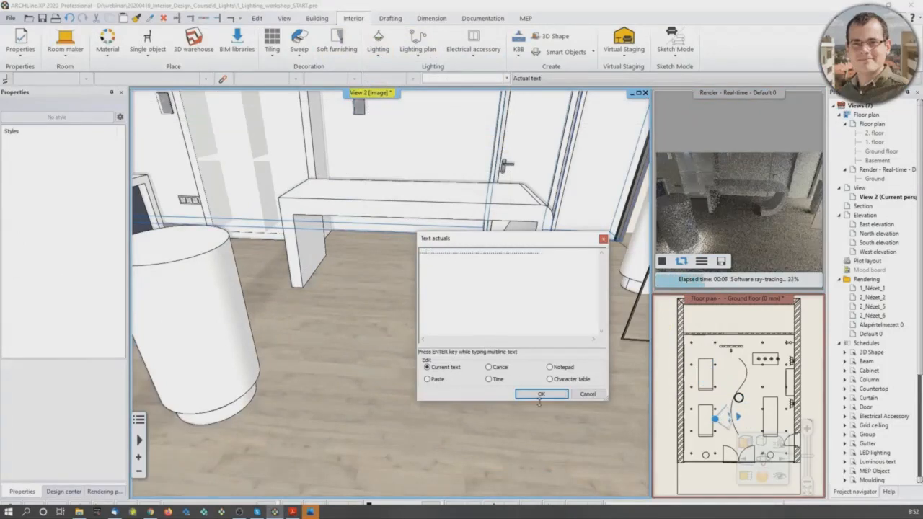
pyautogui.click(541, 395)
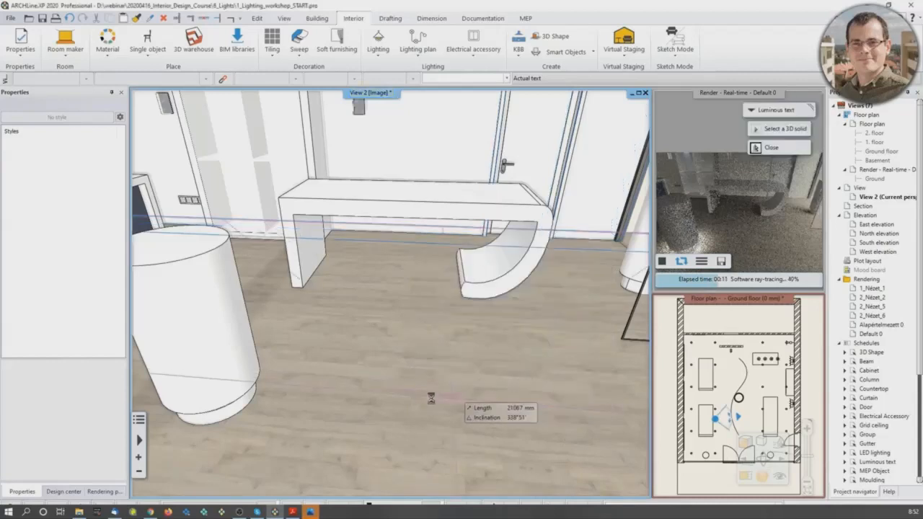
# Step: Place the row of dots on the wooden floor in front of the desk, running at 270°
pyautogui.click(319, 342)
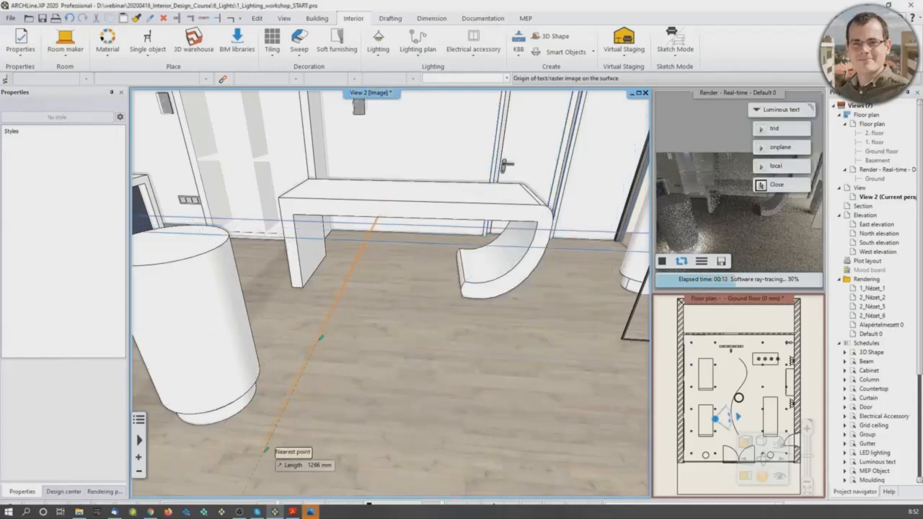
pyautogui.click(265, 449)
pyautogui.click(472, 444)
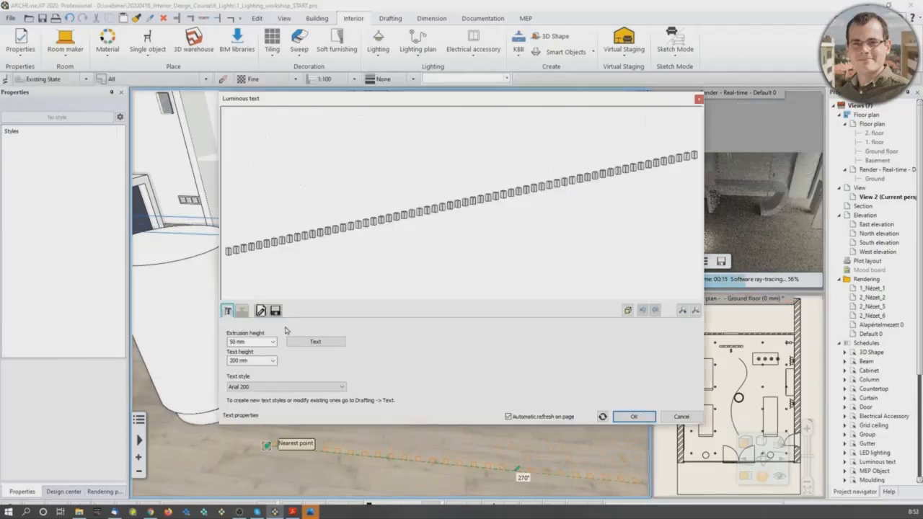
# Step: Set the dotted floor text's extrusion height to 5 mm
pyautogui.click(246, 341)
pyautogui.moveTo(230, 341); pyautogui.dragTo(247, 342)
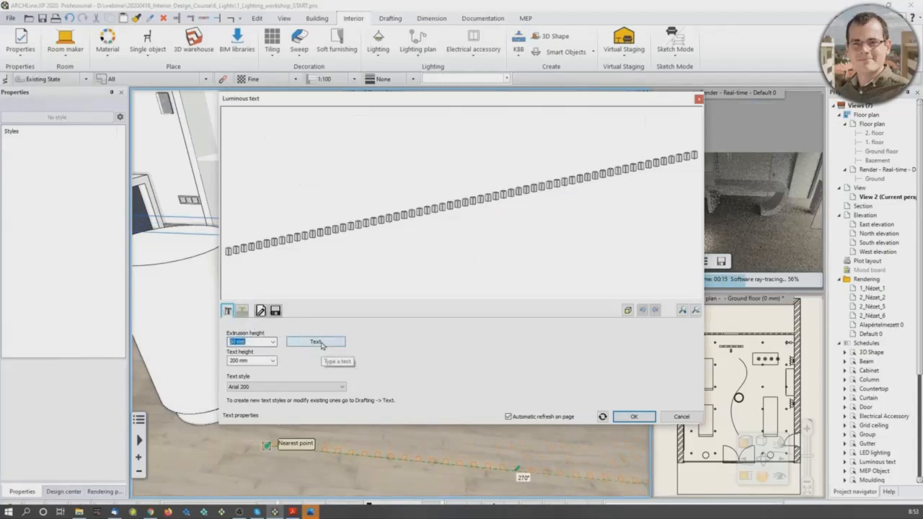
pyautogui.write('1')
pyautogui.press('Tab')
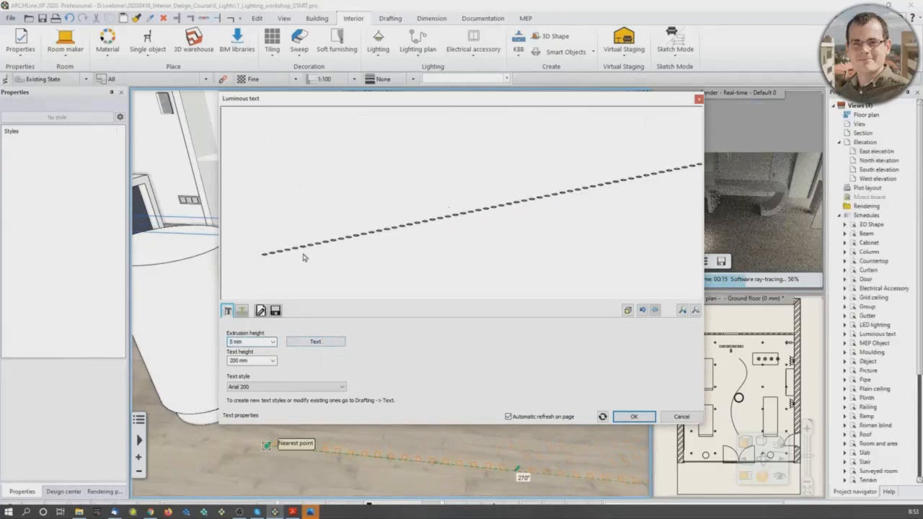
# Step: Enable the dotted floor text's light with an intensity of 200 lm per meter and create the strip
pyautogui.click(243, 311)
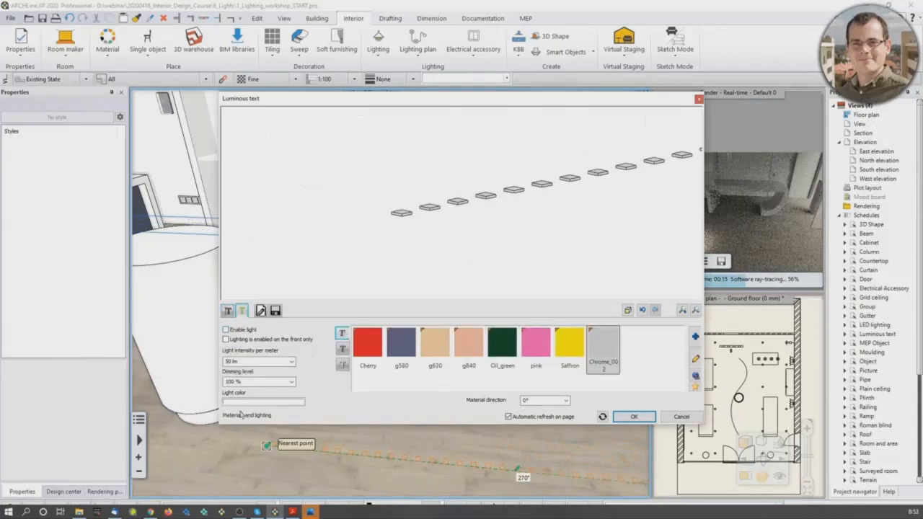
pyautogui.click(235, 361)
pyautogui.write('200')
pyautogui.click(225, 330)
pyautogui.click(225, 339)
pyautogui.click(625, 417)
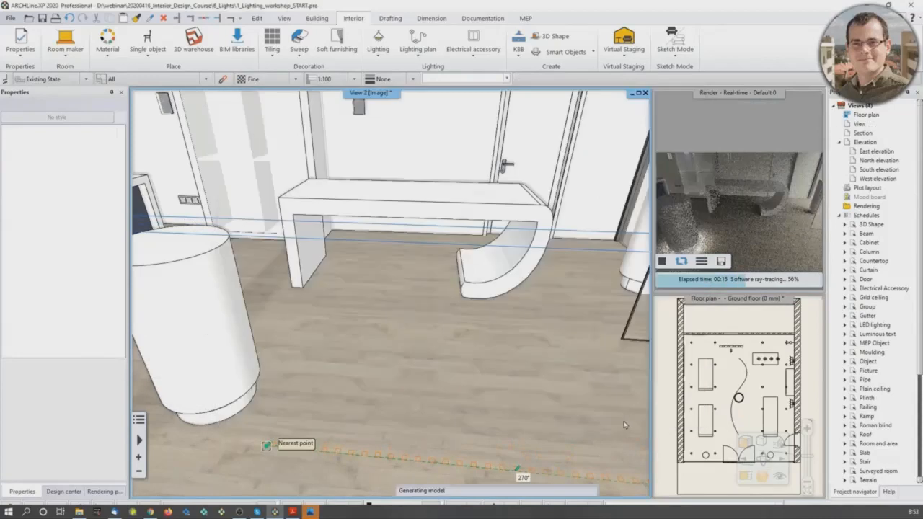
# Step: Locate the dotted floor strip on the ground floor plan and magnify the plan as the main view
pyautogui.moveTo(433, 383)
pyautogui.mouseDown(button='middle')
pyautogui.moveTo(534, 425)
pyautogui.moveTo(362, 397)
pyautogui.moveTo(422, 393)
pyautogui.moveTo(419, 374)
pyautogui.mouseUp(button='middle')
pyautogui.click(423, 393)
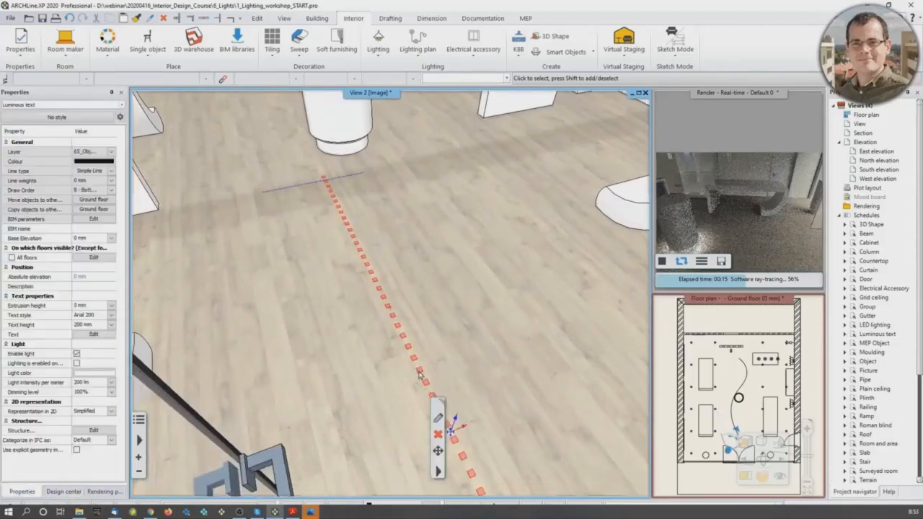
pyautogui.rightClick(422, 373)
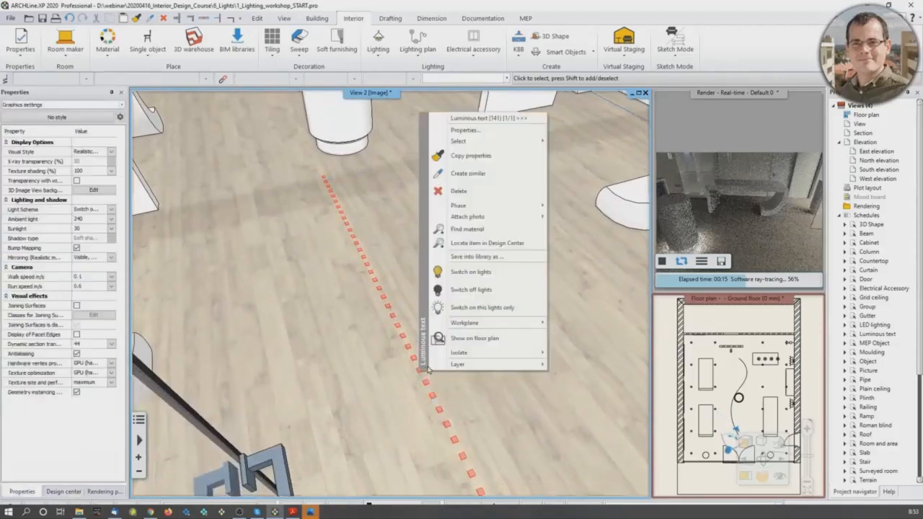
pyautogui.click(474, 338)
pyautogui.click(745, 476)
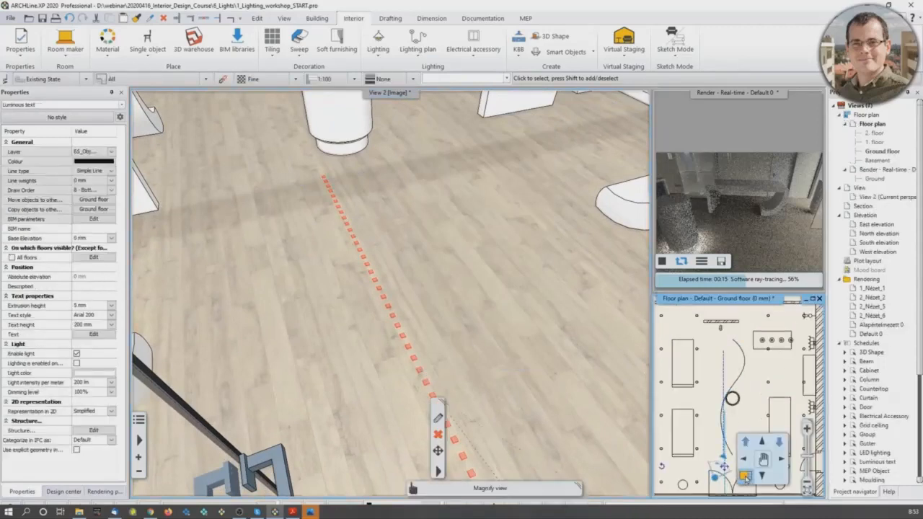
# Step: Move the dotted strip fully inside the shop, parallel to the two display tables and between them and the curved line
pyautogui.moveTo(399, 345); pyautogui.dragTo(415, 326, button='middle')
pyautogui.click(397, 369)
pyautogui.click(420, 377)
pyautogui.scroll(1, 378, 306)
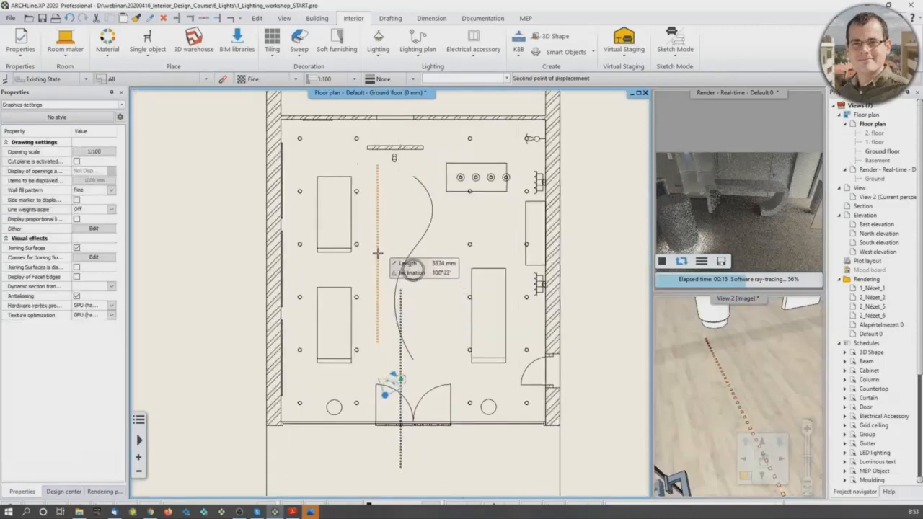
pyautogui.click(373, 270)
pyautogui.moveTo(409, 295); pyautogui.dragTo(413, 309, button='middle')
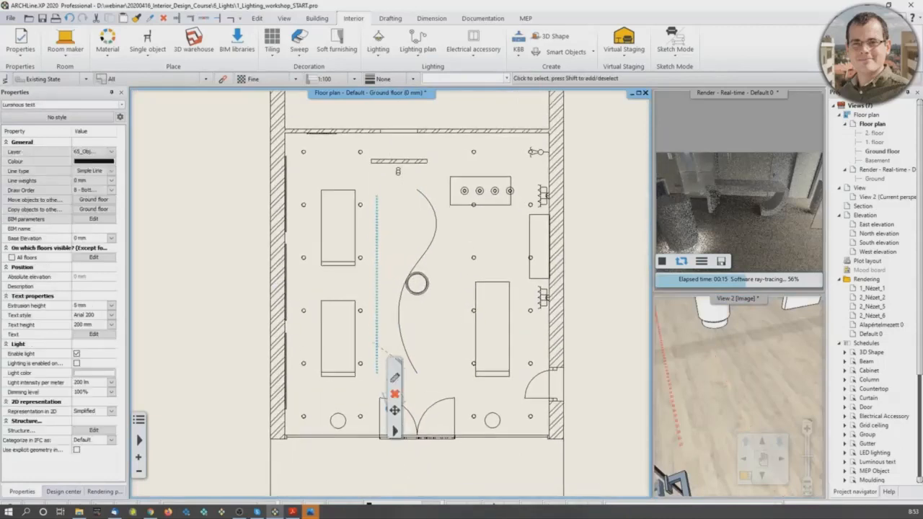
# Step: Duplicate and mirror the dotted strip about the axis running through the middle of the double entrance door
pyautogui.click(378, 288)
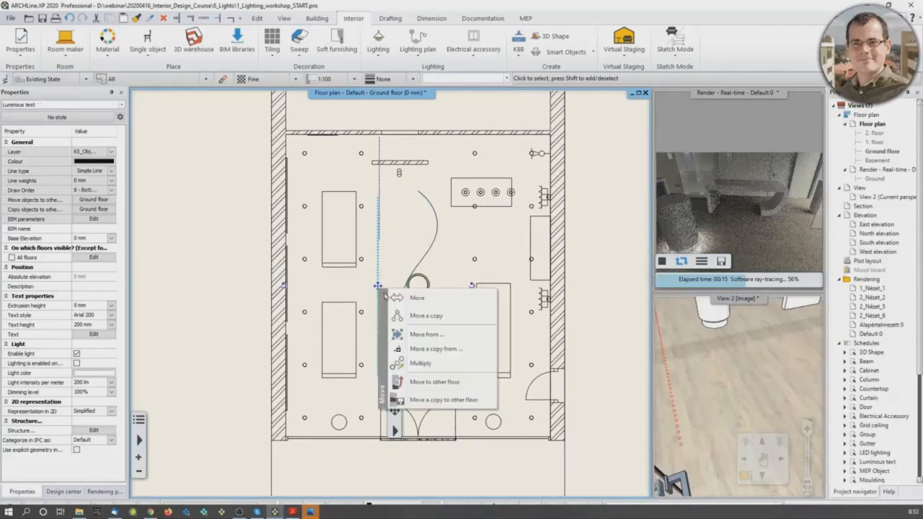
pyautogui.click(421, 220)
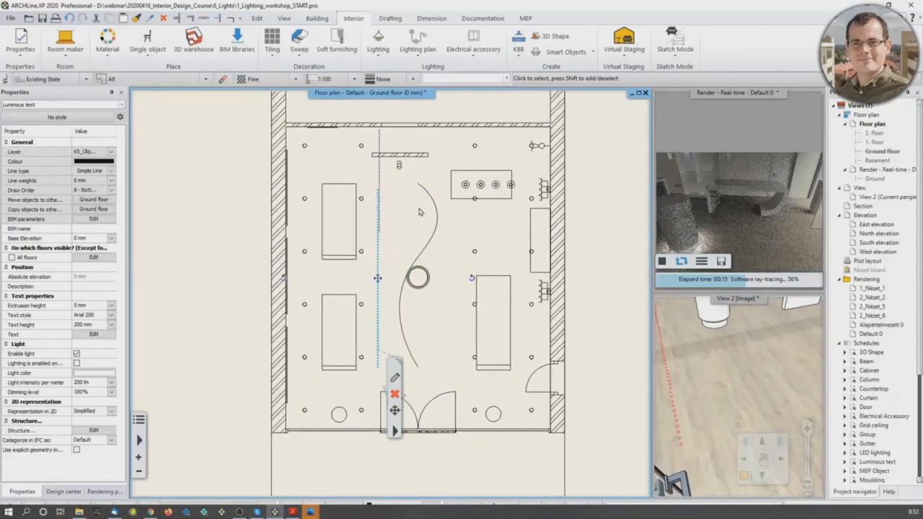
pyautogui.click(258, 19)
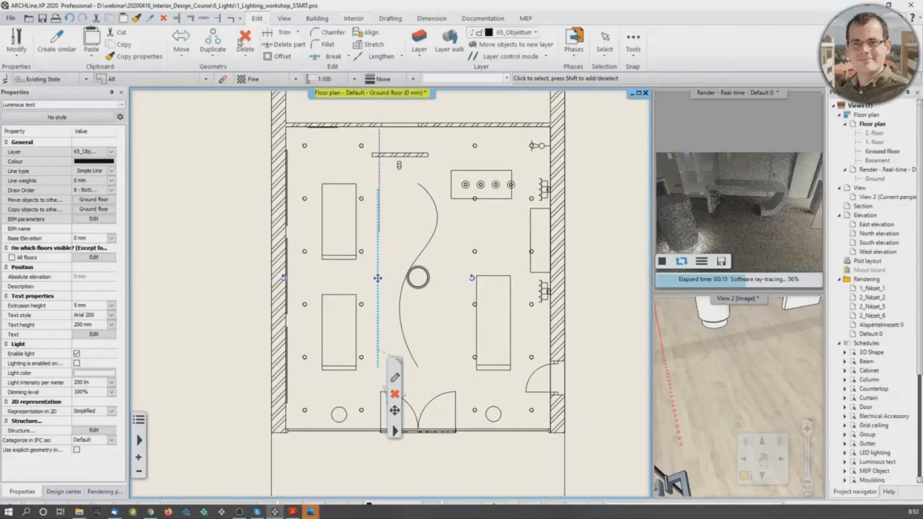
pyautogui.click(220, 59)
pyautogui.click(230, 107)
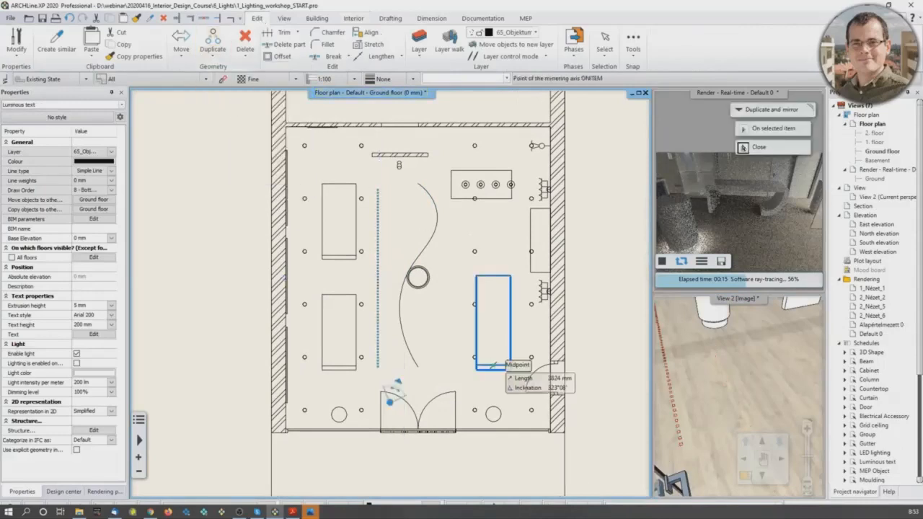
pyautogui.scroll(5, 382, 375)
pyautogui.click(370, 370)
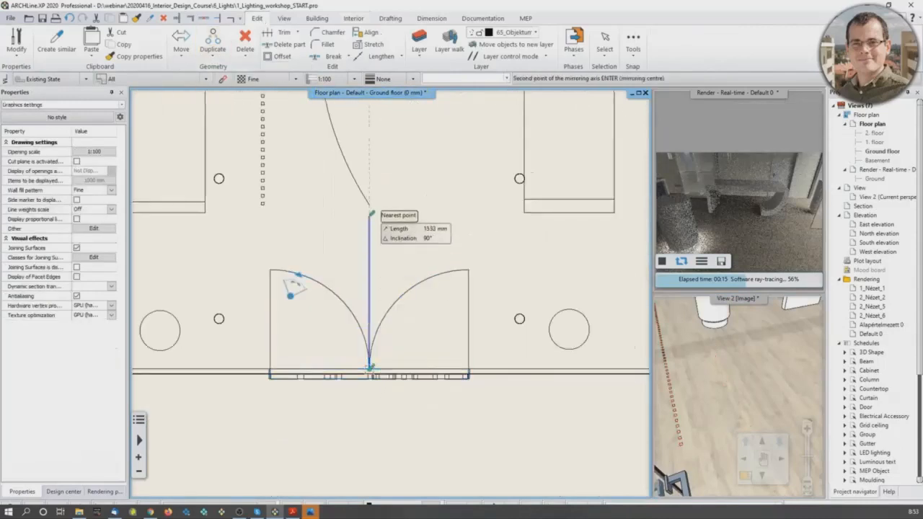
pyautogui.moveTo(371, 149); pyautogui.dragTo(371, 319, button='middle')
pyautogui.click(372, 234)
pyautogui.moveTo(504, 255); pyautogui.dragTo(503, 266, button='middle')
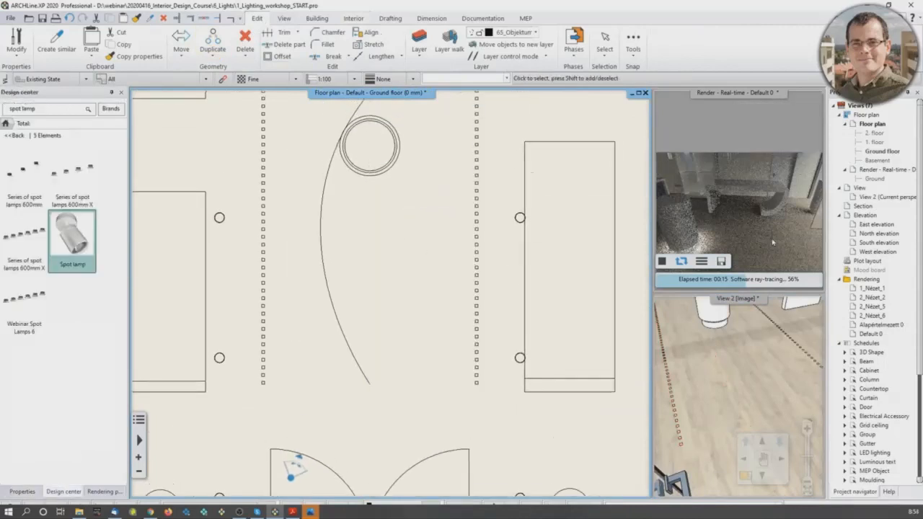
# Step: Examine the mirrored dotted floor strips in the real-time render and in the enlarged 3D view of the shop interior
pyautogui.click(661, 262)
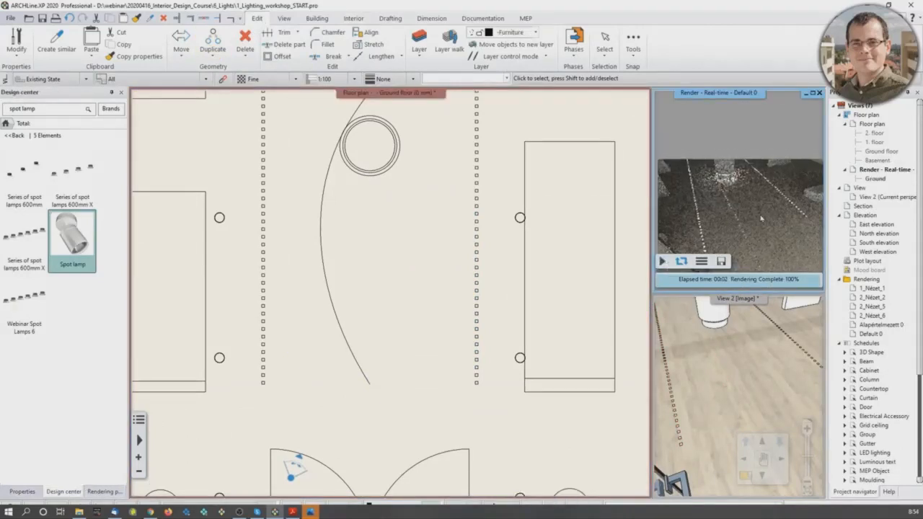
pyautogui.moveTo(756, 367); pyautogui.dragTo(741, 392, button='middle')
pyautogui.click(746, 477)
pyautogui.moveTo(456, 329); pyautogui.dragTo(495, 337, button='middle')
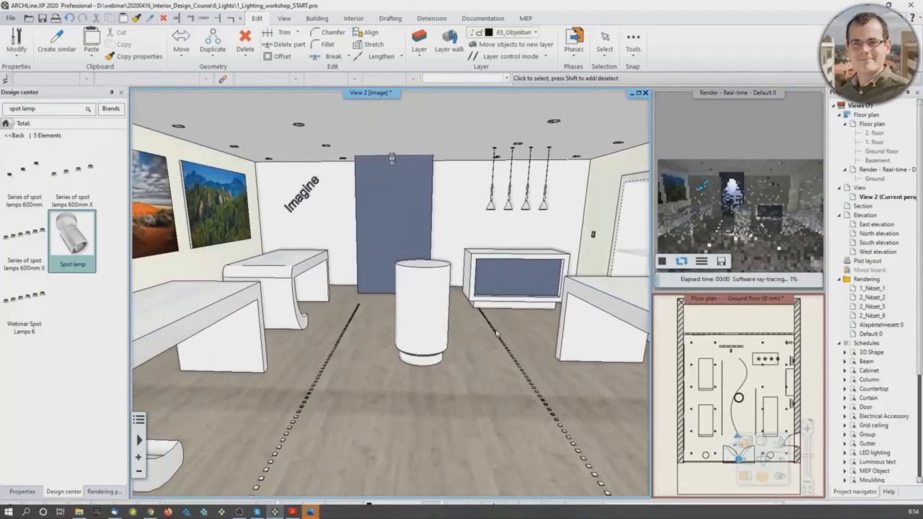
pyautogui.click(280, 130)
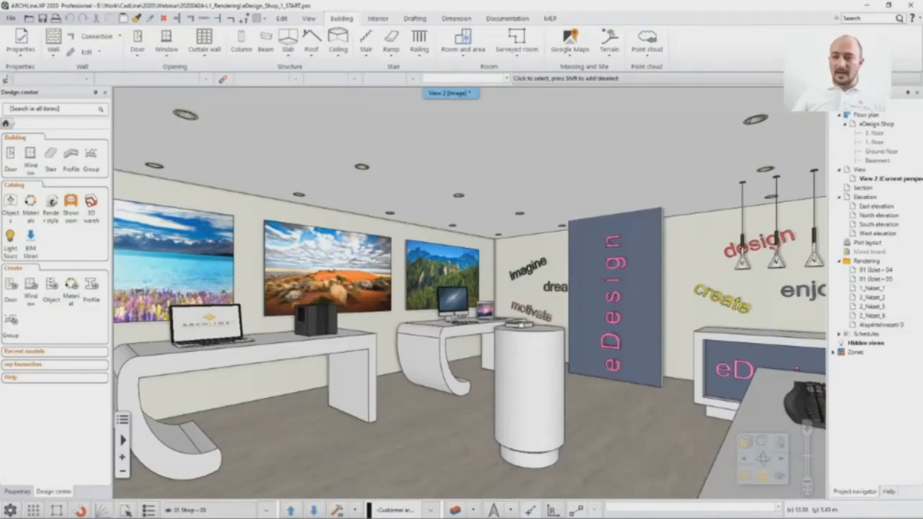
# Step: Make the eDesign Shop ground floor plan the main view beside the 3D view and review the used layers in the layer manager
pyautogui.click(405, 489)
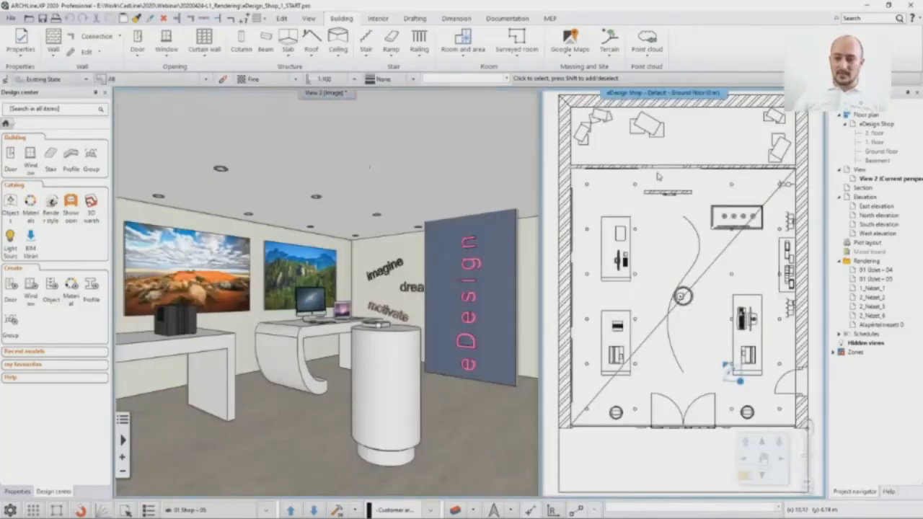
pyautogui.click(406, 488)
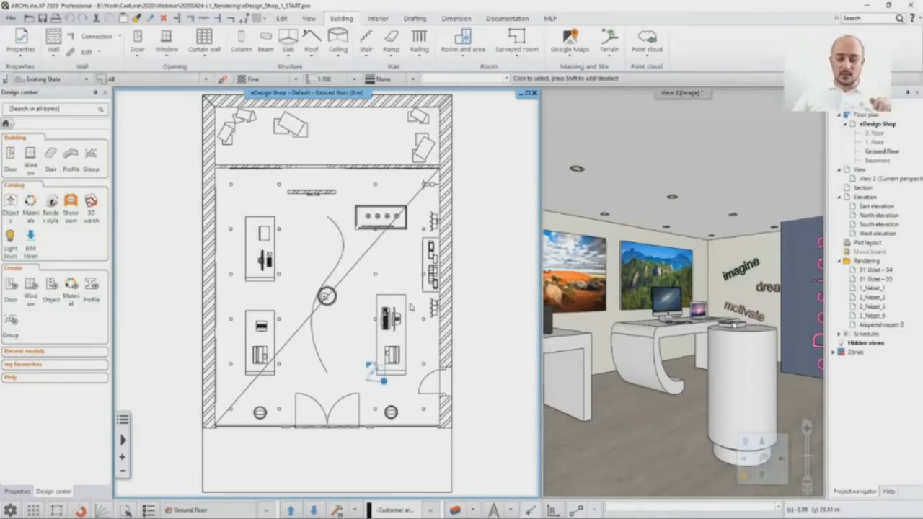
pyautogui.click(459, 510)
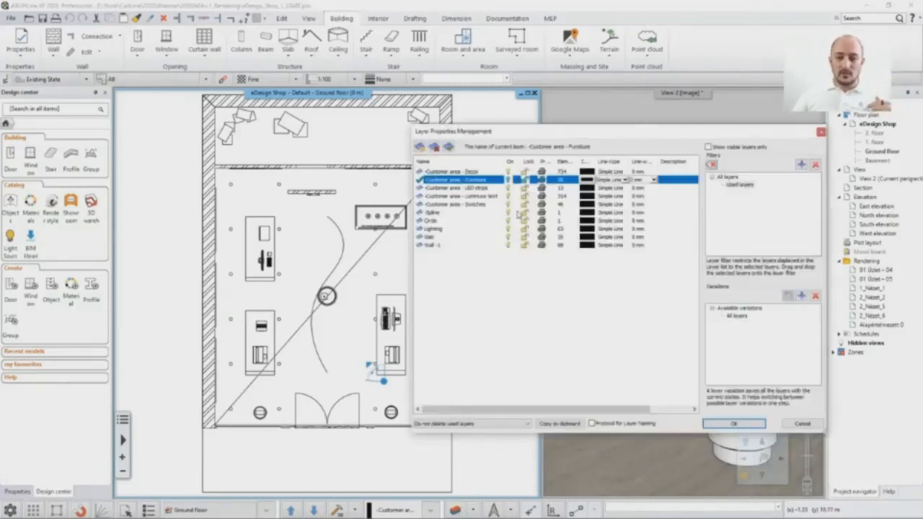
pyautogui.moveTo(473, 134); pyautogui.dragTo(390, 129)
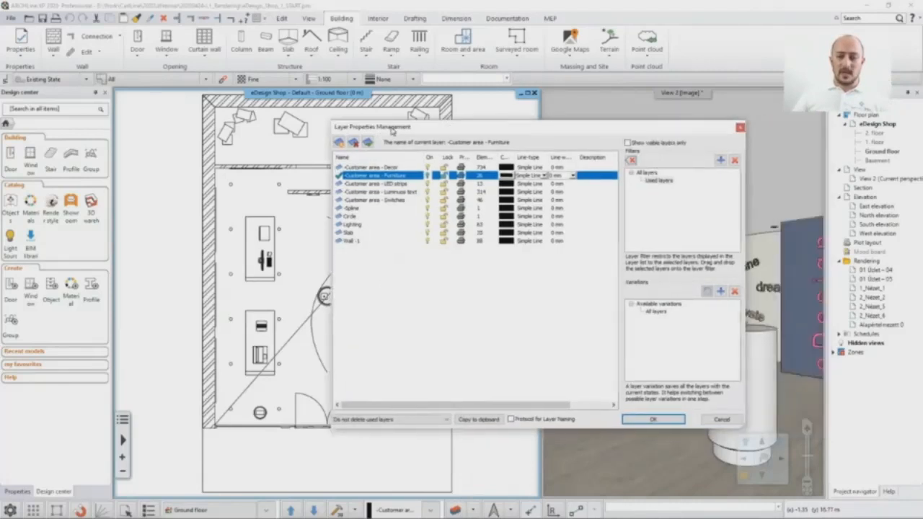
pyautogui.click(652, 185)
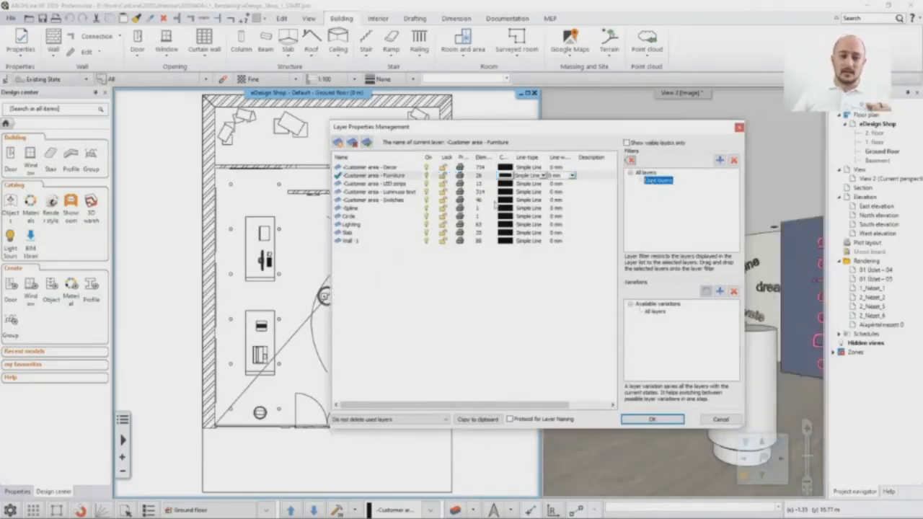
pyautogui.click(378, 167)
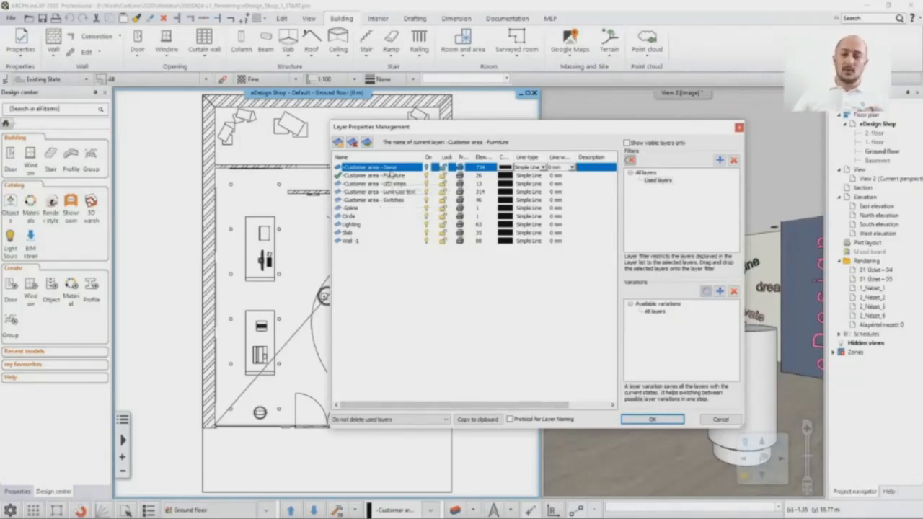
pyautogui.moveTo(434, 133); pyautogui.dragTo(265, 118)
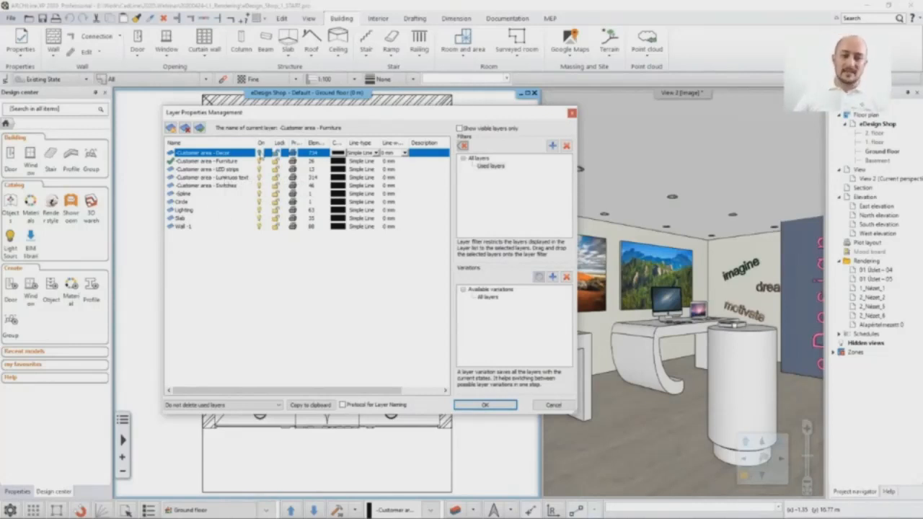
pyautogui.click(552, 408)
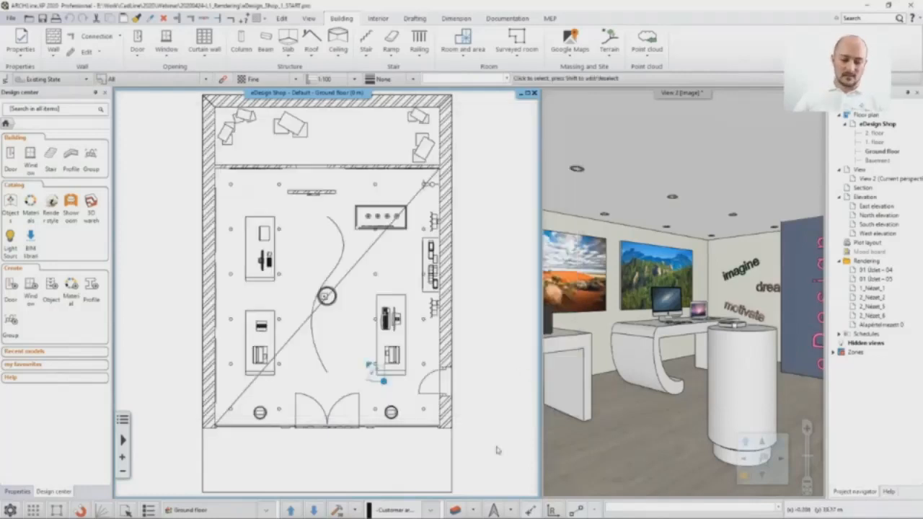
# Step: Use Layer Walk on the floor plan to isolate the wall, switches, luminous text, LED strips and furniture layers one at a time
pyautogui.click(473, 511)
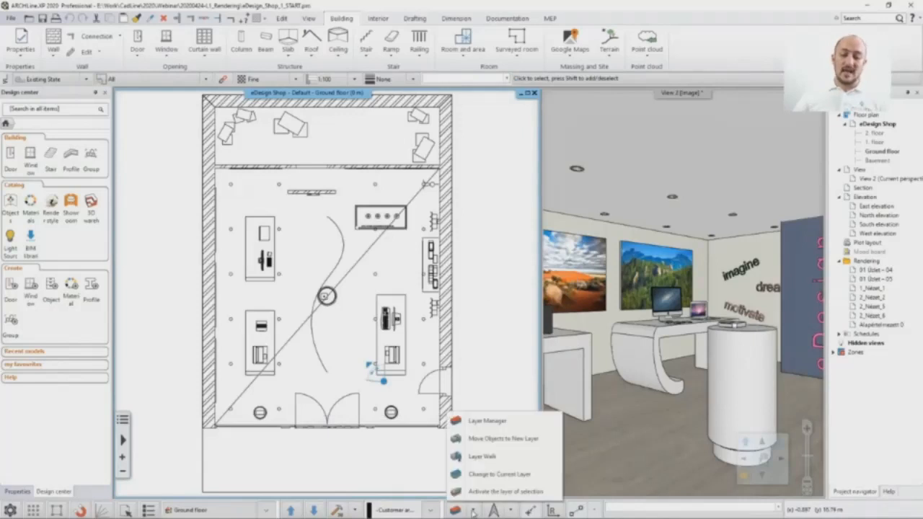
pyautogui.click(470, 461)
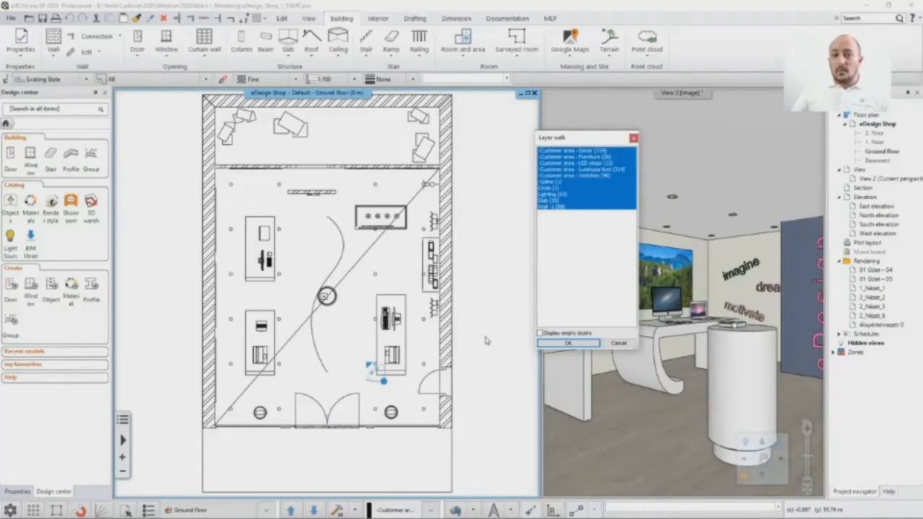
pyautogui.click(551, 207)
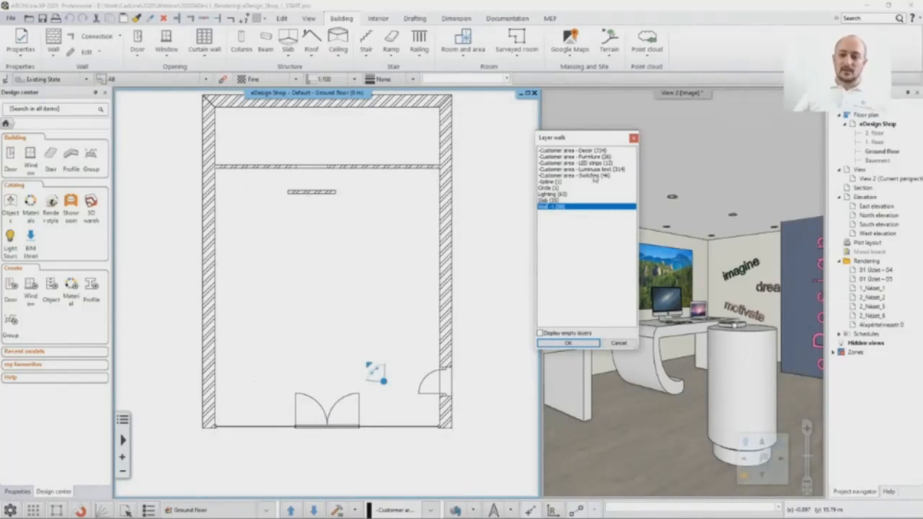
pyautogui.click(593, 178)
pyautogui.click(587, 169)
pyautogui.click(585, 164)
pyautogui.click(582, 158)
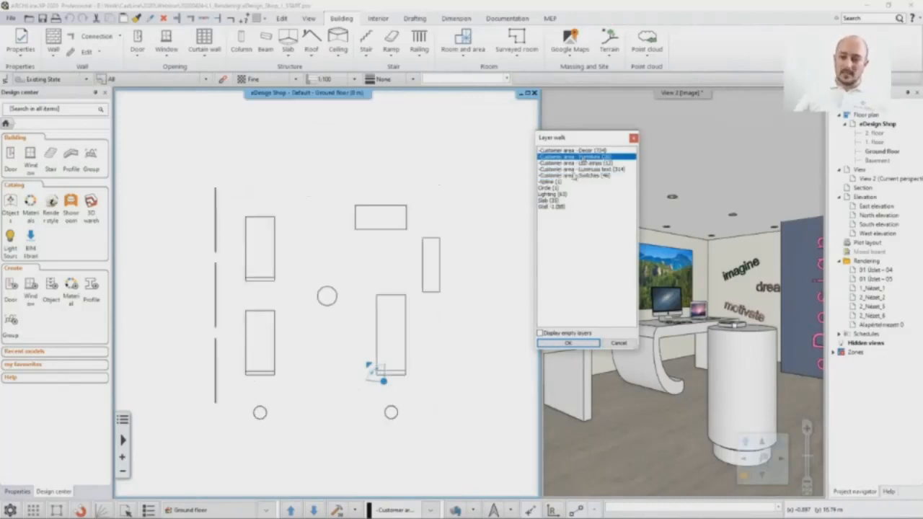
# Step: Preview layer combinations on the plan: Wall -1 with Slab, the customer area layers, and all layers except Decor
pyautogui.click(559, 208)
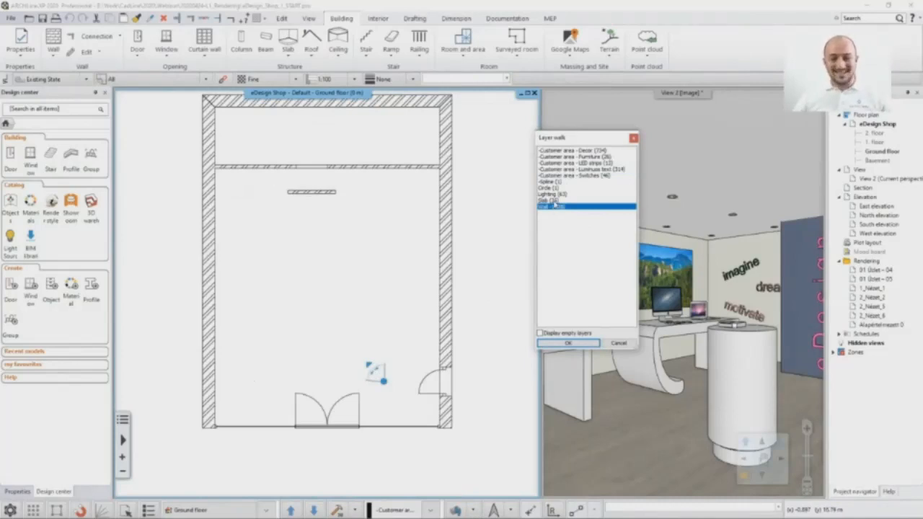
pyautogui.keyDown('ctrl'); pyautogui.click(552, 200); pyautogui.keyUp('ctrl')
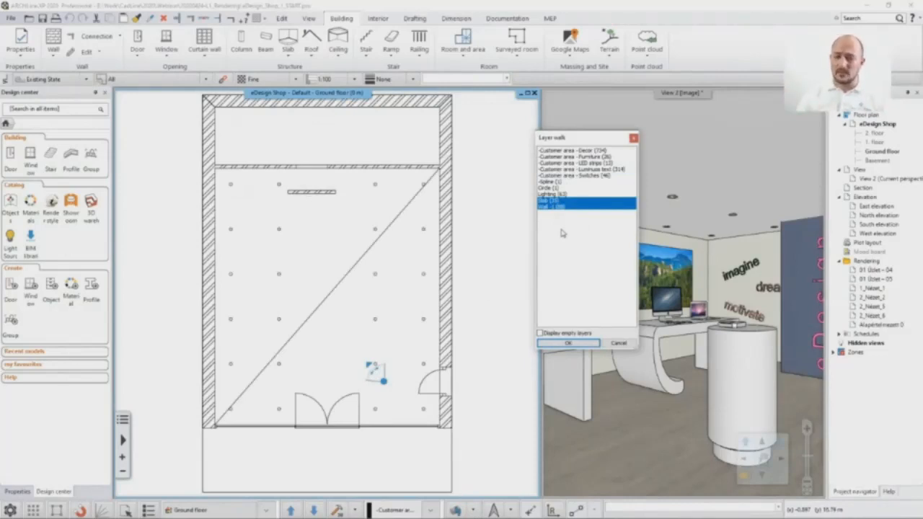
pyautogui.moveTo(566, 157); pyautogui.dragTo(562, 181)
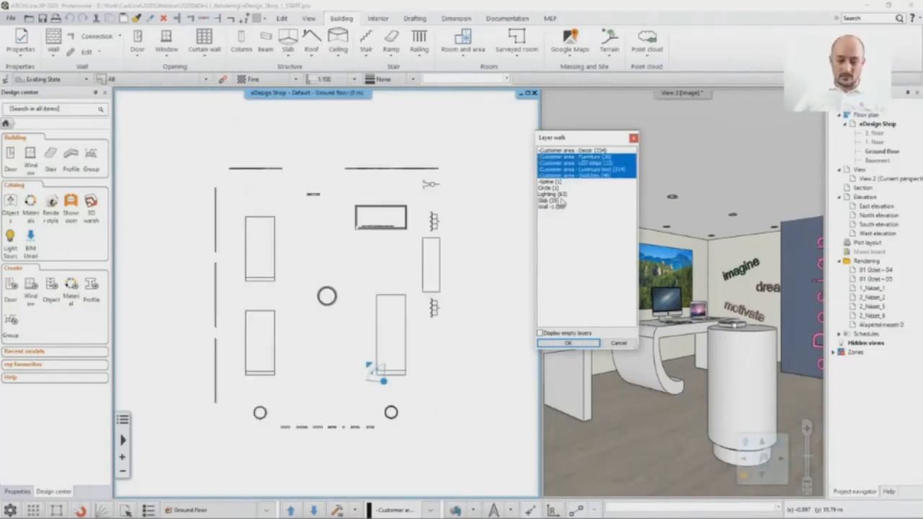
pyautogui.click(557, 158)
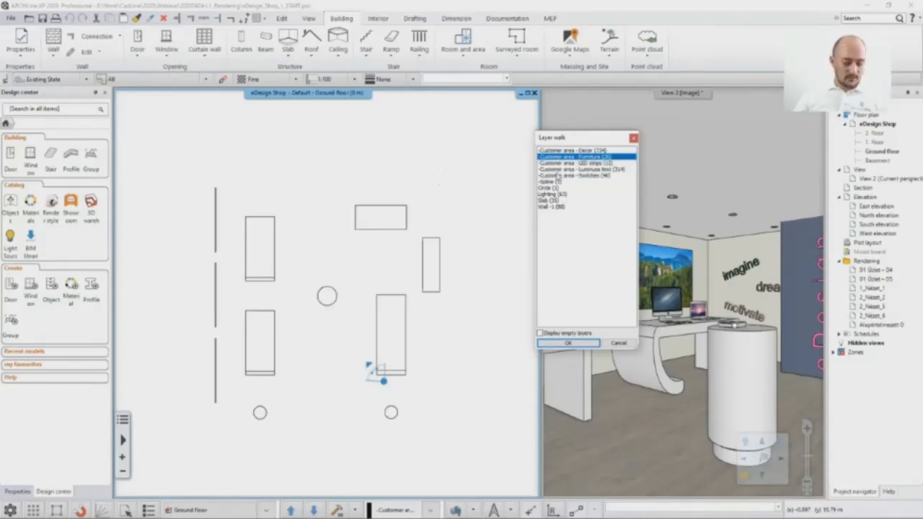
pyautogui.keyDown('shift'); pyautogui.click(560, 207); pyautogui.keyUp('shift')
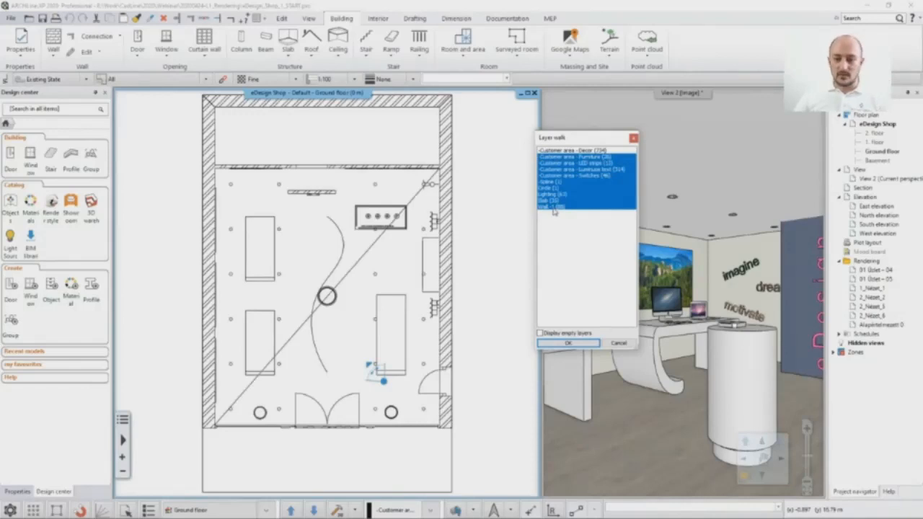
# Step: Keep only the Wall -1 and Slab layers visible and rebuild the 3D model from the floor plan
pyautogui.click(553, 207)
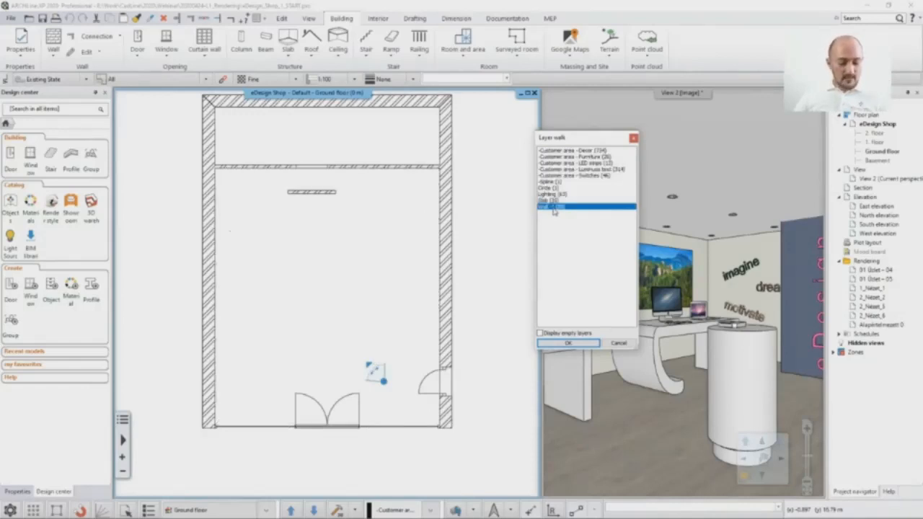
pyautogui.keyDown('ctrl'); pyautogui.click(550, 201); pyautogui.keyUp('ctrl')
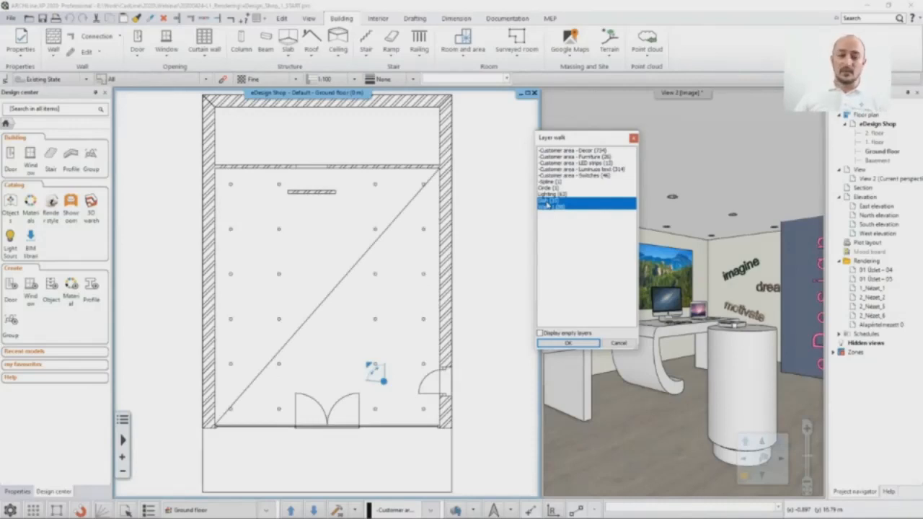
pyautogui.click(565, 344)
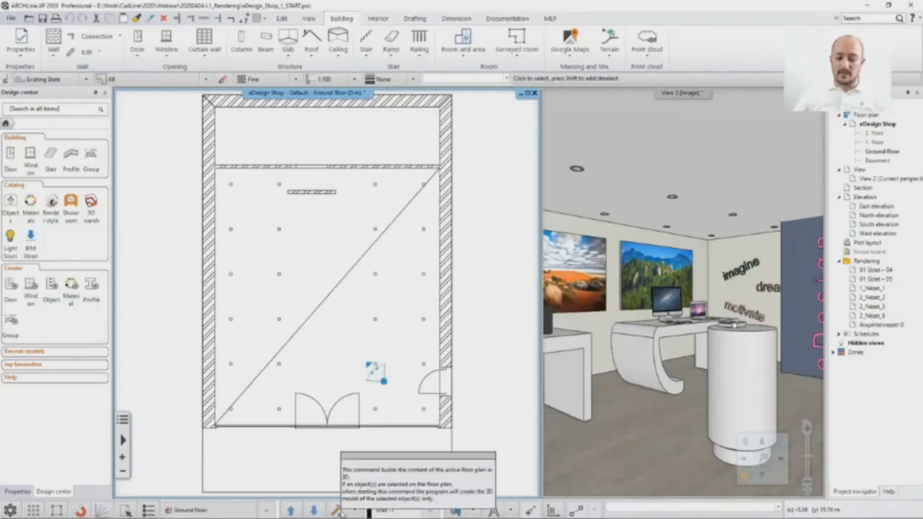
pyautogui.click(337, 511)
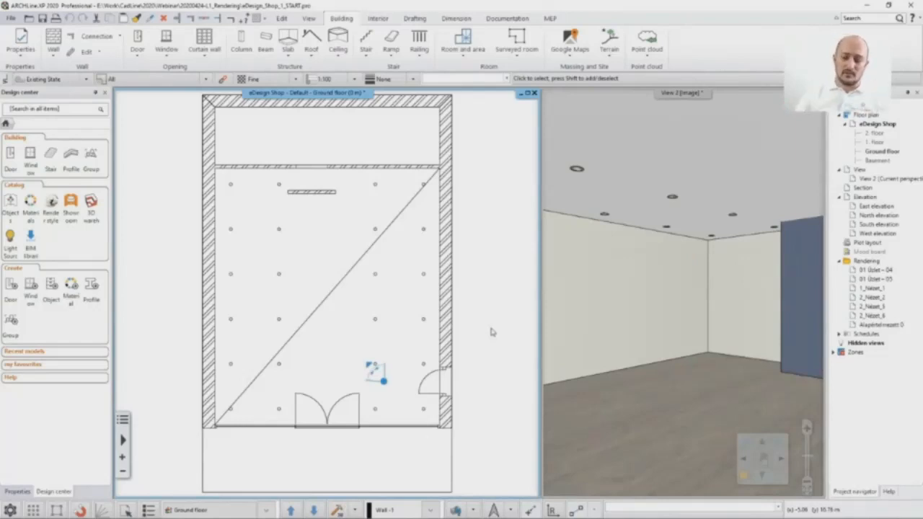
# Step: Make the 3D view the main window, maximize it and switch to the saved perspective 01 Shop – 07 Outside
pyautogui.click(749, 481)
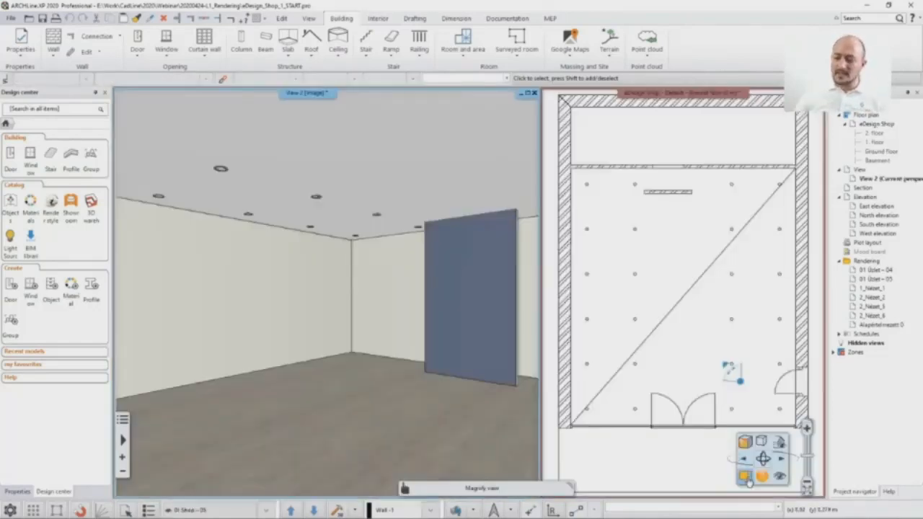
pyautogui.click(531, 96)
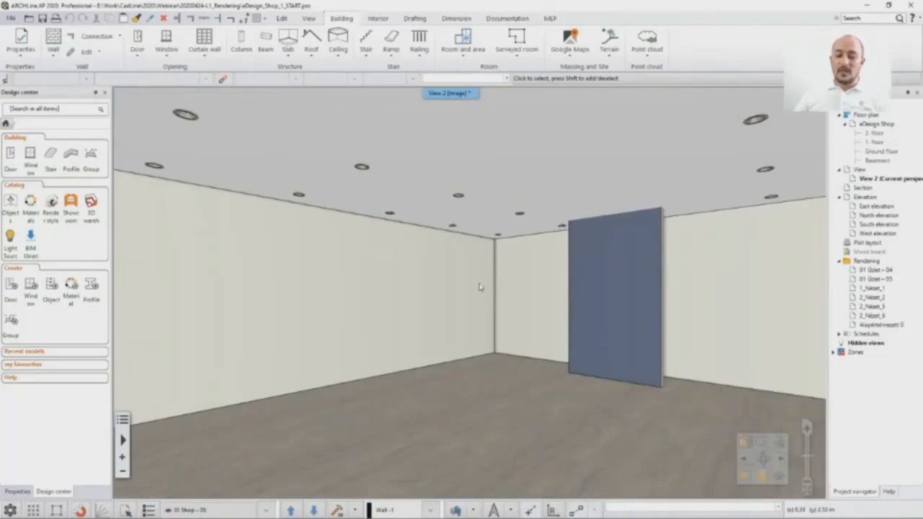
pyautogui.click(266, 510)
pyautogui.click(217, 489)
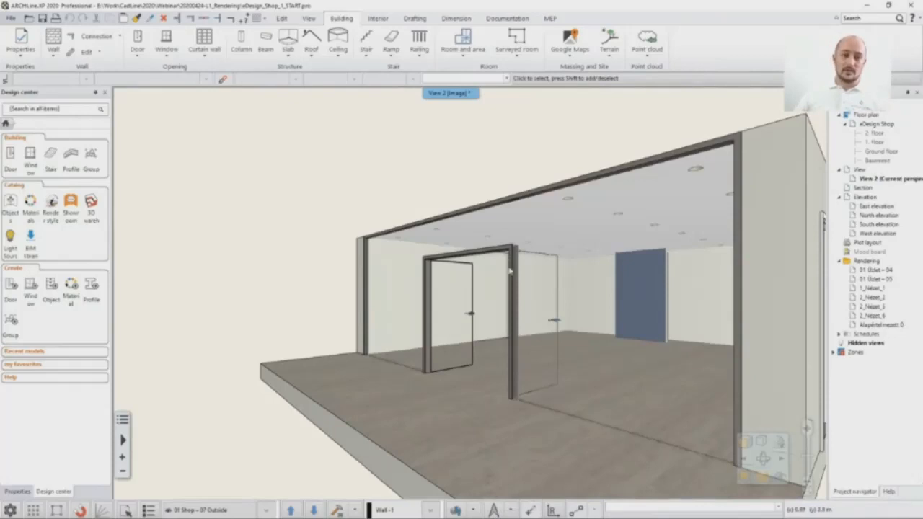
# Step: Run the shadow simulation on the outside view and set the sun to 07 October at 13:30
pyautogui.click(311, 22)
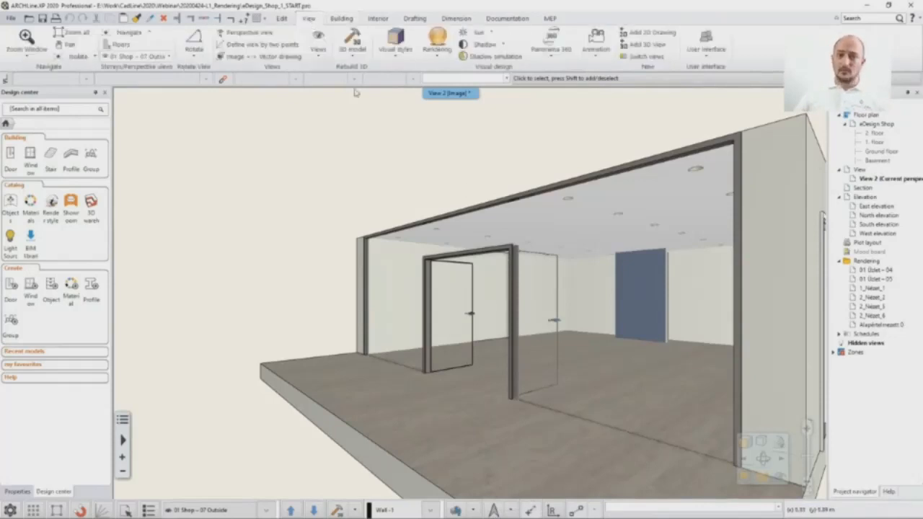
pyautogui.click(495, 58)
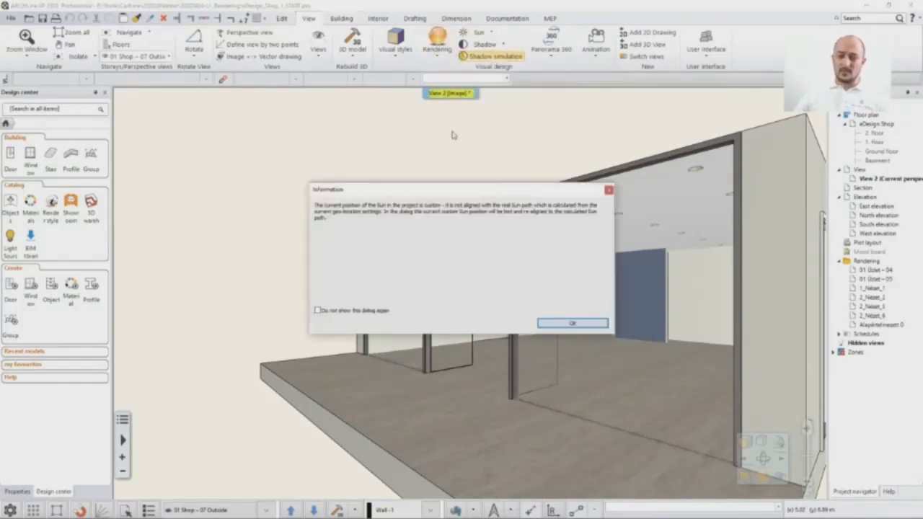
pyautogui.click(563, 325)
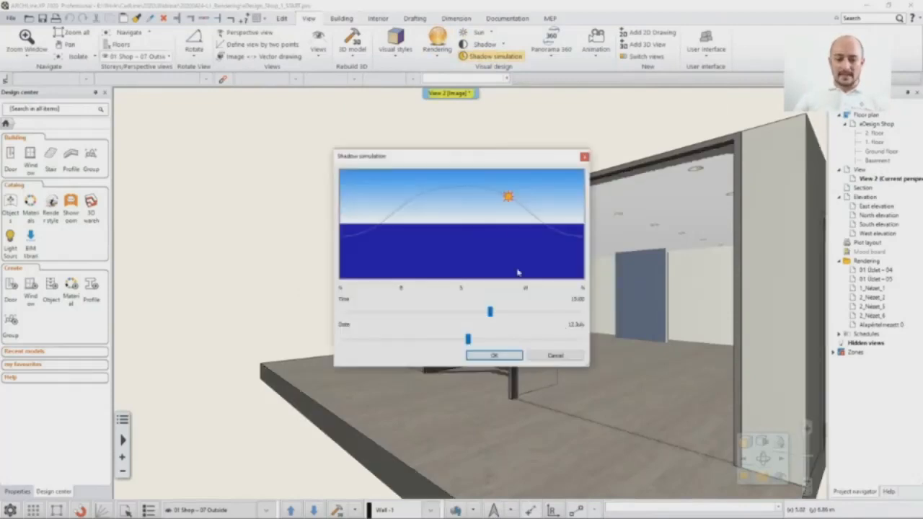
pyautogui.moveTo(420, 160); pyautogui.dragTo(670, 112)
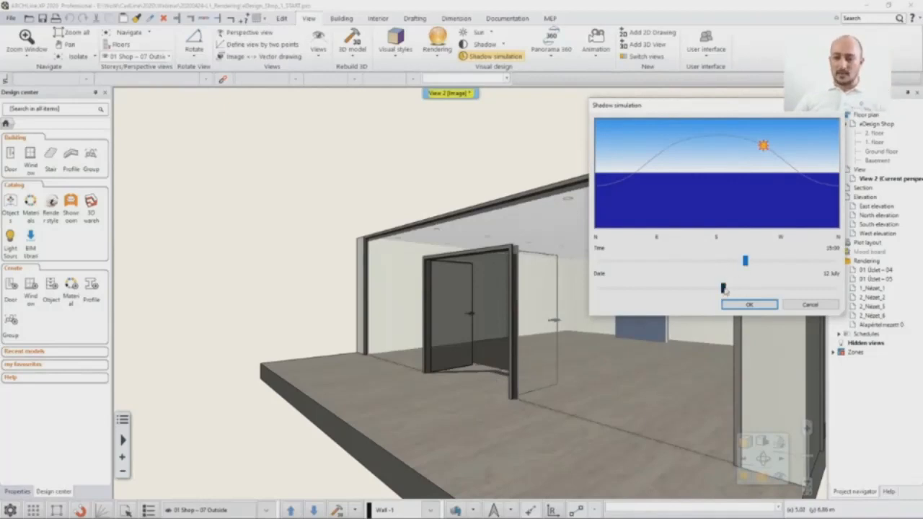
pyautogui.moveTo(723, 289); pyautogui.dragTo(780, 293)
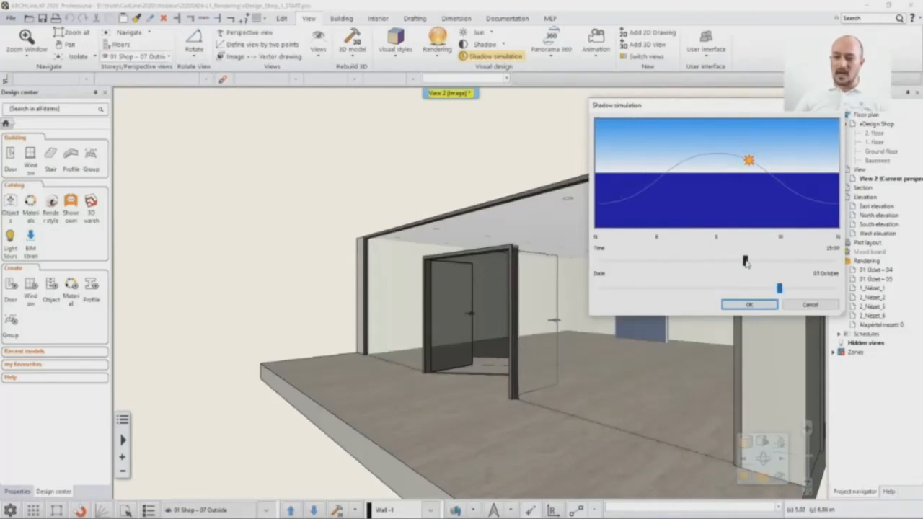
pyautogui.moveTo(747, 262); pyautogui.dragTo(730, 264)
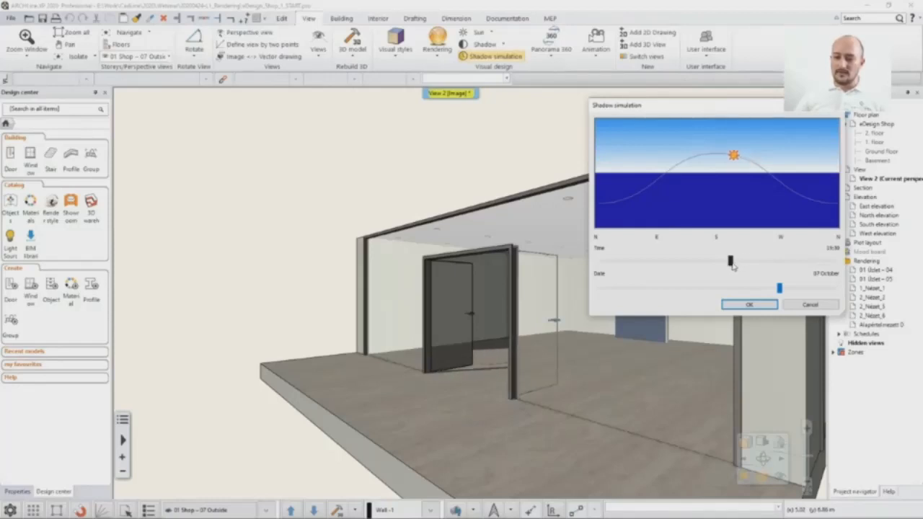
pyautogui.click(749, 306)
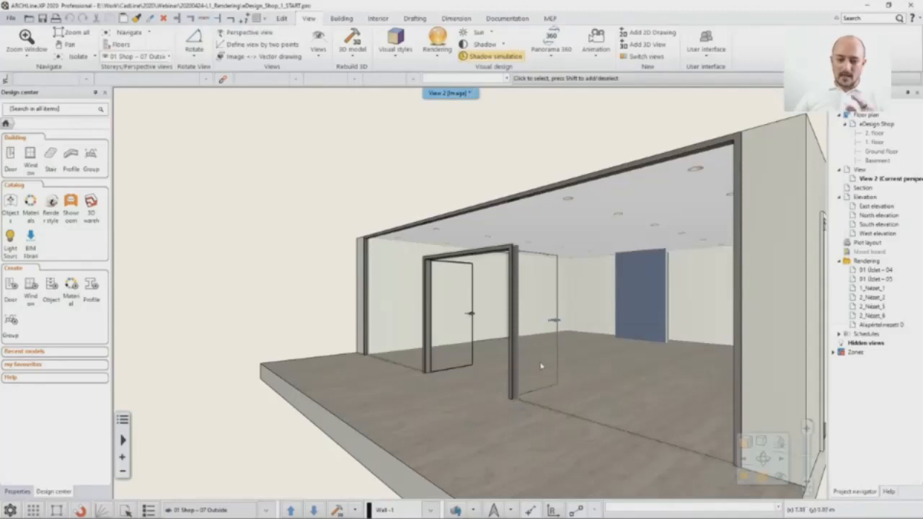
# Step: Switch to the saved perspective 01 Shop – 05 and set the shadow simulation's sun to 02 July at 15:00
pyautogui.click(266, 510)
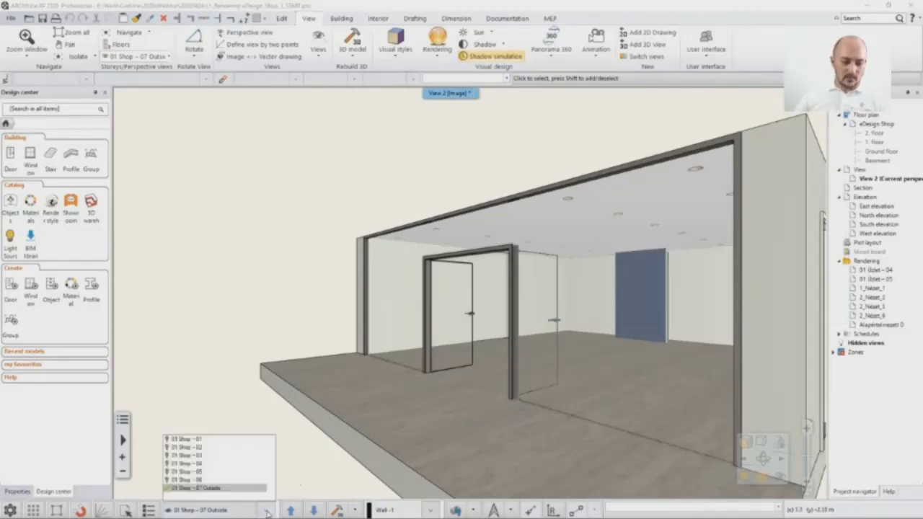
pyautogui.click(207, 475)
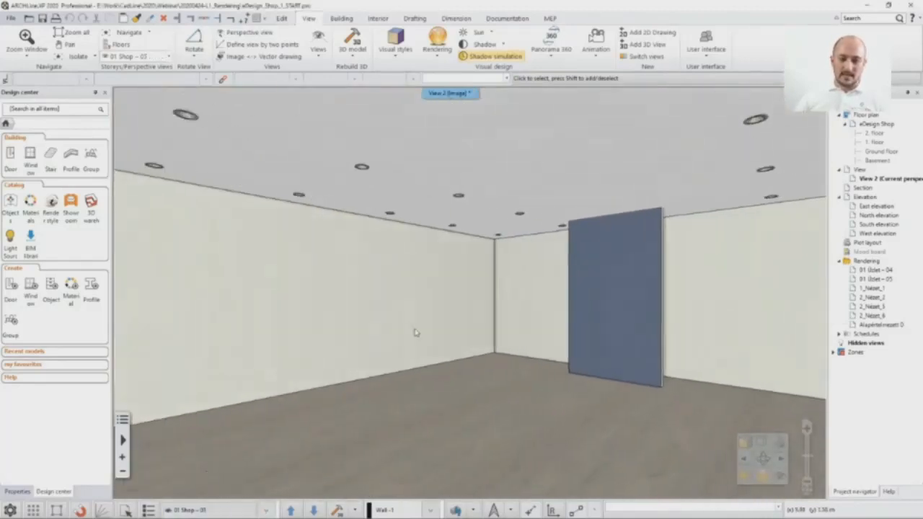
pyautogui.click(498, 56)
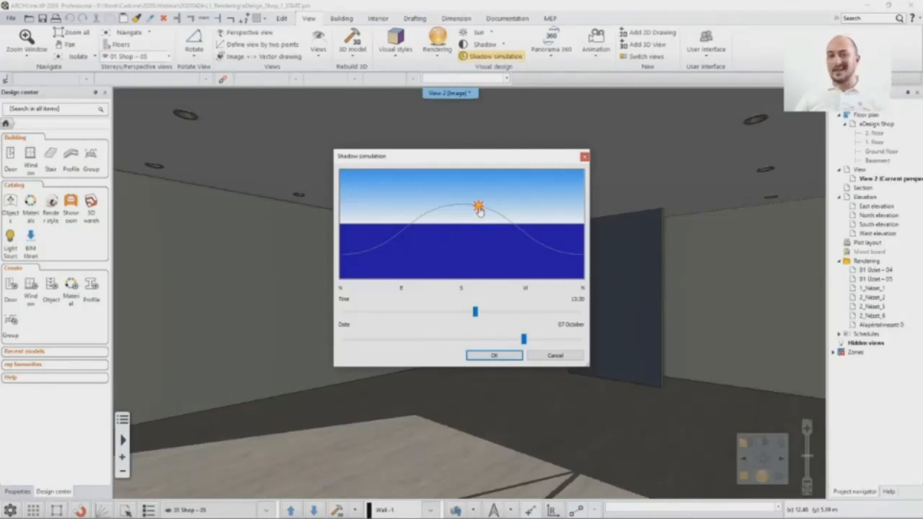
pyautogui.moveTo(479, 209); pyautogui.dragTo(522, 231)
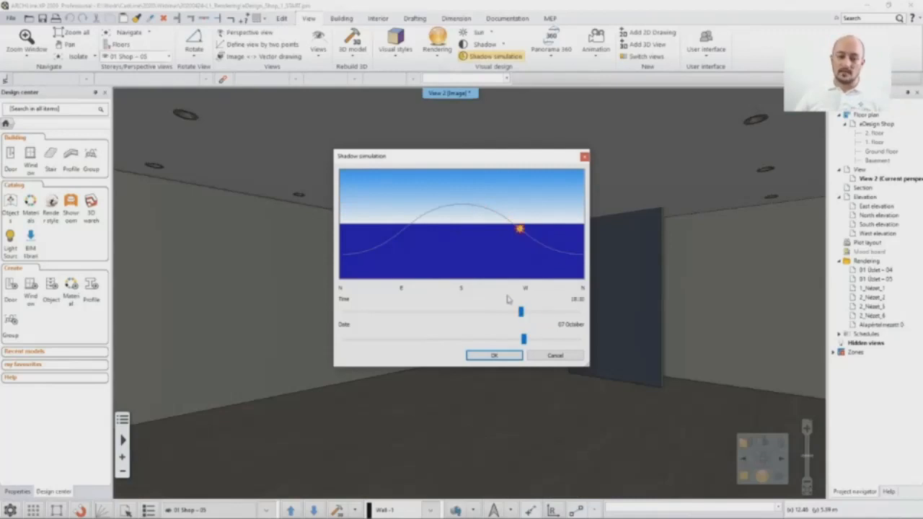
pyautogui.moveTo(523, 312); pyautogui.dragTo(489, 316)
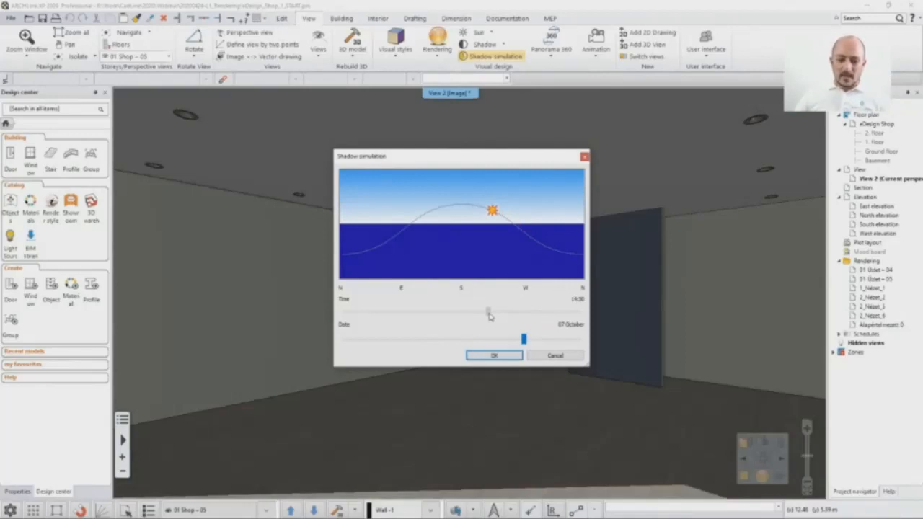
pyautogui.moveTo(489, 316); pyautogui.dragTo(490, 313)
pyautogui.moveTo(528, 340); pyautogui.dragTo(464, 341)
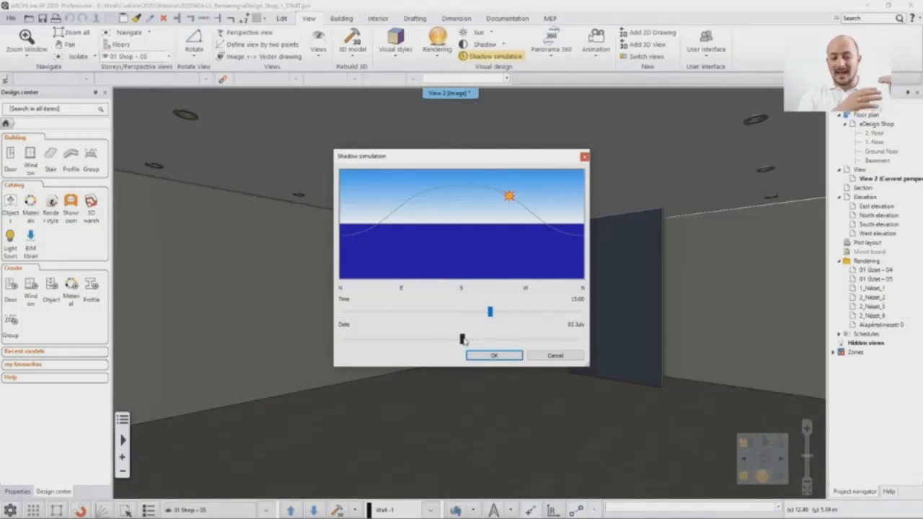
pyautogui.click(494, 357)
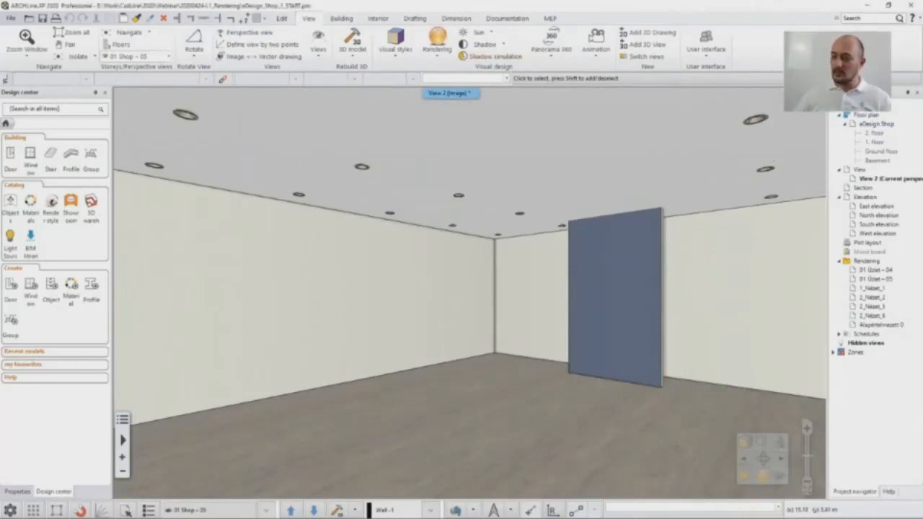
# Step: Open the photorealistic rendering settings for a standalone real-time draft and review the available resolutions
pyautogui.click(438, 56)
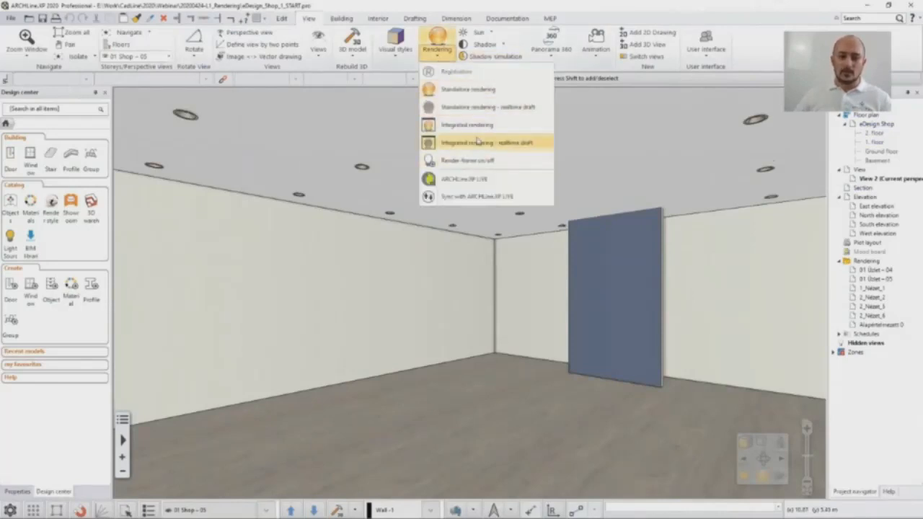
pyautogui.click(407, 9)
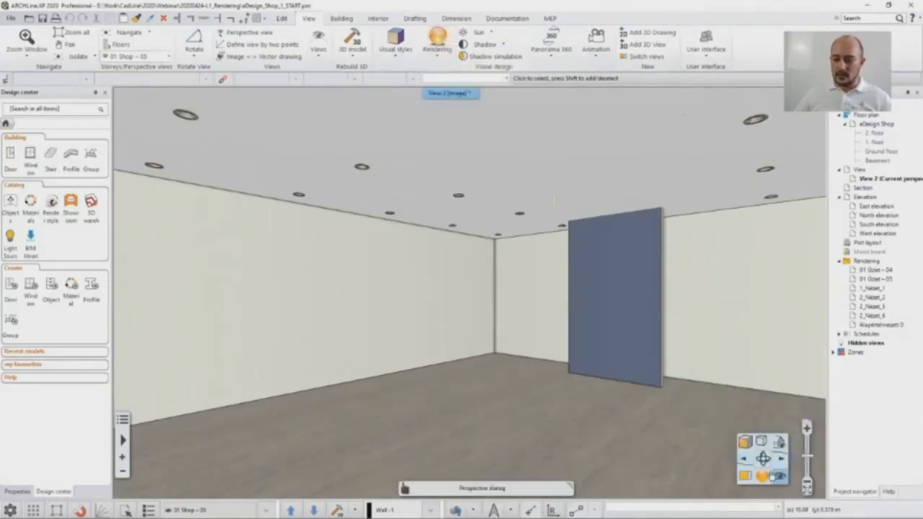
pyautogui.click(765, 481)
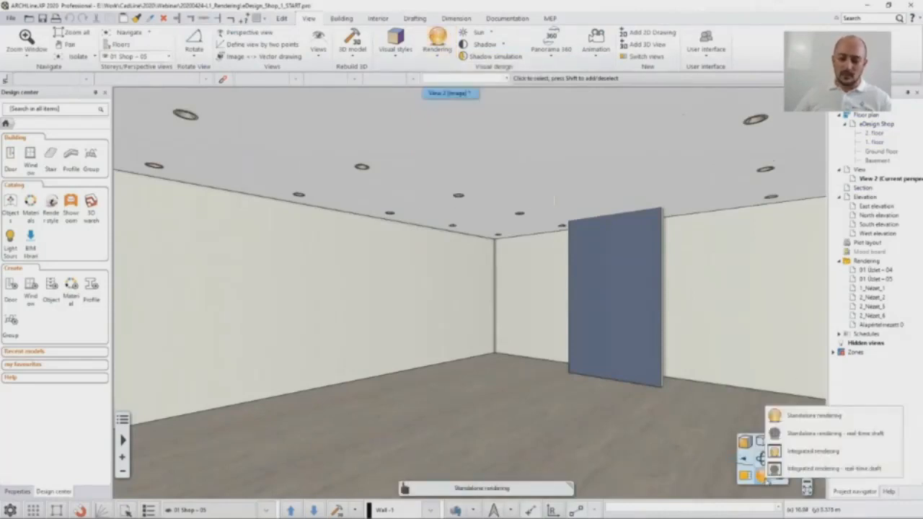
pyautogui.click(825, 434)
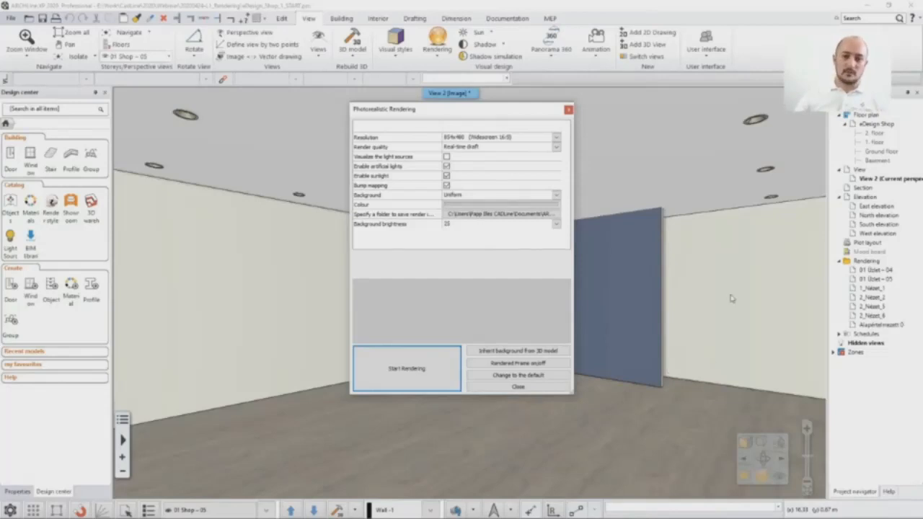
pyautogui.click(556, 139)
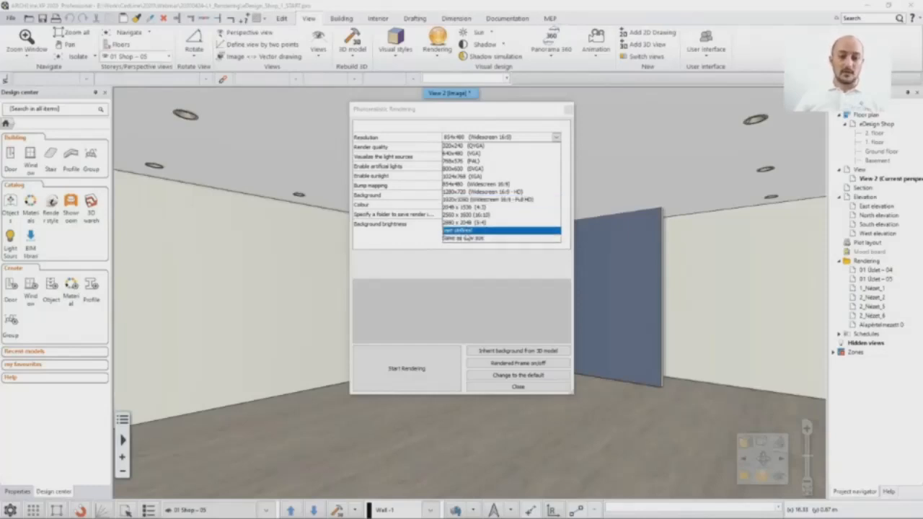
pyautogui.click(424, 256)
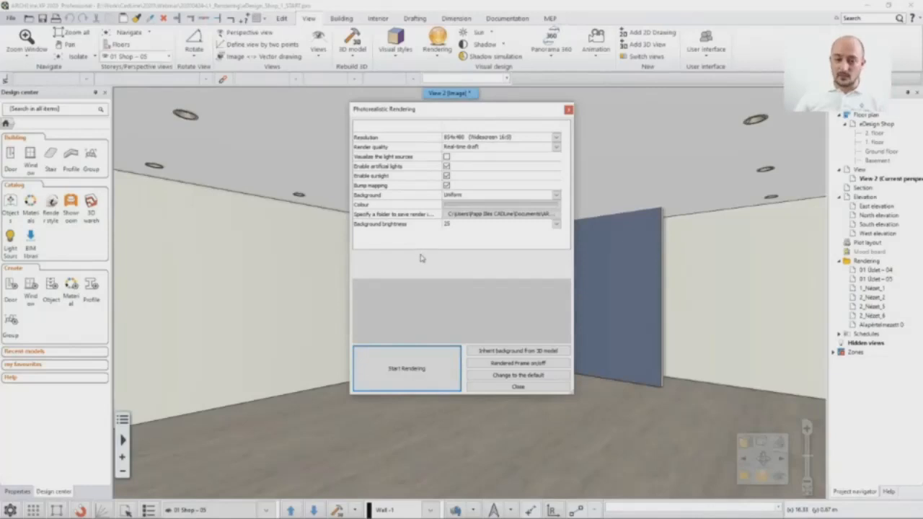
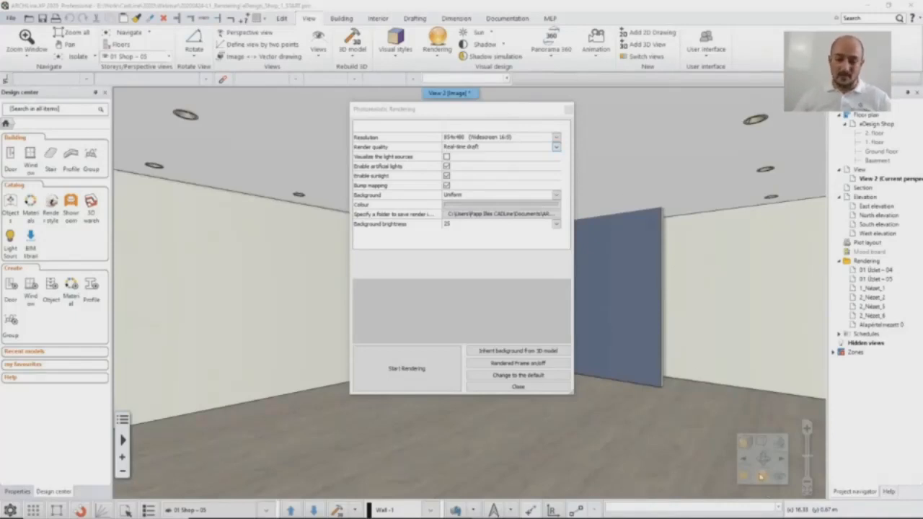
# Step: Review the render quality options and try the Panorama background with Just outside the town and Sunny plain
pyautogui.click(468, 147)
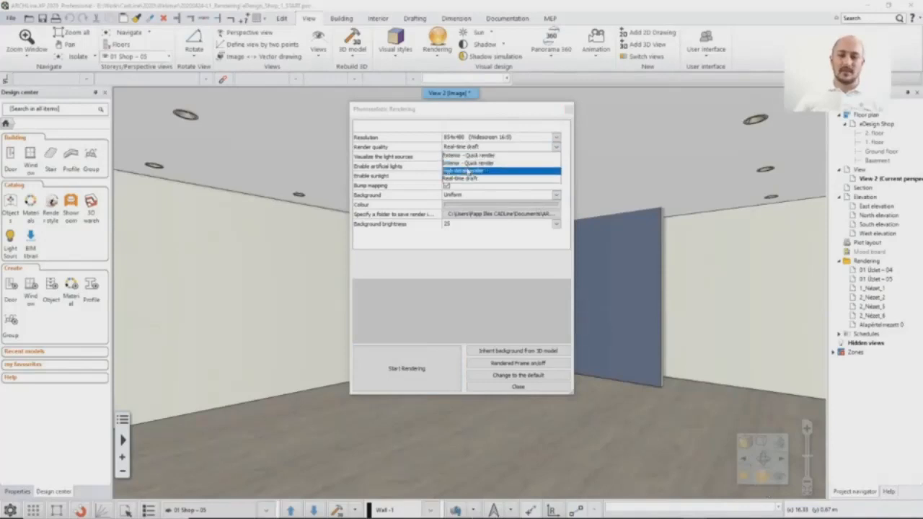
pyautogui.click(460, 116)
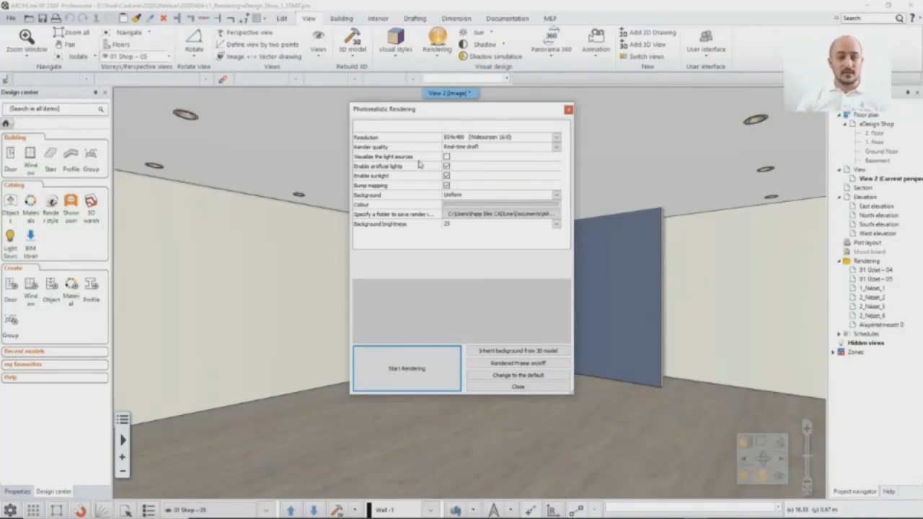
pyautogui.click(494, 195)
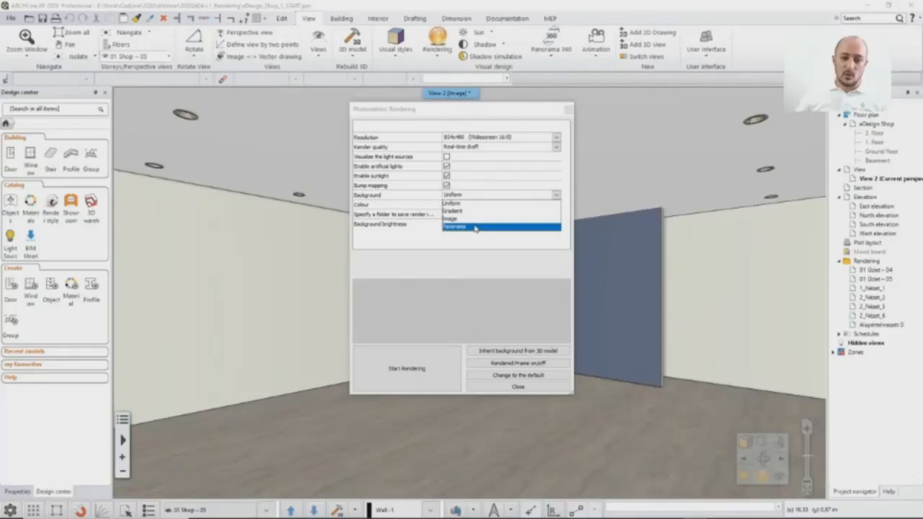
pyautogui.click(475, 227)
pyautogui.click(465, 205)
pyautogui.click(466, 221)
pyautogui.click(466, 207)
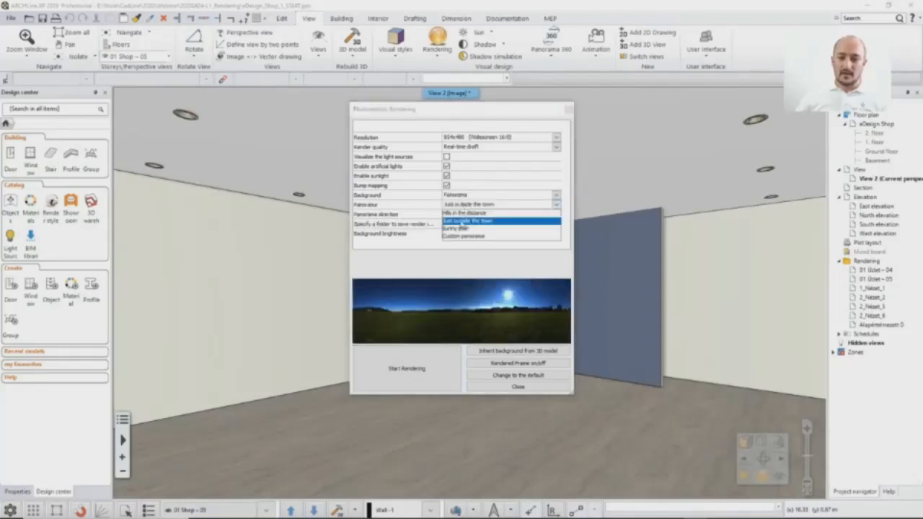
pyautogui.click(462, 228)
pyautogui.click(462, 206)
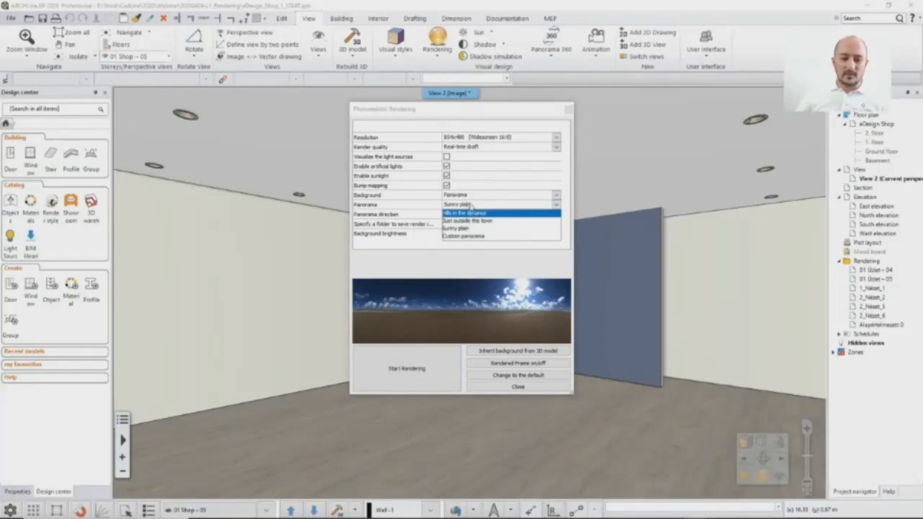
# Step: Try the Image background with City sky - Cloudy and move the rendering settings aside to see the room
pyautogui.click(470, 197)
pyautogui.click(471, 197)
pyautogui.click(467, 217)
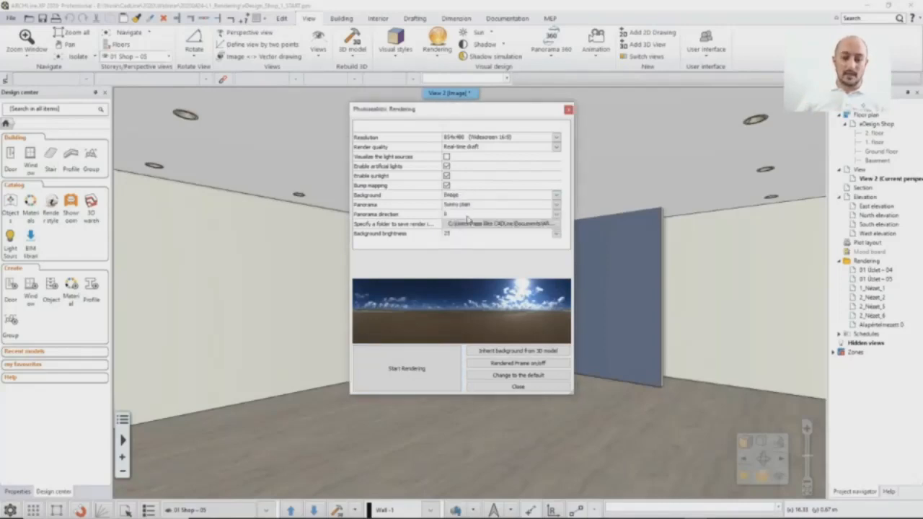
pyautogui.click(468, 206)
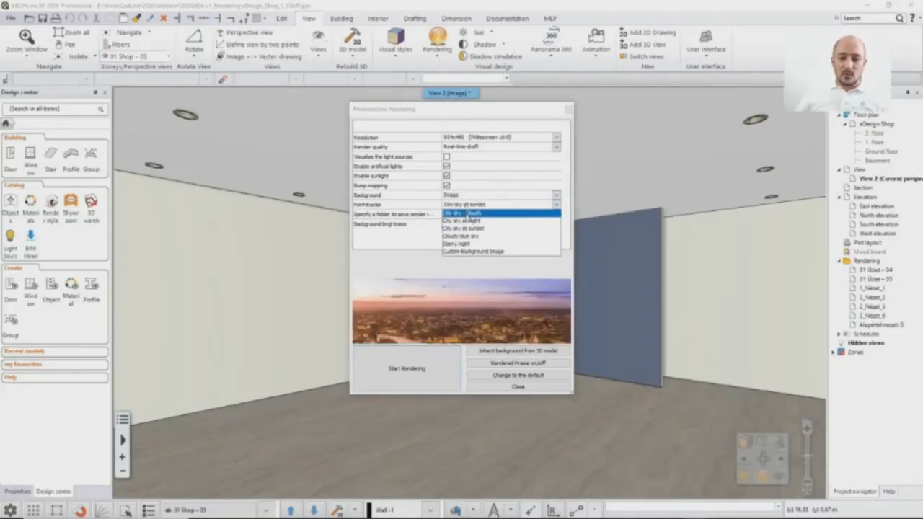
pyautogui.click(468, 215)
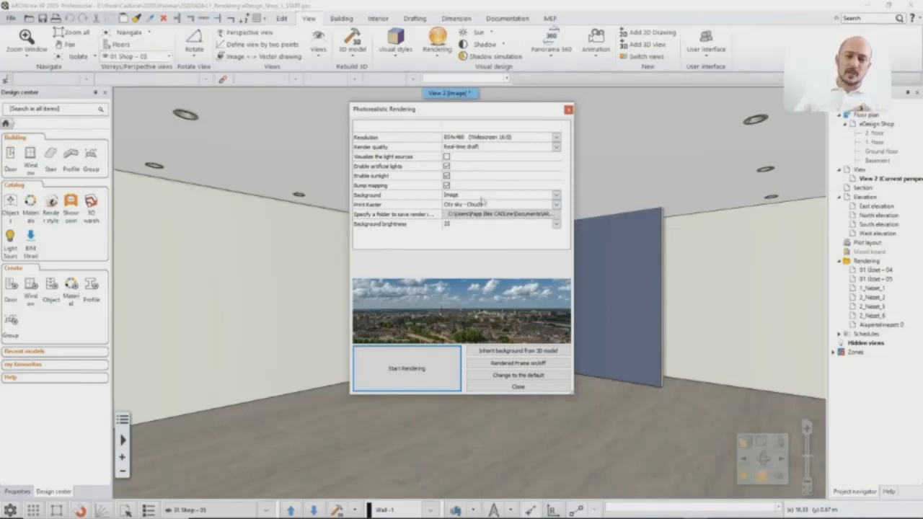
pyautogui.moveTo(483, 111); pyautogui.dragTo(274, 128)
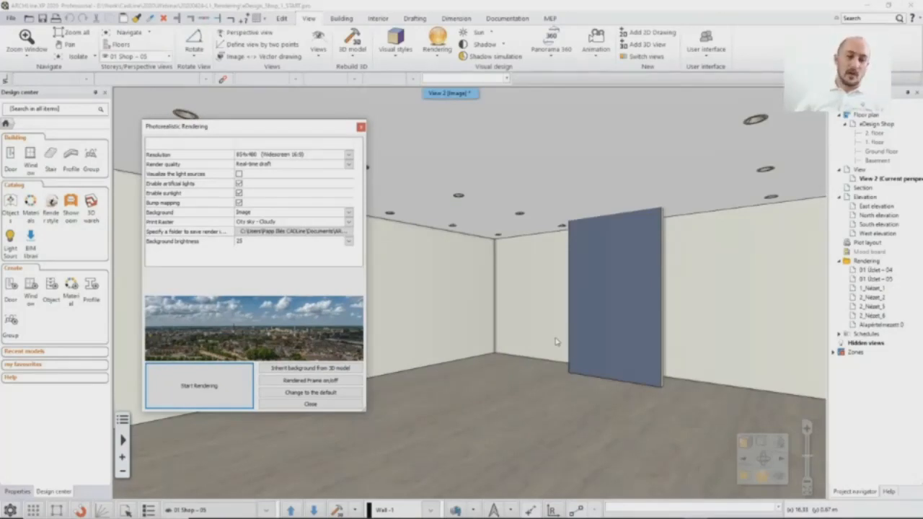
pyautogui.moveTo(273, 127); pyautogui.dragTo(315, 122)
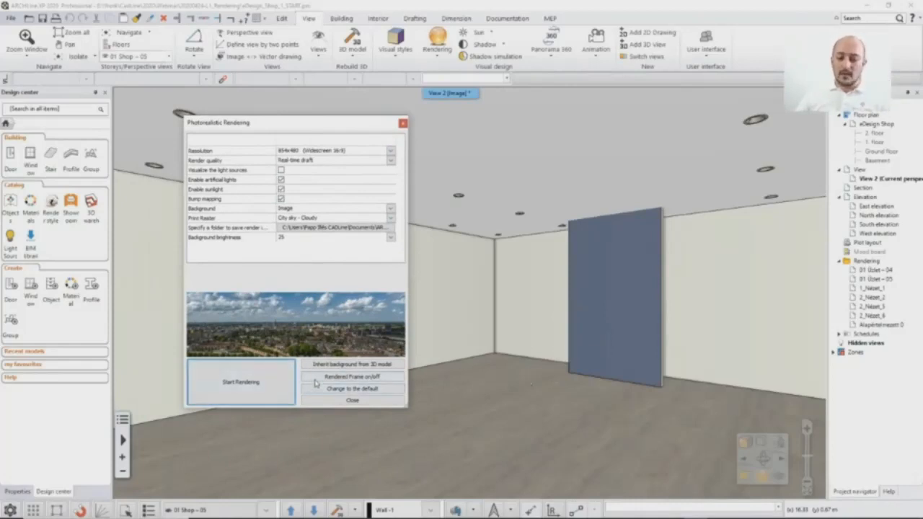
# Step: Turn on the render frame in the 3D view and collapse the project navigator to reveal the whole frame
pyautogui.click(363, 380)
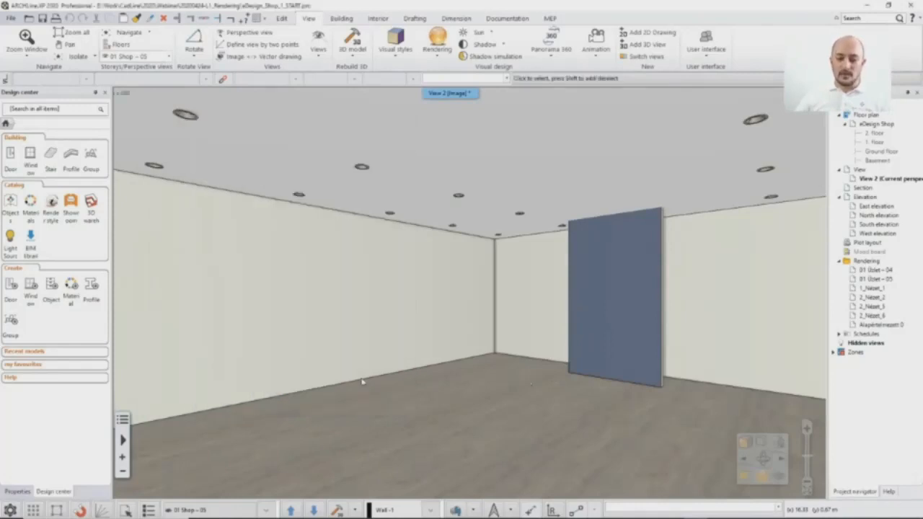
pyautogui.click(435, 57)
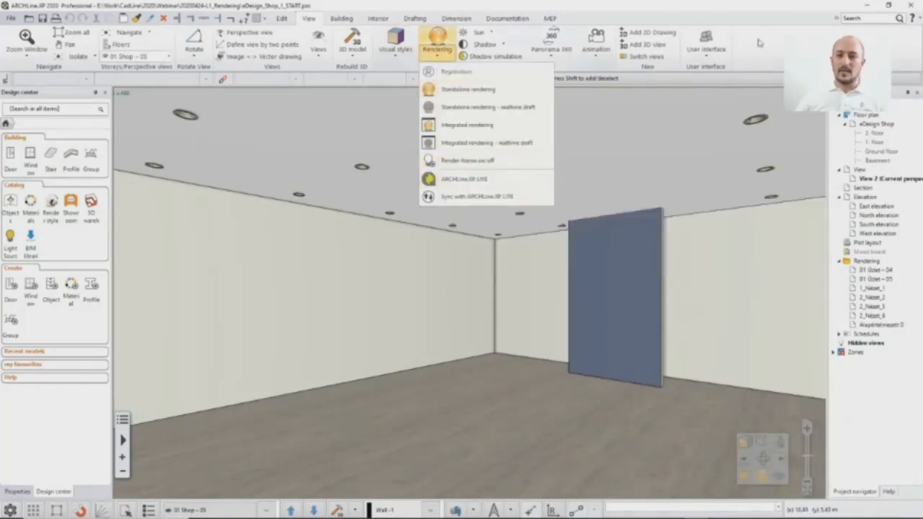
pyautogui.click(488, 161)
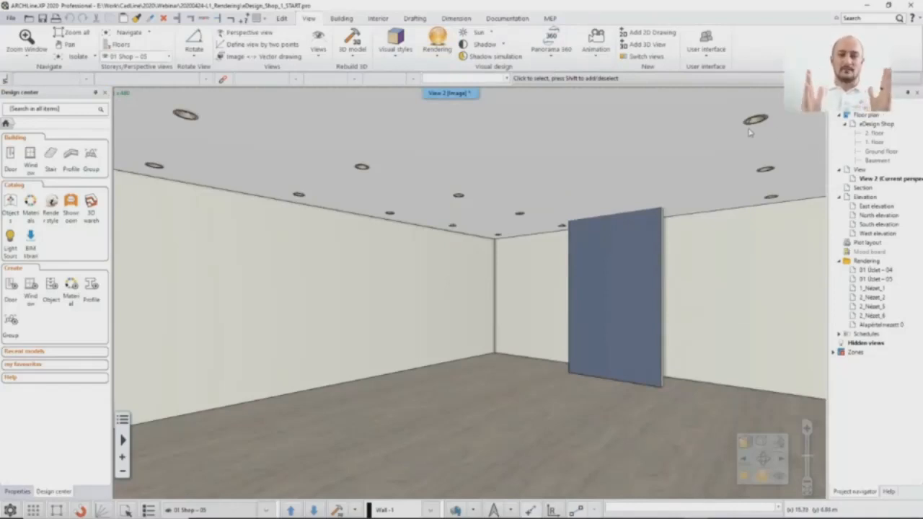
pyautogui.click(908, 93)
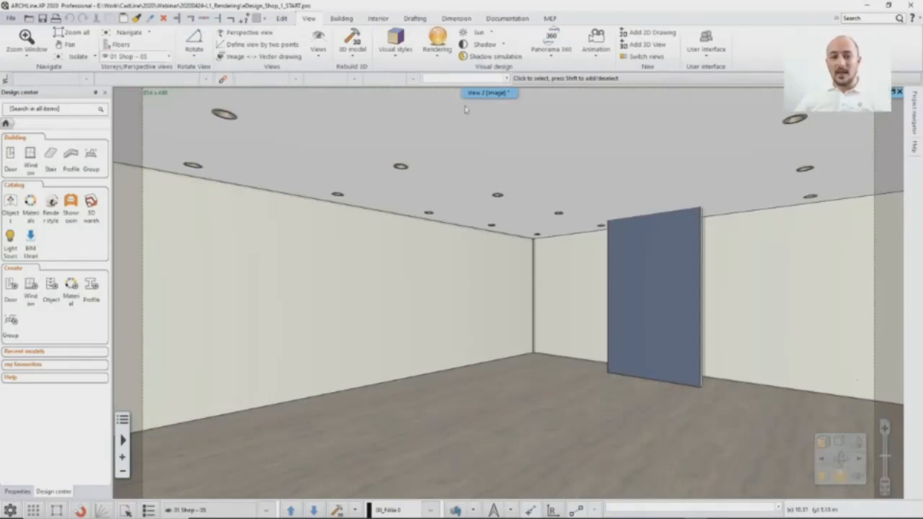
# Step: Start a standalone real-time draft rendering with the Image background set to City sky - Cloudy
pyautogui.click(442, 58)
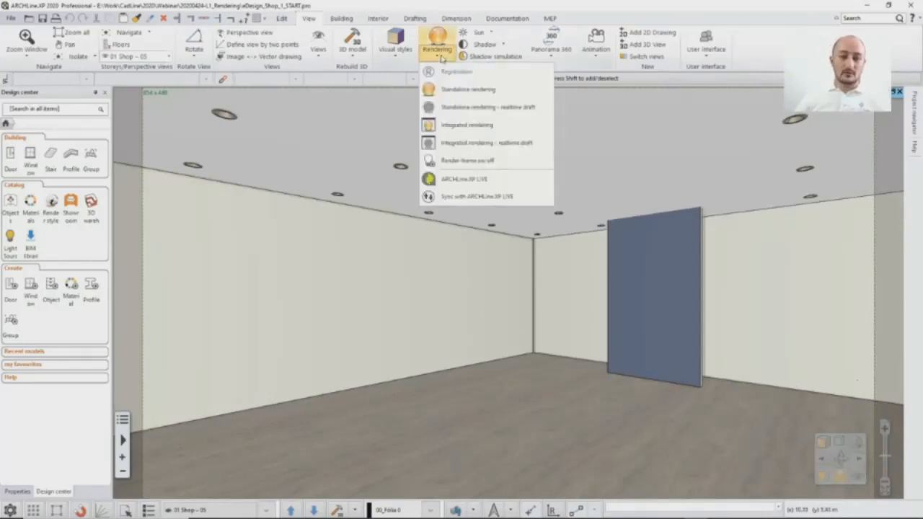
pyautogui.click(465, 108)
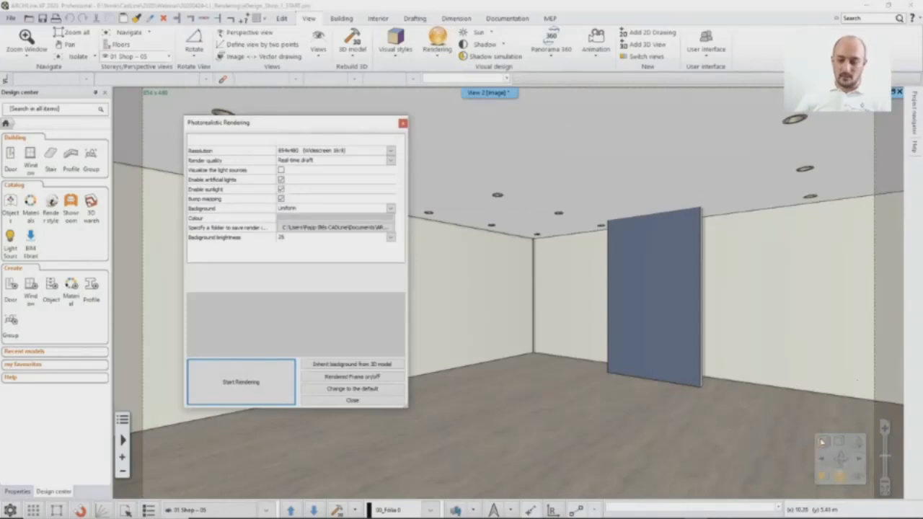
pyautogui.moveTo(317, 132); pyautogui.dragTo(454, 110)
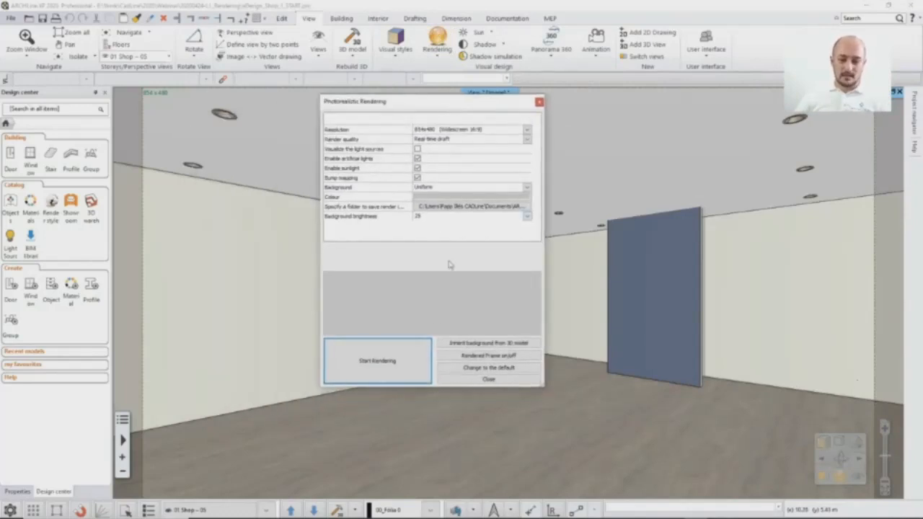
pyautogui.click(430, 189)
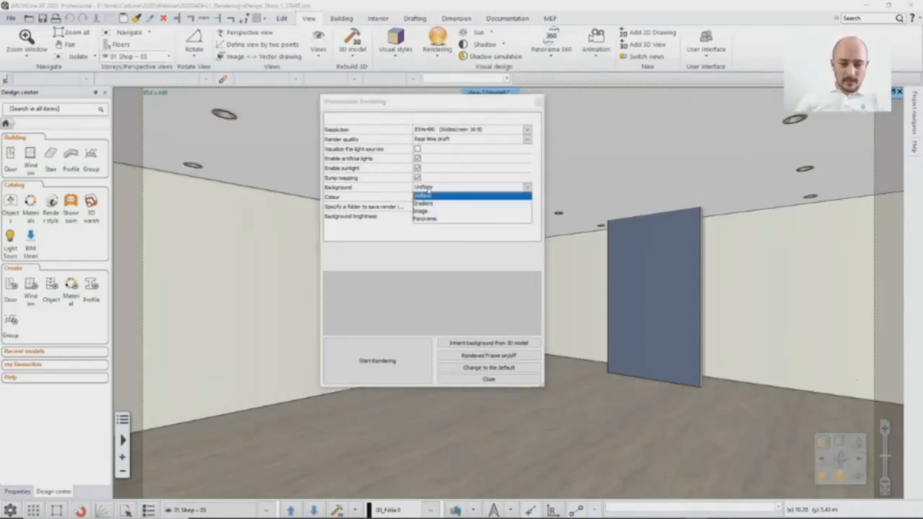
pyautogui.click(433, 212)
pyautogui.click(442, 198)
pyautogui.click(433, 206)
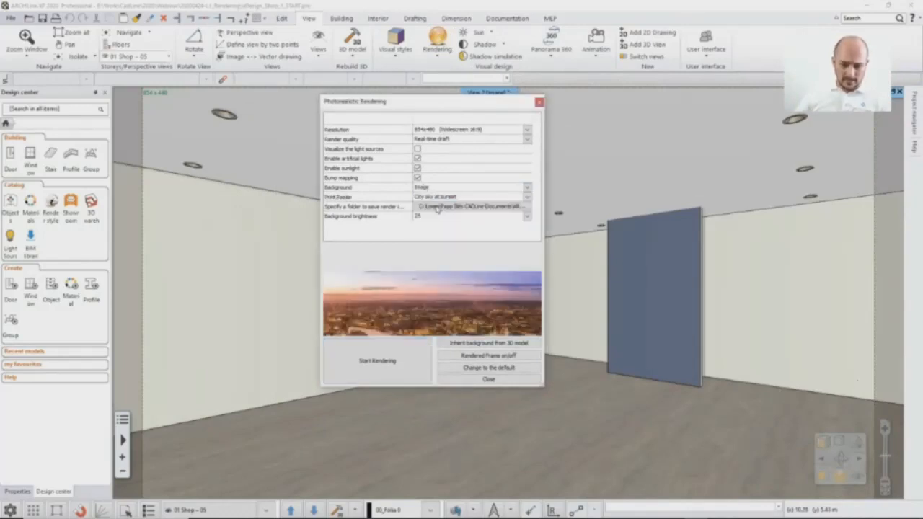
pyautogui.click(397, 361)
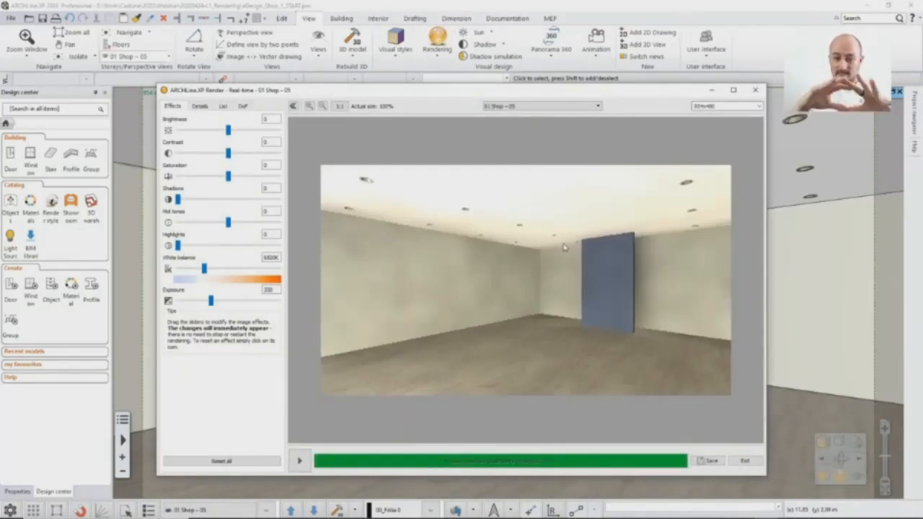
pyautogui.moveTo(411, 101); pyautogui.dragTo(422, 69)
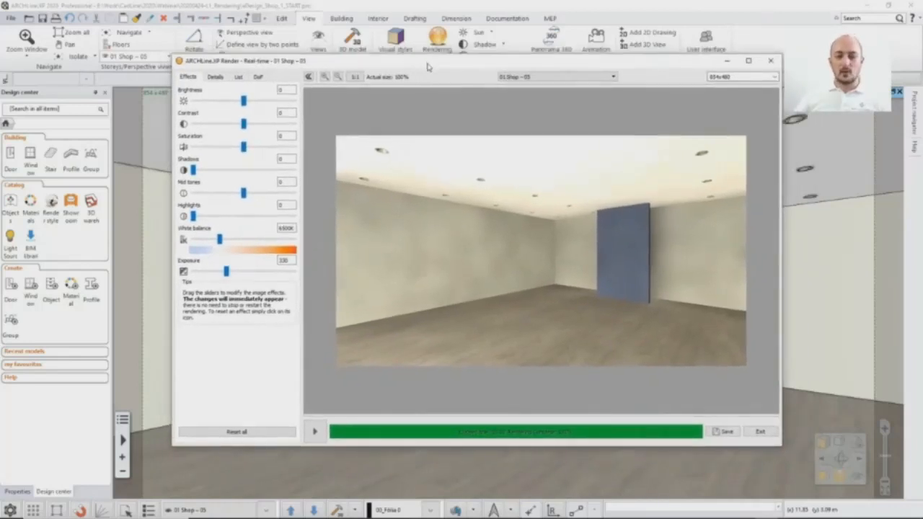
pyautogui.moveTo(426, 66); pyautogui.dragTo(397, 86)
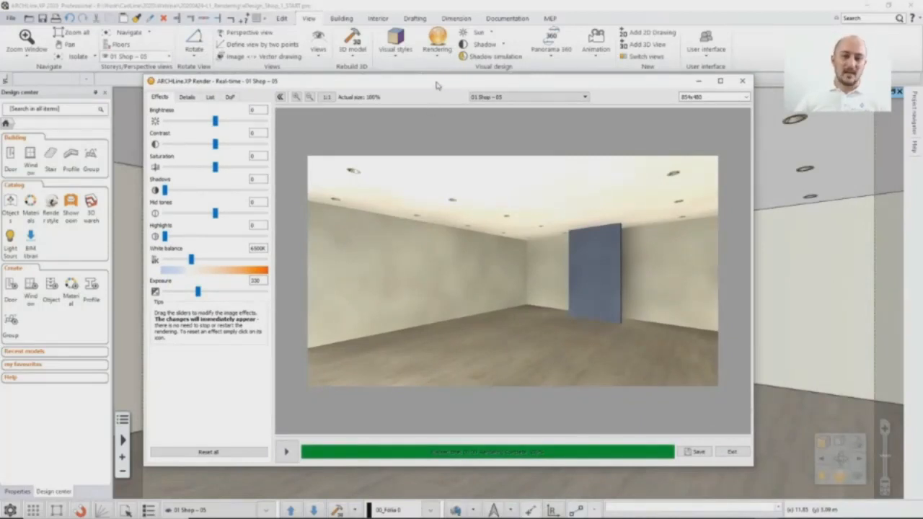
pyautogui.moveTo(435, 84); pyautogui.dragTo(466, 98)
# Step: Enable the light on the plain ceiling with its spotlights and return to the real-time render
pyautogui.click(438, 10)
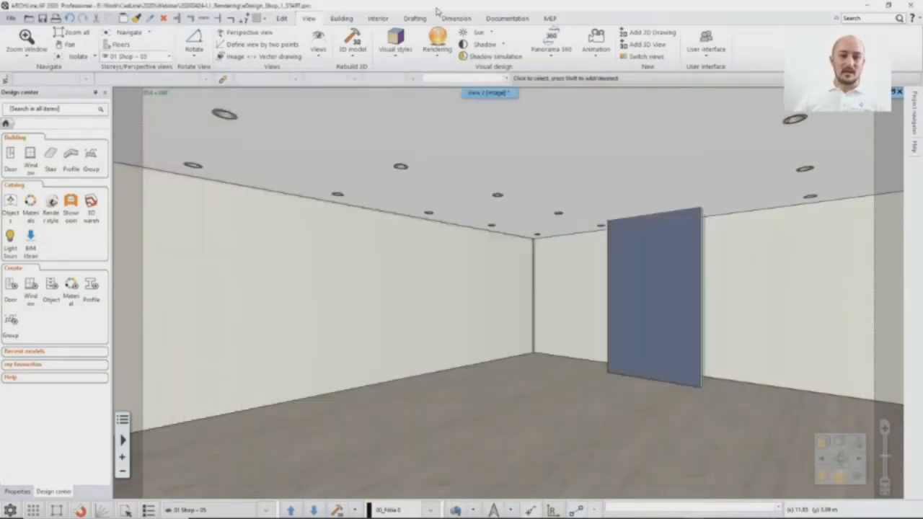
pyautogui.click(361, 151)
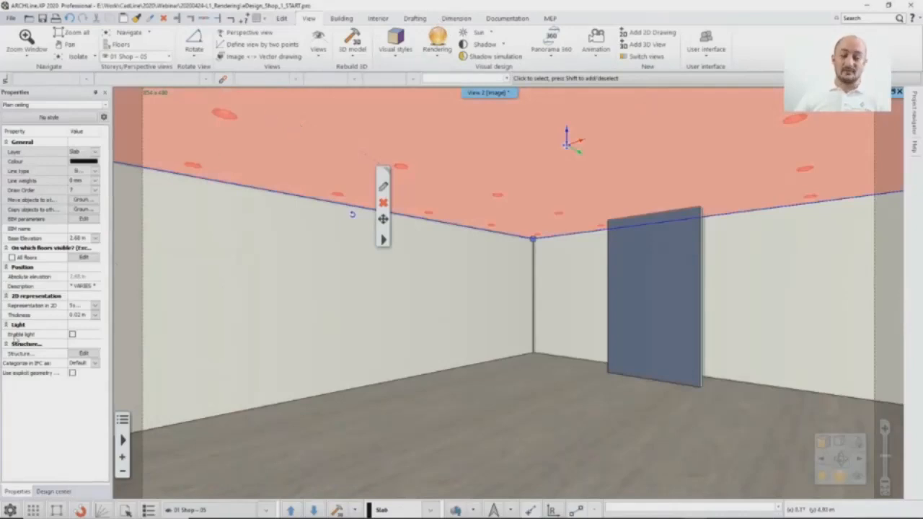
pyautogui.click(73, 336)
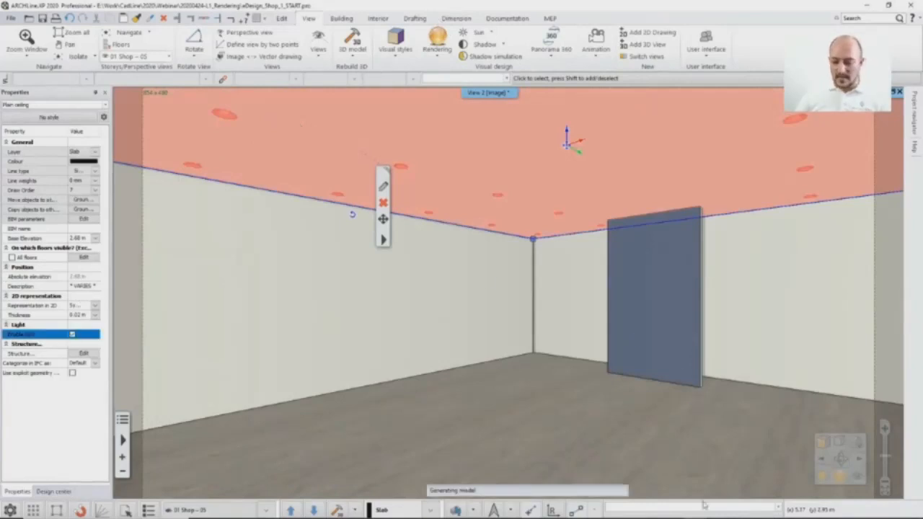
pyautogui.click(766, 510)
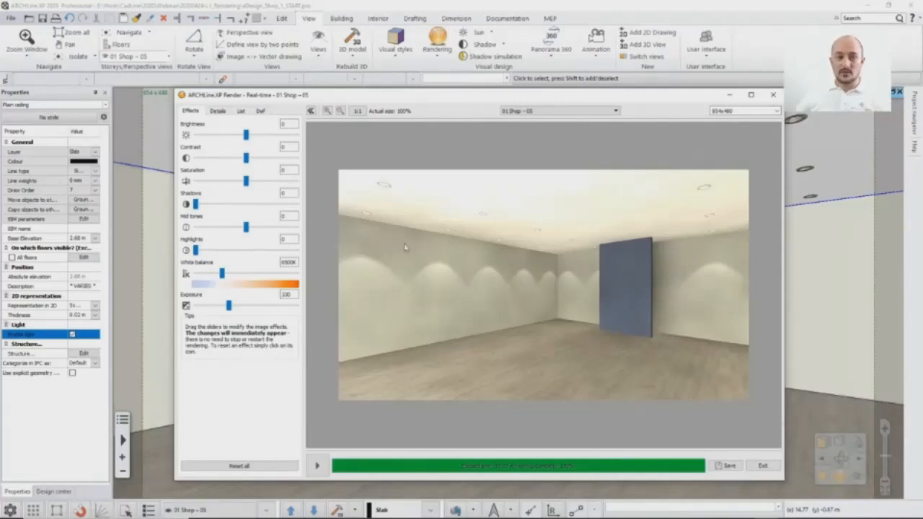
# Step: Disable sunlight in the real-time render's details, check the render quality options and quit the render
pyautogui.click(217, 112)
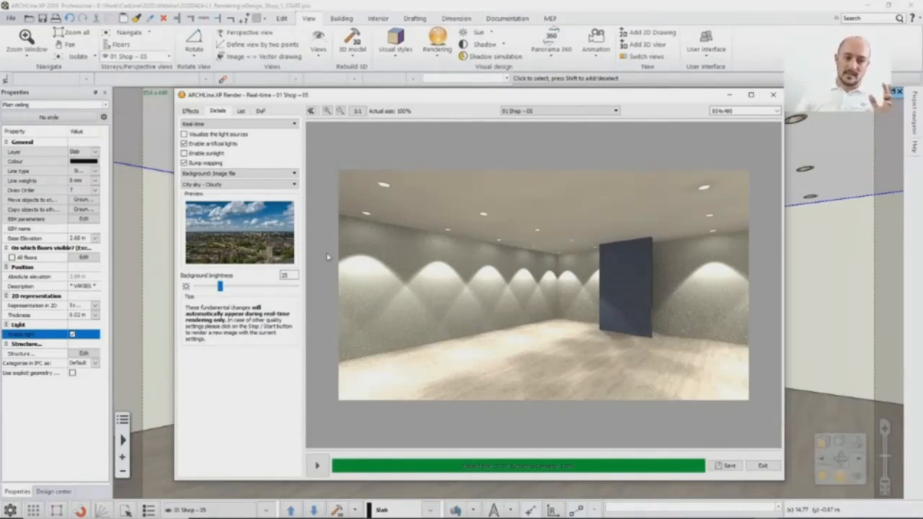
pyautogui.click(238, 124)
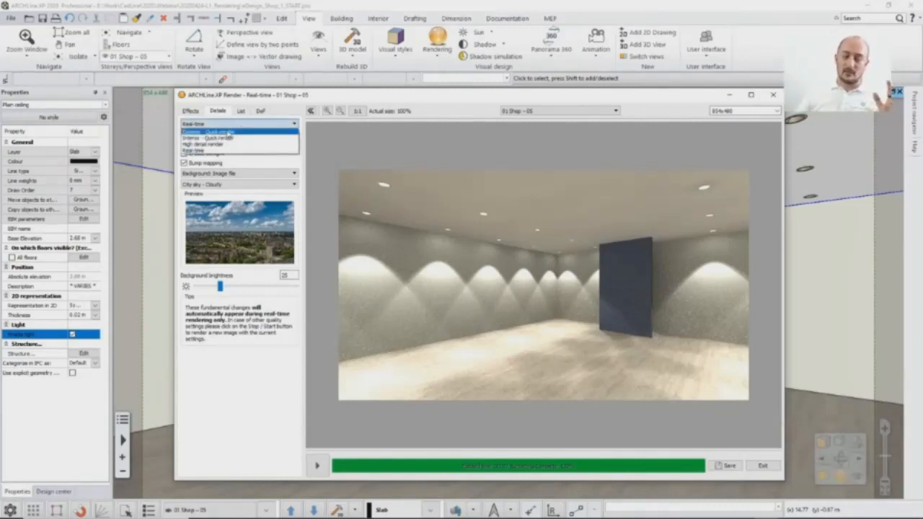
pyautogui.click(238, 124)
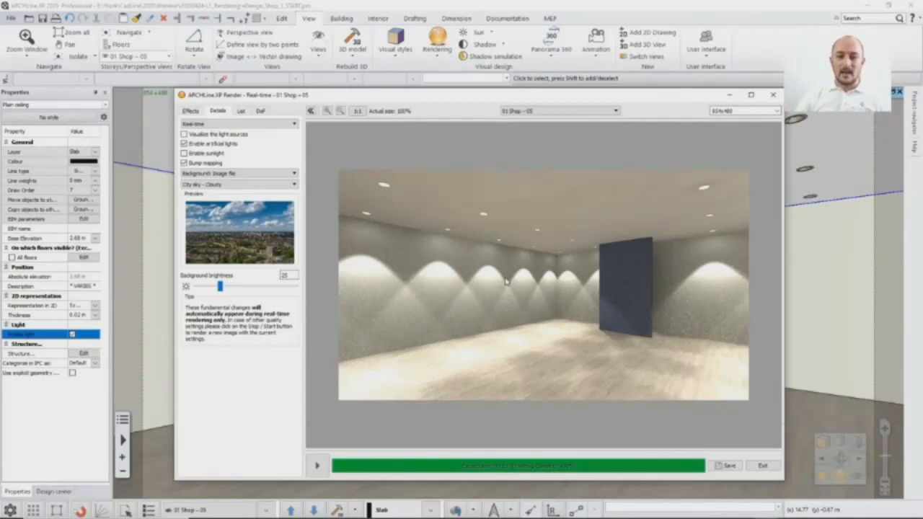
pyautogui.click(773, 96)
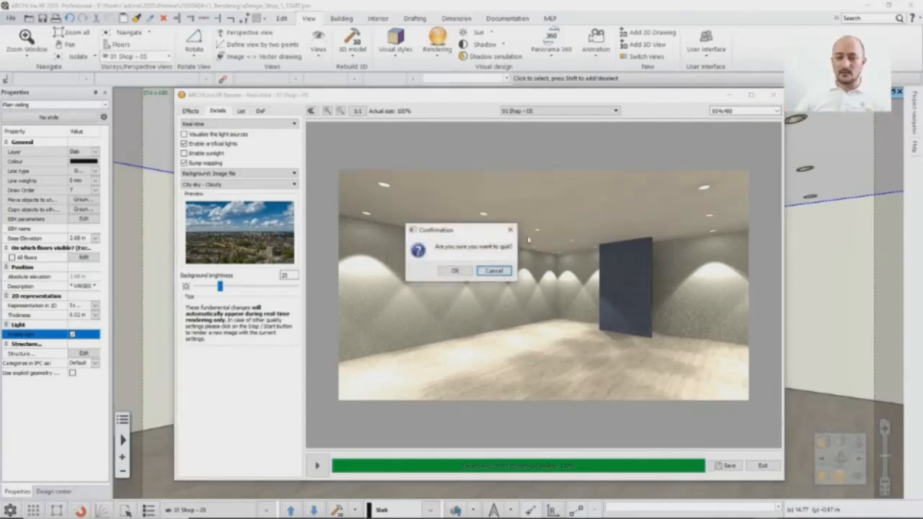
pyautogui.click(454, 272)
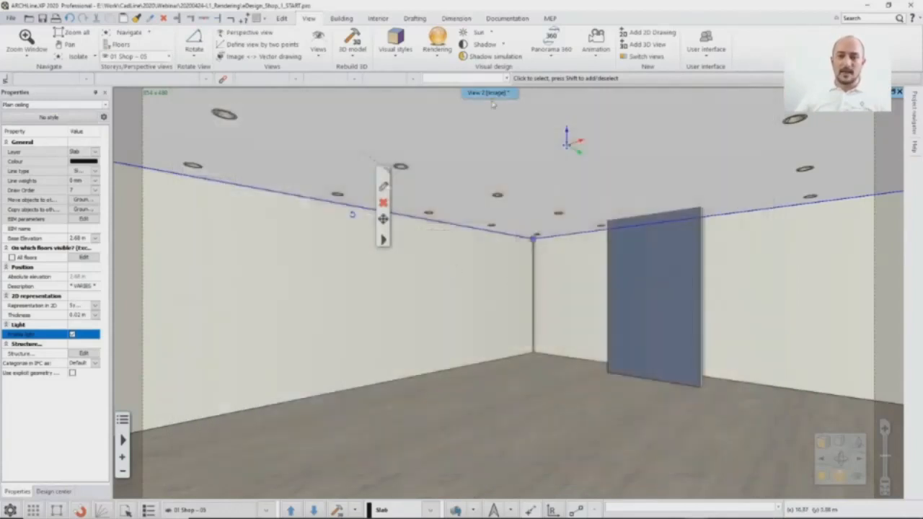
# Step: Check the sun position in the shadow simulation and start a standalone real-time draft rendering at 854x480
pyautogui.click(486, 57)
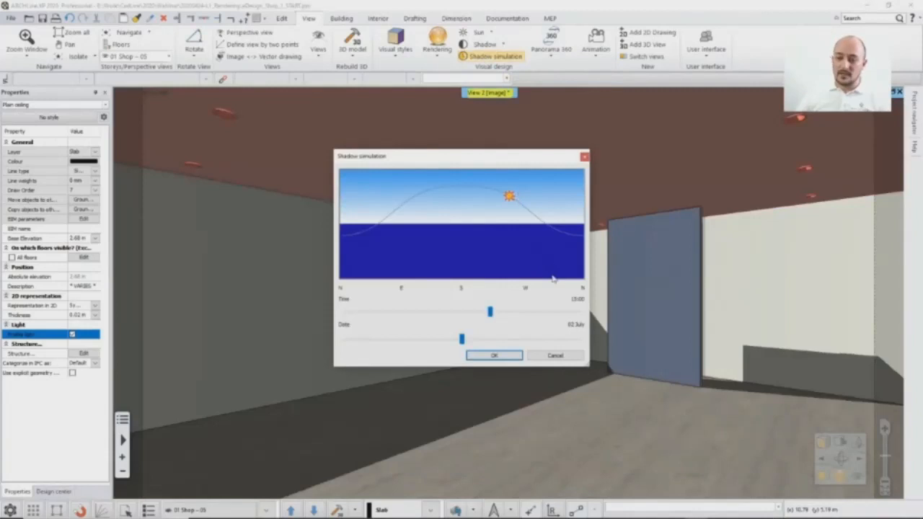
pyautogui.click(555, 356)
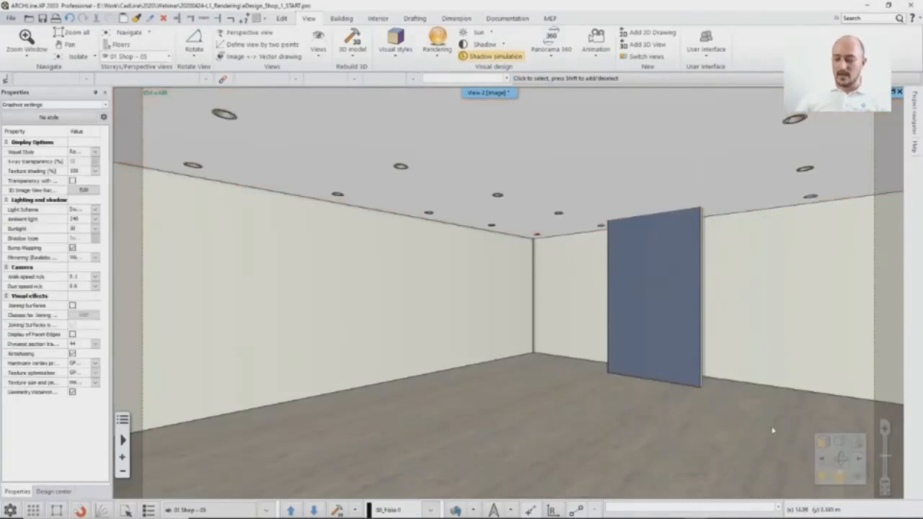
pyautogui.click(839, 476)
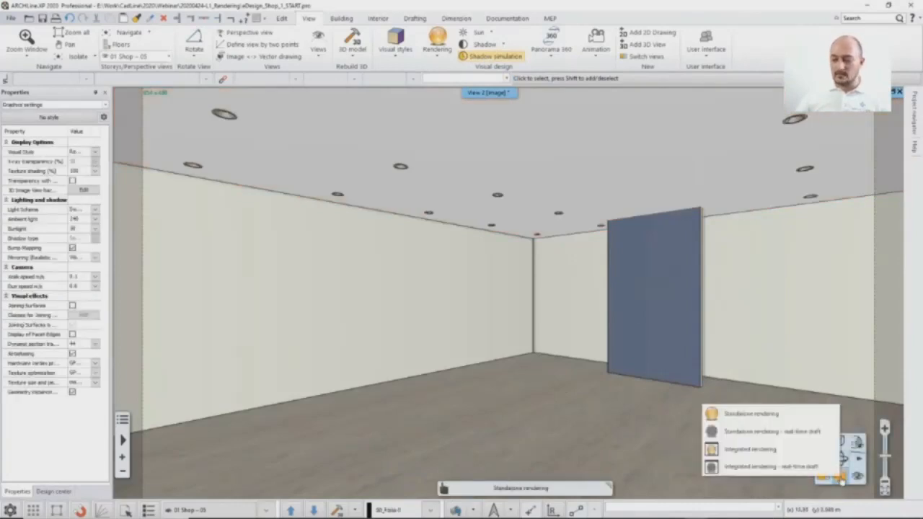
pyautogui.click(757, 432)
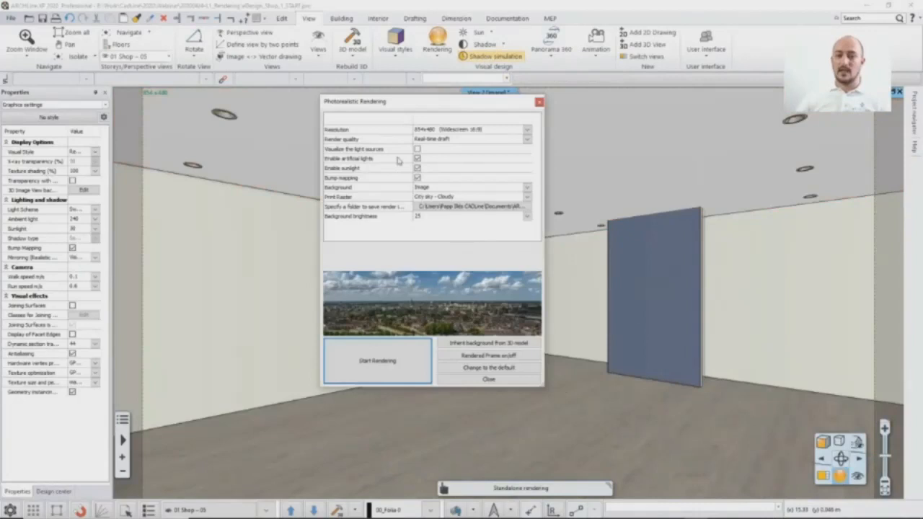
pyautogui.click(414, 364)
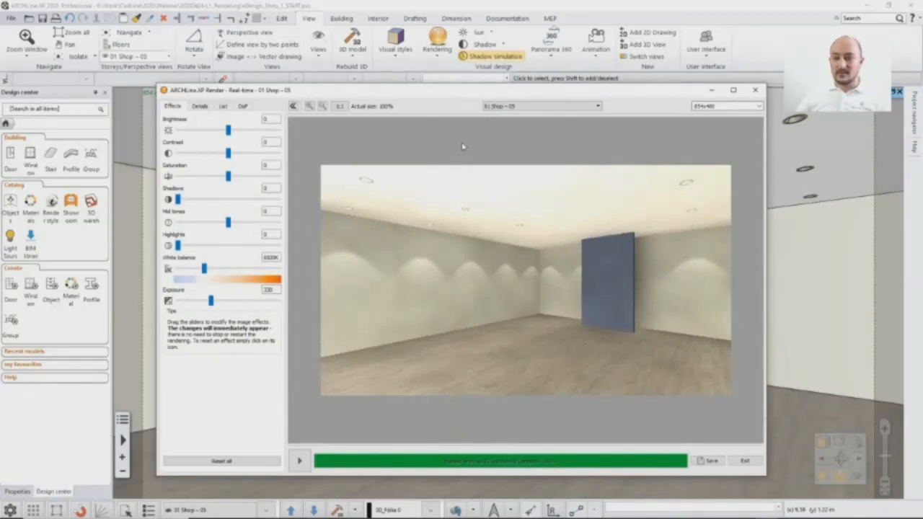
# Step: Return to the 3D view and reset the user interface to factory defaults
pyautogui.click(478, 7)
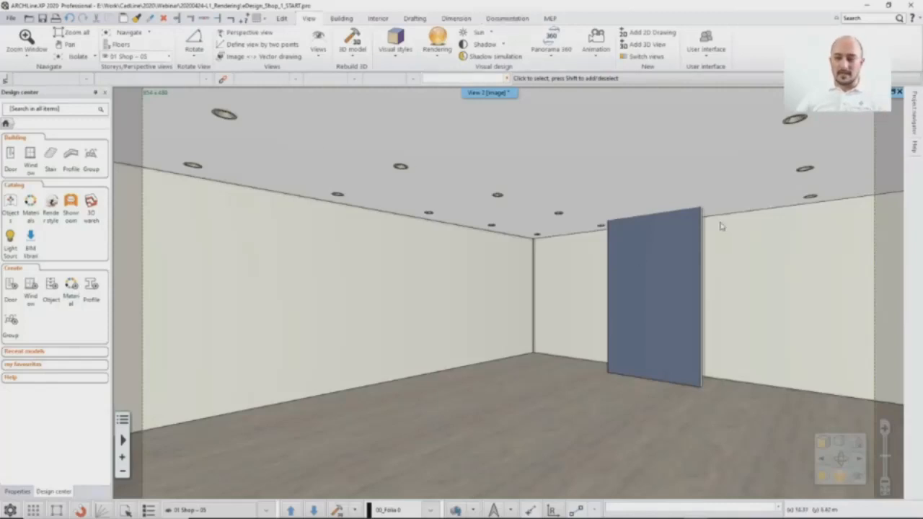
pyautogui.click(706, 54)
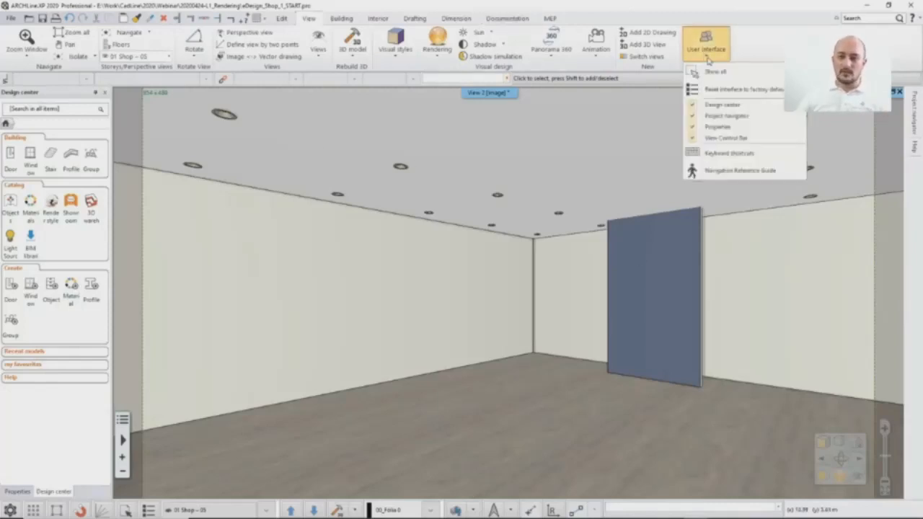
pyautogui.click(746, 90)
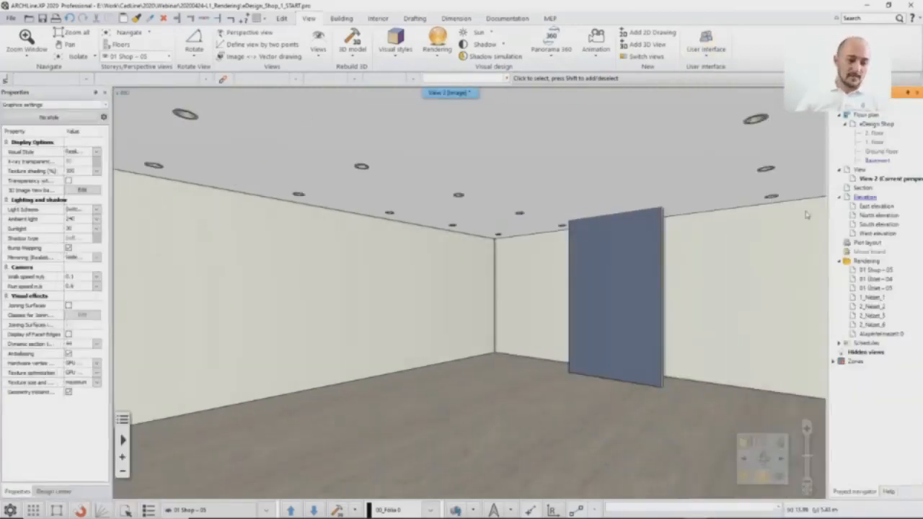
# Step: Apply the Ceiling render style from the Design center catalog to the shop's ceiling
pyautogui.click(51, 492)
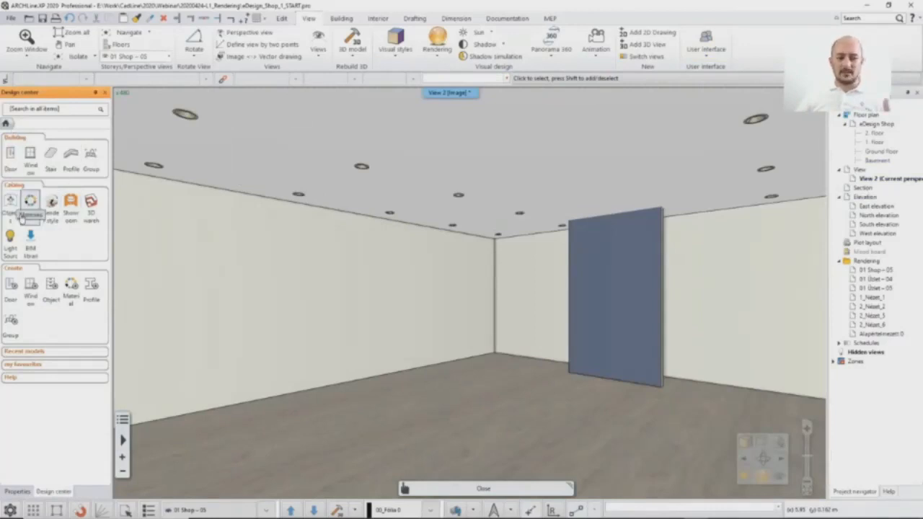
pyautogui.click(51, 208)
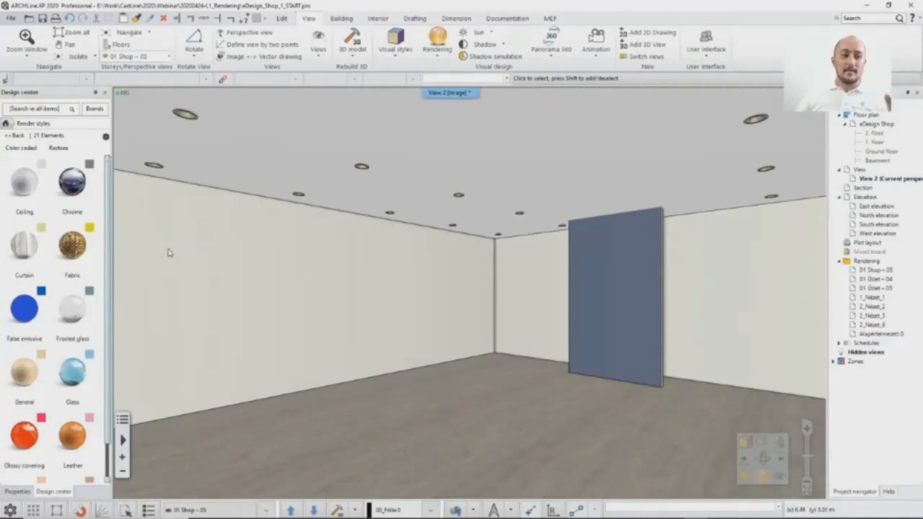
pyautogui.moveTo(179, 252)
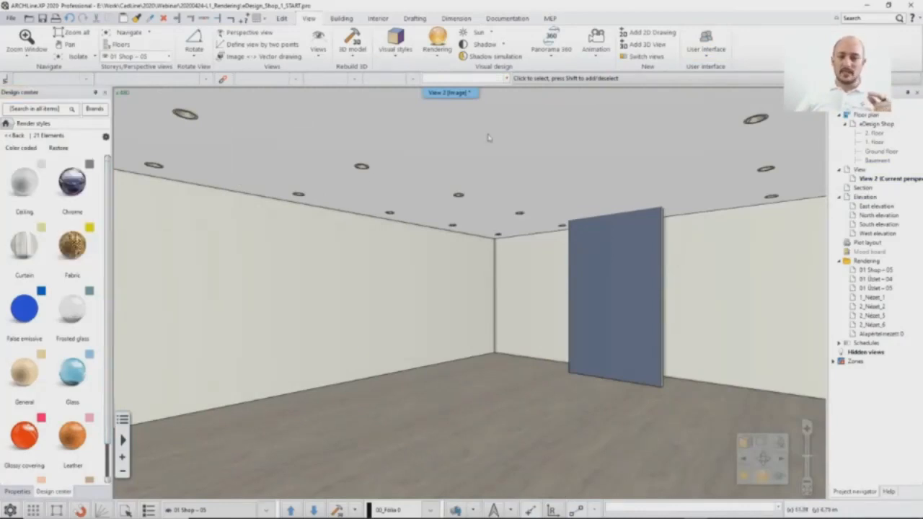
pyautogui.moveTo(44, 208)
pyautogui.moveTo(44, 209); pyautogui.dragTo(497, 147)
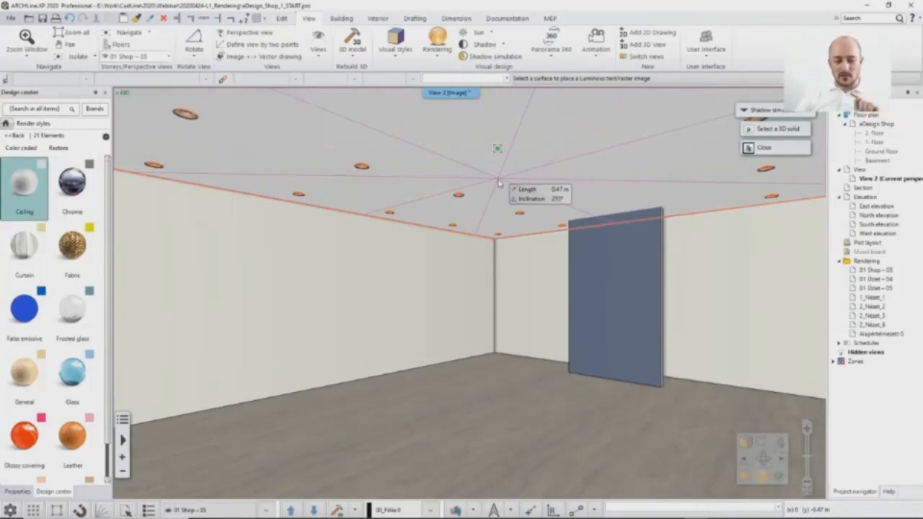
# Step: Apply the Wall render style to the walls and the blue panel, and the Parquet render style to the floor
pyautogui.scroll(-5, 106, 239)
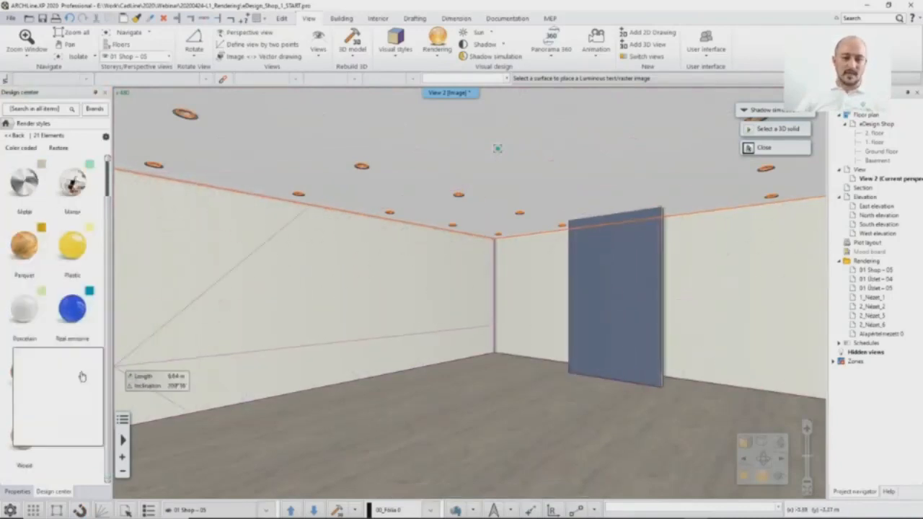
pyautogui.moveTo(33, 390)
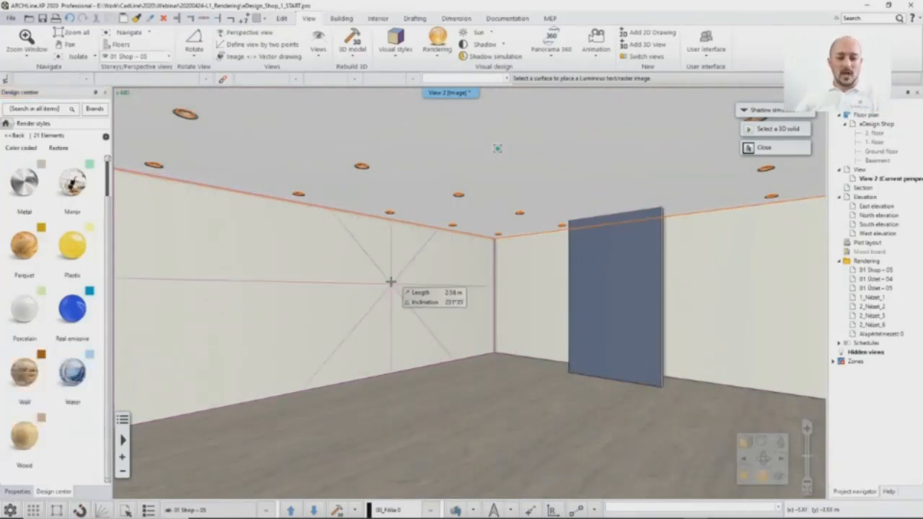
pyautogui.moveTo(41, 392); pyautogui.dragTo(328, 309)
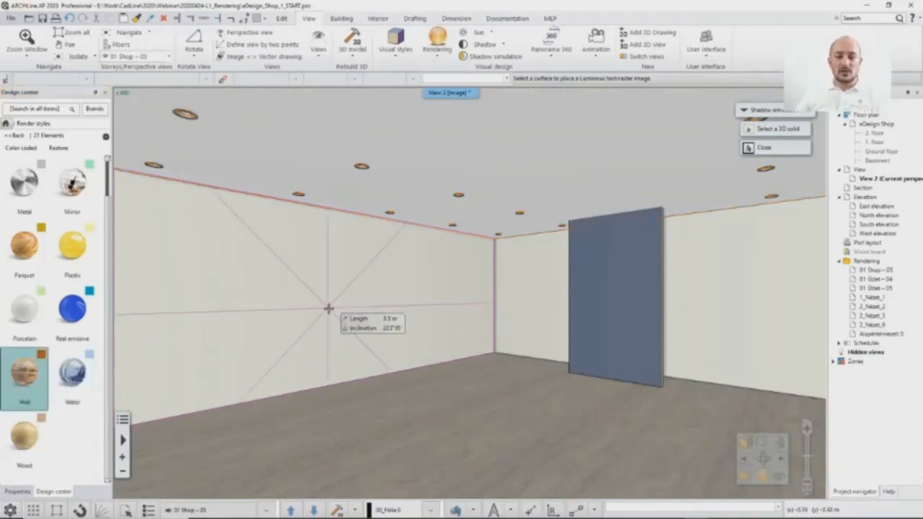
pyautogui.click(329, 308)
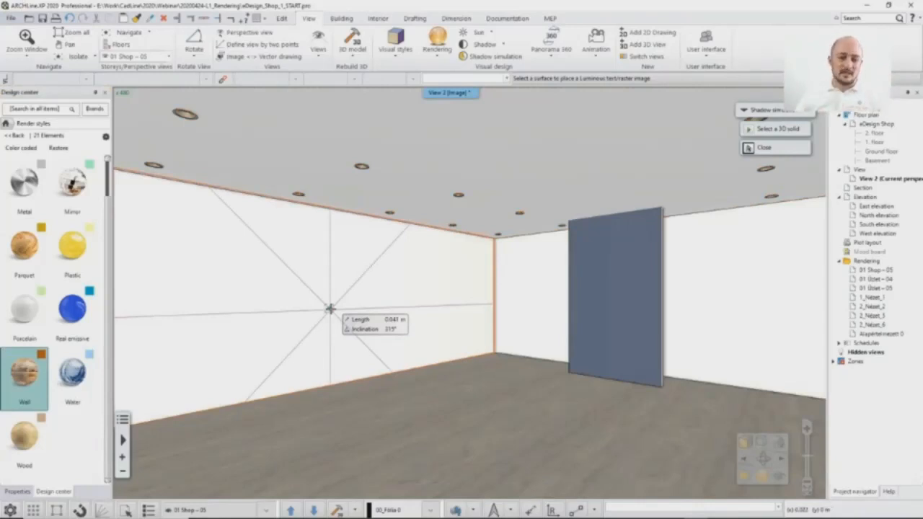
pyautogui.click(629, 287)
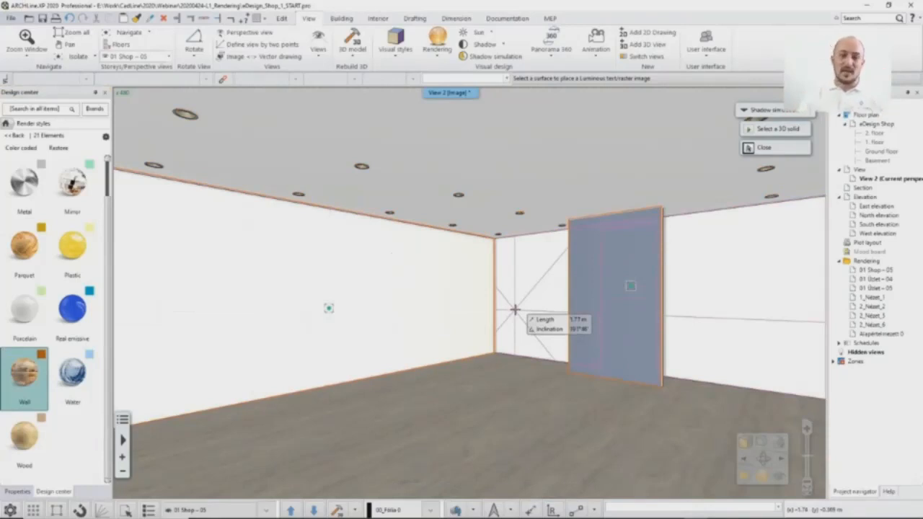
pyautogui.press('Escape')
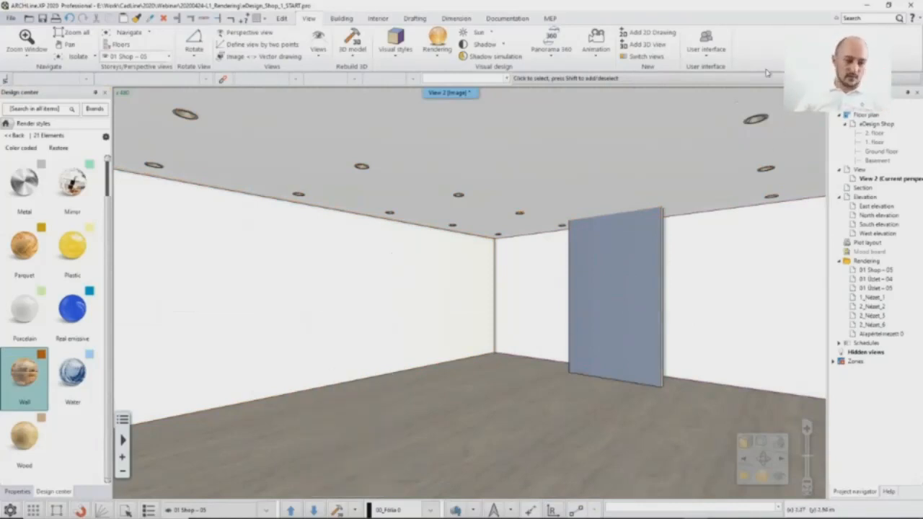
pyautogui.moveTo(41, 270)
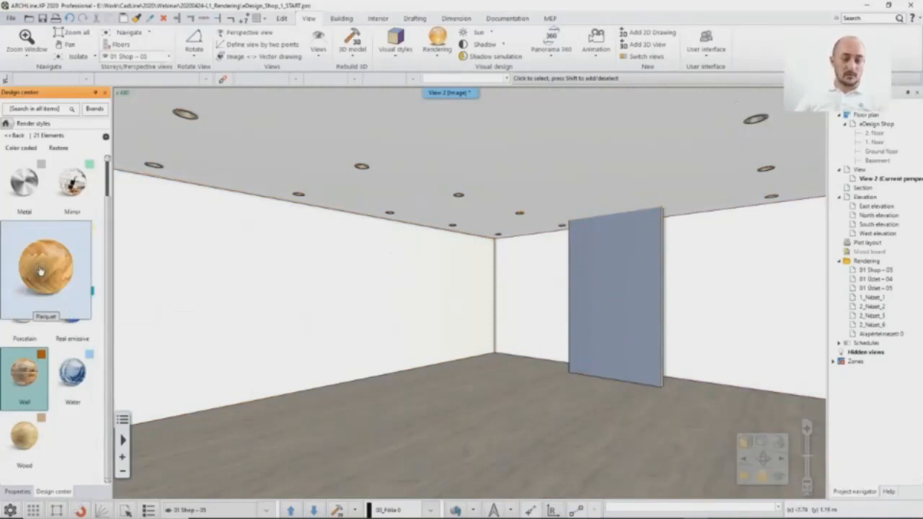
pyautogui.moveTo(40, 270); pyautogui.dragTo(518, 394)
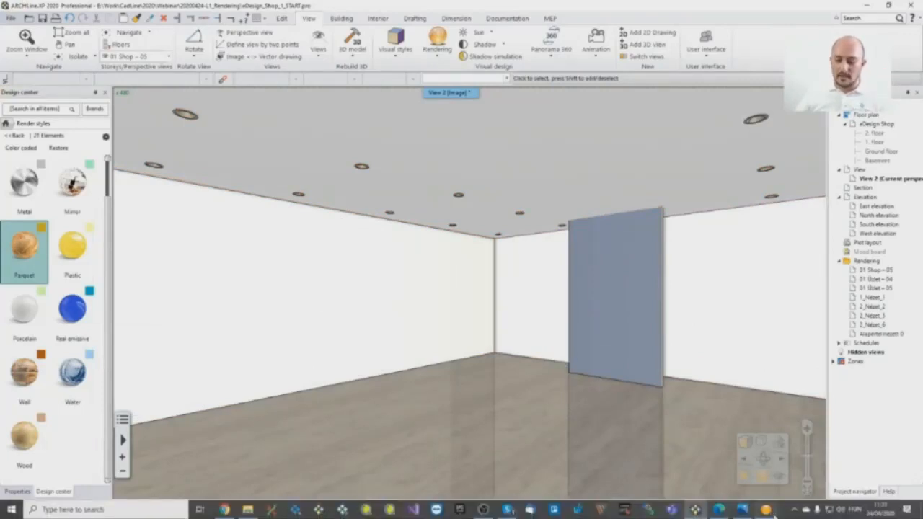
# Step: Return to the real-time render and set the exposure to 310
pyautogui.click(768, 510)
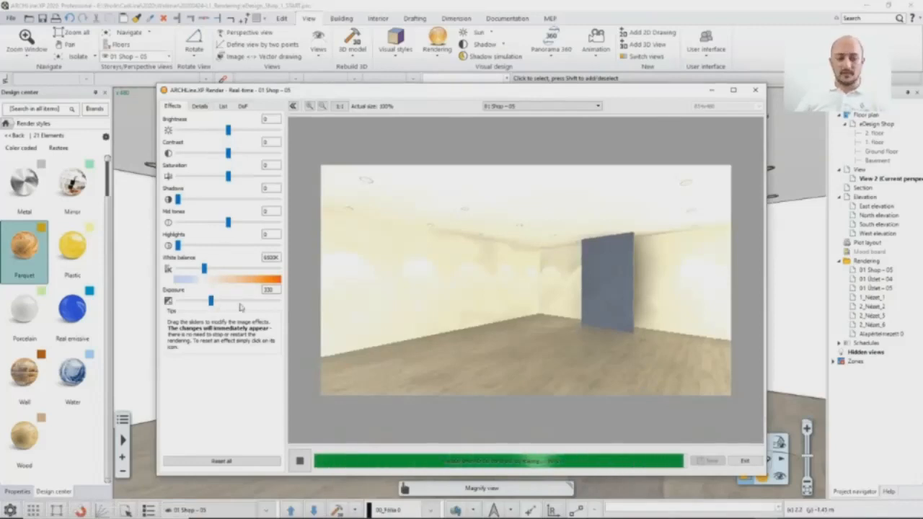
pyautogui.doubleClick(270, 290)
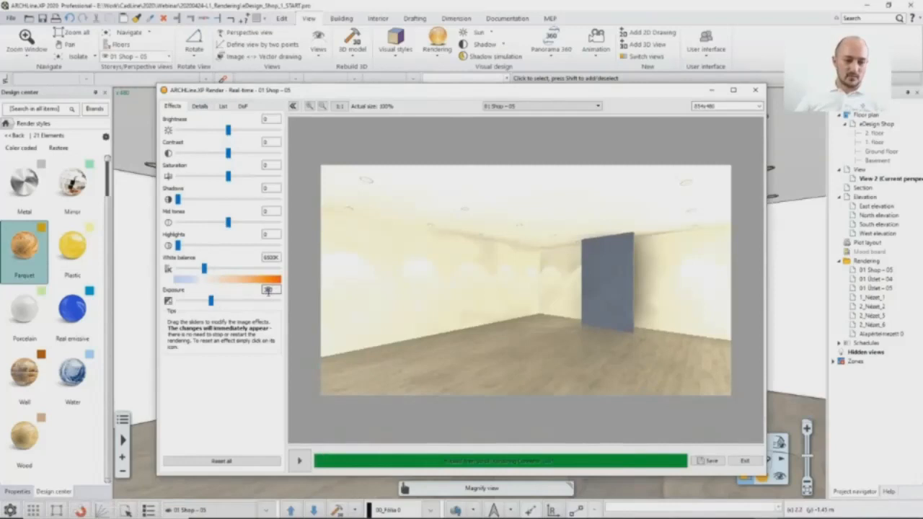
pyautogui.write('260')
pyautogui.press('Return')
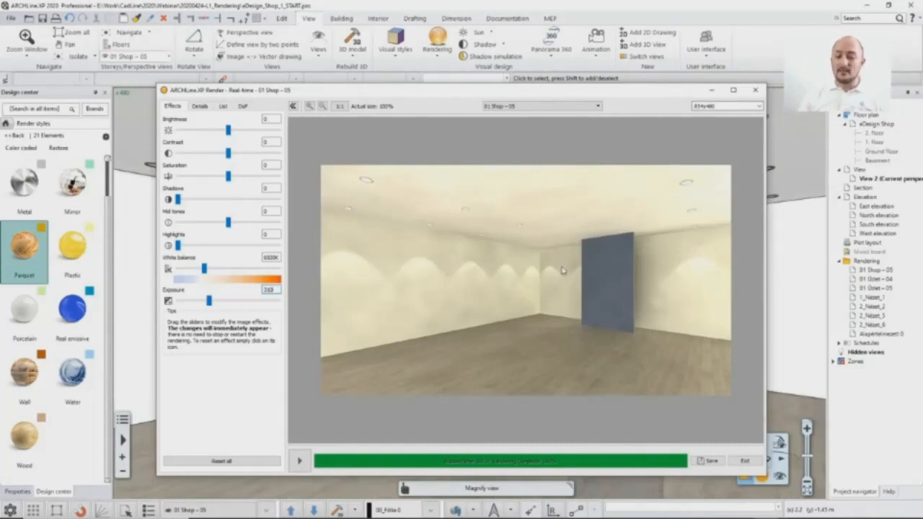
# Step: Examine the floor reflections, the blue panel and the spotlight effects on the walls in the real-time render
pyautogui.moveTo(613, 293)
pyautogui.mouseDown()
pyautogui.moveTo(551, 221)
pyautogui.moveTo(629, 291)
pyautogui.moveTo(613, 273)
pyautogui.moveTo(610, 285)
pyautogui.mouseUp()
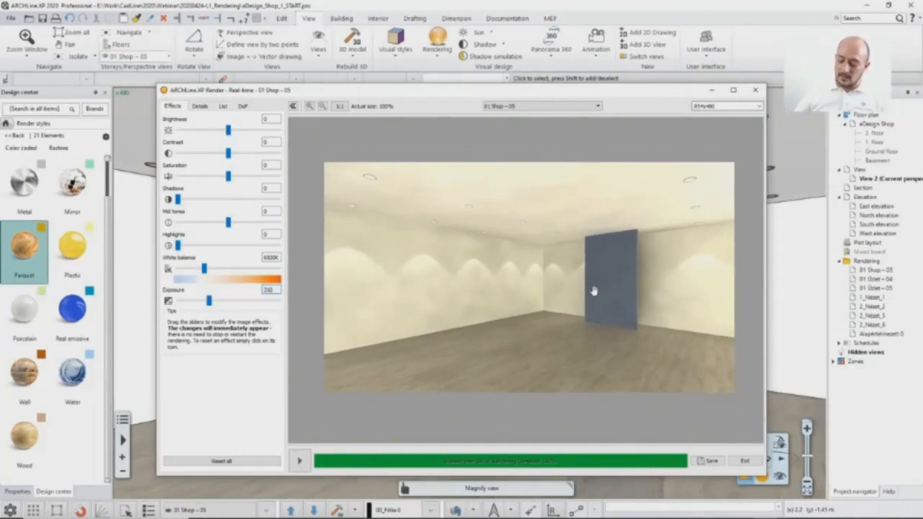
pyautogui.moveTo(596, 307); pyautogui.dragTo(564, 292)
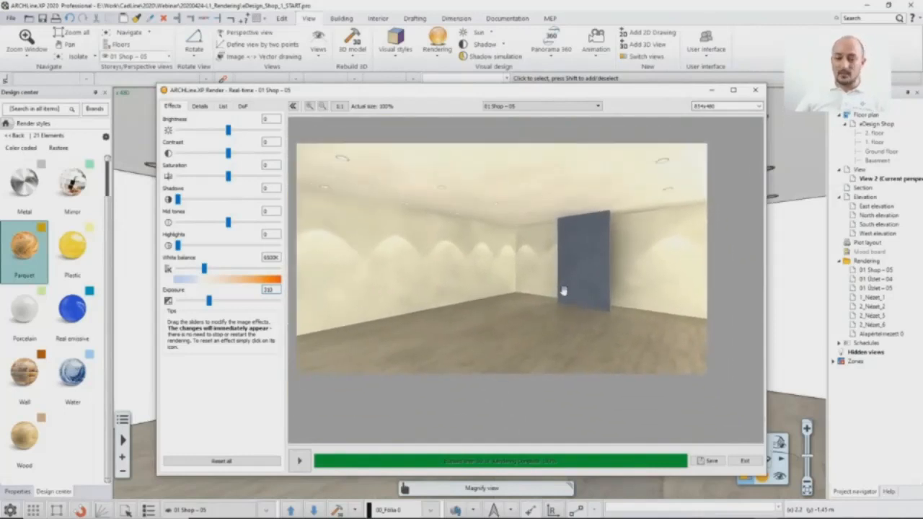
pyautogui.scroll(2, 564, 291)
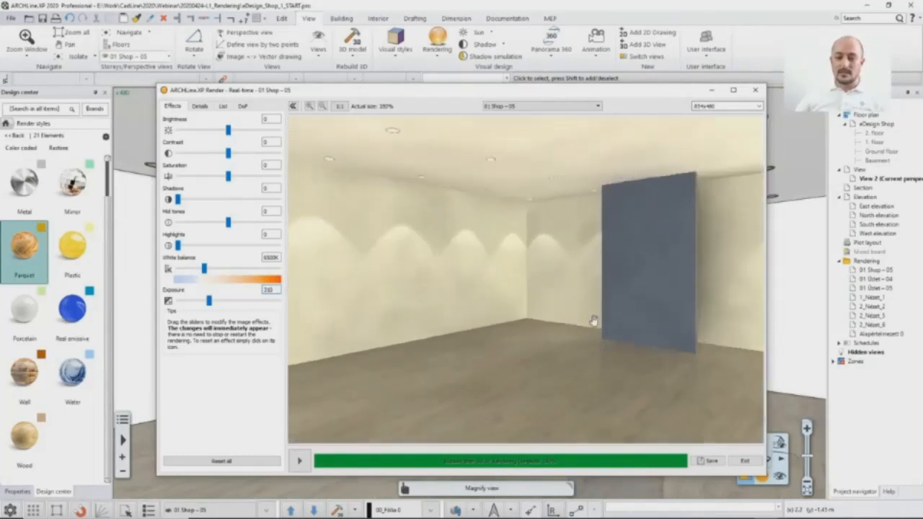
pyautogui.scroll(2, 594, 320)
pyautogui.scroll(2, 573, 318)
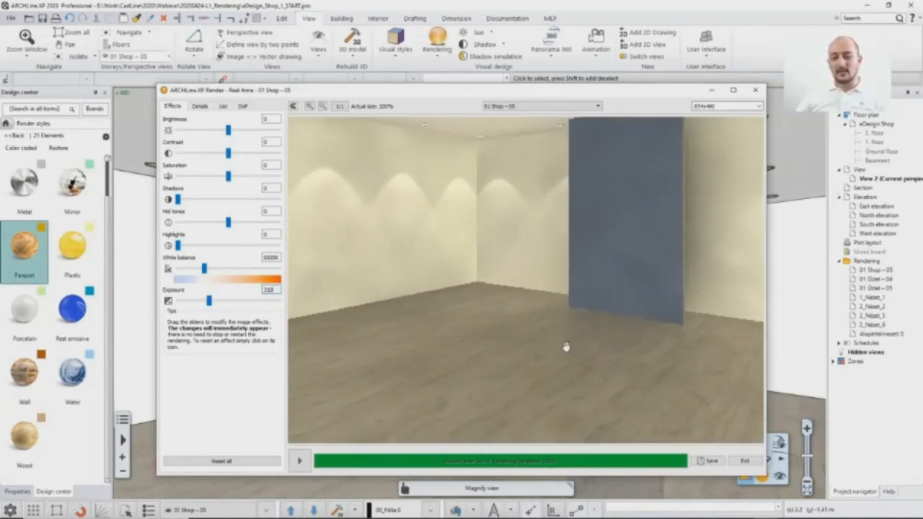
pyautogui.scroll(-3, 566, 343)
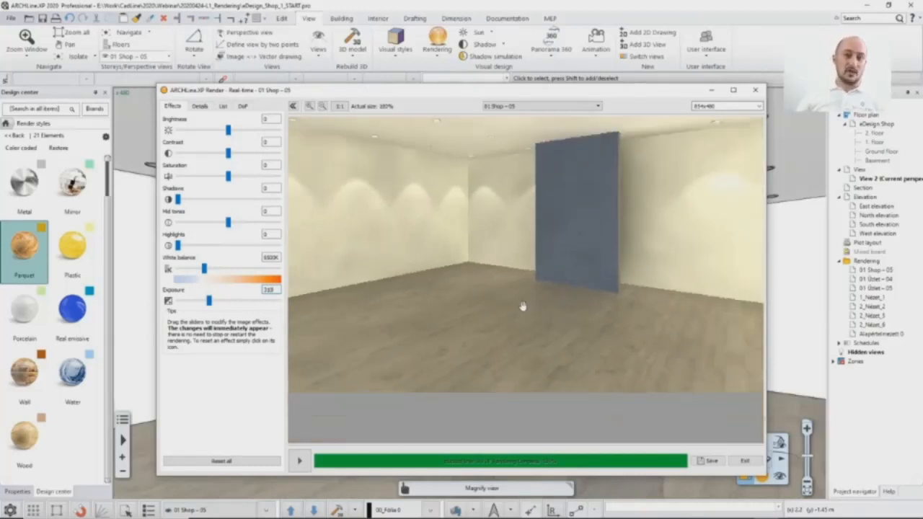
pyautogui.moveTo(520, 289); pyautogui.dragTo(553, 306)
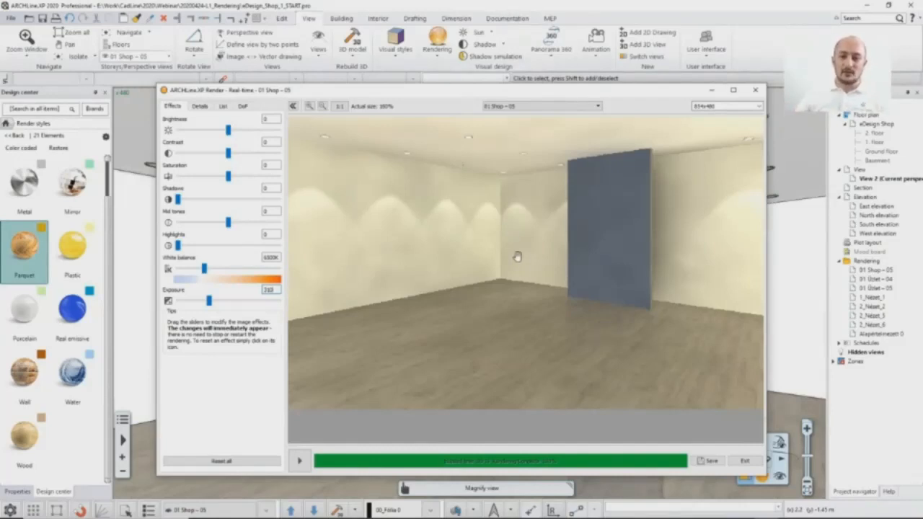
# Step: Find the floor's material from the 3D view, set its reflection to 72% and return to the real-time render
pyautogui.click(451, 7)
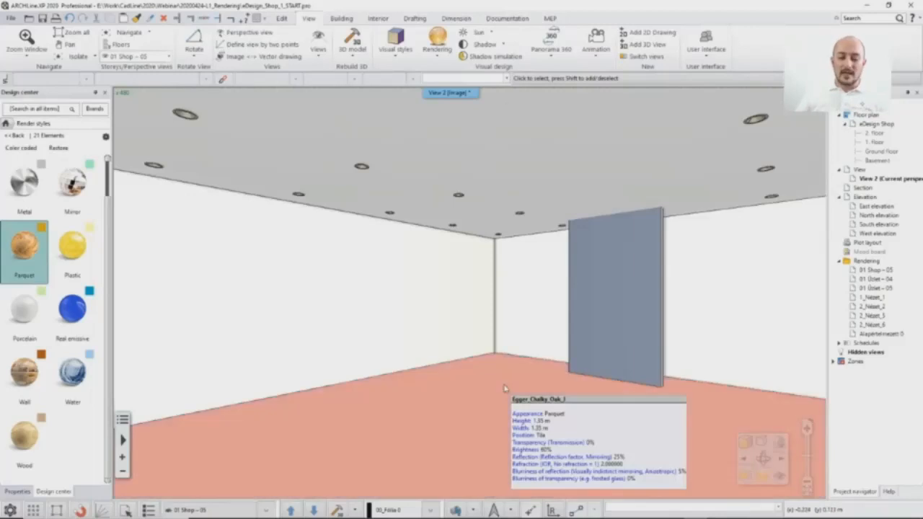
pyautogui.rightClick(502, 375)
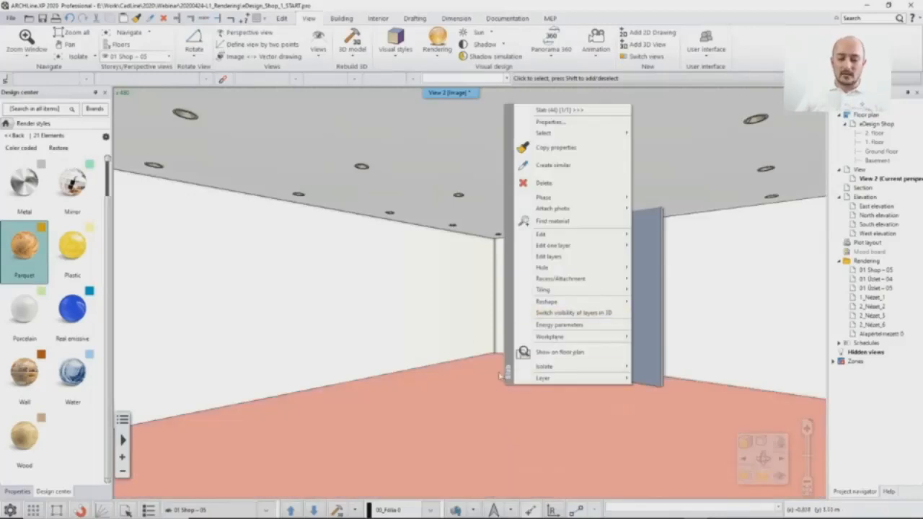
pyautogui.click(540, 223)
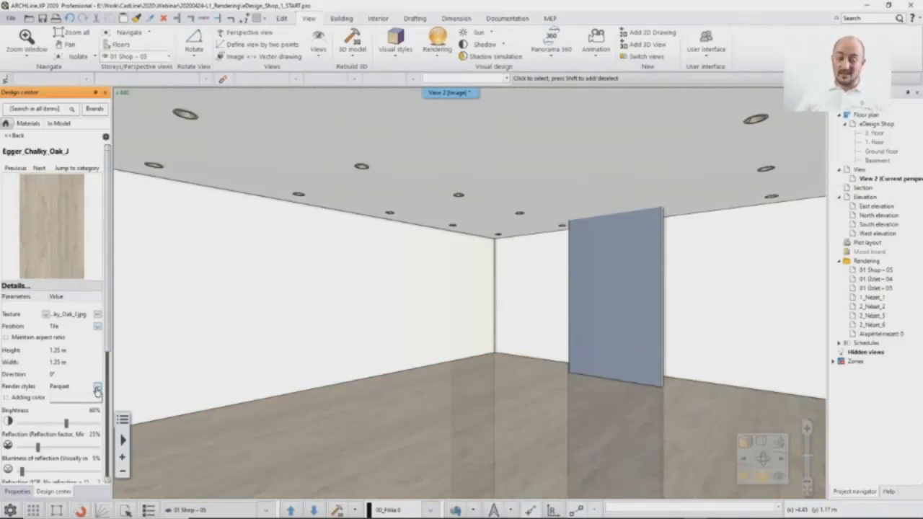
pyautogui.moveTo(109, 306); pyautogui.dragTo(109, 368)
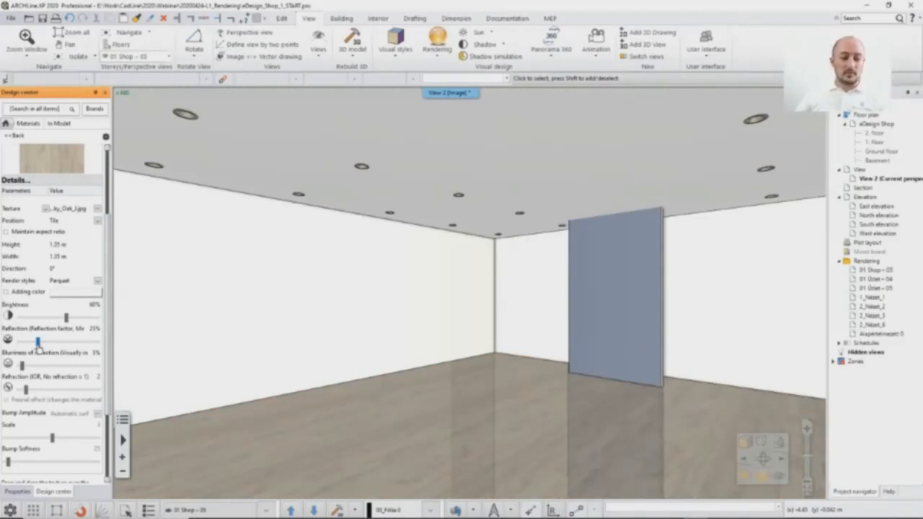
pyautogui.moveTo(37, 348); pyautogui.dragTo(77, 349)
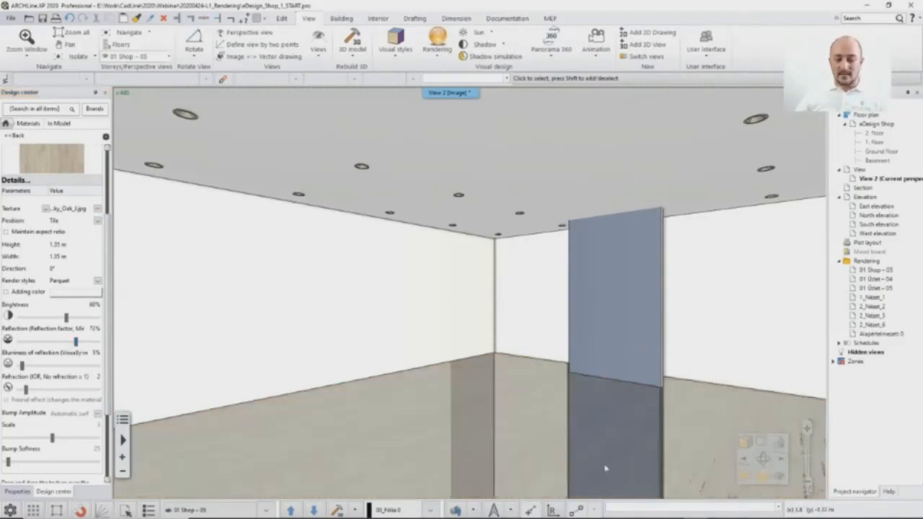
pyautogui.moveTo(708, 516)
pyautogui.click(765, 510)
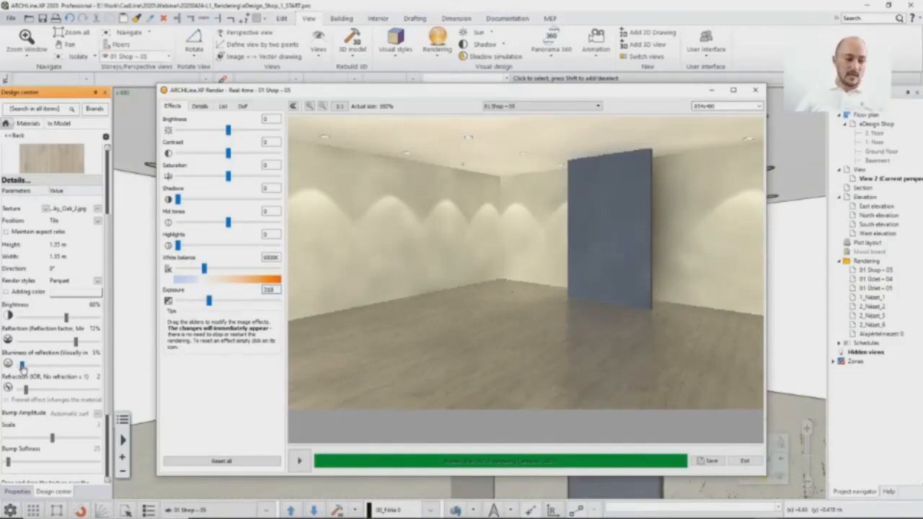
# Step: Set the floor's reflection blurriness to 0%, check the real-time render and choose Automatic surface by texture as the bump
pyautogui.moveTo(22, 365); pyautogui.dragTo(17, 365)
pyautogui.click(771, 515)
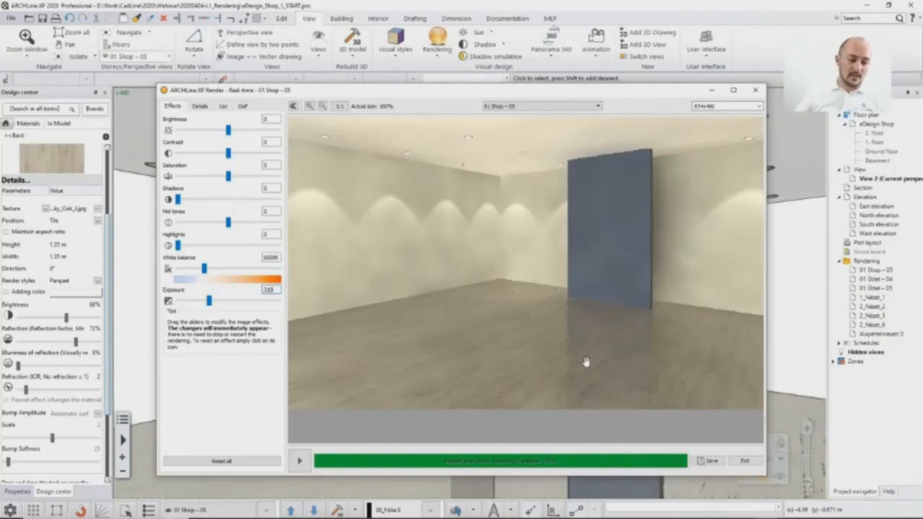
pyautogui.click(99, 420)
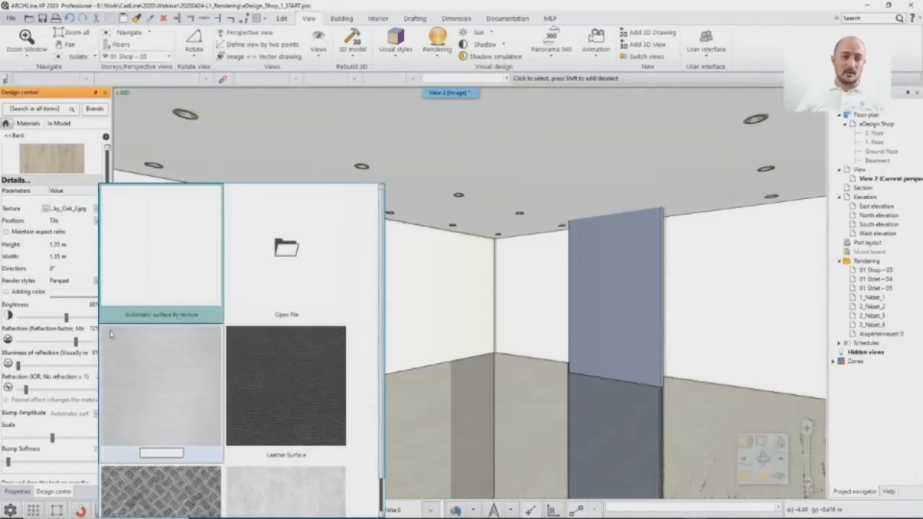
pyautogui.click(141, 256)
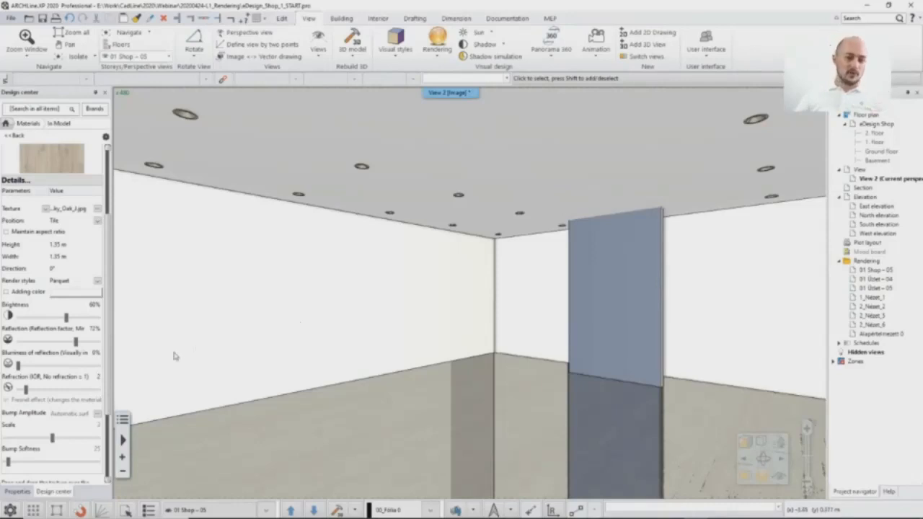
# Step: Set the floor material's reflection blurriness to 20% and check it in the real-time render
pyautogui.moveTo(19, 366); pyautogui.dragTo(34, 367)
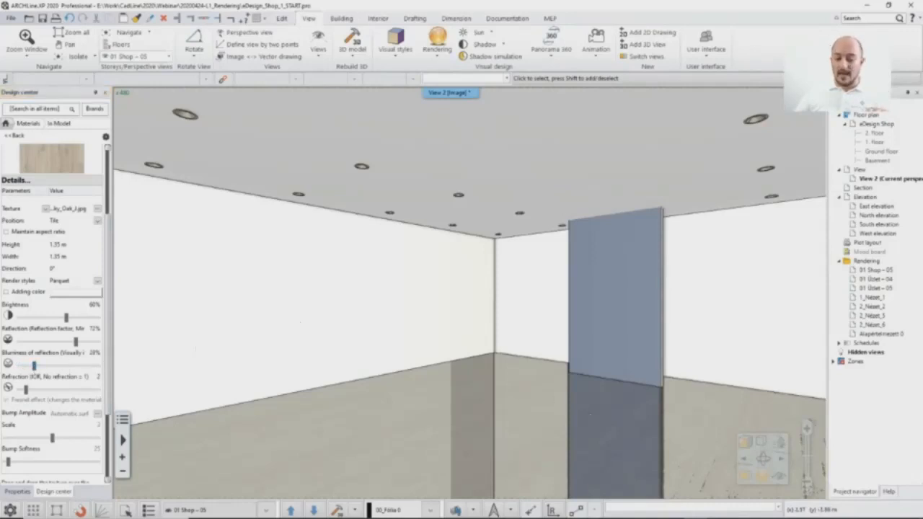
pyautogui.click(766, 510)
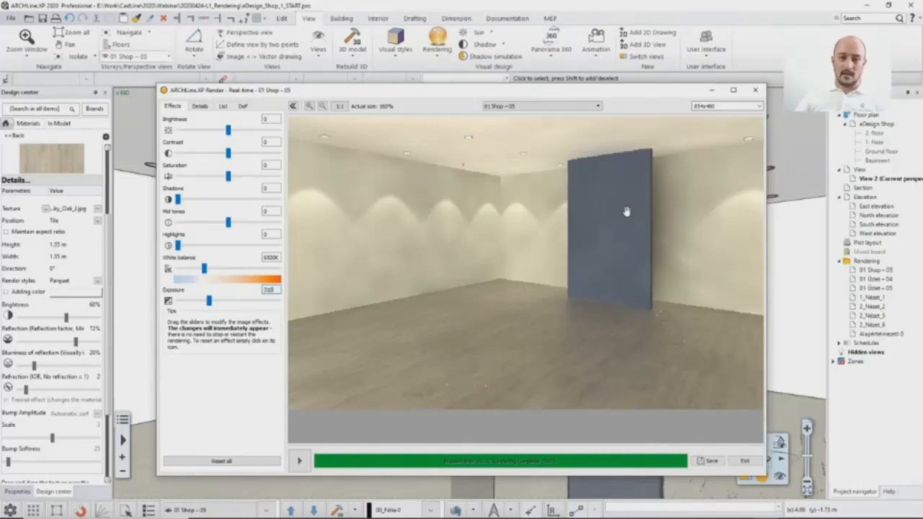
pyautogui.click(463, 11)
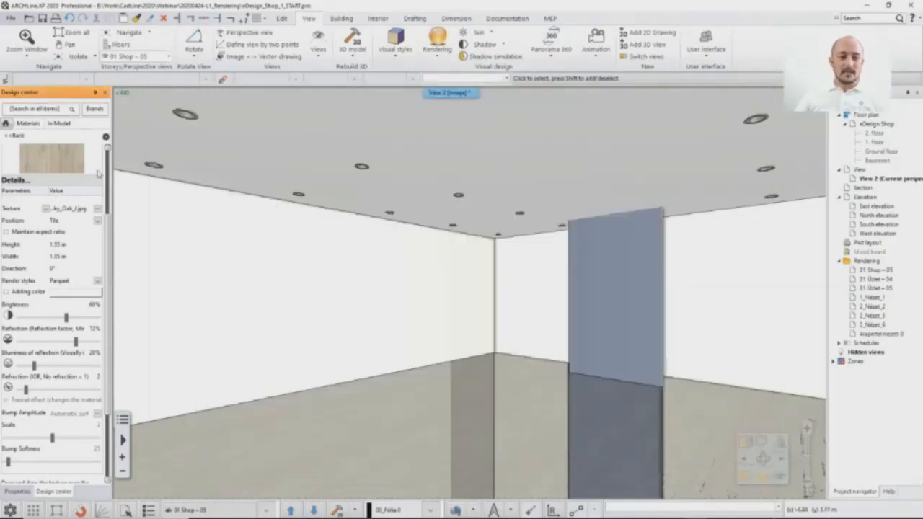
# Step: Replace the blue panel's material with Mirror turquoise from the Glass, Mirror materials on this object only and check the real-time render
pyautogui.click(6, 124)
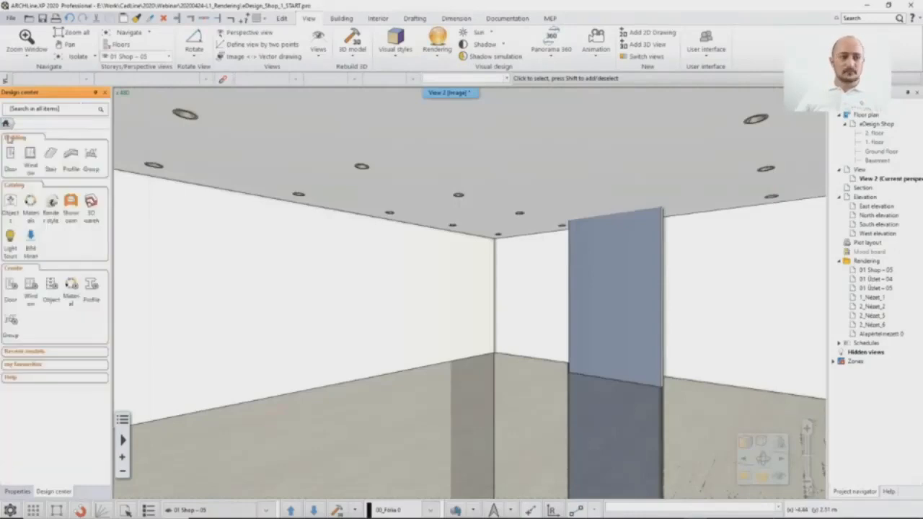
pyautogui.click(30, 203)
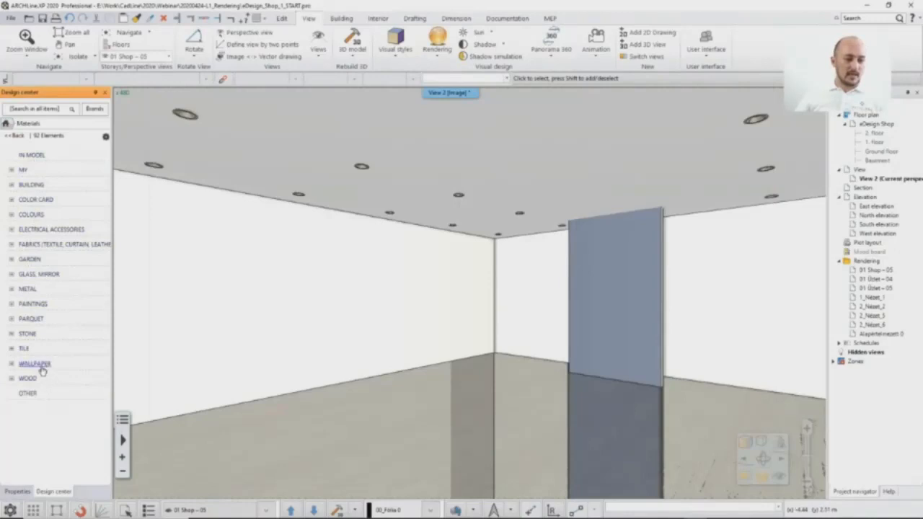
pyautogui.click(37, 274)
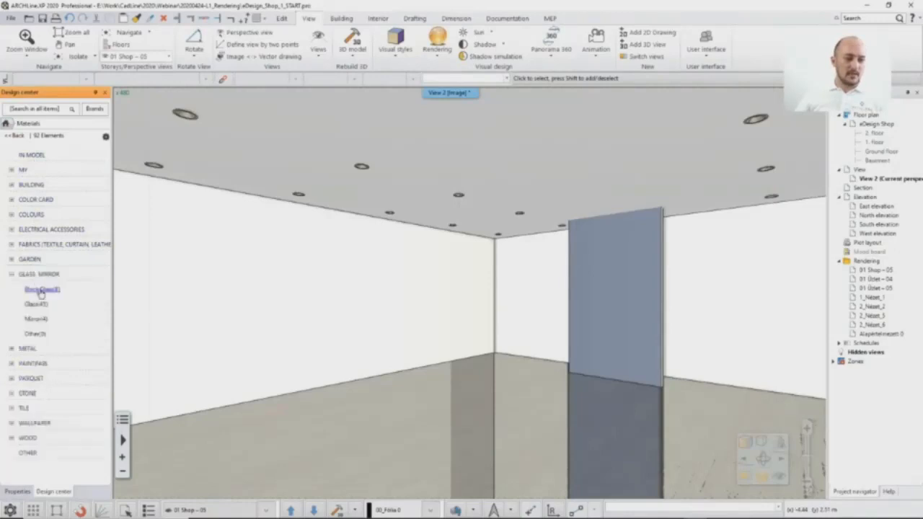
pyautogui.click(36, 319)
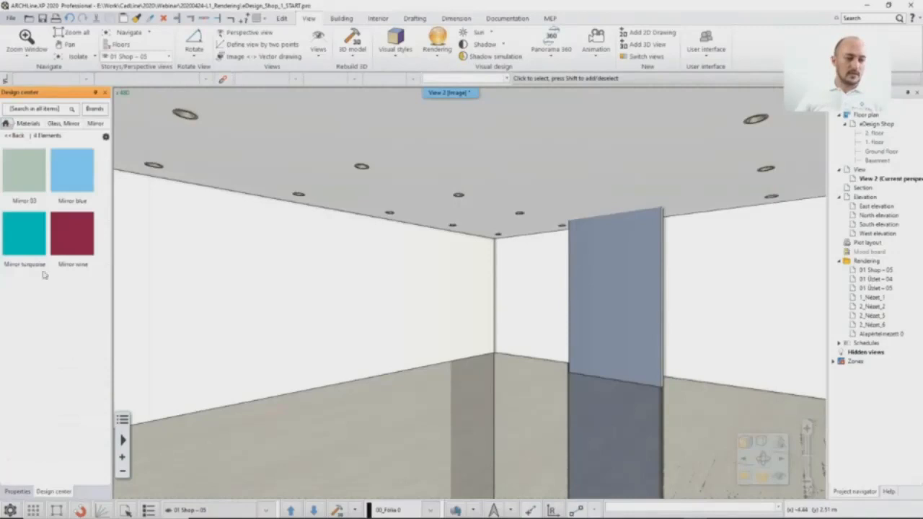
pyautogui.moveTo(38, 254)
pyautogui.moveTo(38, 256)
pyautogui.mouseDown()
pyautogui.moveTo(557, 307)
pyautogui.moveTo(607, 270)
pyautogui.mouseUp()
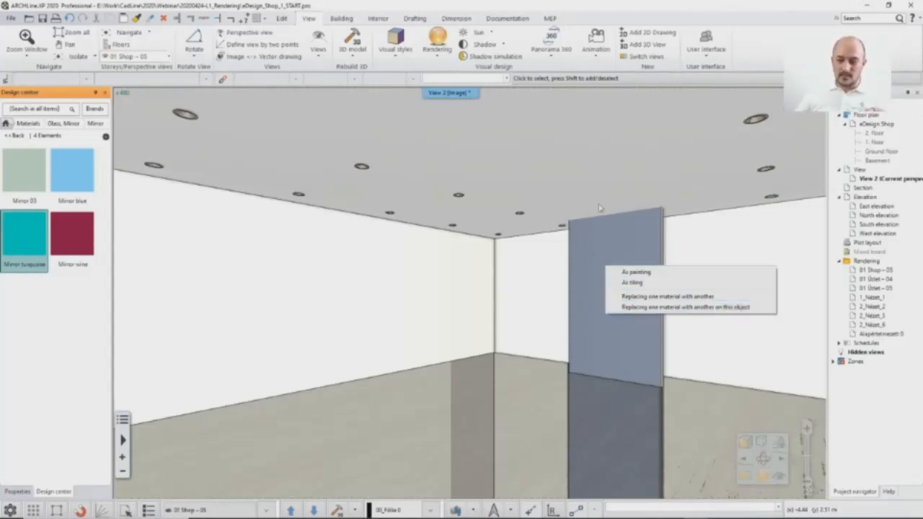
pyautogui.click(651, 309)
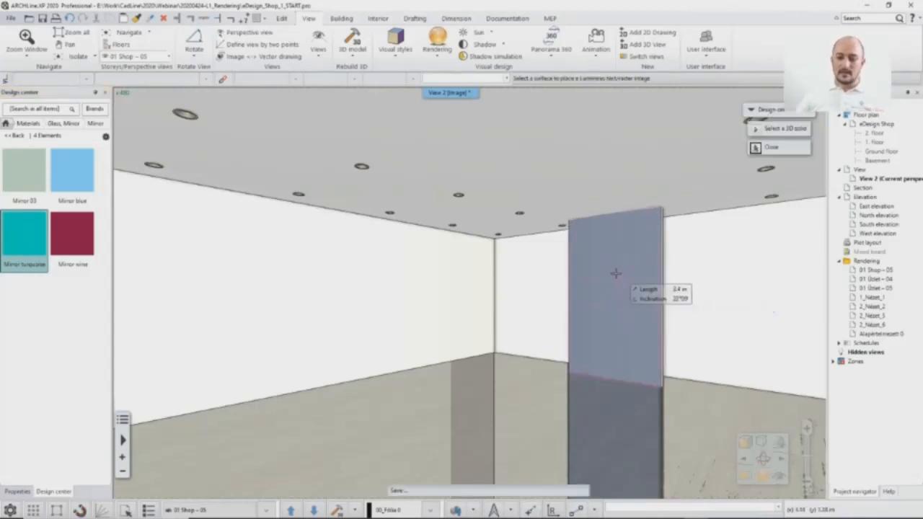
pyautogui.click(613, 277)
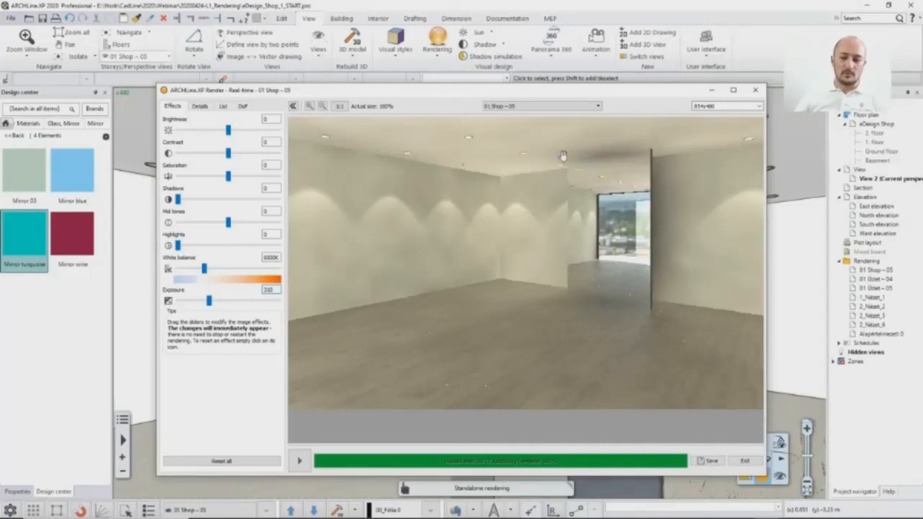
# Step: Leave the real-time render and undo the mirror material change on the panel
pyautogui.click(539, 10)
pyautogui.click(68, 20)
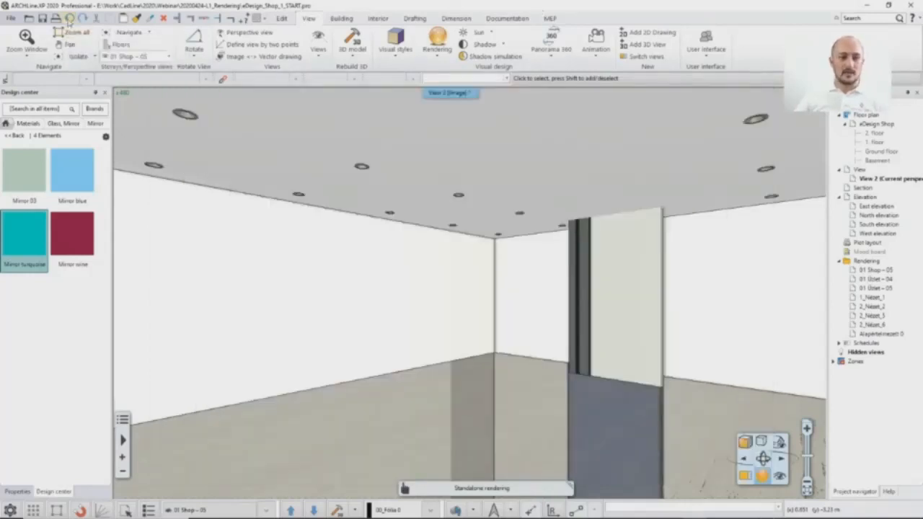
pyautogui.click(70, 20)
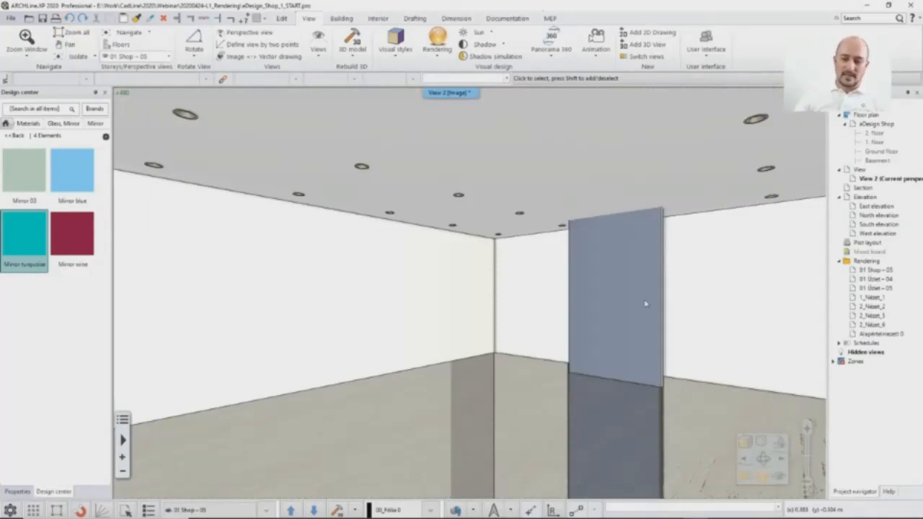
# Step: Display the ground floor plan beside the 3D view and make the plan active
pyautogui.click(455, 510)
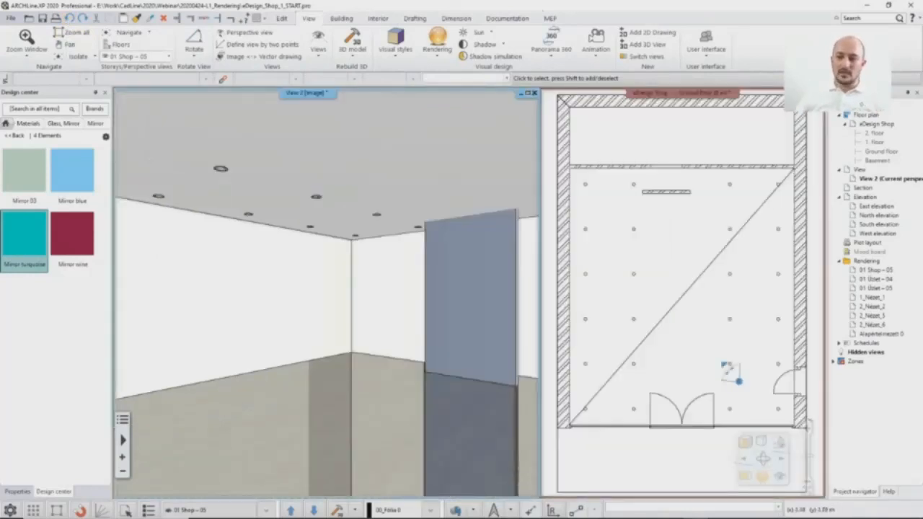
pyautogui.click(585, 199)
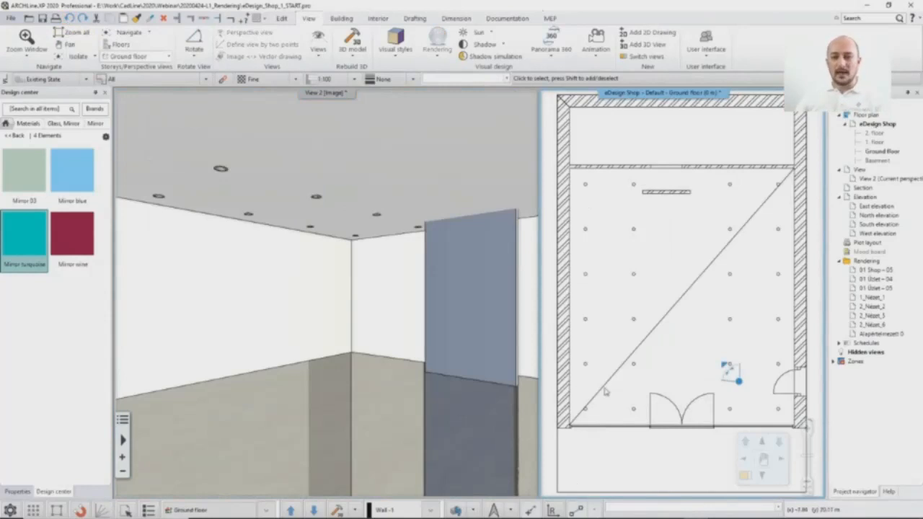
pyautogui.click(404, 294)
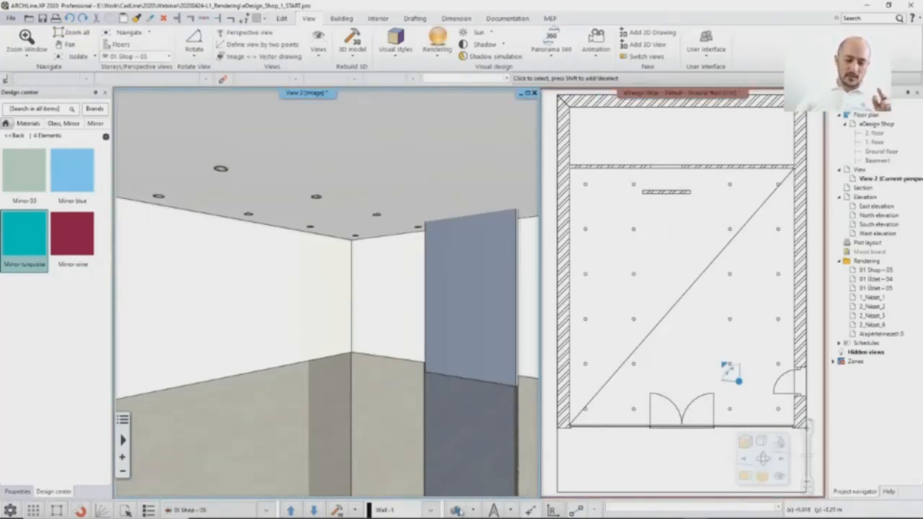
pyautogui.click(456, 510)
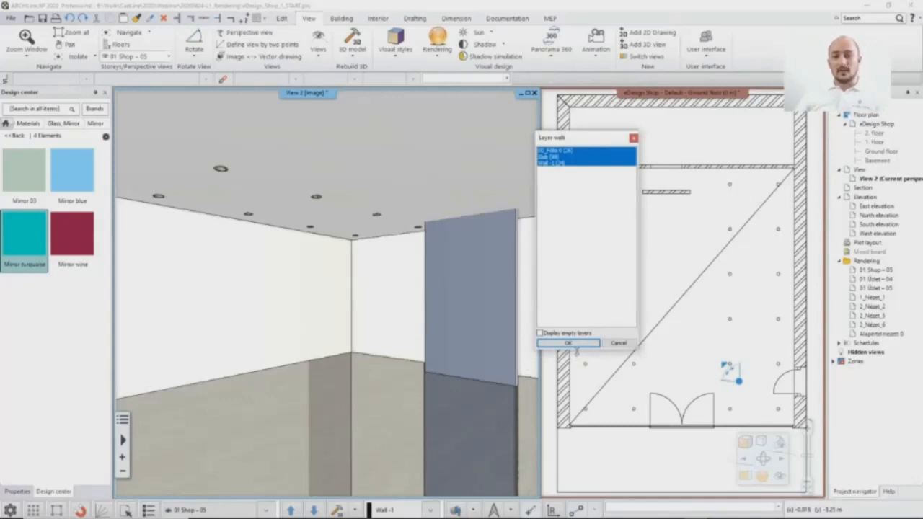
pyautogui.click(617, 344)
# Step: Turn on the Customer area - Furniture layer in the ground floor plan and rebuild the 3D model
pyautogui.click(615, 249)
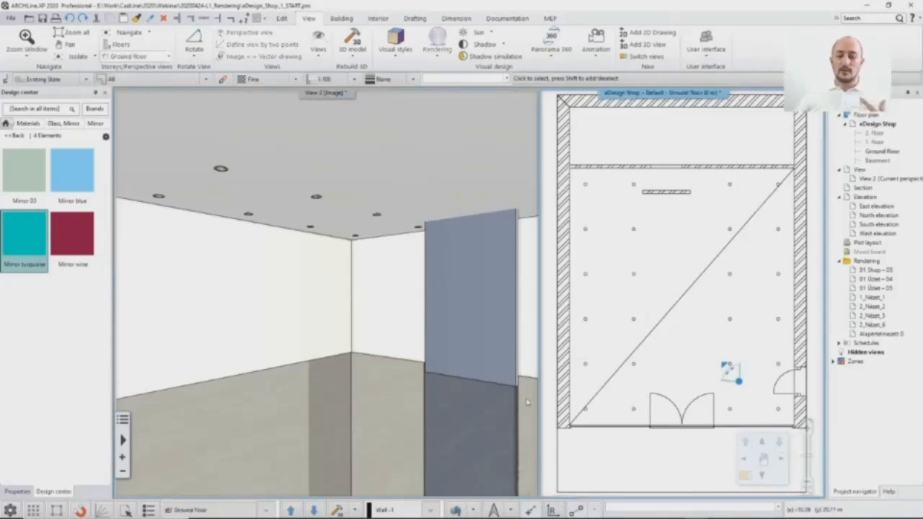
pyautogui.click(458, 510)
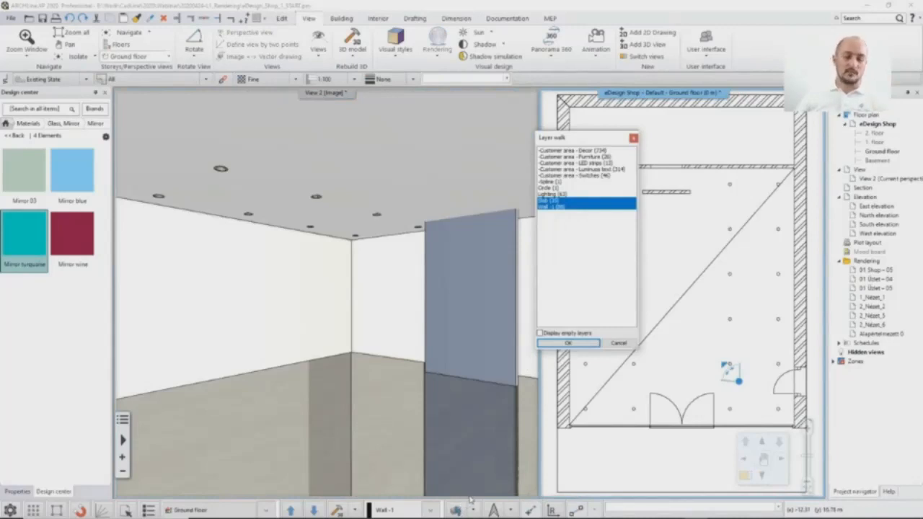
pyautogui.keyDown('ctrl'); pyautogui.click(577, 157); pyautogui.keyUp('ctrl')
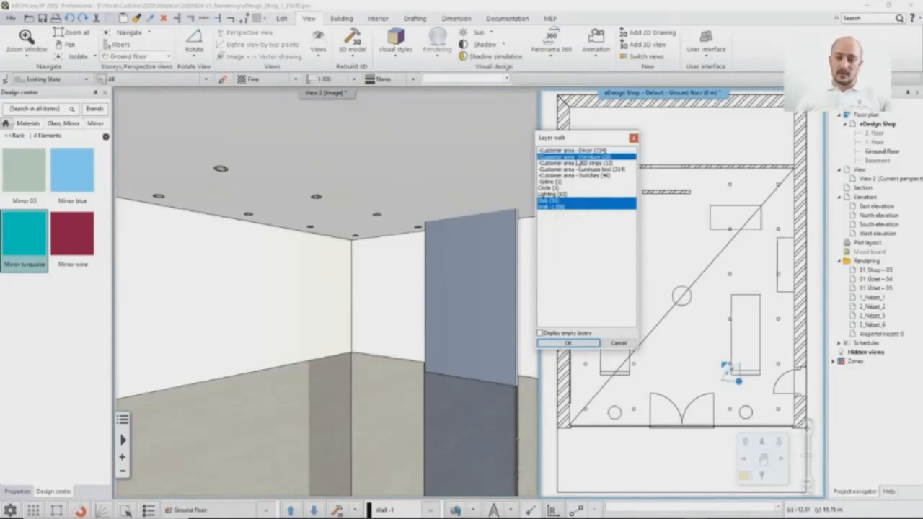
pyautogui.click(568, 344)
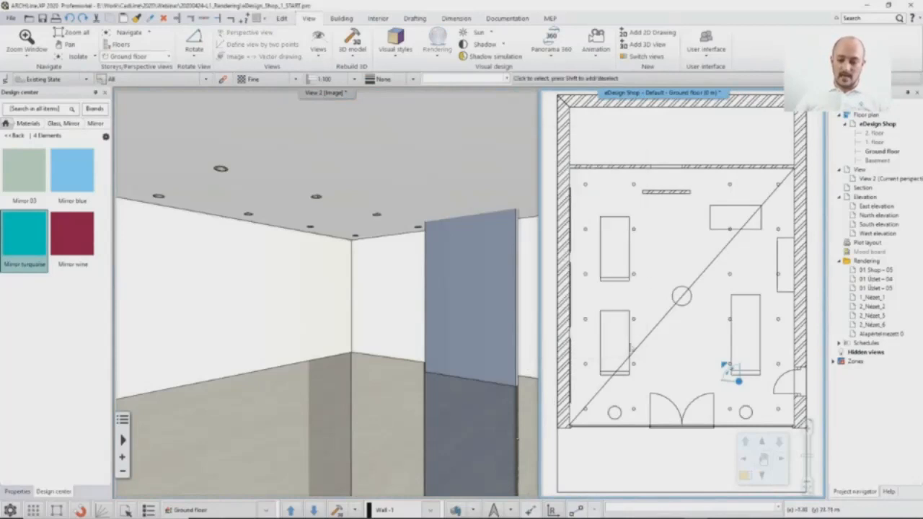
pyautogui.click(340, 510)
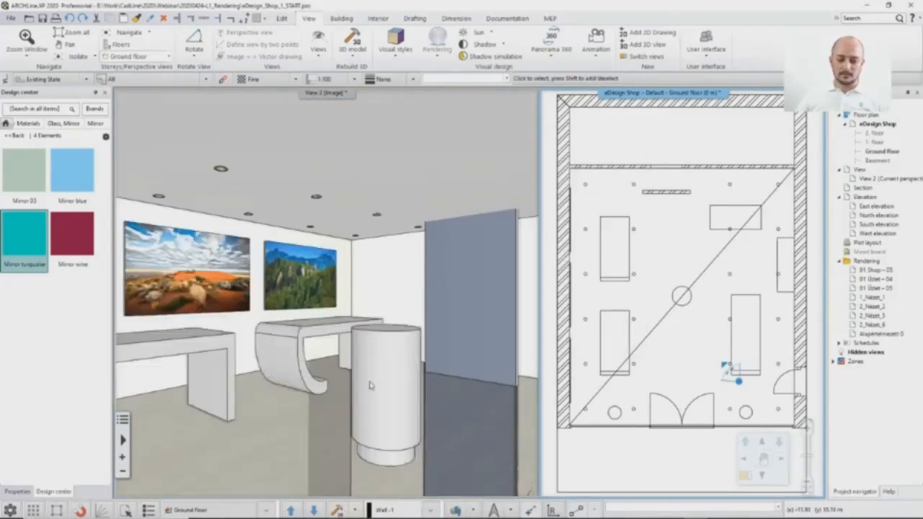
# Step: Maximize the 3D view and return to the real-time render to check the furnished shop
pyautogui.click(509, 107)
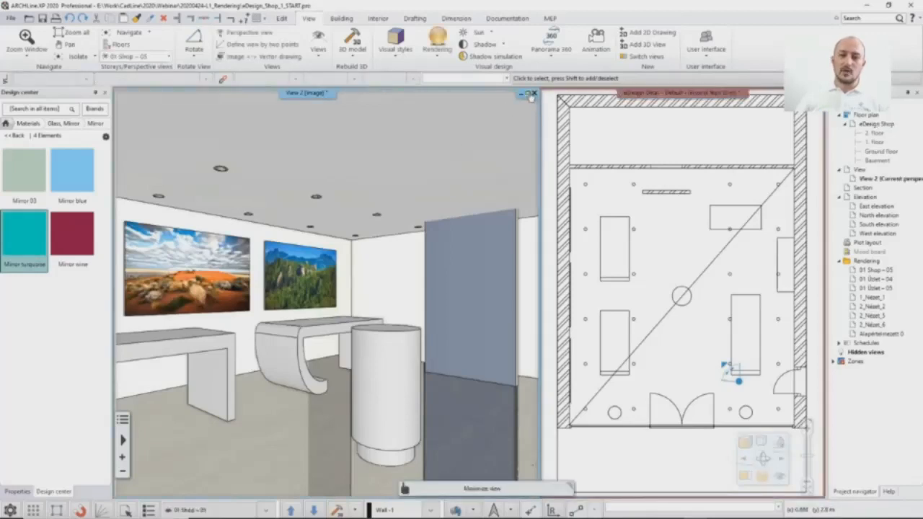
pyautogui.click(531, 94)
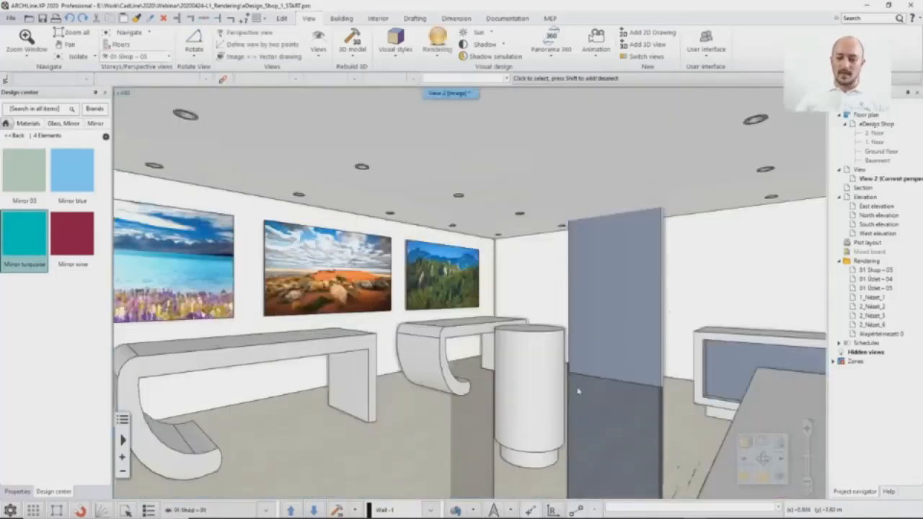
pyautogui.click(766, 510)
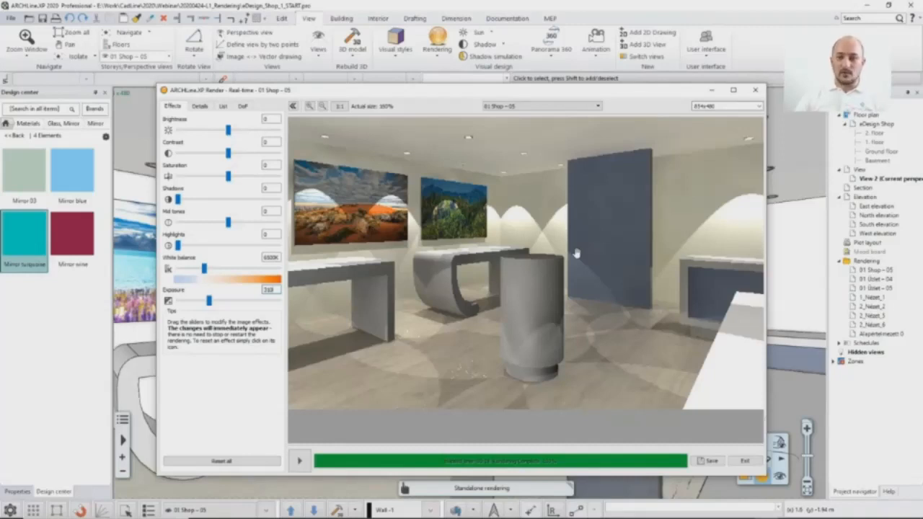
# Step: Quit the current real-time render and start a new one of the furnished shop from the 3D view
pyautogui.click(755, 90)
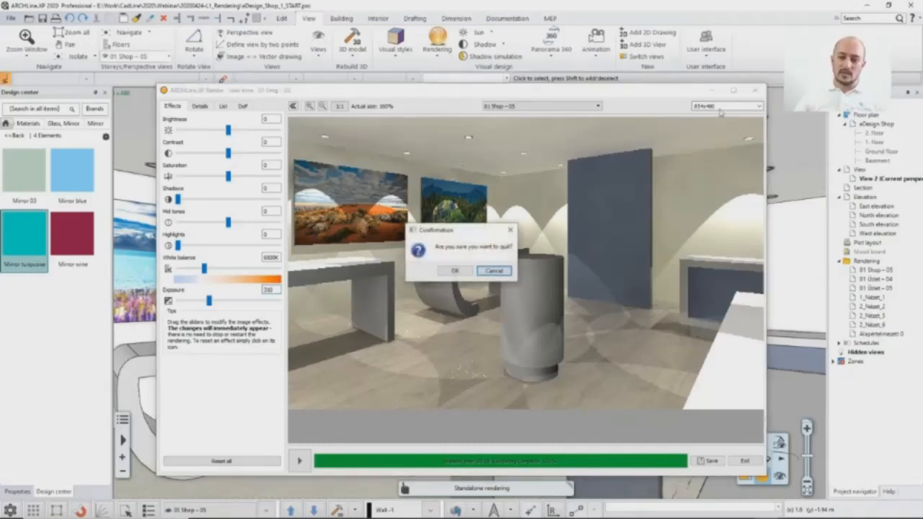
pyautogui.click(462, 272)
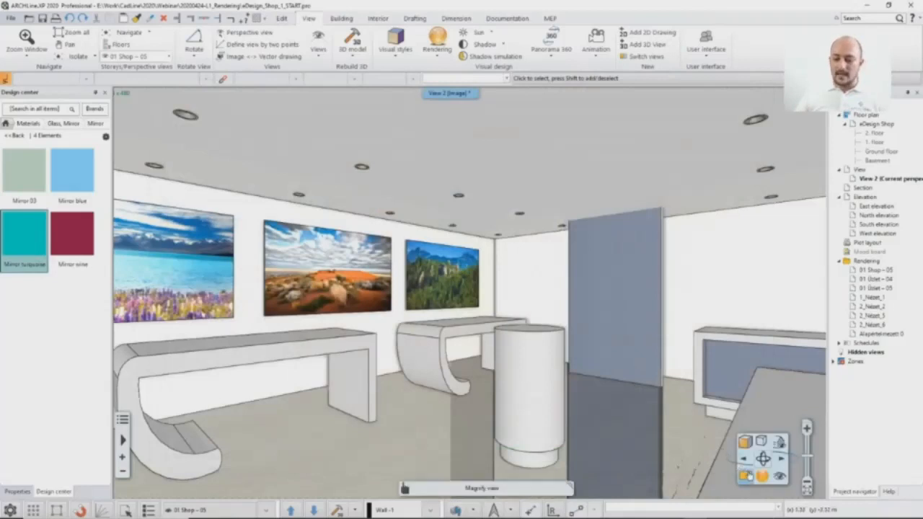
pyautogui.click(762, 476)
pyautogui.click(792, 433)
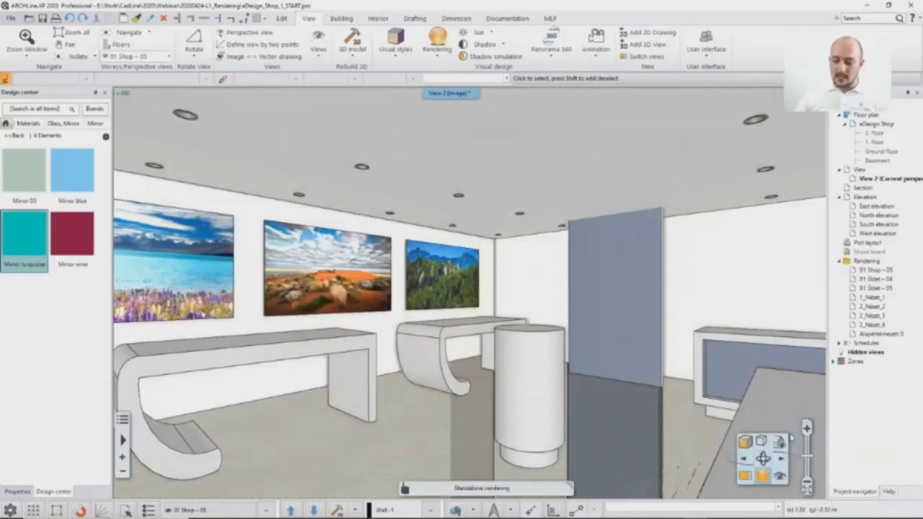
pyautogui.click(411, 376)
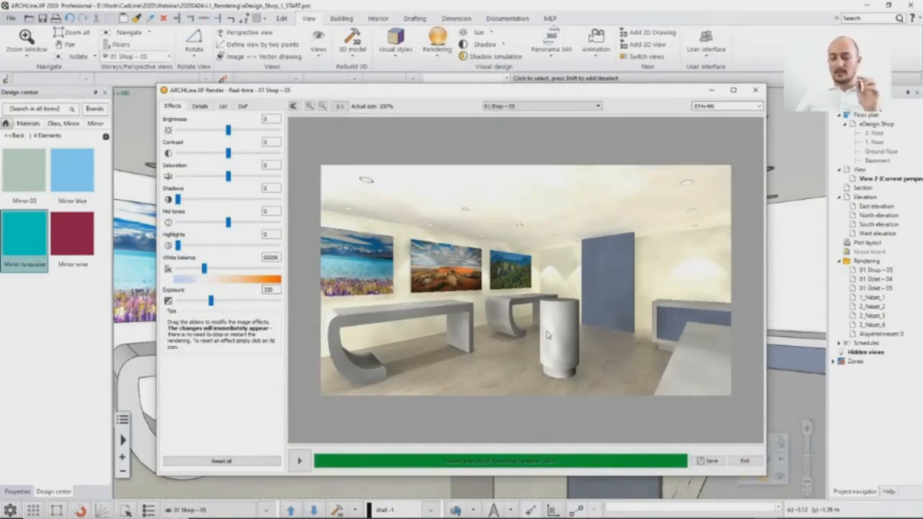
pyautogui.click(530, 6)
# Step: Leave the materials catalog and open the render styles catalog, bringing the Metal and Marble styles into view
pyautogui.click(15, 135)
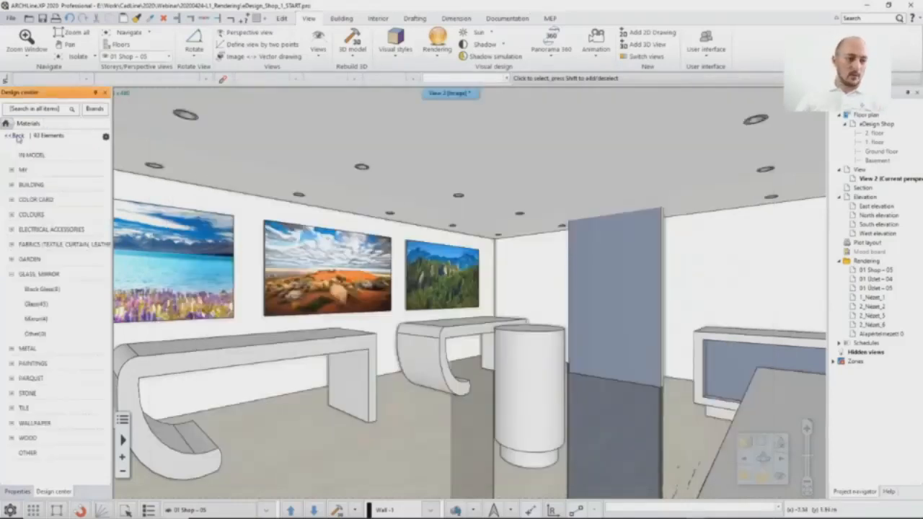
pyautogui.click(6, 124)
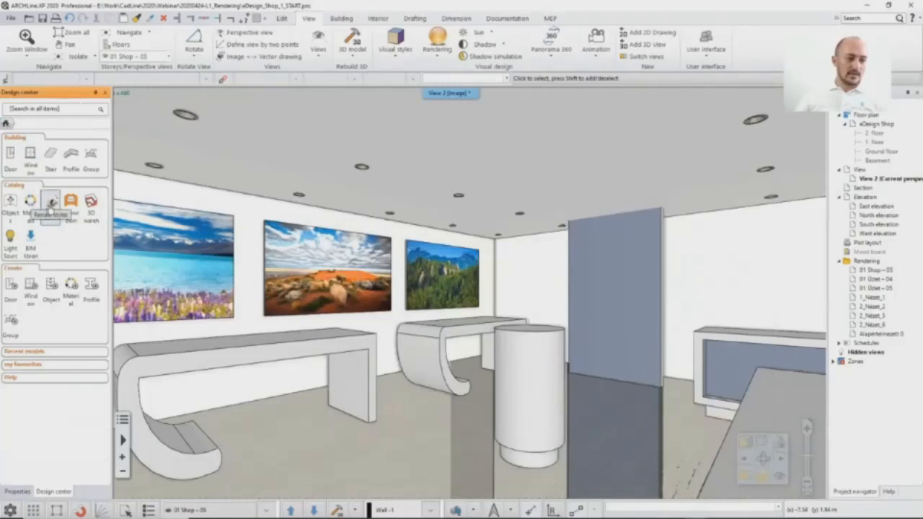
pyautogui.click(50, 202)
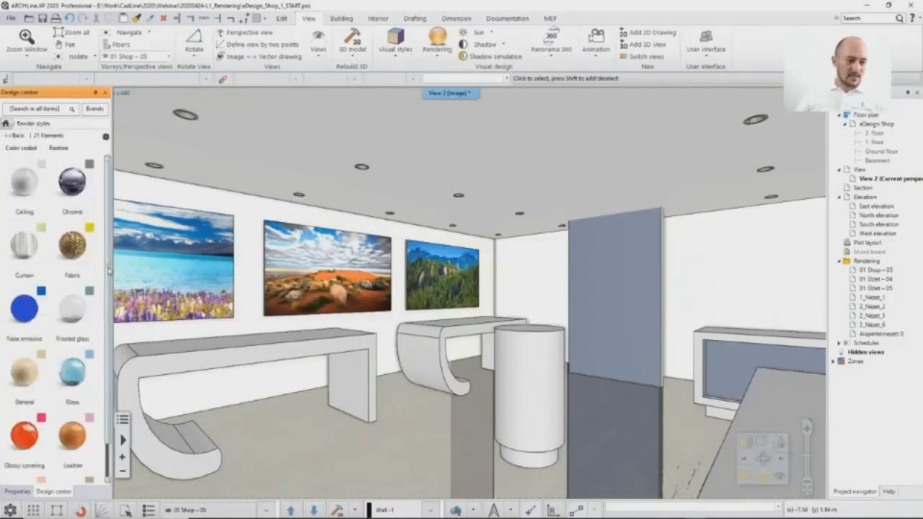
pyautogui.scroll(-2, 109, 274)
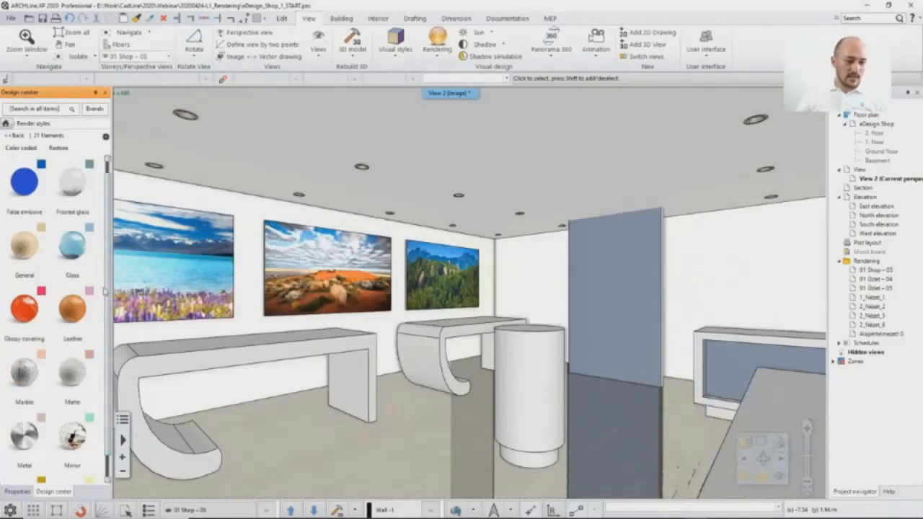
# Step: Try the Metal render style on the display tables' material and check it in the real-time render
pyautogui.moveTo(24, 436); pyautogui.dragTo(361, 371)
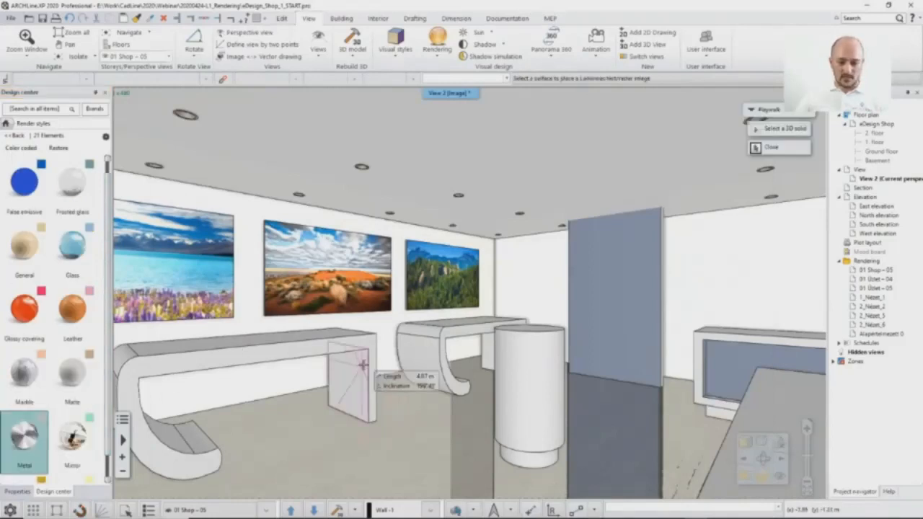
pyautogui.click(354, 381)
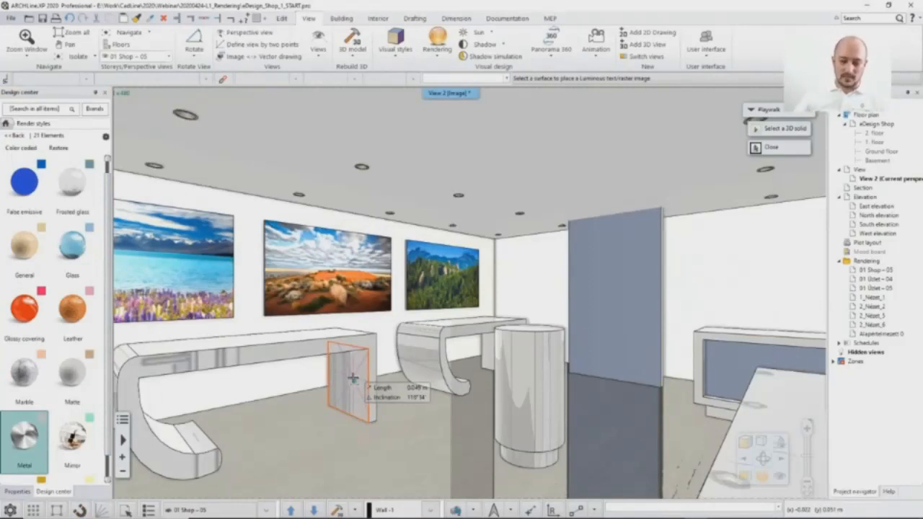
pyautogui.click(766, 510)
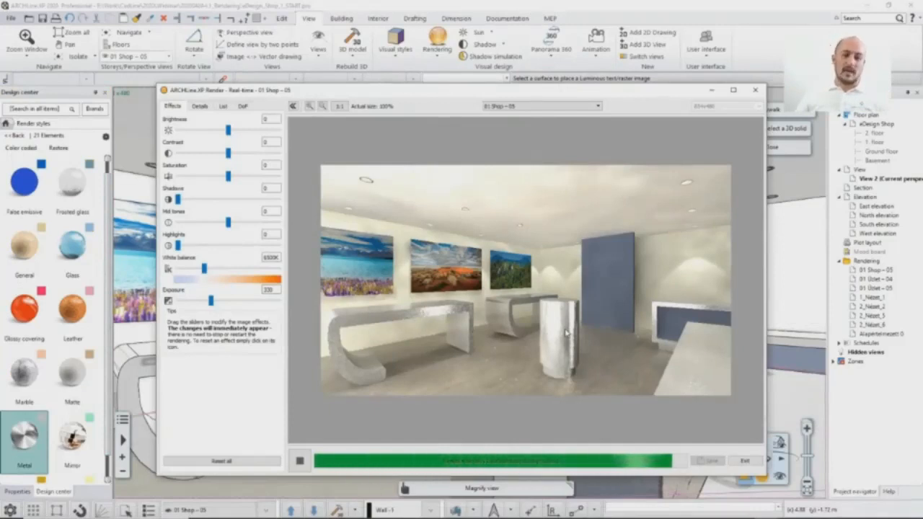
# Step: Apply the Marble render style to the material of the long display table in the 3D view
pyautogui.moveTo(36, 390)
pyautogui.moveTo(36, 389); pyautogui.dragTo(285, 349)
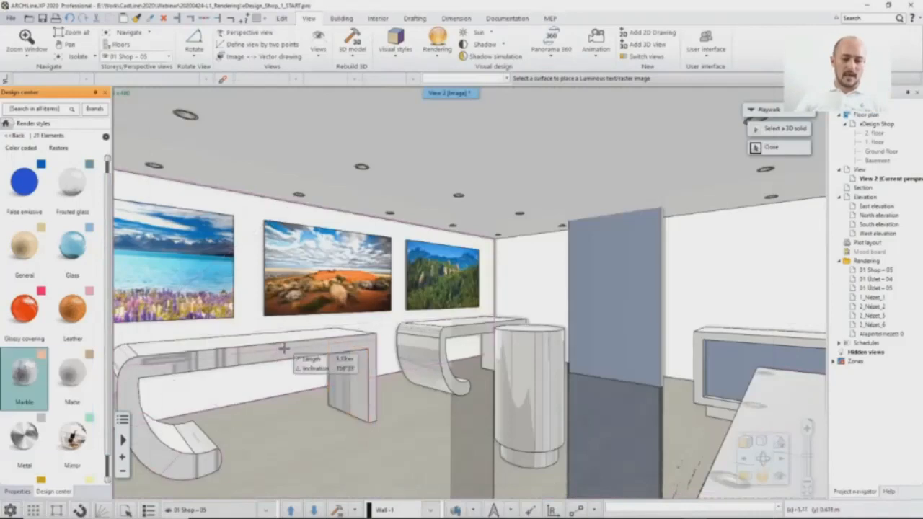
pyautogui.click(311, 349)
pyautogui.press('Escape')
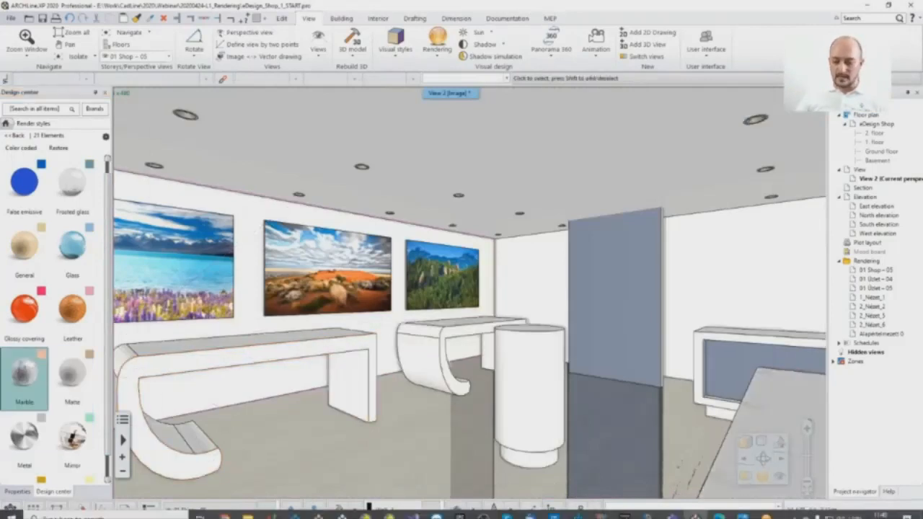
# Step: Check the Marble finish in the real-time render, set the exposure to 316, and return to the 3D view
pyautogui.click(764, 510)
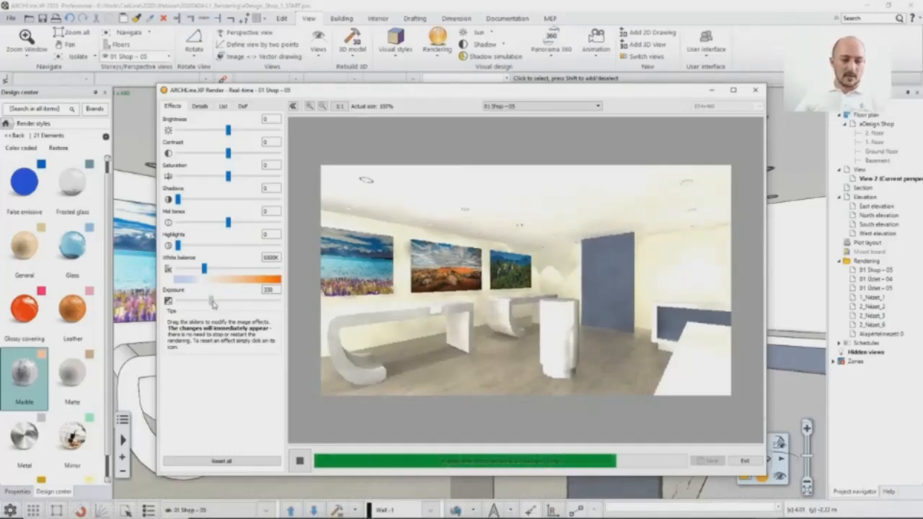
pyautogui.moveTo(213, 304); pyautogui.dragTo(211, 304)
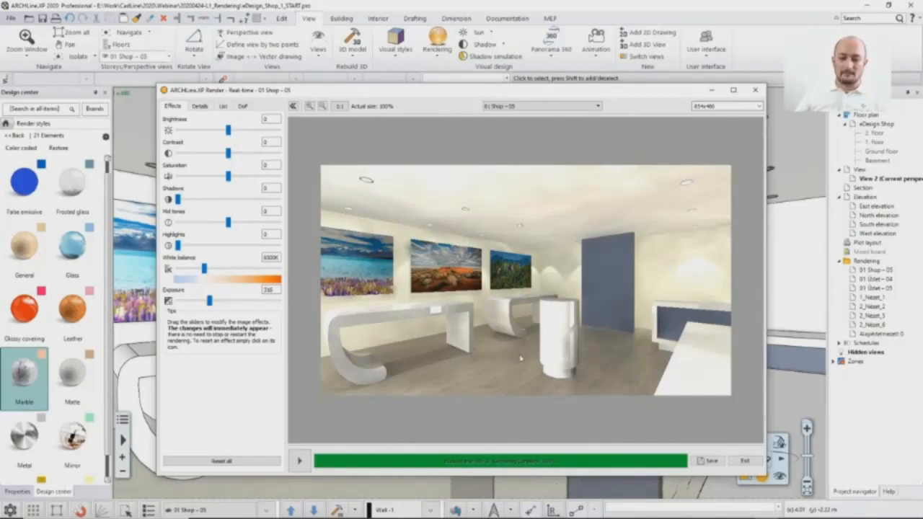
pyautogui.click(445, 8)
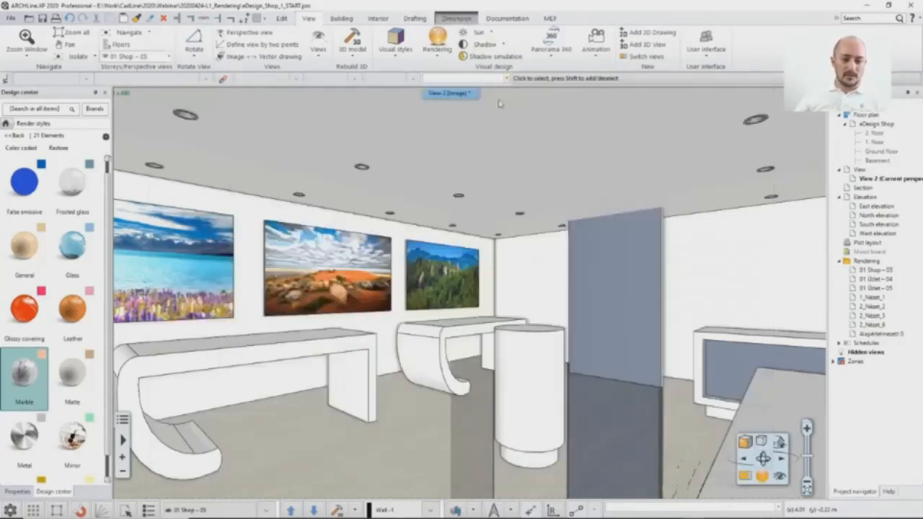
# Step: Show the ground floor plan beside the 3D view, turn on its Customer area - Decor layer, and rebuild the 3D model
pyautogui.click(745, 476)
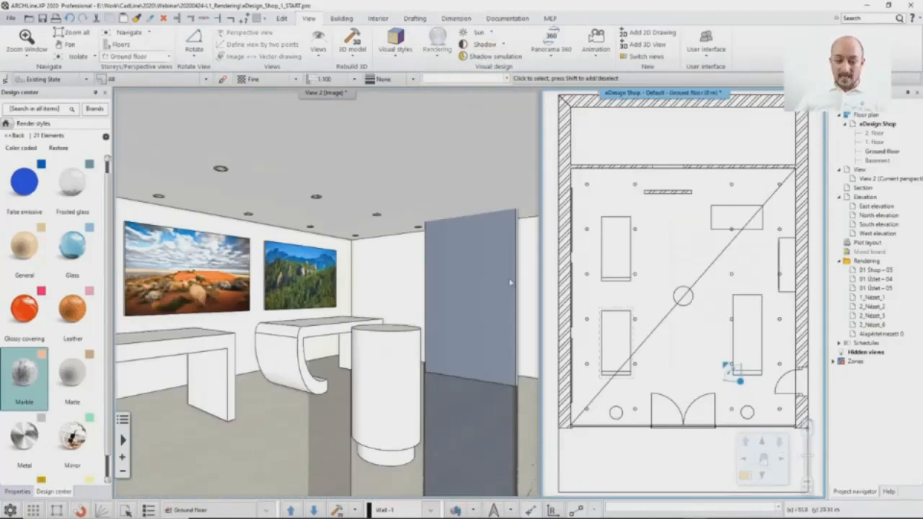
pyautogui.click(459, 510)
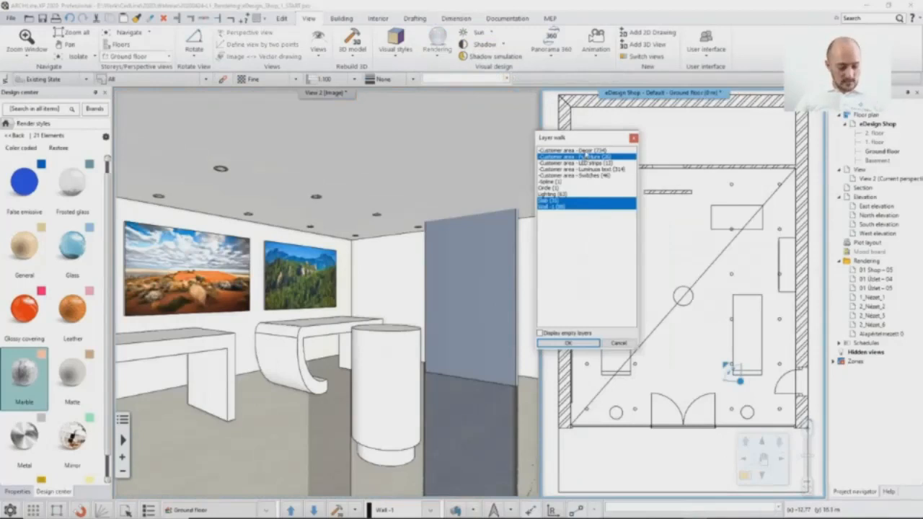
pyautogui.keyDown('ctrl'); pyautogui.click(585, 151); pyautogui.keyUp('ctrl')
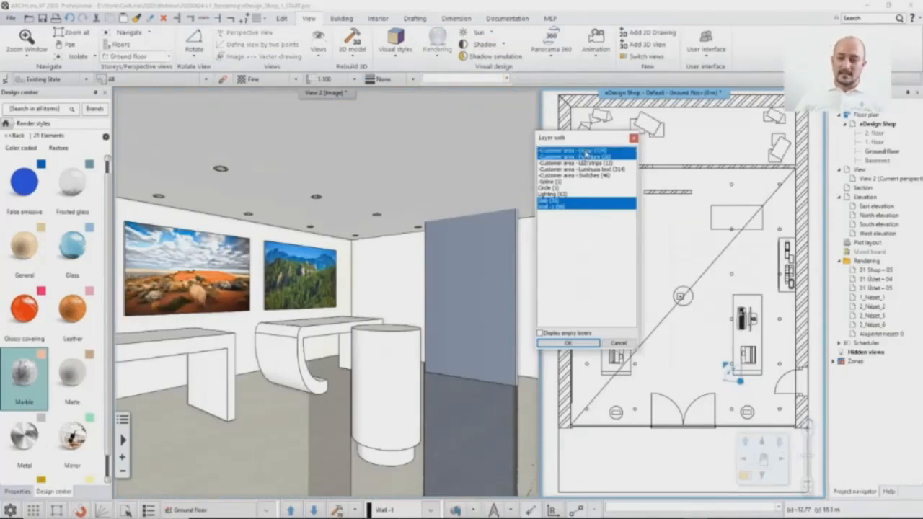
pyautogui.click(569, 344)
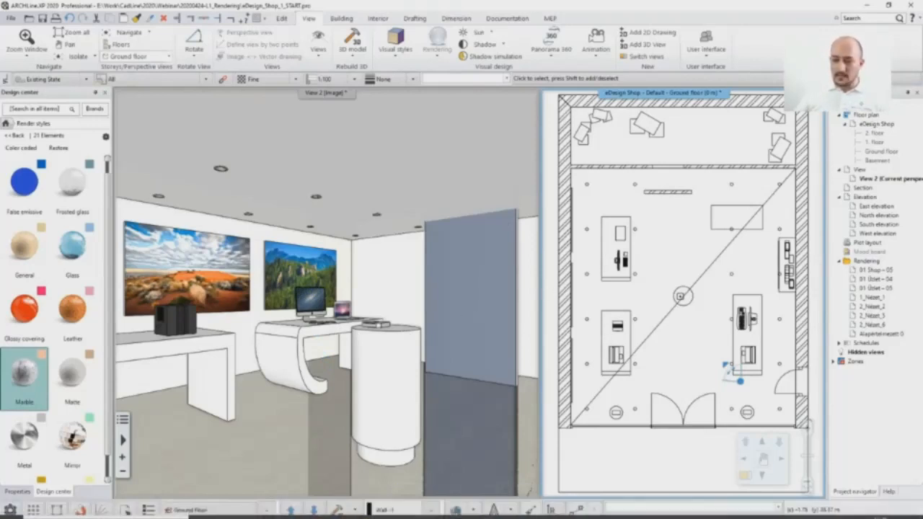
# Step: Quit the current real-time render and start a new standalone real-time draft render of the decorated shop from the 3D view
pyautogui.moveTo(636, 515)
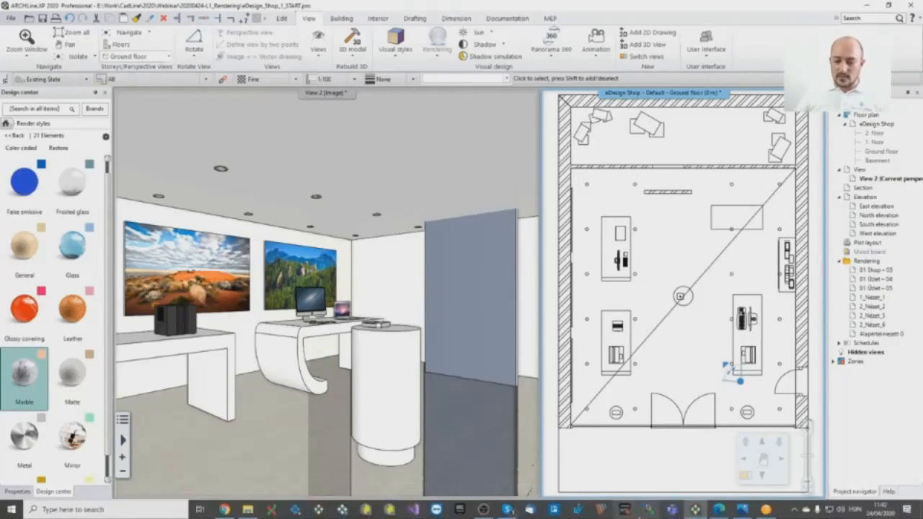
pyautogui.click(764, 509)
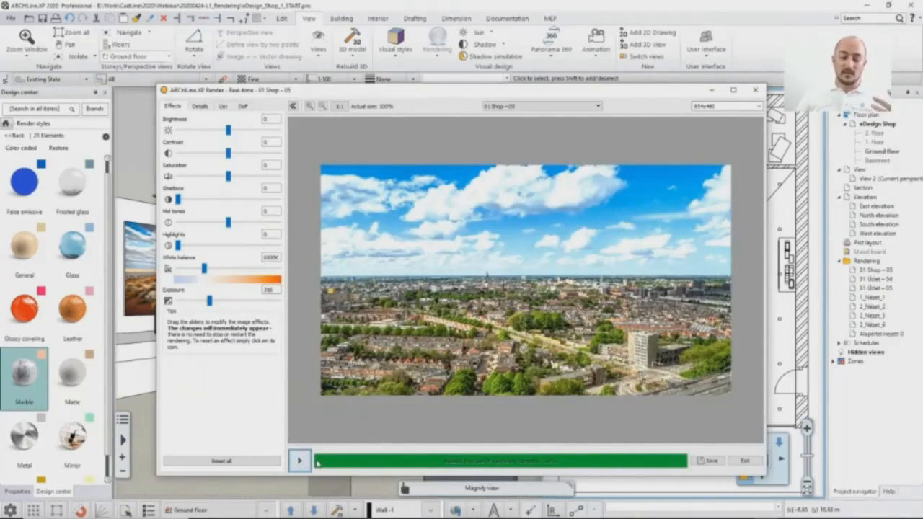
pyautogui.click(755, 90)
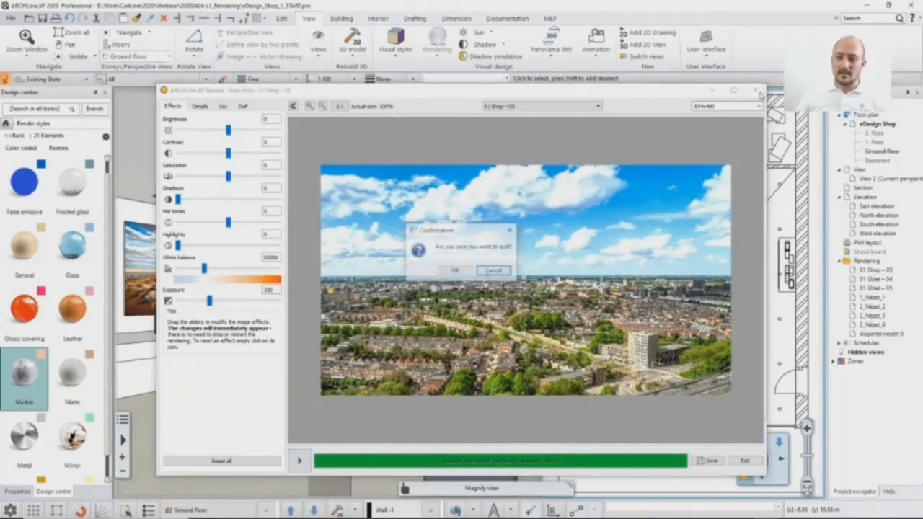
pyautogui.click(455, 271)
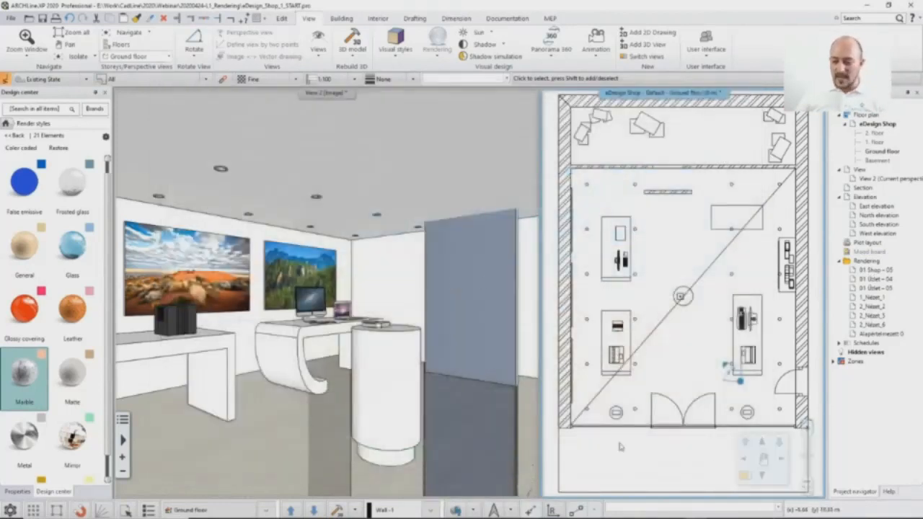
pyautogui.click(762, 476)
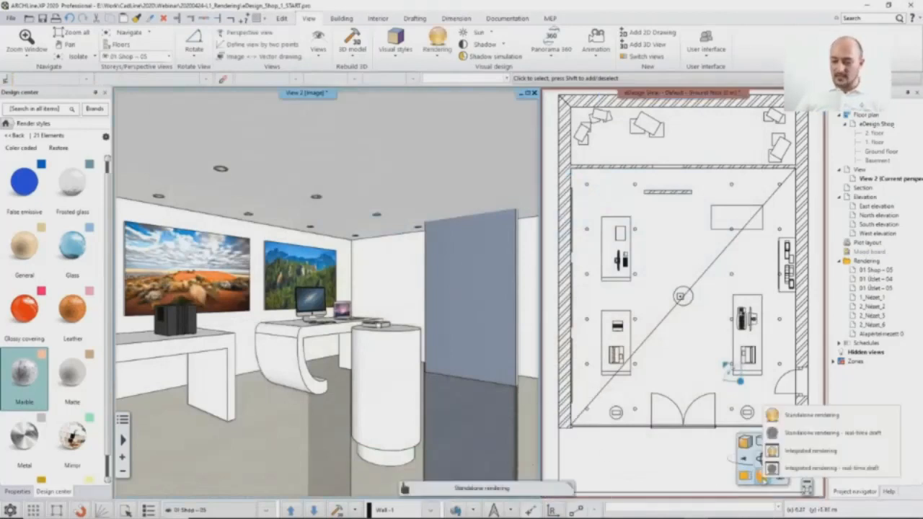
pyautogui.click(820, 434)
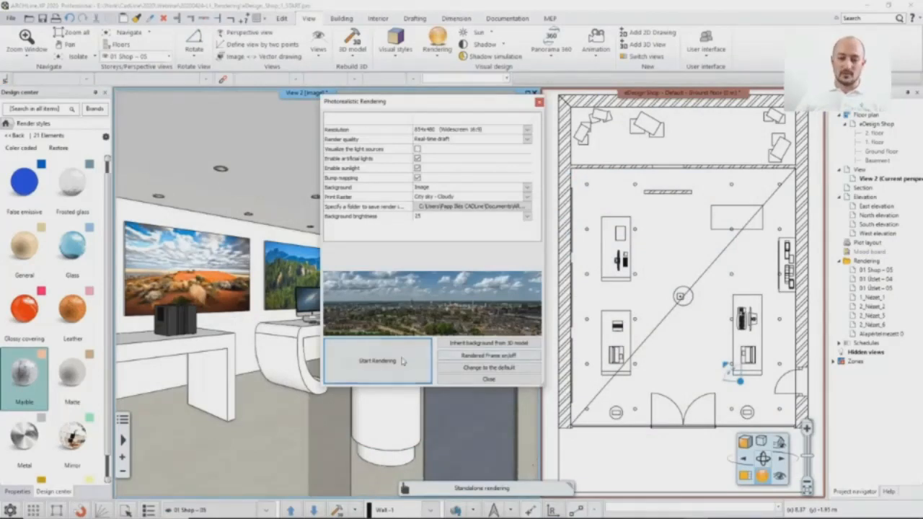
pyautogui.click(388, 359)
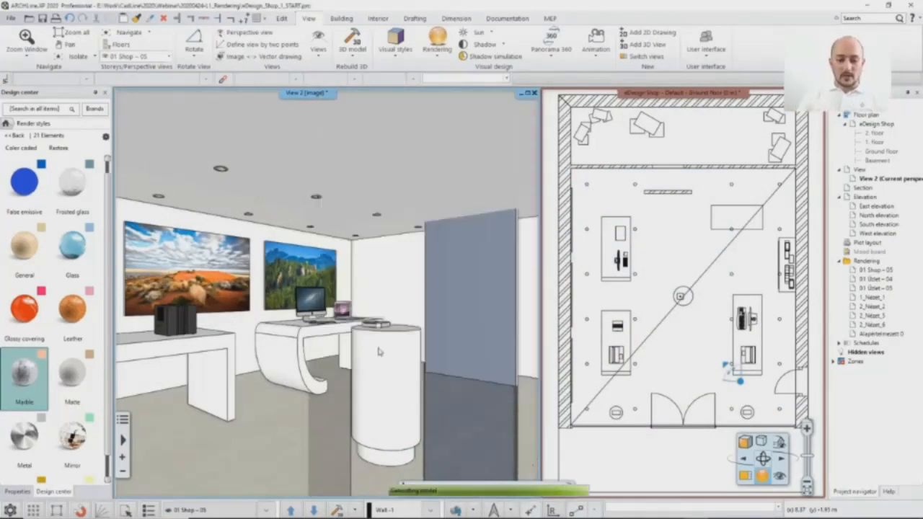
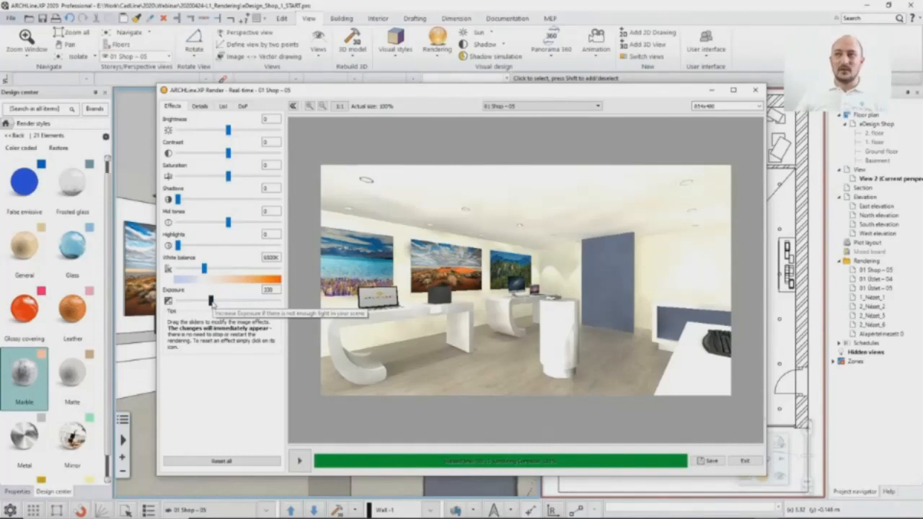
# Step: Lower the exposure of the real-time render to 292
pyautogui.moveTo(211, 302); pyautogui.dragTo(209, 303)
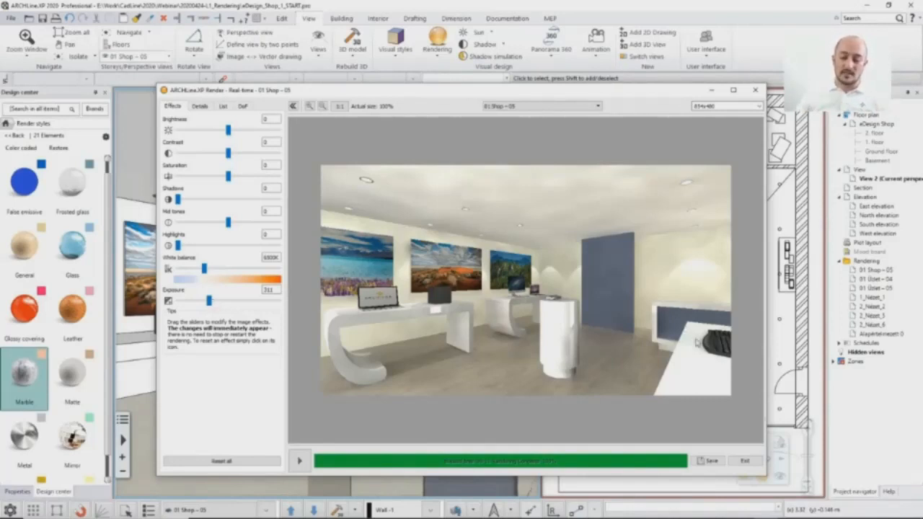
pyautogui.click(210, 301)
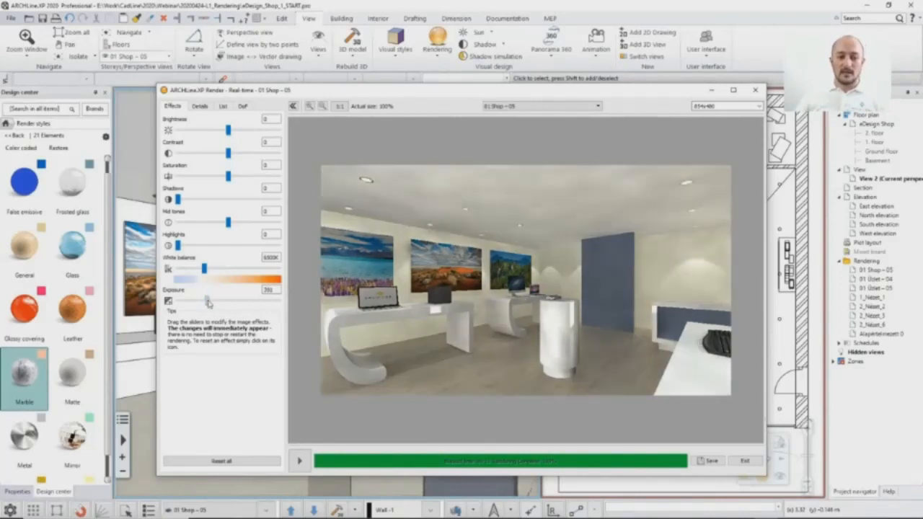
pyautogui.moveTo(210, 301); pyautogui.dragTo(209, 301)
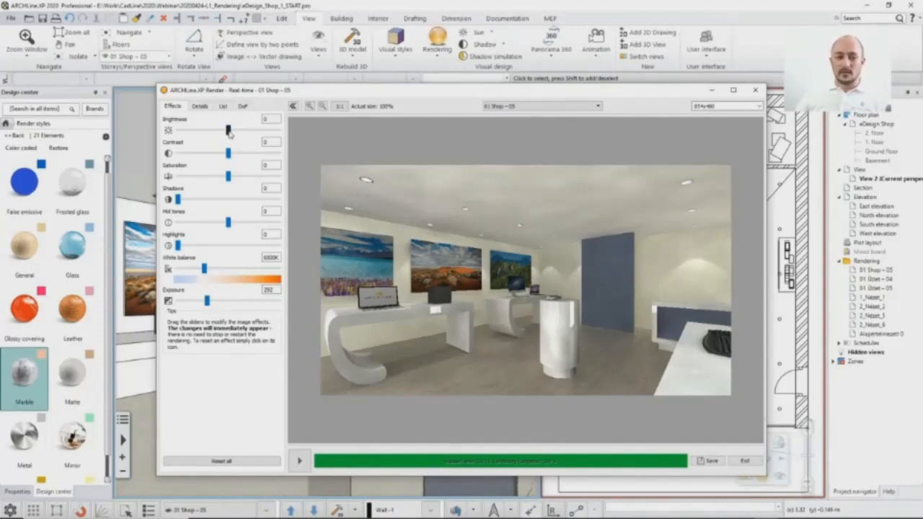
# Step: Set the render's brightness to 13 and its contrast to 28 after trying stronger values
pyautogui.moveTo(229, 131); pyautogui.dragTo(232, 130)
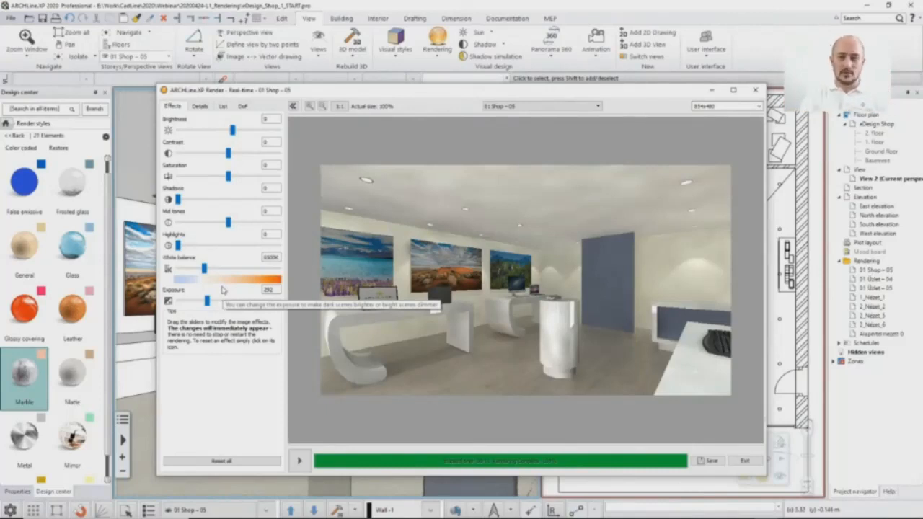
pyautogui.moveTo(233, 130)
pyautogui.mouseDown()
pyautogui.moveTo(258, 131)
pyautogui.moveTo(249, 131)
pyautogui.mouseUp()
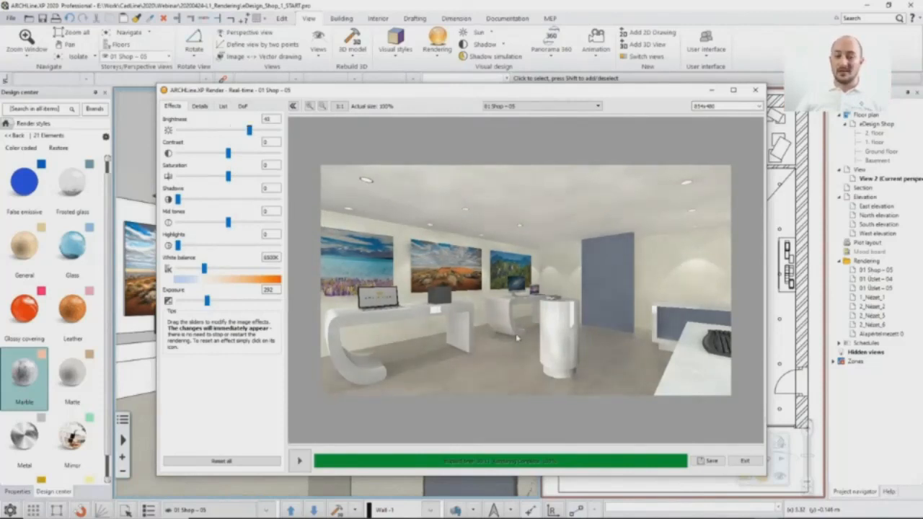
pyautogui.moveTo(250, 132); pyautogui.dragTo(237, 135)
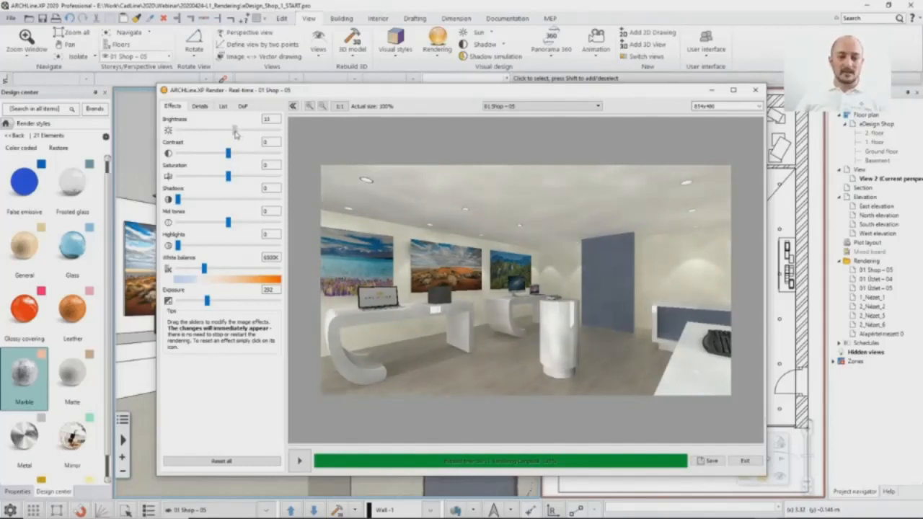
pyautogui.moveTo(235, 135); pyautogui.dragTo(235, 157)
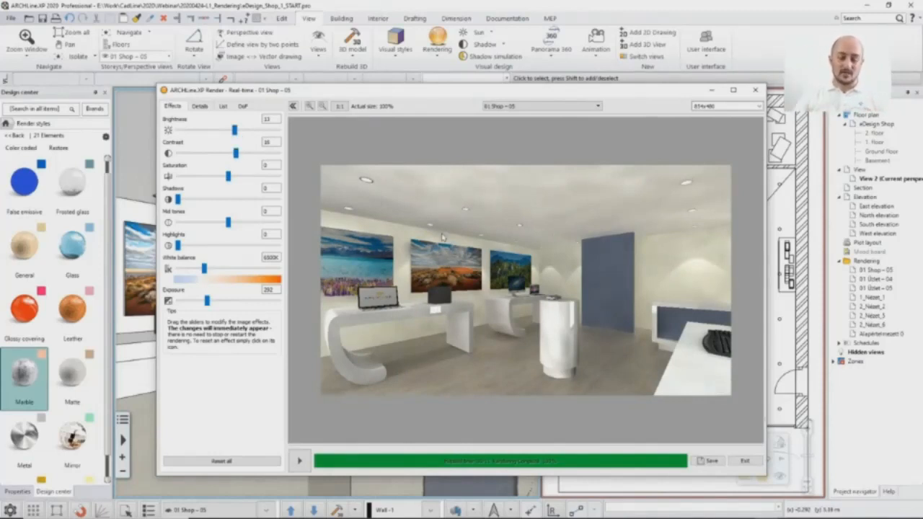
pyautogui.moveTo(241, 157)
pyautogui.mouseDown()
pyautogui.moveTo(274, 157)
pyautogui.moveTo(242, 158)
pyautogui.moveTo(258, 156)
pyautogui.mouseUp()
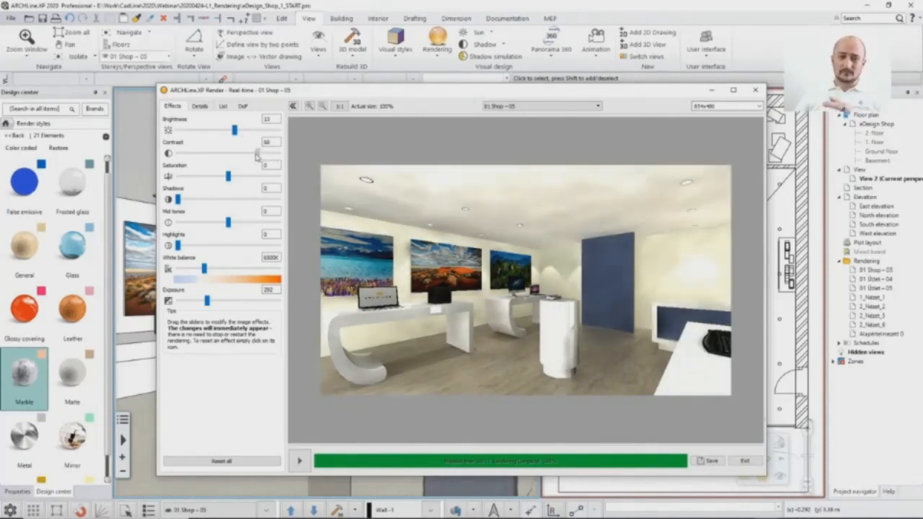
pyautogui.moveTo(257, 157); pyautogui.dragTo(244, 159)
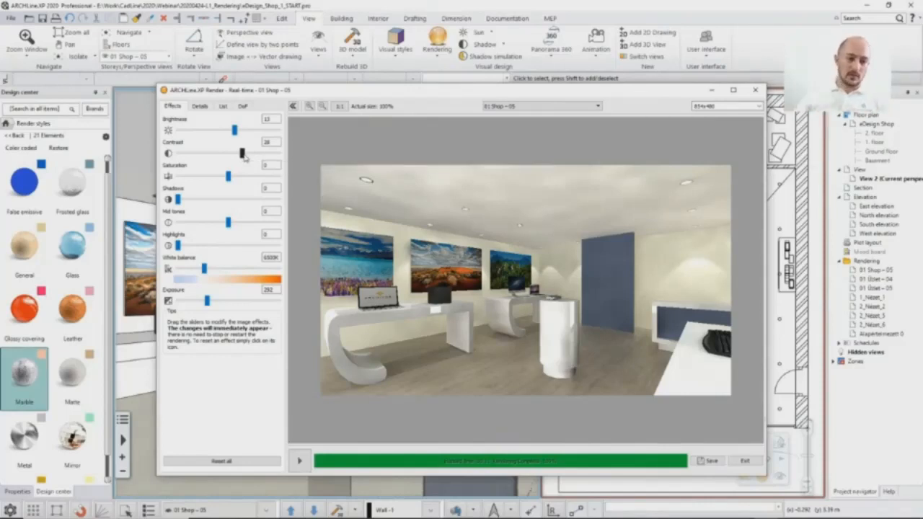
# Step: Set the render's saturation to 15 and its shadows to 12
pyautogui.moveTo(229, 177)
pyautogui.mouseDown()
pyautogui.moveTo(217, 178)
pyautogui.moveTo(230, 176)
pyautogui.mouseUp()
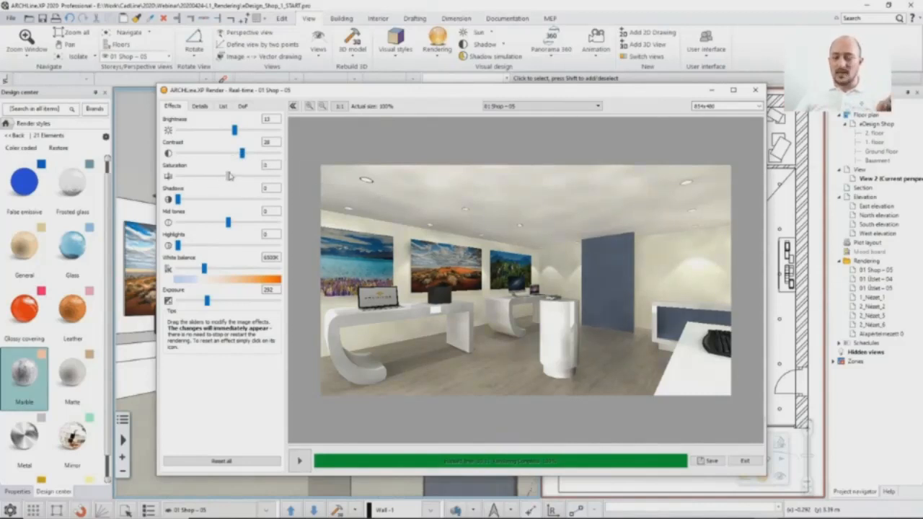
pyautogui.moveTo(228, 176); pyautogui.dragTo(233, 176)
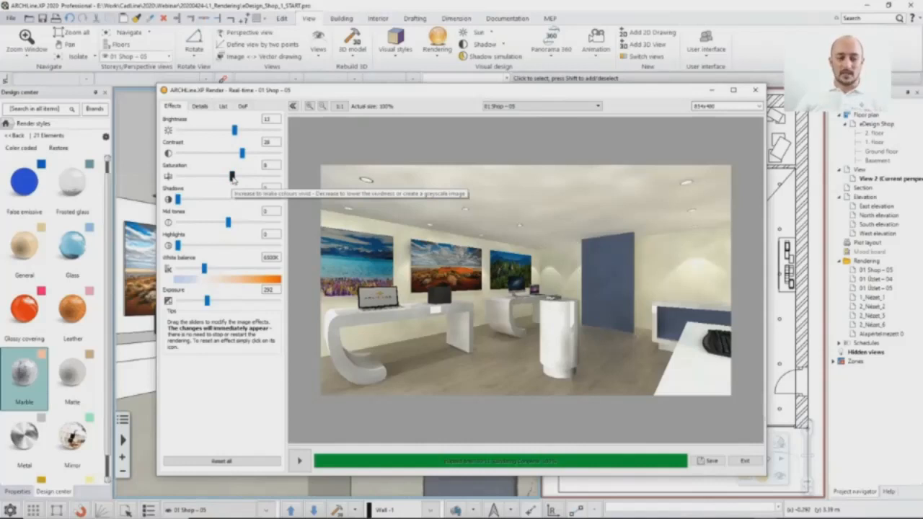
pyautogui.moveTo(232, 177)
pyautogui.mouseDown()
pyautogui.moveTo(279, 179)
pyautogui.moveTo(236, 179)
pyautogui.mouseUp()
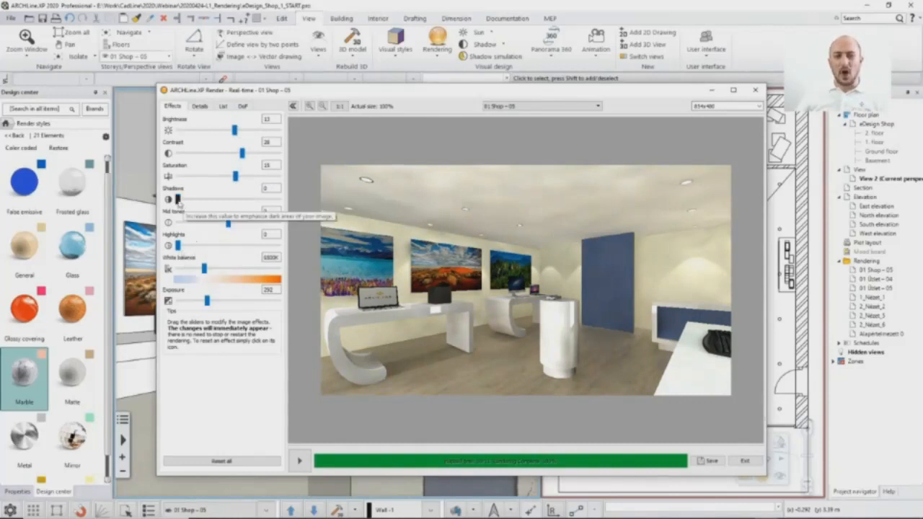
pyautogui.moveTo(179, 203); pyautogui.dragTo(229, 204)
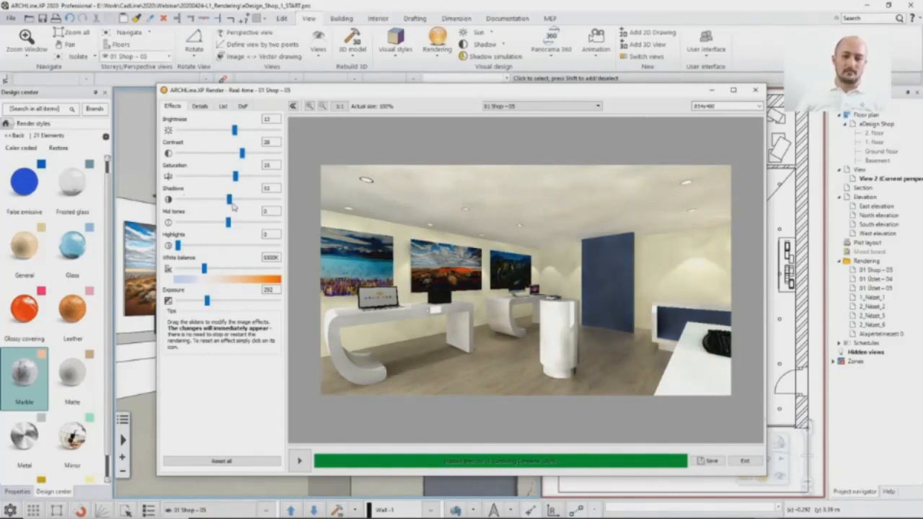
pyautogui.moveTo(229, 202); pyautogui.dragTo(200, 202)
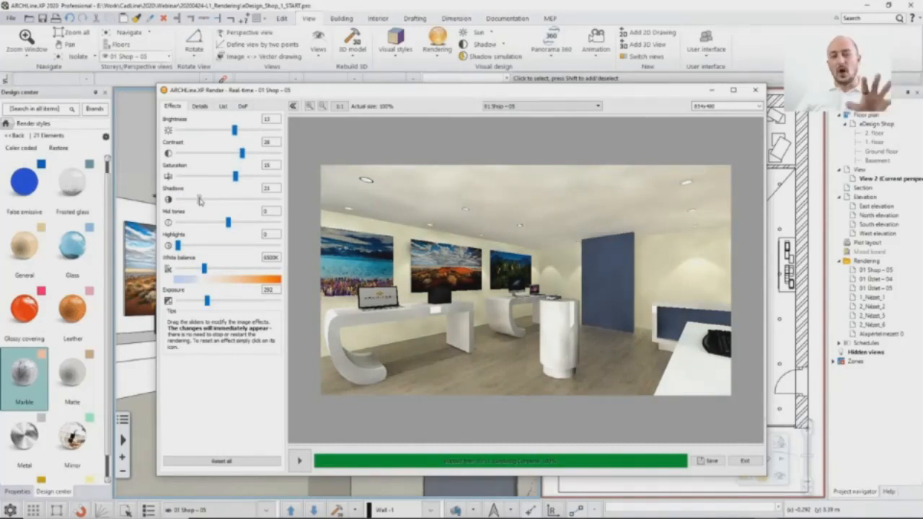
pyautogui.moveTo(200, 201); pyautogui.dragTo(193, 204)
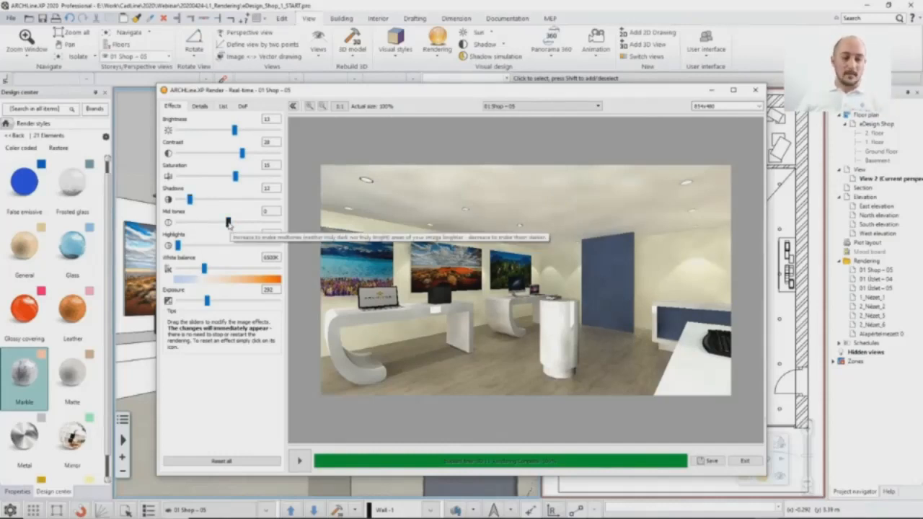
# Step: Set the render's highlights to 24 and try cooler and warmer white balance values
pyautogui.moveTo(228, 224)
pyautogui.mouseDown()
pyautogui.moveTo(247, 225)
pyautogui.moveTo(228, 224)
pyautogui.mouseUp()
pyautogui.moveTo(178, 246); pyautogui.dragTo(202, 246)
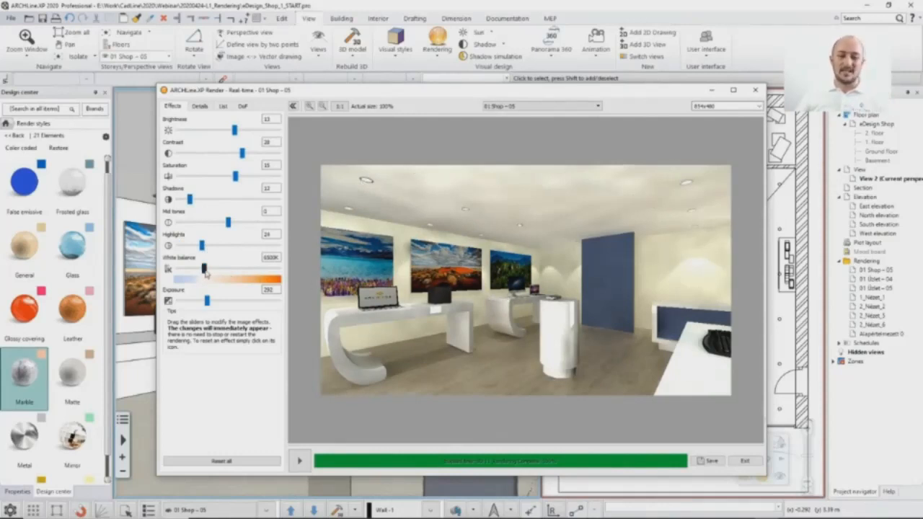
pyautogui.moveTo(206, 272)
pyautogui.mouseDown()
pyautogui.moveTo(192, 273)
pyautogui.moveTo(204, 270)
pyautogui.mouseUp()
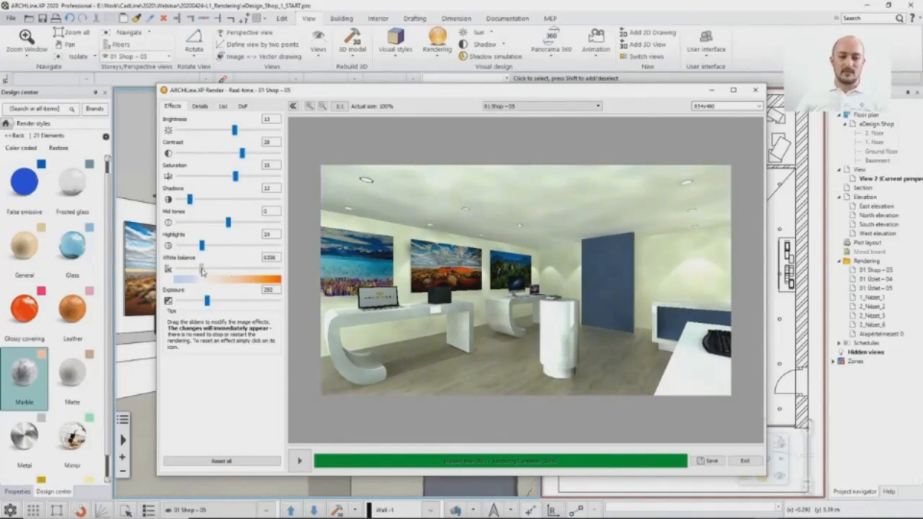
pyautogui.moveTo(202, 269); pyautogui.dragTo(193, 276)
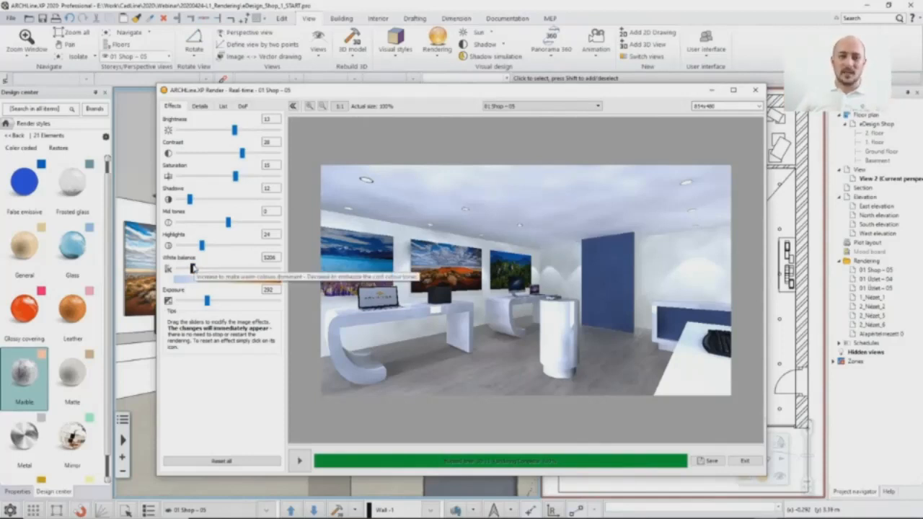
pyautogui.moveTo(193, 268); pyautogui.dragTo(211, 270)
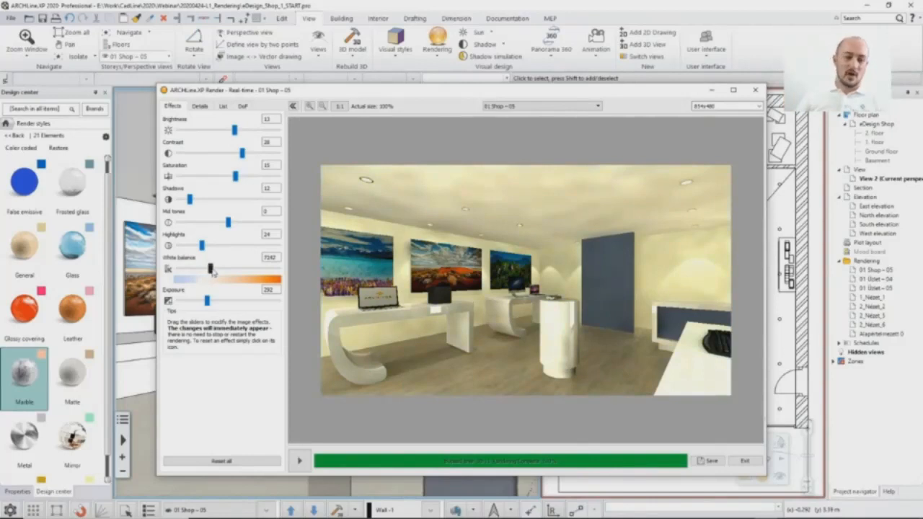
pyautogui.moveTo(212, 270); pyautogui.dragTo(205, 275)
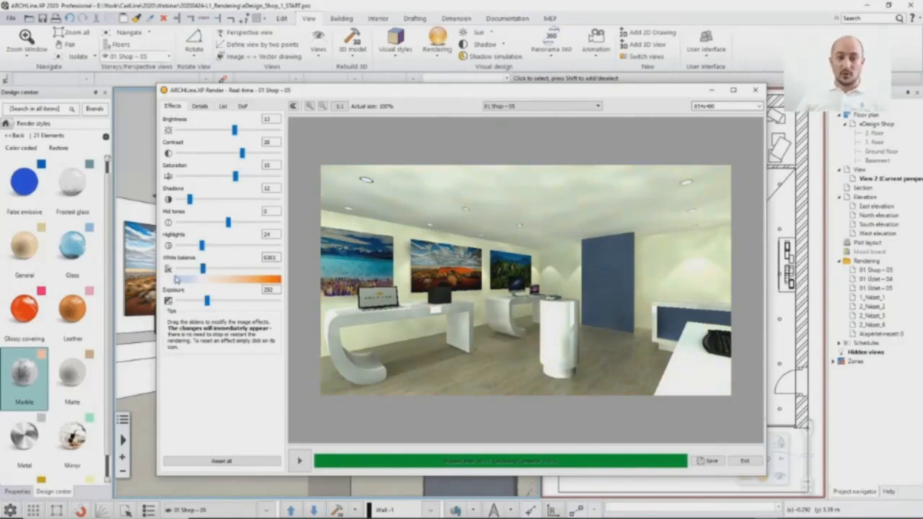
# Step: Reset all render effects to their defaults and set the exposure to 311
pyautogui.click(168, 269)
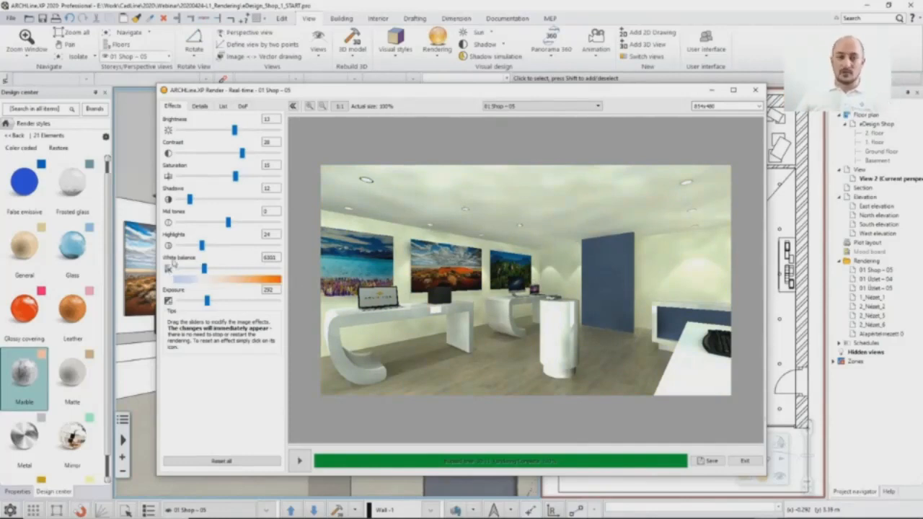
pyautogui.click(168, 131)
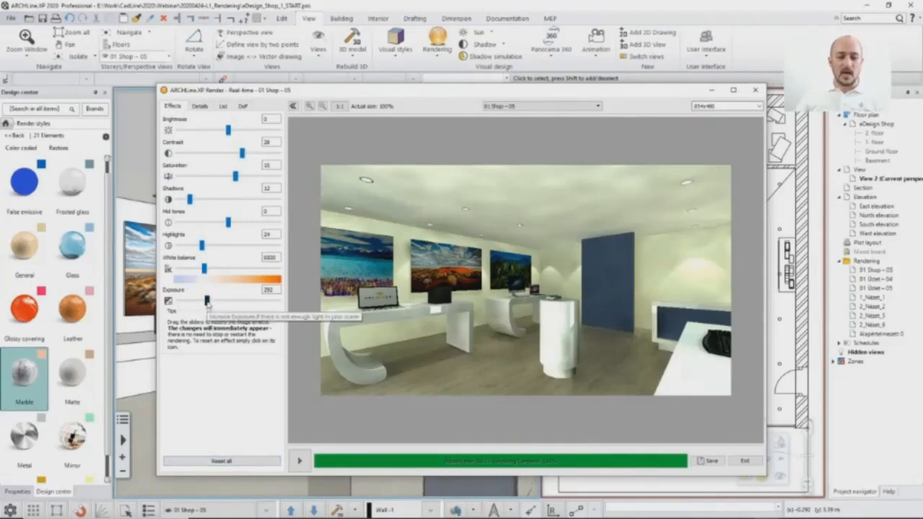
pyautogui.moveTo(208, 303); pyautogui.dragTo(210, 302)
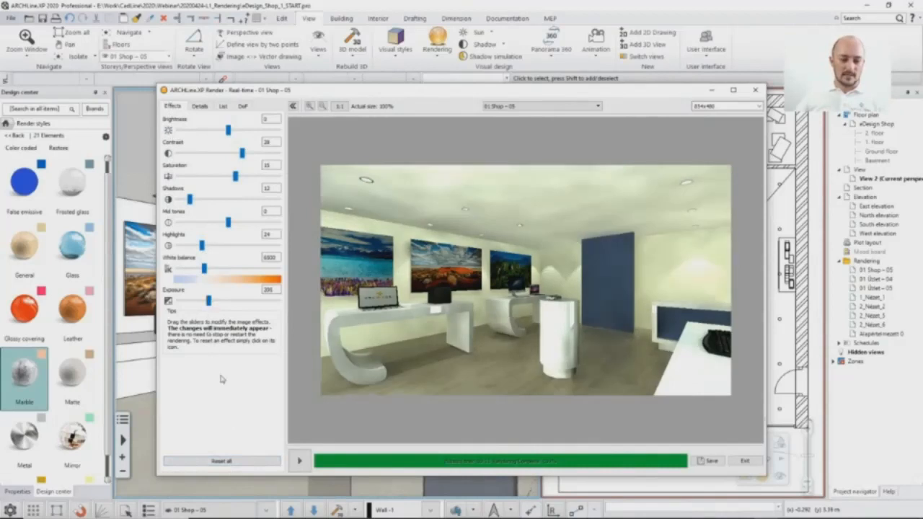
pyautogui.click(222, 461)
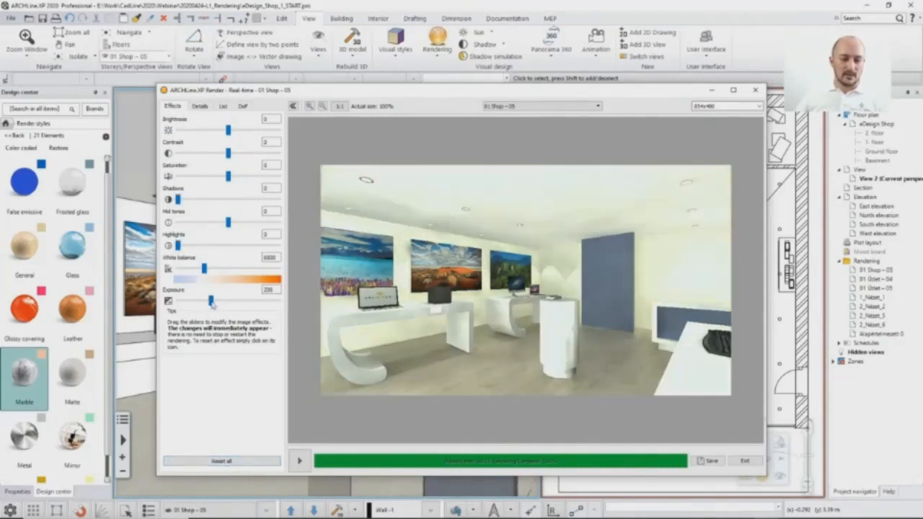
pyautogui.moveTo(211, 302); pyautogui.dragTo(210, 303)
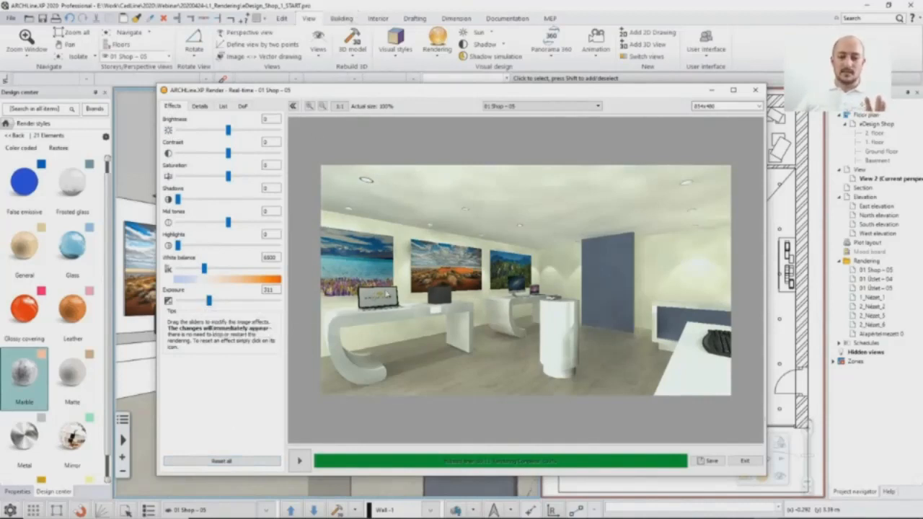
# Step: Maximize the 3D view and apply the Real emissive render style to the laptop and monitor screens on the display tables
pyautogui.click(405, 4)
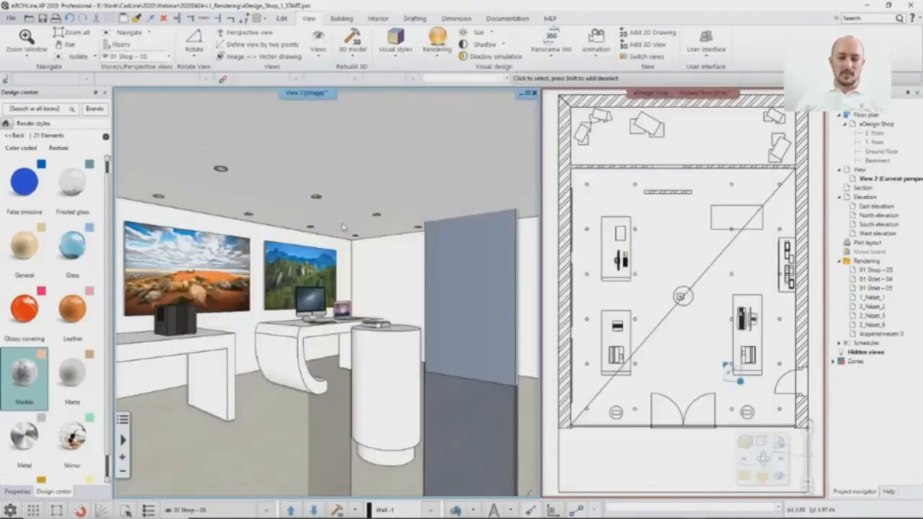
pyautogui.click(529, 94)
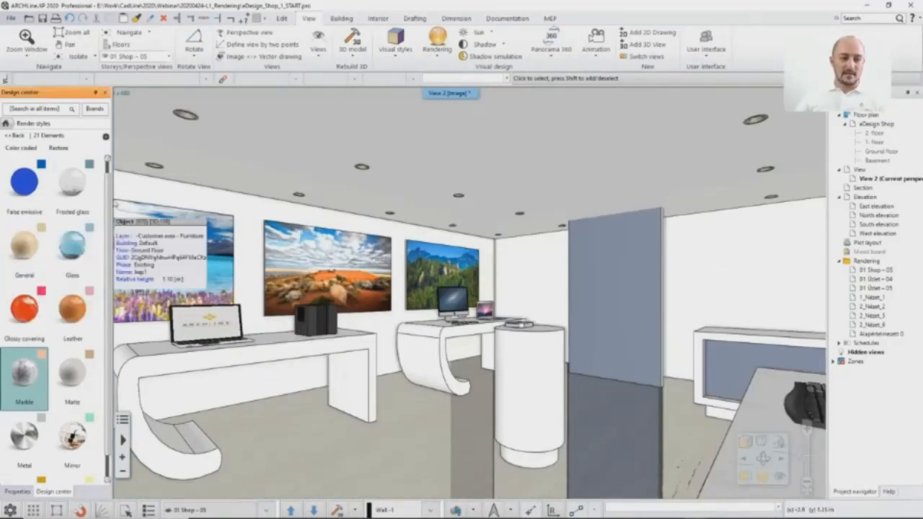
pyautogui.scroll(-3, 108, 194)
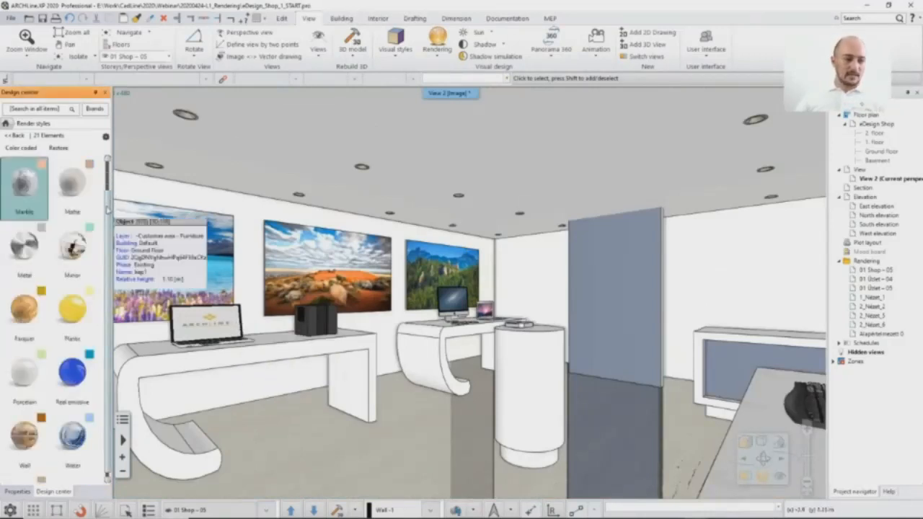
pyautogui.scroll(-1, 108, 214)
pyautogui.moveTo(79, 320)
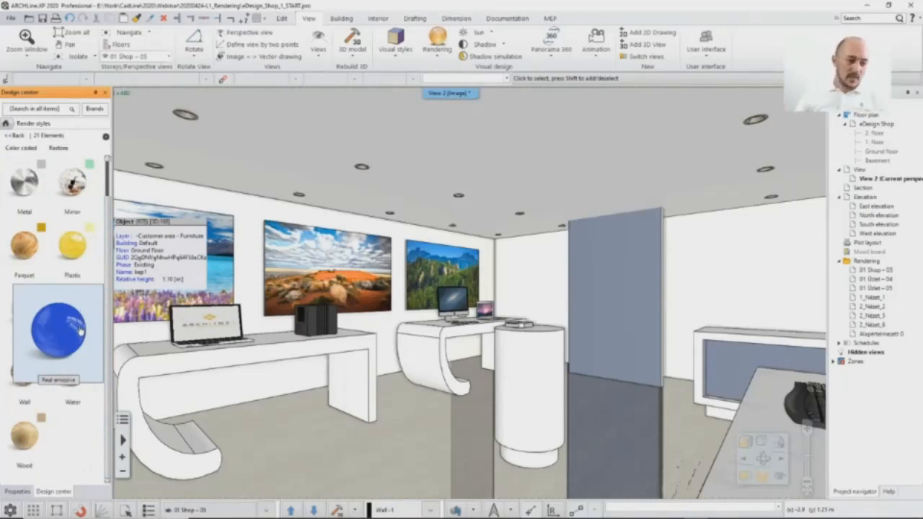
pyautogui.click(58, 329)
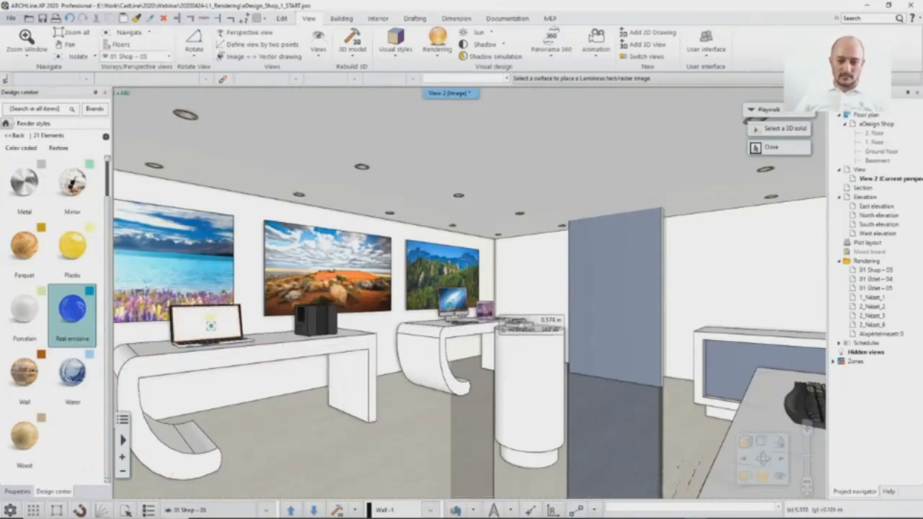
pyautogui.press('Escape')
pyautogui.moveTo(711, 516)
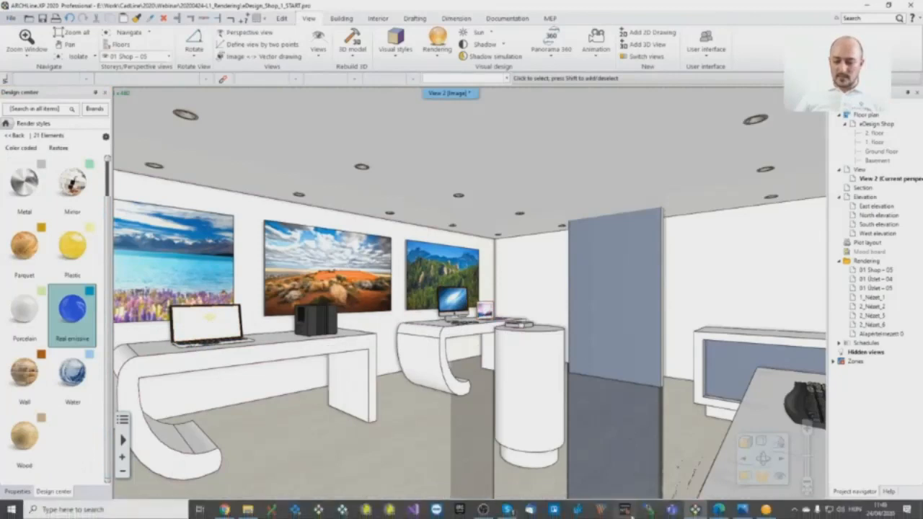
# Step: Render the 01 Shop – 05 view at 854x480 with the Interior - Quick render template and set the exposure to 344
pyautogui.click(768, 511)
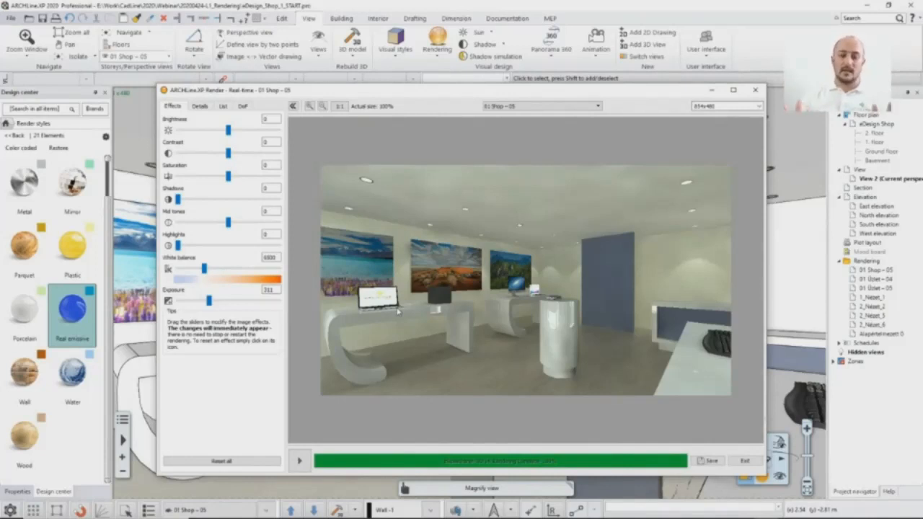
pyautogui.click(197, 106)
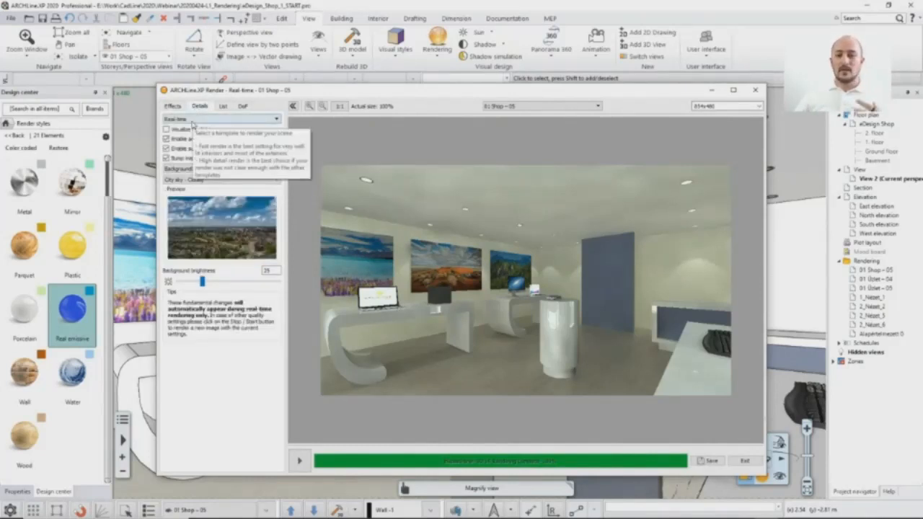
pyautogui.click(758, 106)
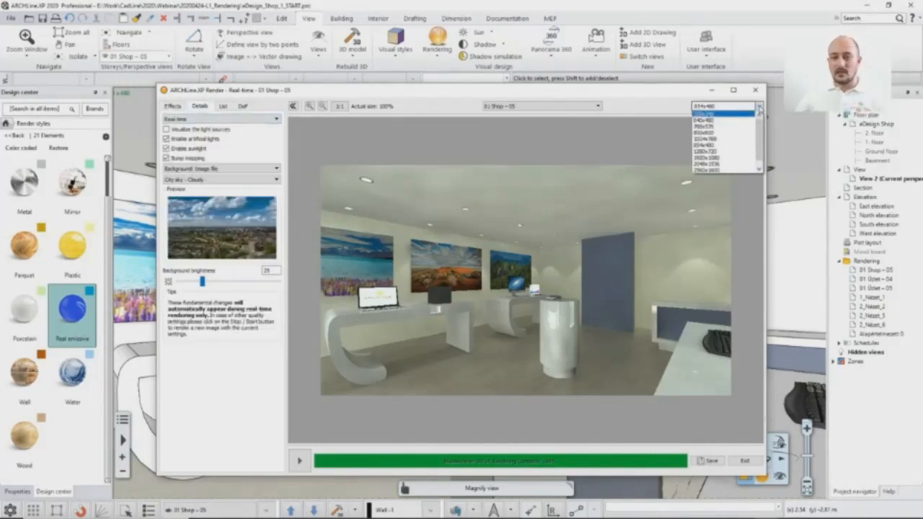
pyautogui.click(677, 94)
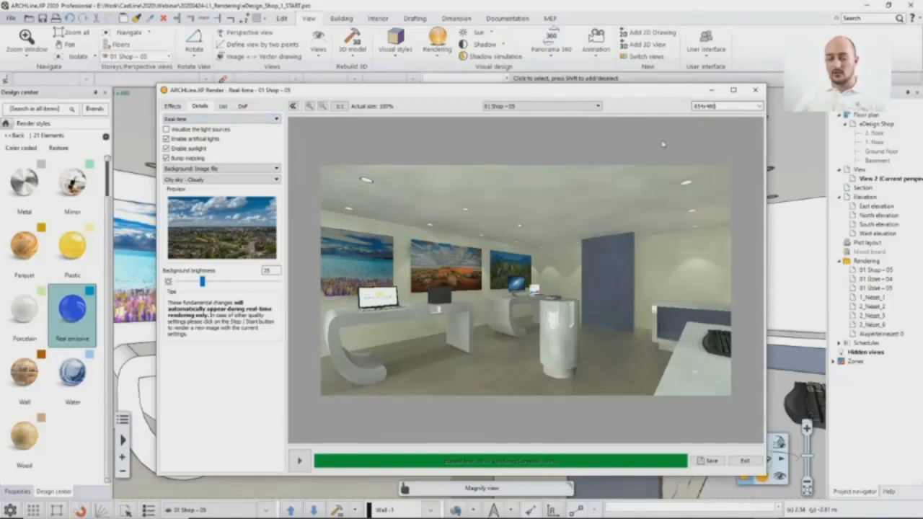
pyautogui.click(193, 120)
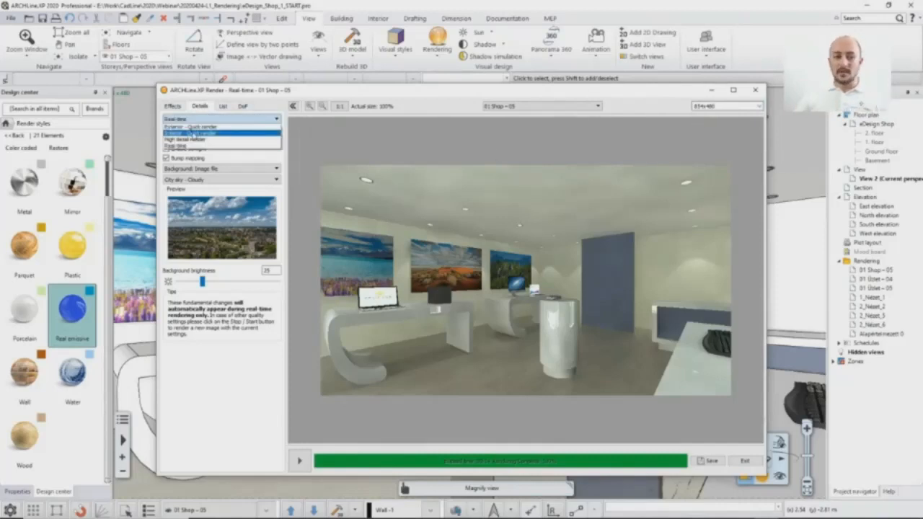
pyautogui.click(194, 133)
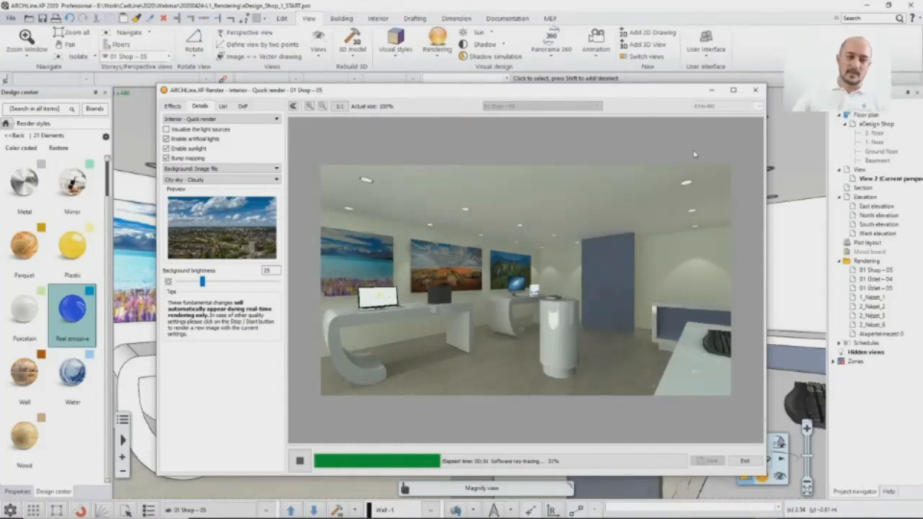
pyautogui.click(173, 106)
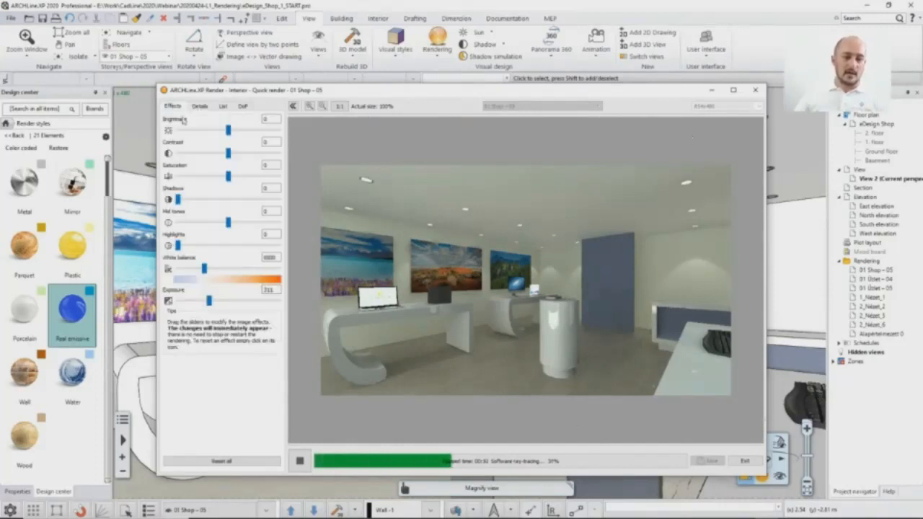
pyautogui.moveTo(209, 302); pyautogui.dragTo(213, 303)
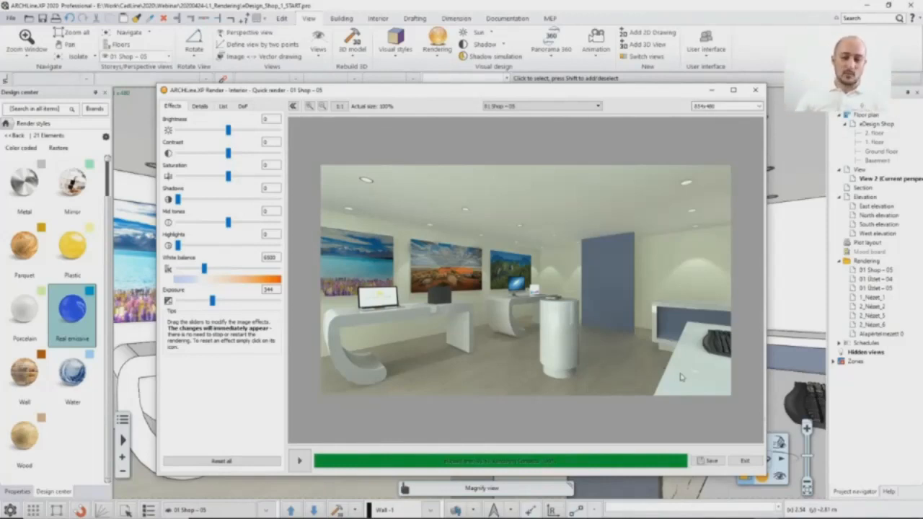
# Step: Switch the render template to Exterior - Quick render and restart the rendering
pyautogui.click(201, 106)
pyautogui.click(201, 120)
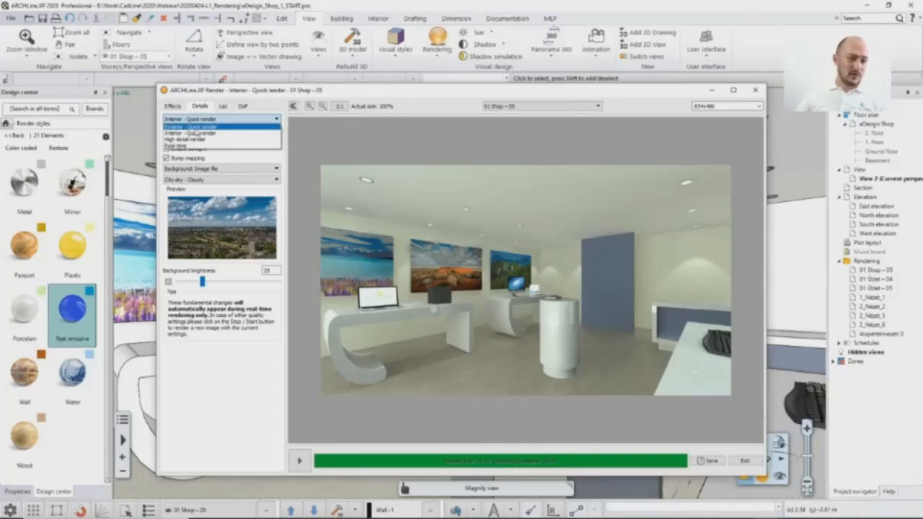
pyautogui.click(191, 126)
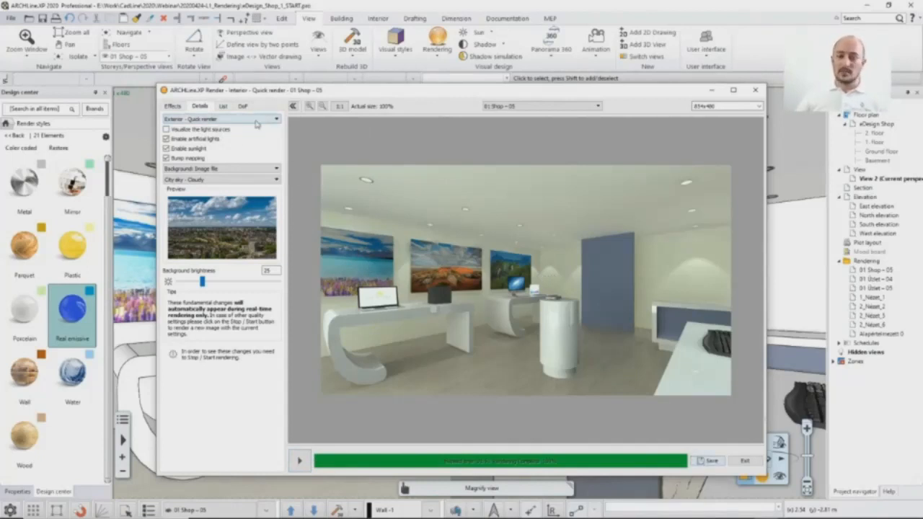
pyautogui.click(217, 120)
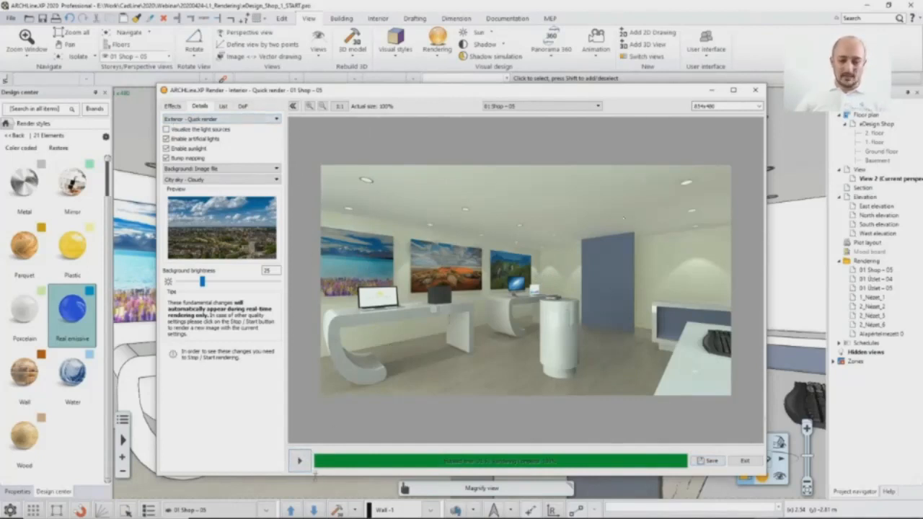
pyautogui.click(299, 460)
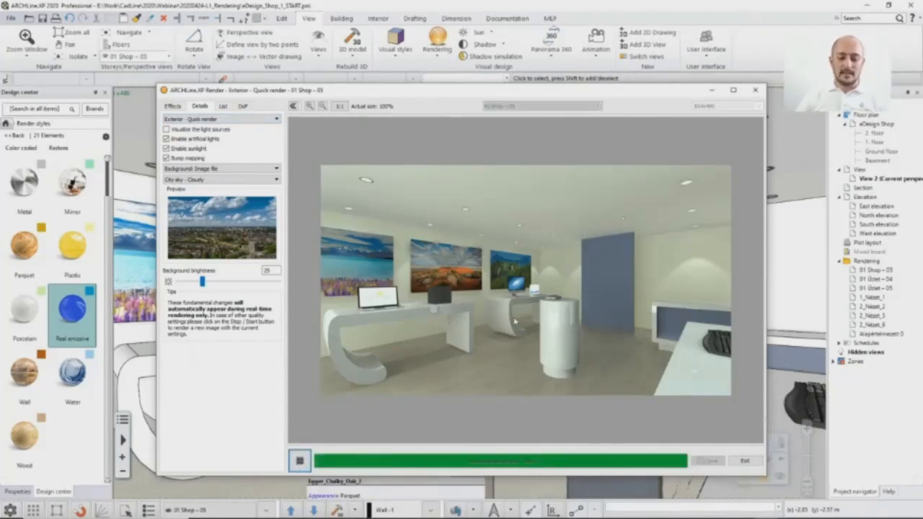